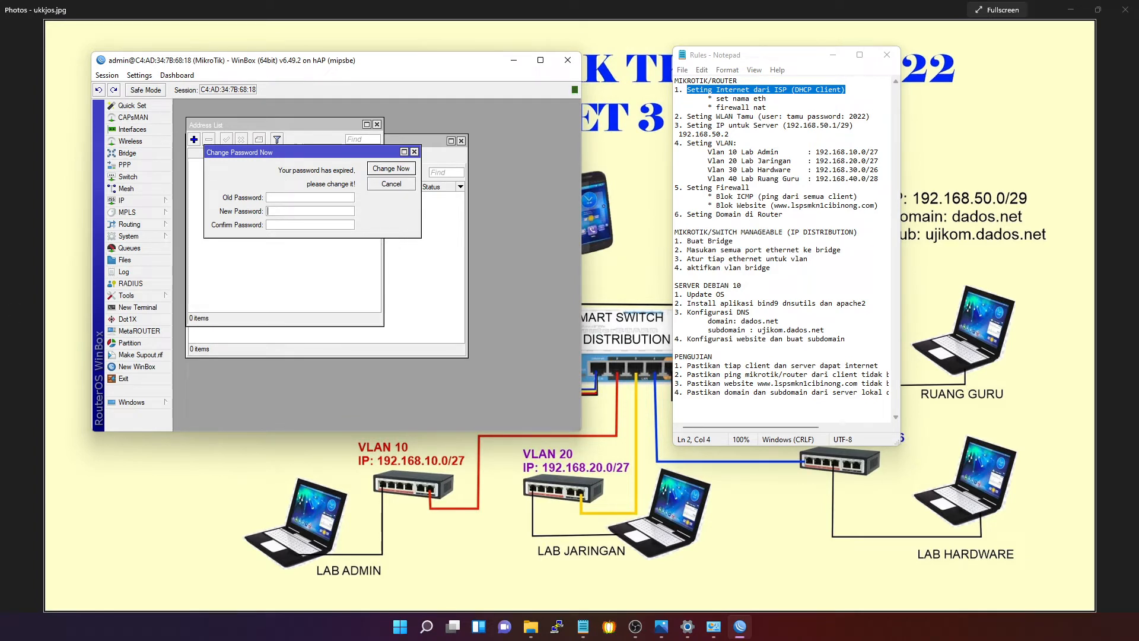
- Skip the expired-password change, then close the Address List and DHCP Client windows
{"action": "key", "text": "alt+Tab"}
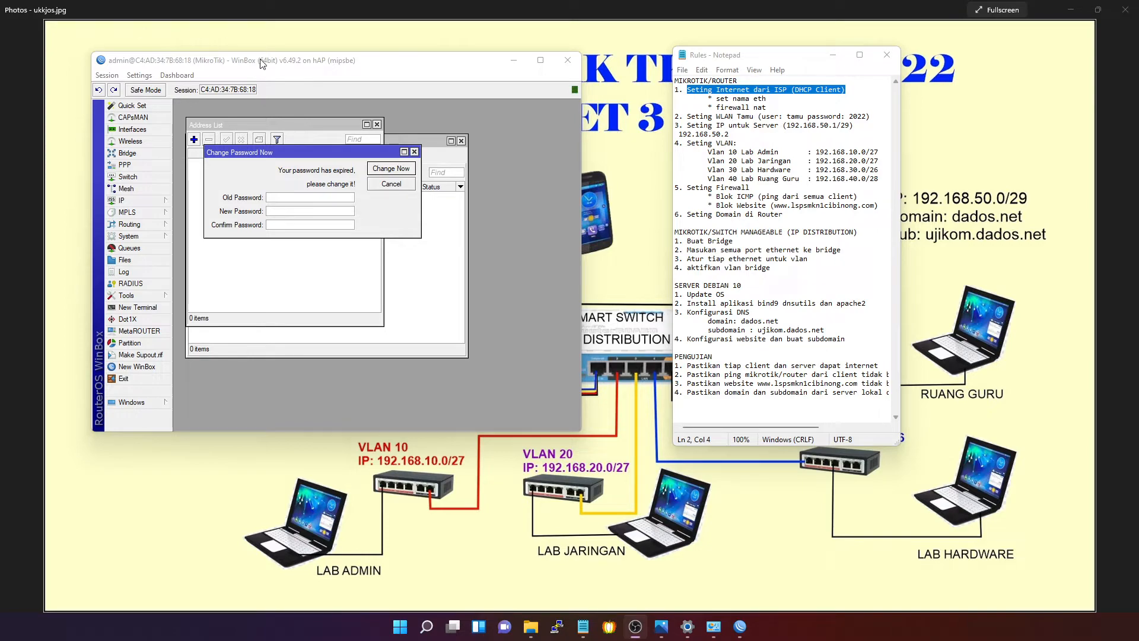
{"action": "left_click_drag", "start_coordinate": [261, 68], "coordinate": [245, 63]}
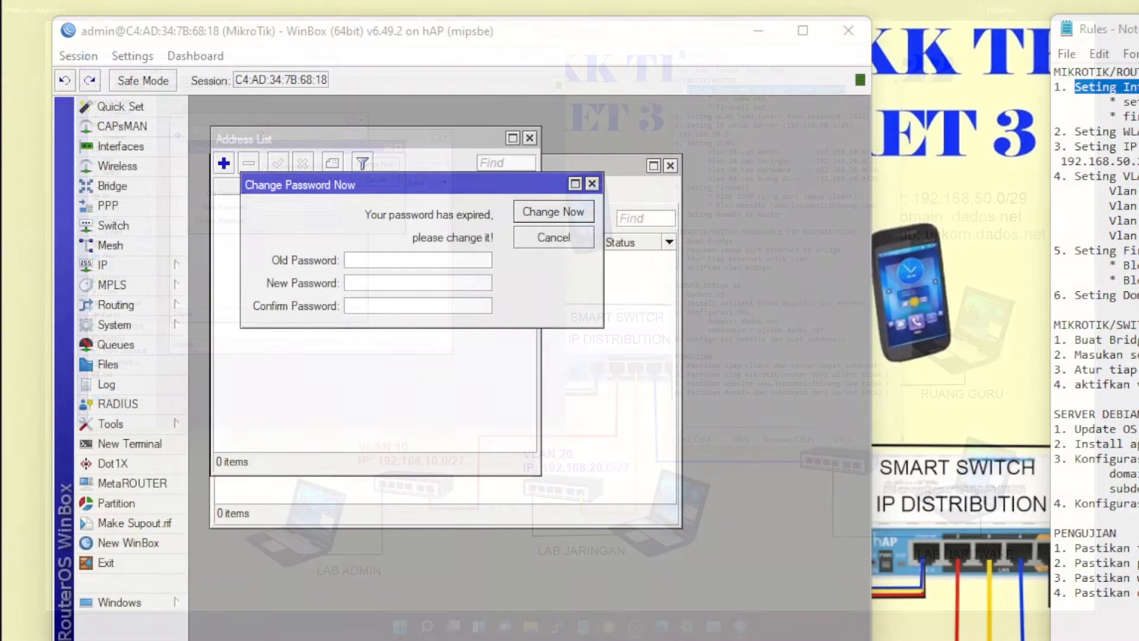
{"action": "left_click", "coordinate": [359, 279]}
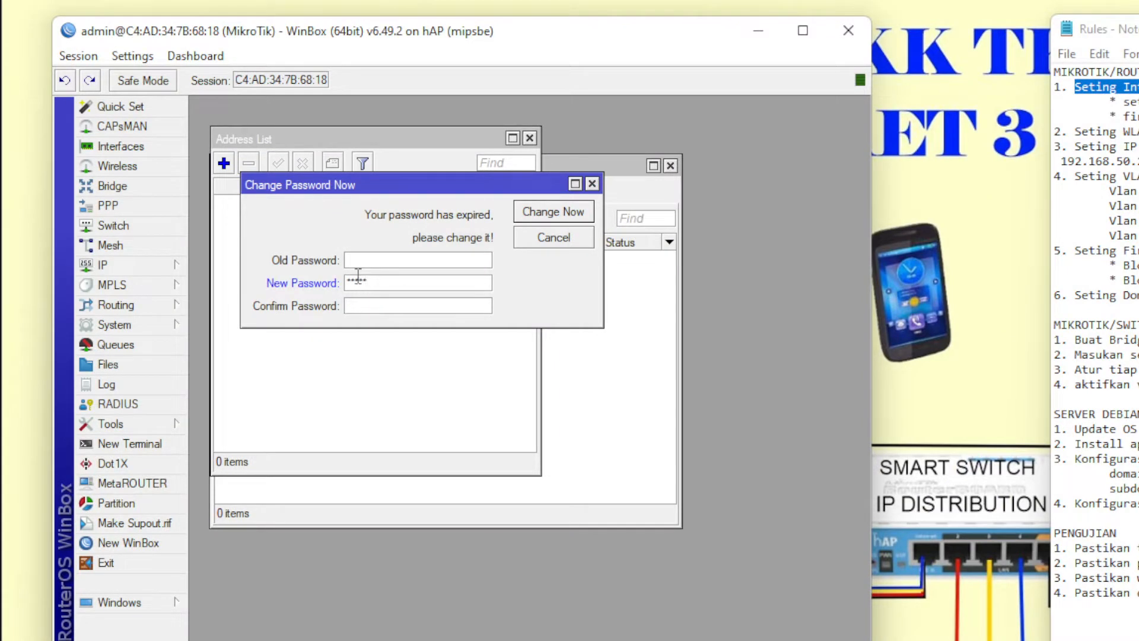
{"action": "key", "text": "Return"}
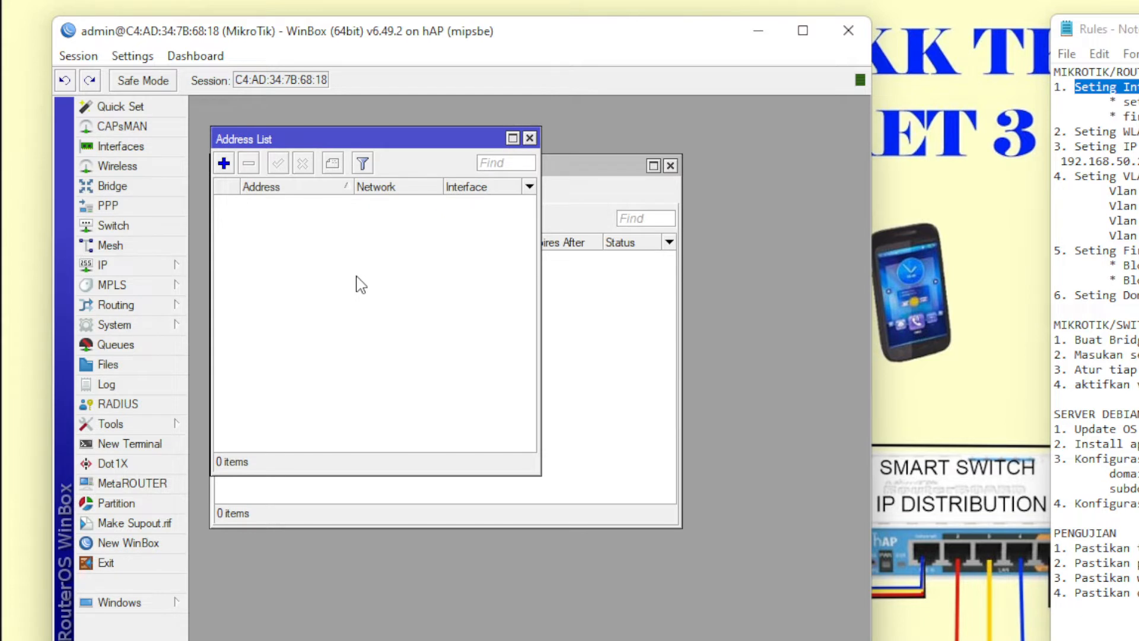
{"action": "left_click", "coordinate": [529, 138]}
{"action": "left_click", "coordinate": [670, 165]}
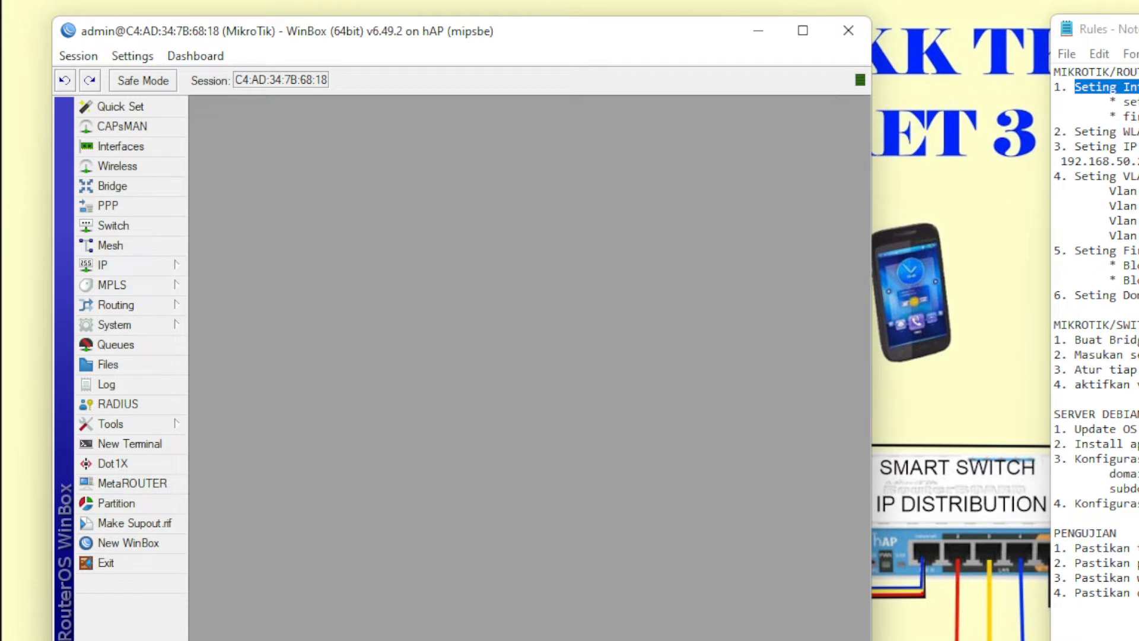
- Add a DHCP client on ether1, then move WinBox aside to reveal the topology diagram
{"action": "left_click", "coordinate": [131, 264]}
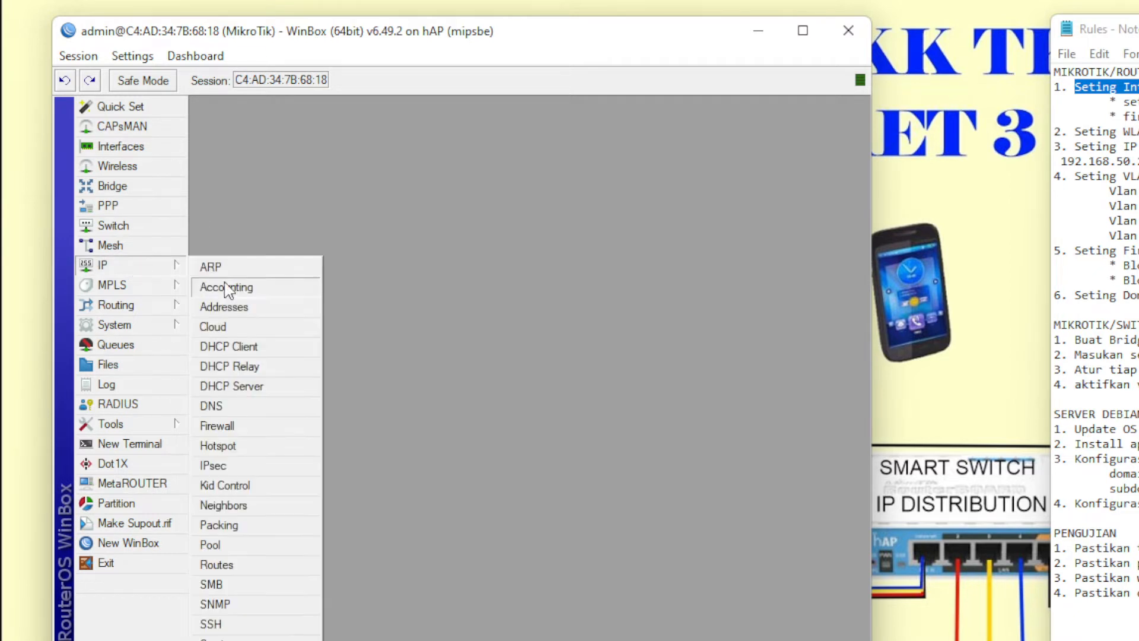
{"action": "left_click", "coordinate": [228, 345]}
{"action": "left_click", "coordinate": [224, 219]}
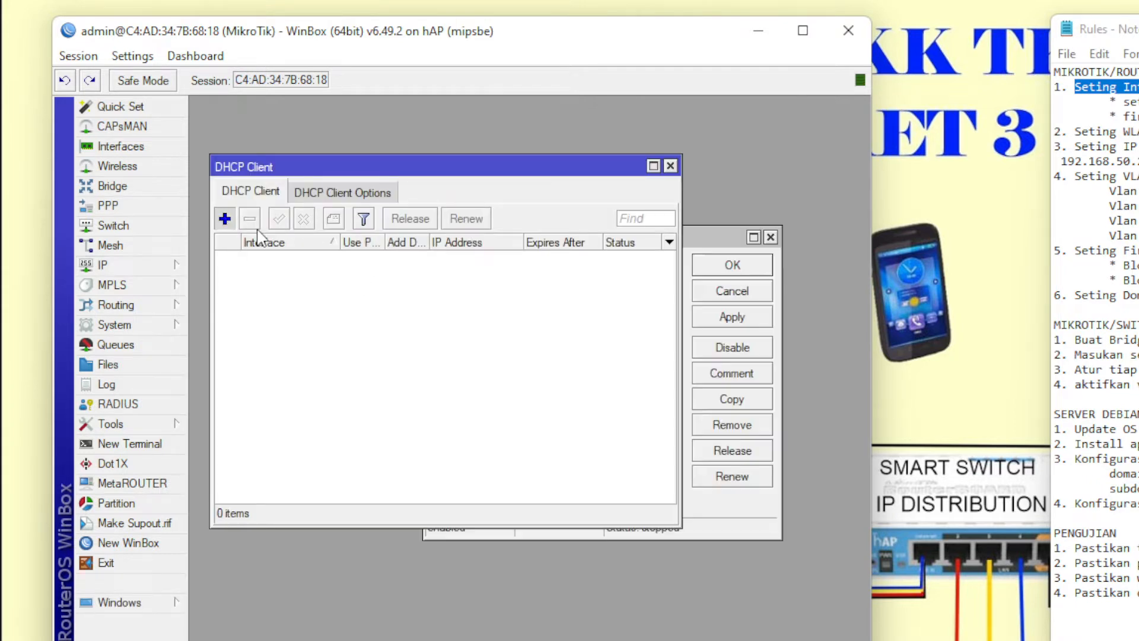
{"action": "left_click", "coordinate": [665, 291]}
{"action": "left_click", "coordinate": [617, 306]}
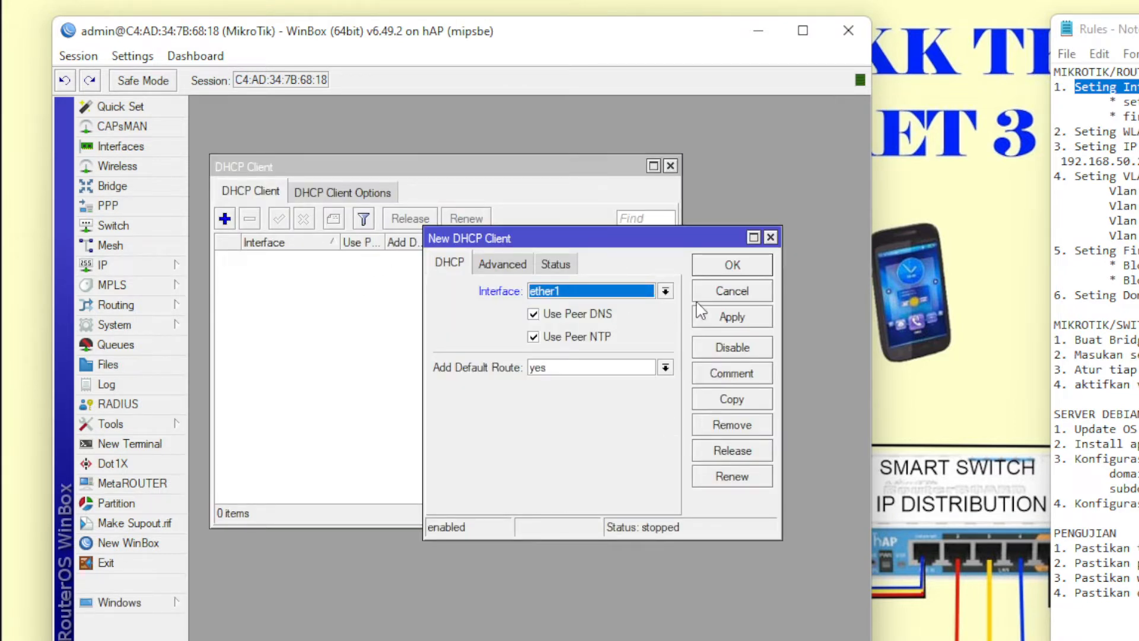
{"action": "left_click", "coordinate": [748, 271]}
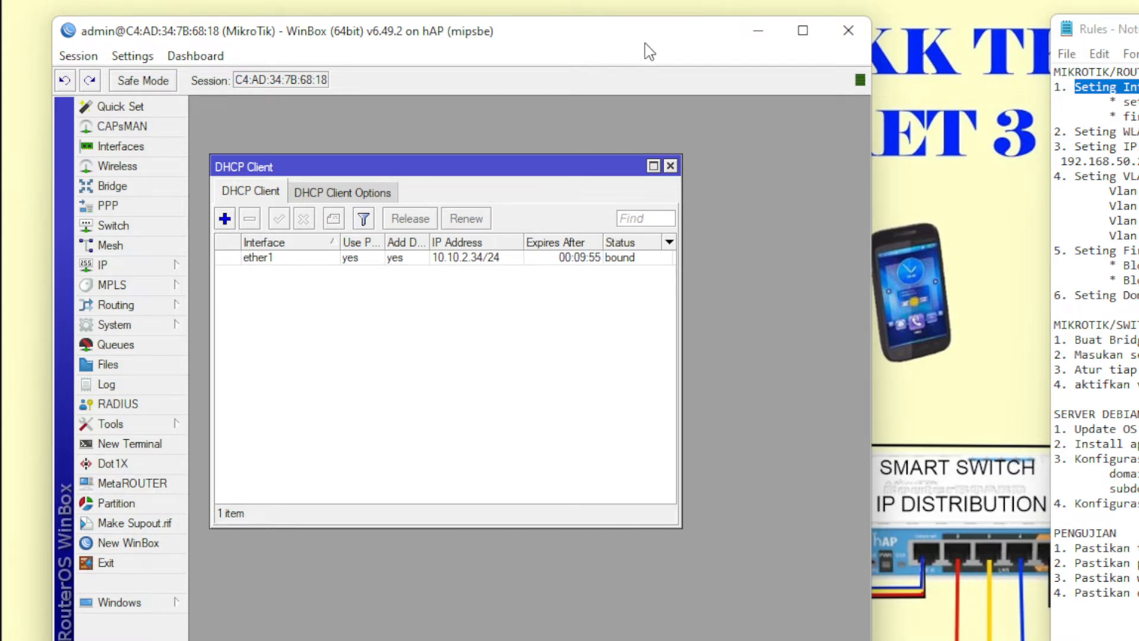
{"action": "left_click_drag", "start_coordinate": [650, 53], "coordinate": [836, 513]}
{"action": "left_click_drag", "start_coordinate": [1132, 28], "coordinate": [1138, 514]}
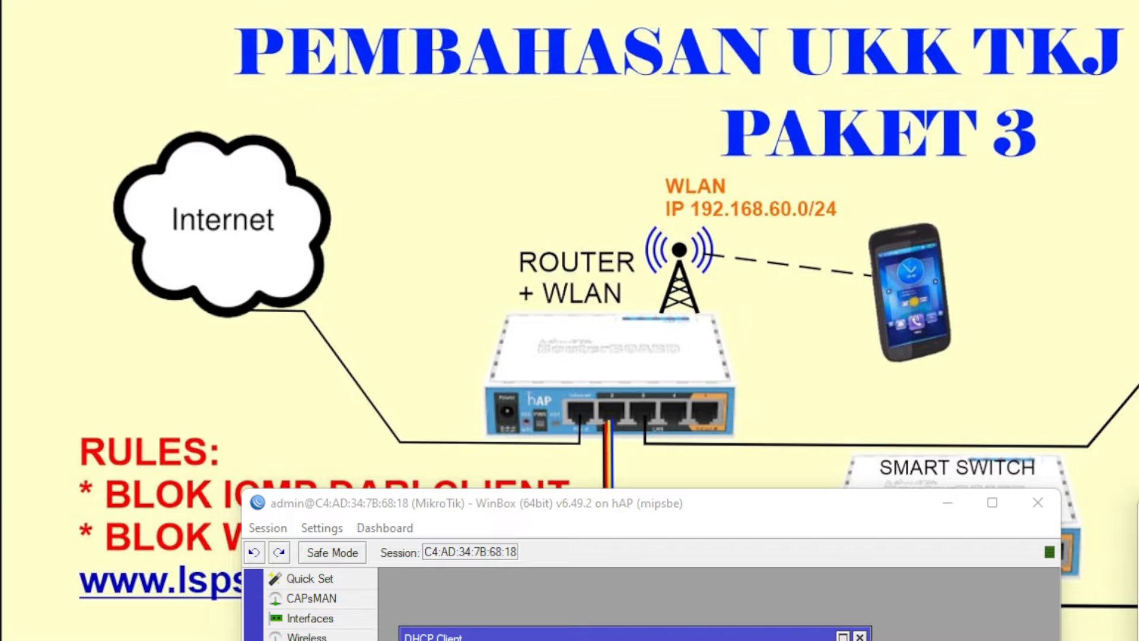
- Set the router's DNS server to 192.168.50.2 under IP > DNS
{"action": "left_click_drag", "start_coordinate": [860, 512], "coordinate": [677, 65]}
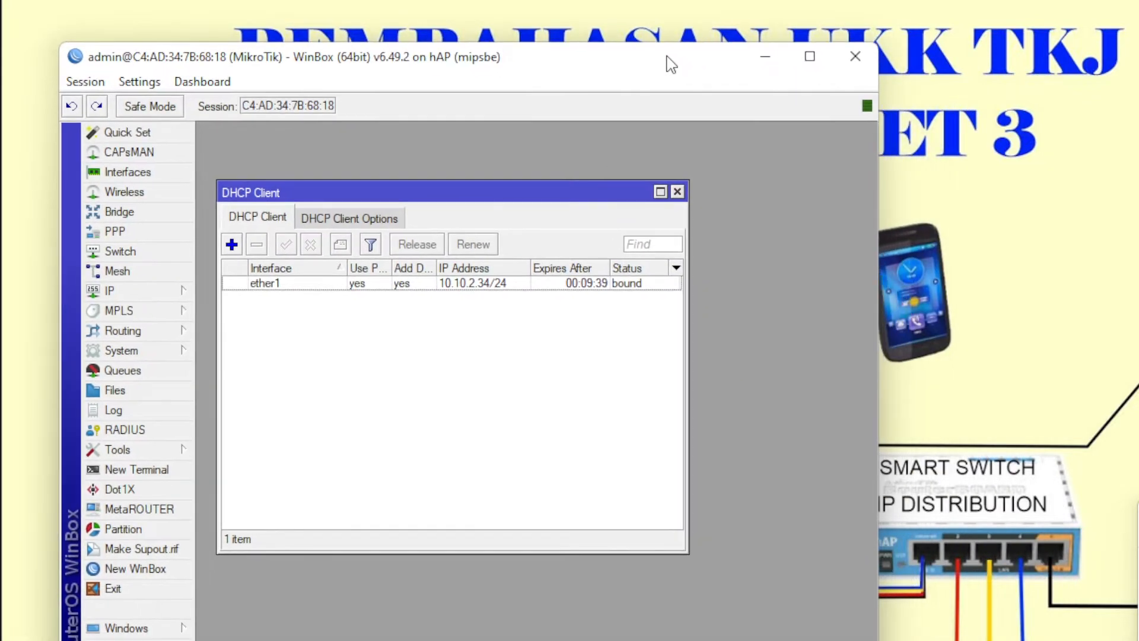
{"action": "left_click", "coordinate": [108, 291]}
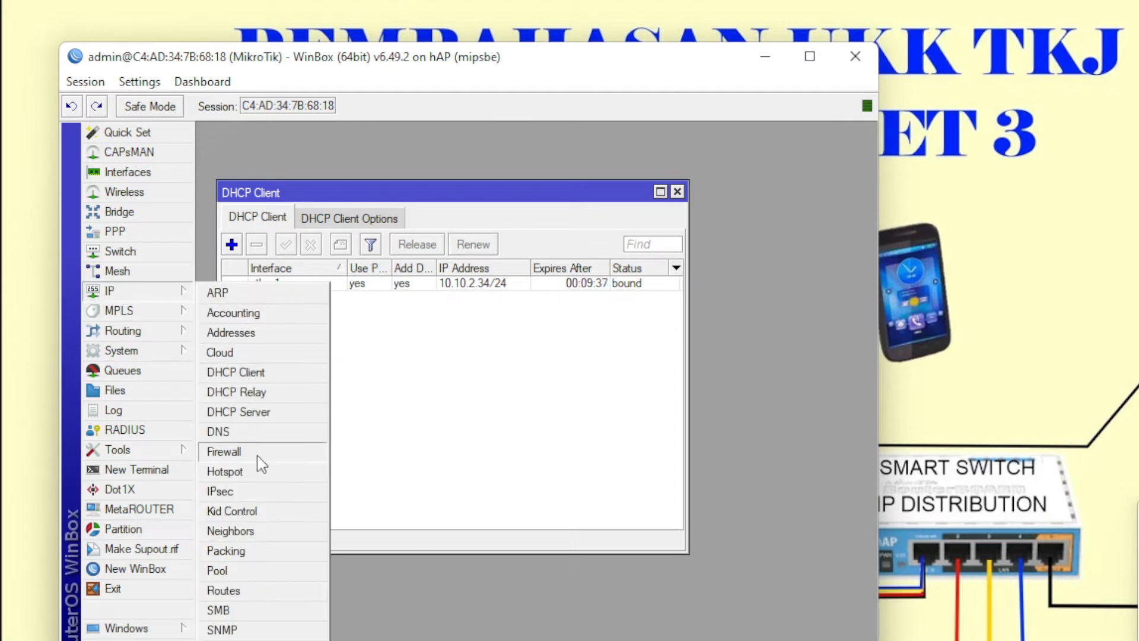
{"action": "left_click", "coordinate": [267, 434]}
{"action": "left_click", "coordinate": [526, 326]}
{"action": "right_click", "coordinate": [526, 326]}
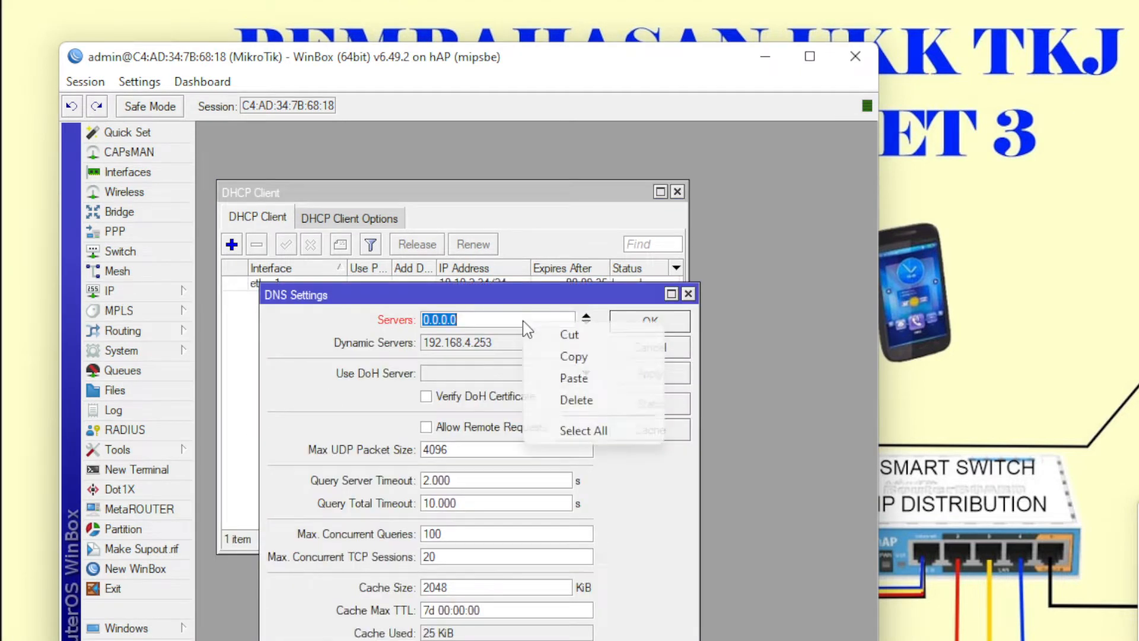
{"action": "left_click", "coordinate": [560, 378]}
{"action": "left_click", "coordinate": [650, 322]}
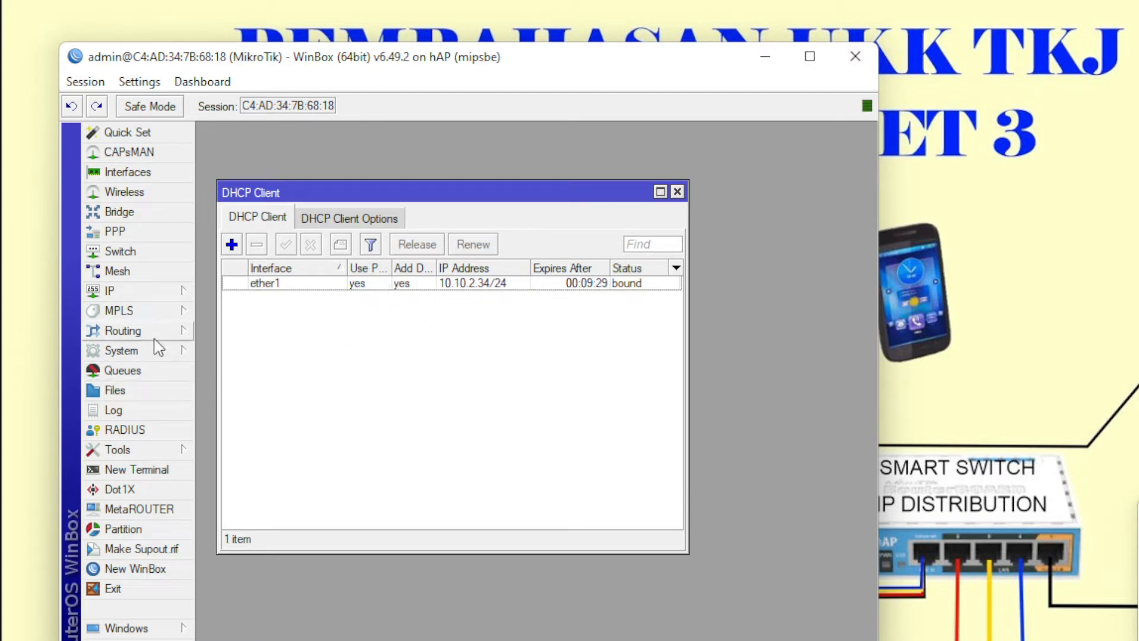
- Log into a New Terminal as admin and ping google.com successfully, then close it
{"action": "left_click", "coordinate": [136, 469]}
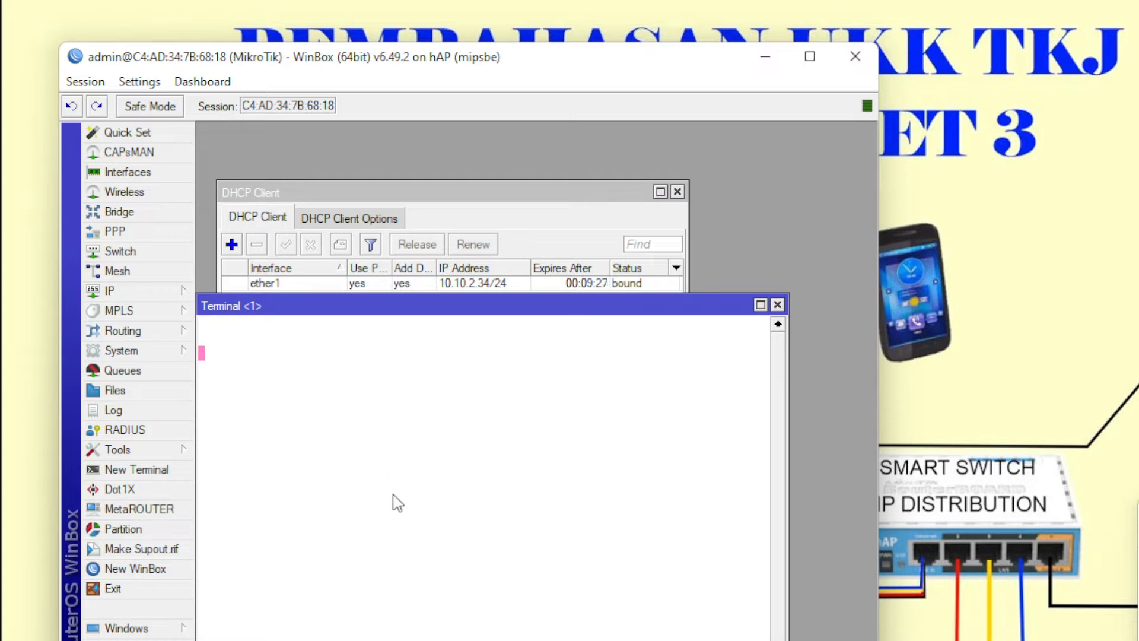
{"action": "type", "text": "admin"}
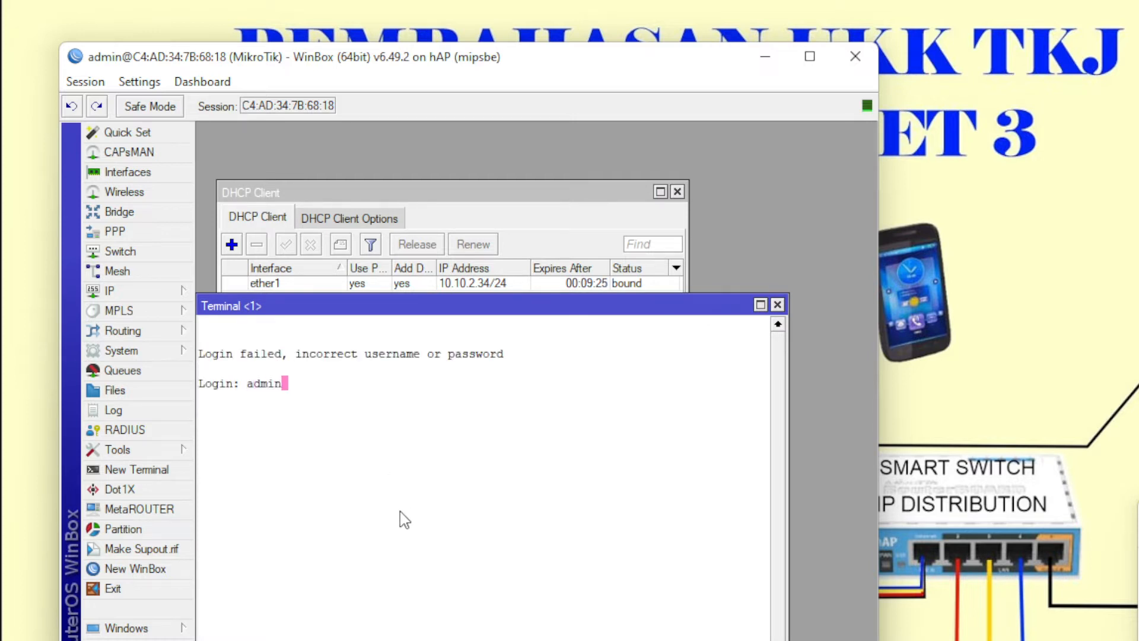
{"action": "key", "text": "Return"}
{"action": "key", "text": "Return"}
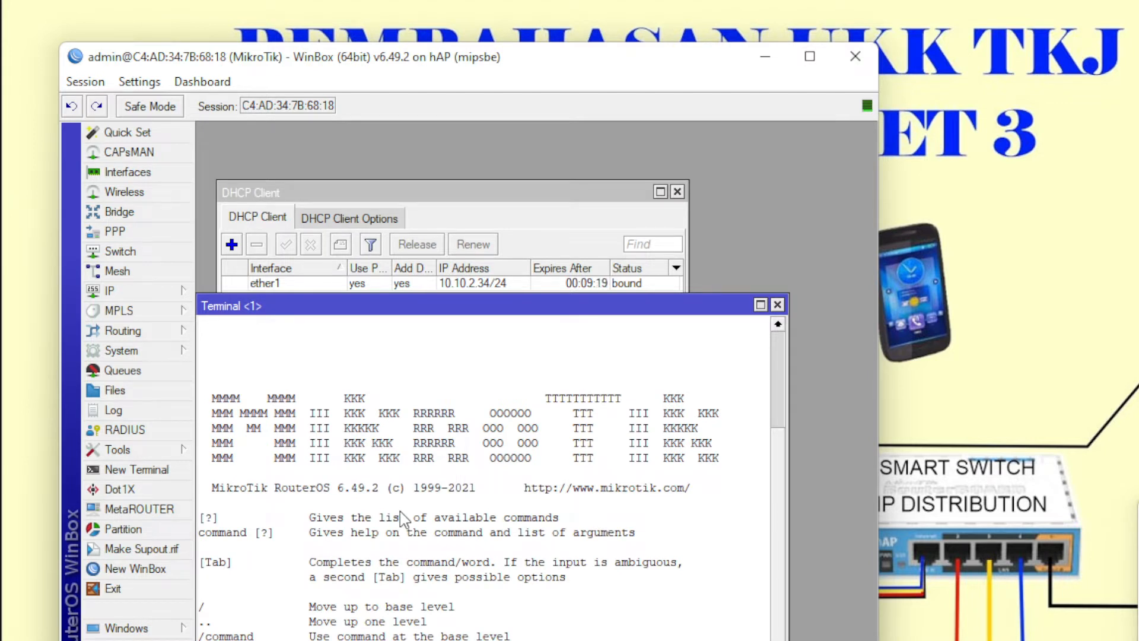
{"action": "key", "text": "Return"}
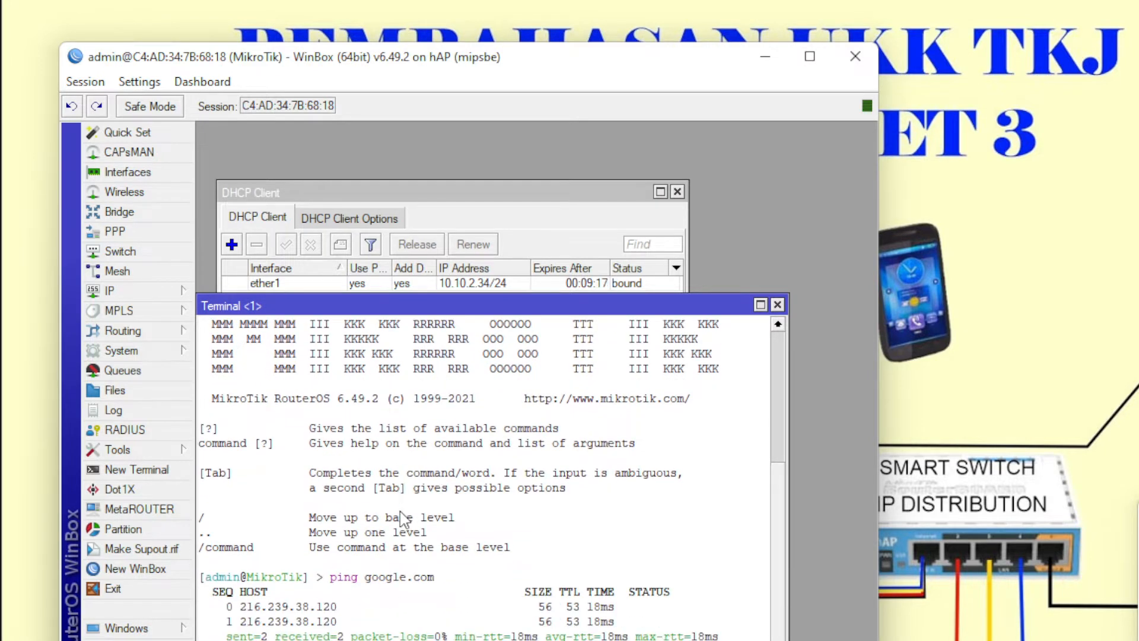
{"action": "left_click", "coordinate": [777, 305]}
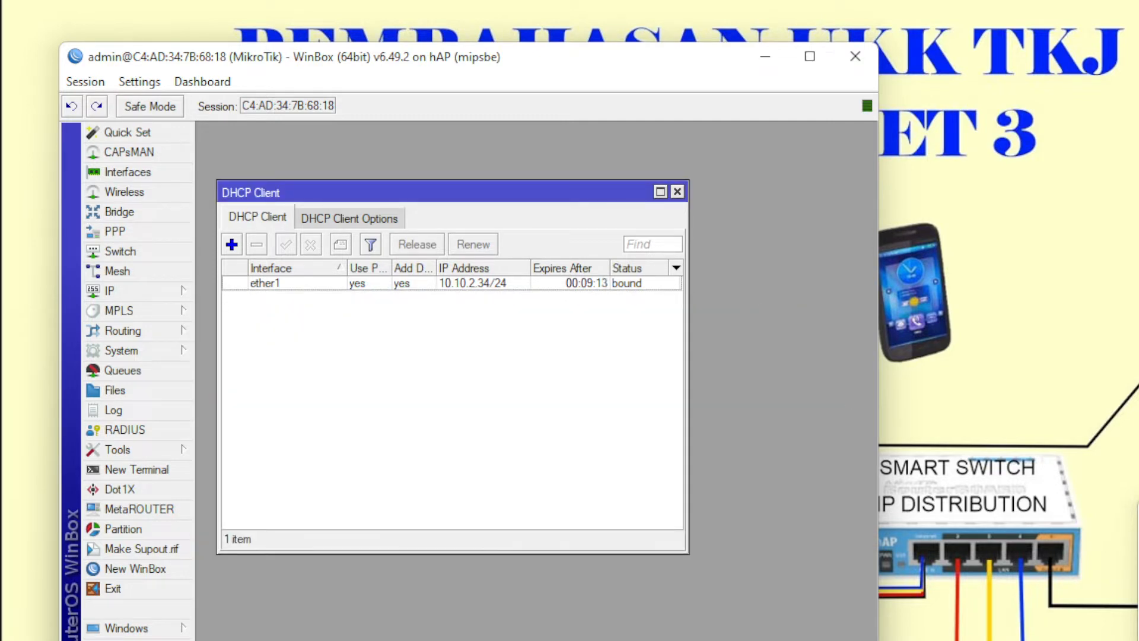
{"action": "key", "text": "alt+Tab"}
- Highlight the firewall NAT task in the notes and start a new NAT rule in IP > Firewall
{"action": "left_click", "coordinate": [1115, 237]}
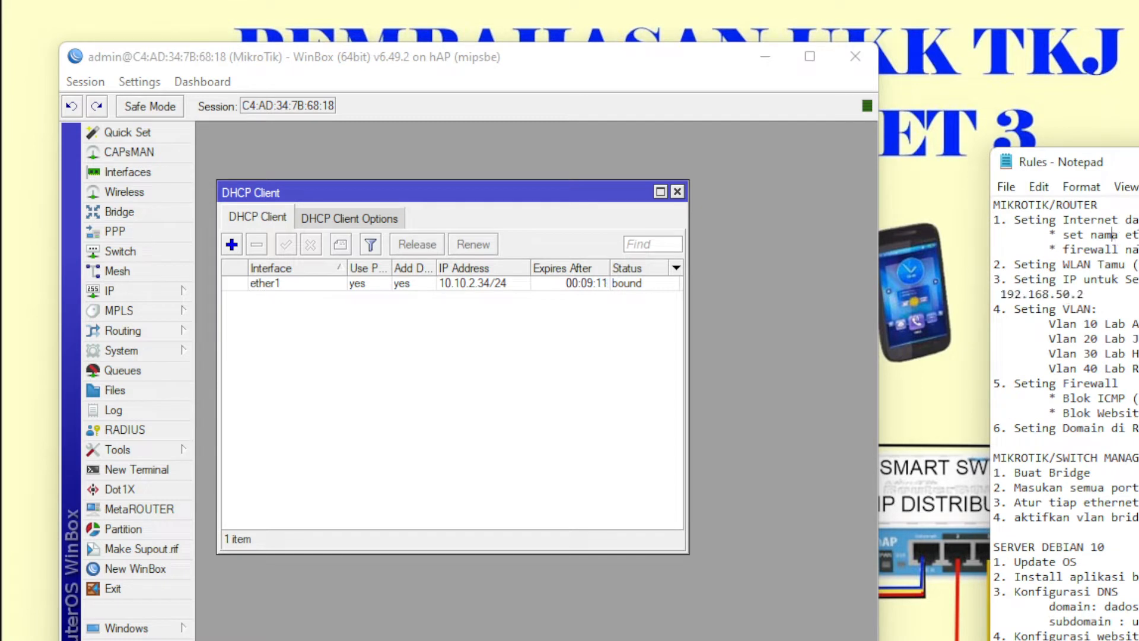
{"action": "left_click_drag", "start_coordinate": [1138, 249], "coordinate": [1050, 252]}
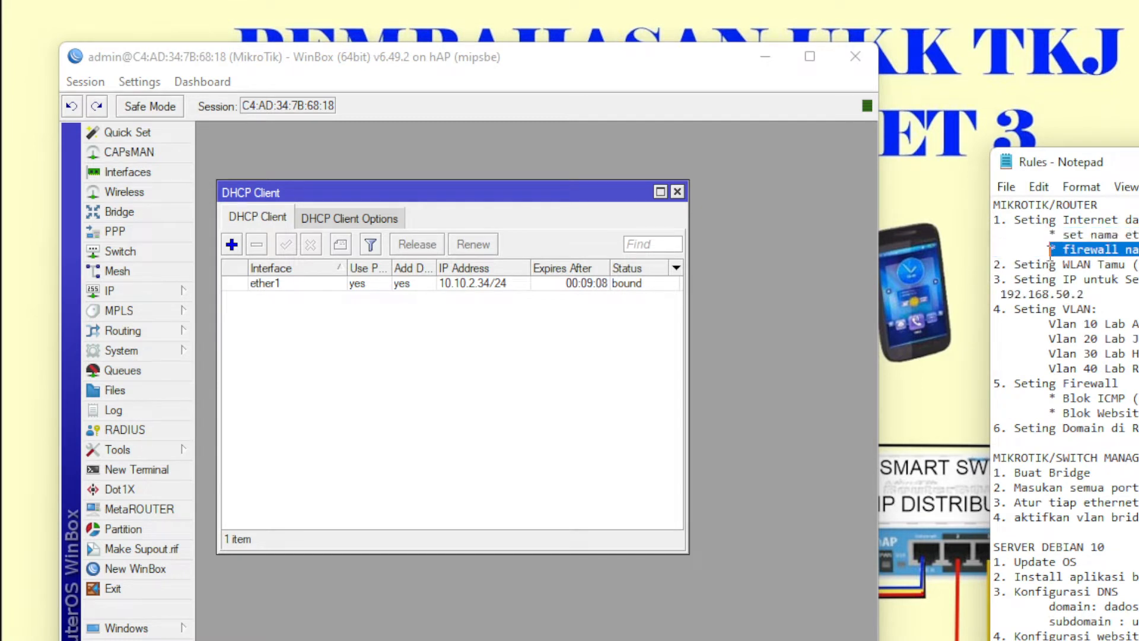
{"action": "left_click", "coordinate": [136, 291]}
{"action": "left_click", "coordinate": [261, 468]}
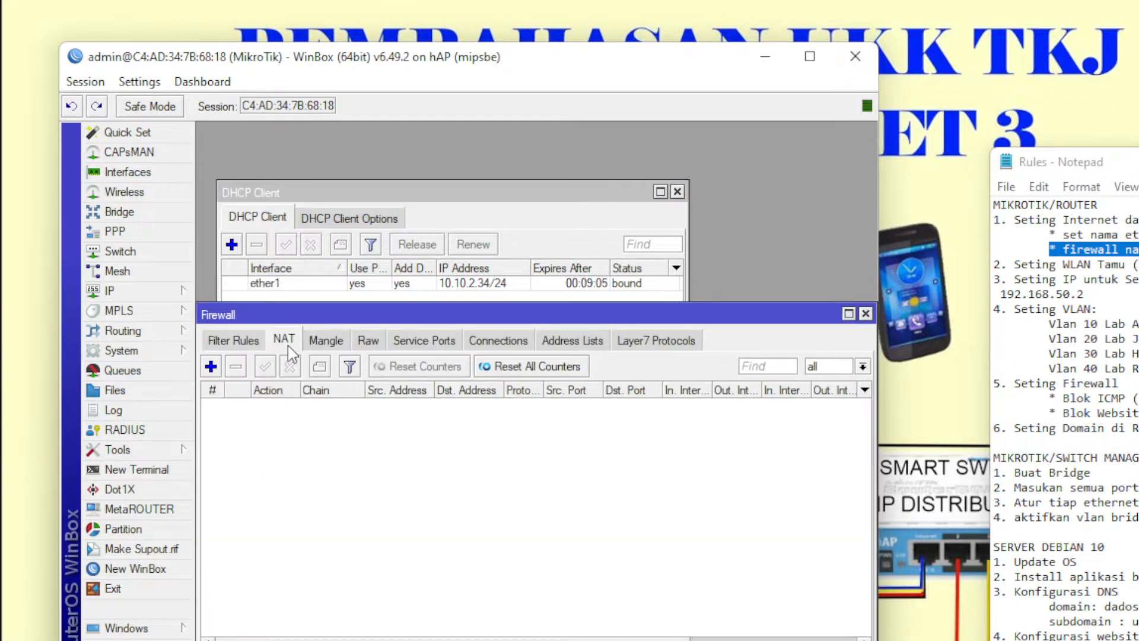
{"action": "left_click", "coordinate": [211, 366]}
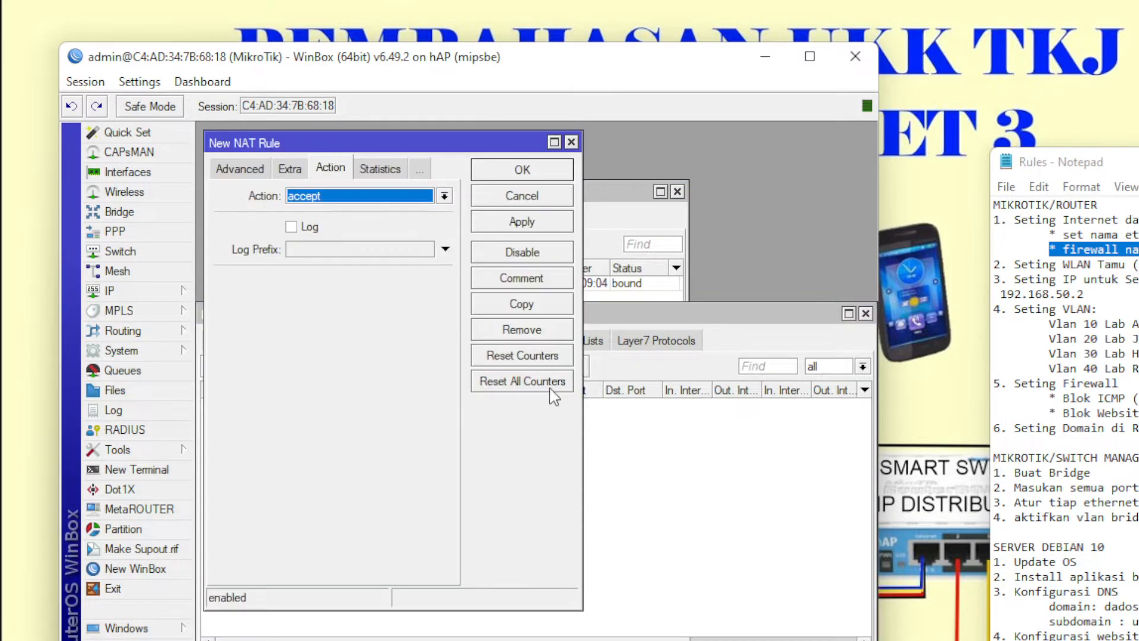
{"action": "left_click", "coordinate": [239, 170]}
{"action": "left_click", "coordinate": [236, 169]}
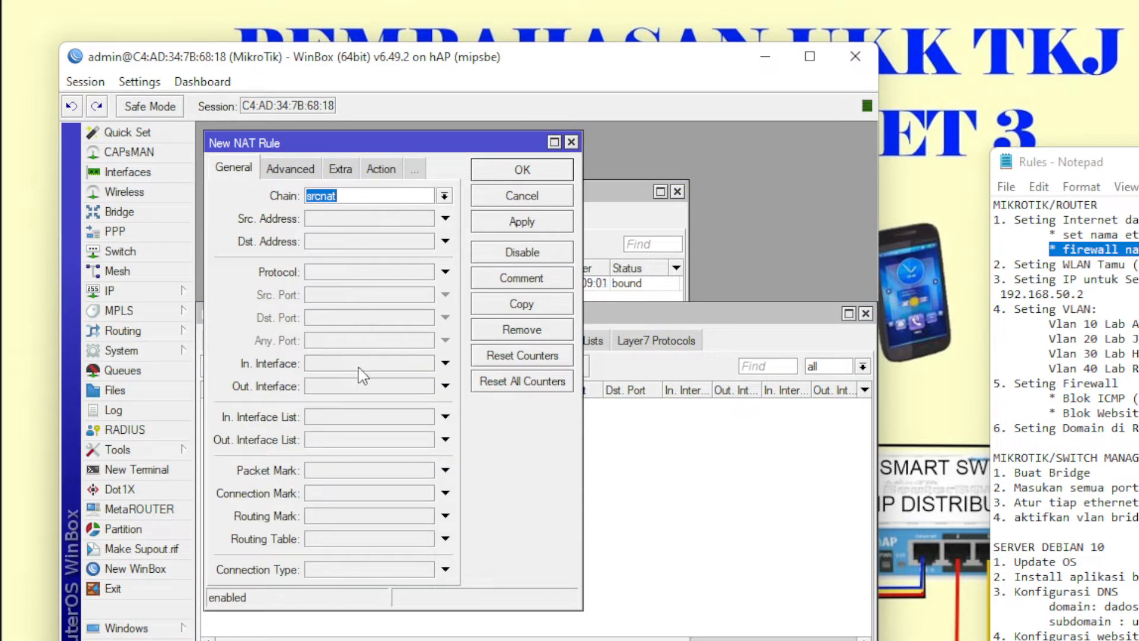
- Make the rule srcnat masquerade with out-interface ether1, save it and close Firewall
{"action": "left_click", "coordinate": [363, 386]}
{"action": "left_click", "coordinate": [375, 390]}
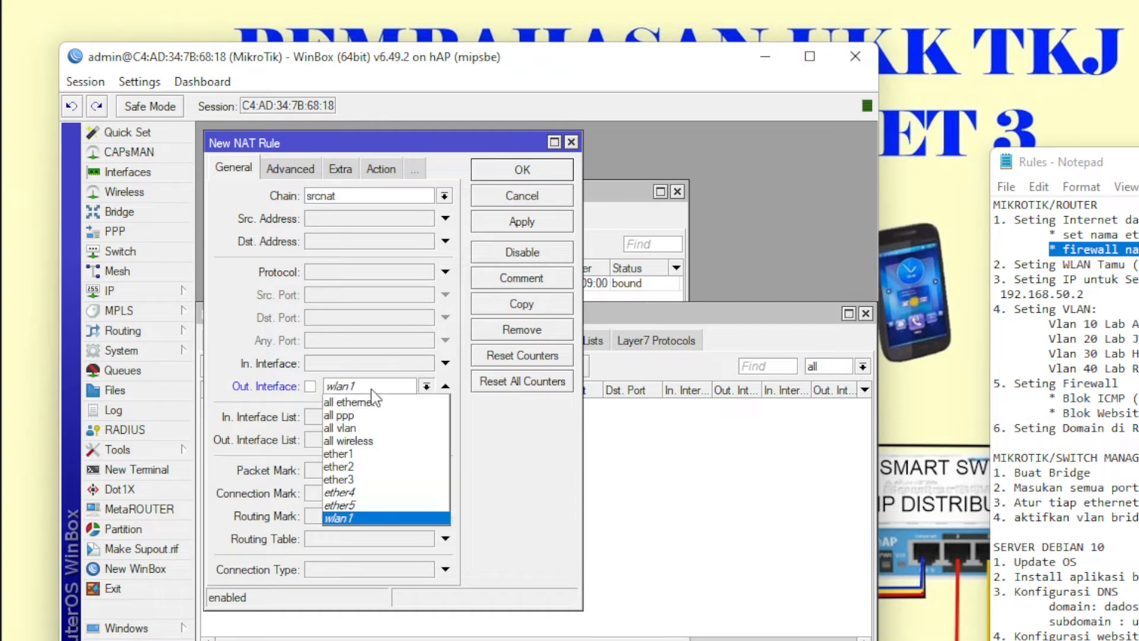
{"action": "left_click", "coordinate": [369, 453]}
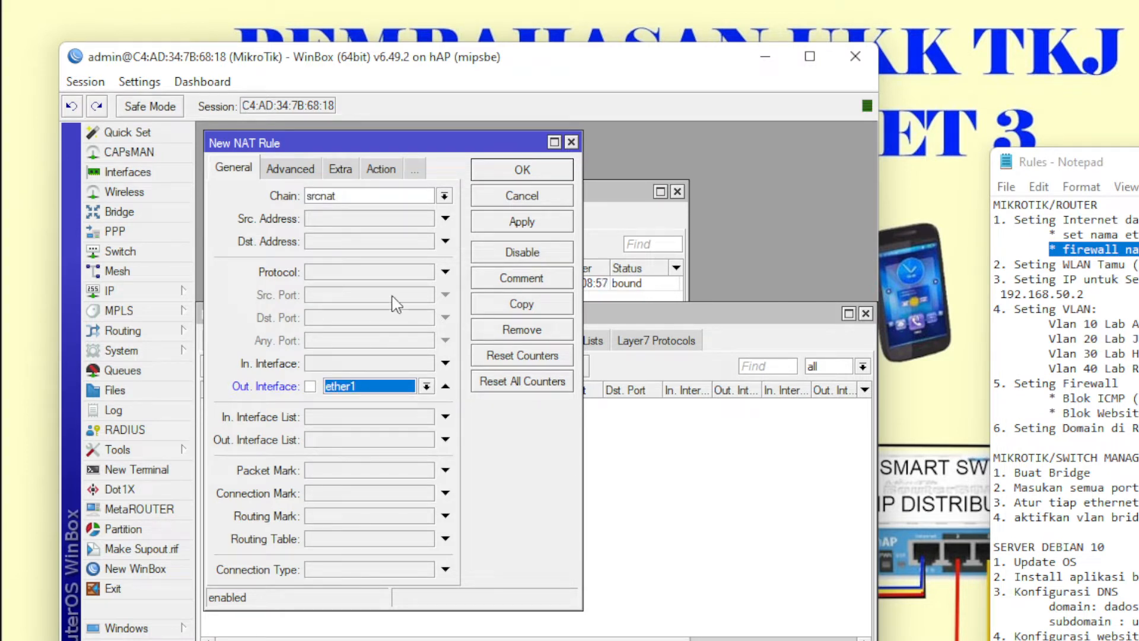
{"action": "left_click", "coordinate": [380, 169]}
{"action": "left_click", "coordinate": [373, 196]}
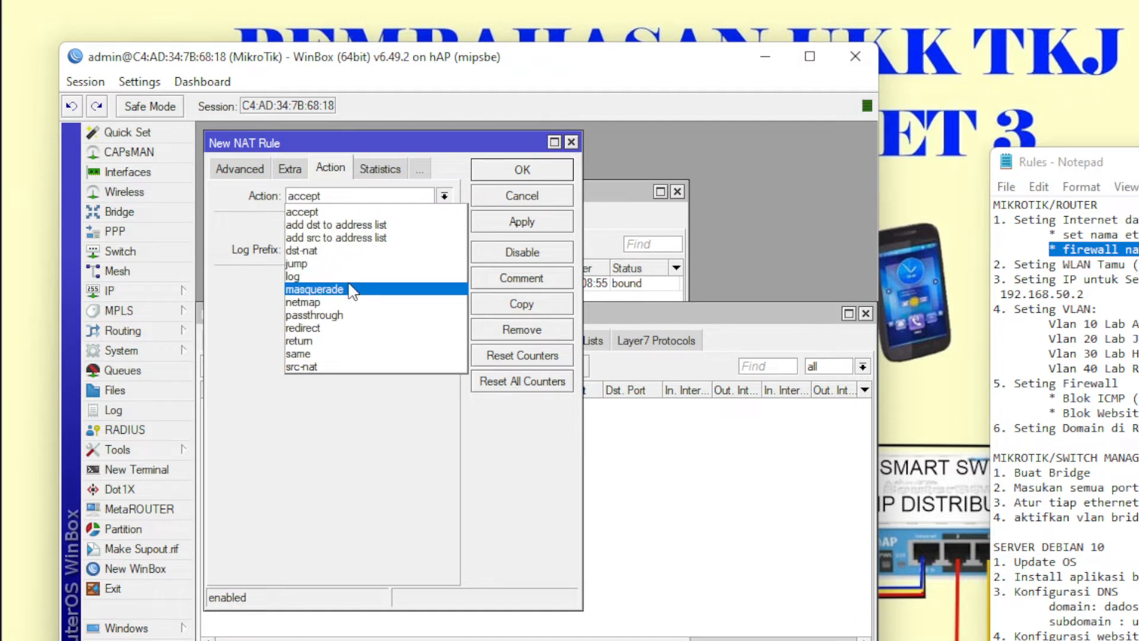
{"action": "left_click", "coordinate": [353, 290]}
{"action": "left_click", "coordinate": [518, 172]}
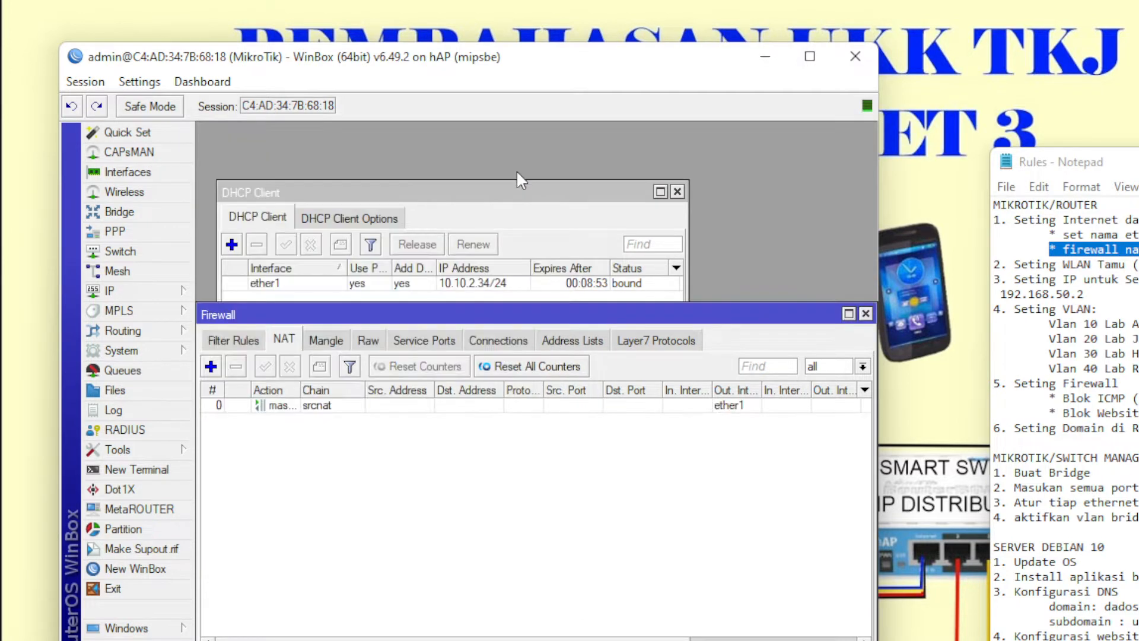
{"action": "left_click", "coordinate": [866, 313]}
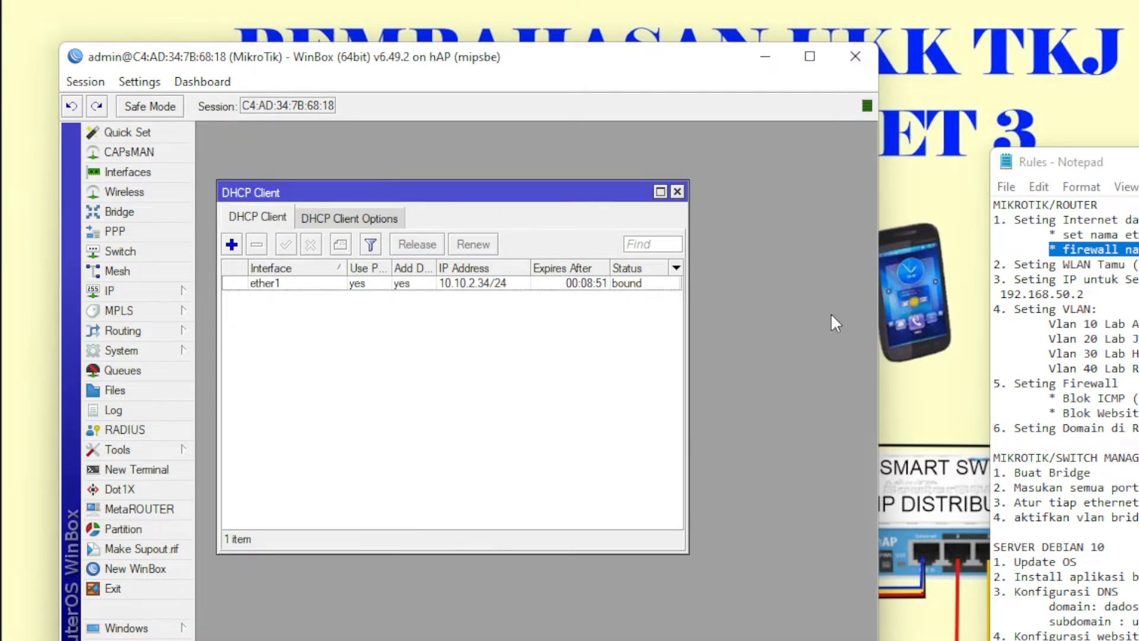
- Rename ether1 to ether1-INET and ether2 to ether2-VLAN in the Interface list
{"action": "left_click", "coordinate": [677, 191]}
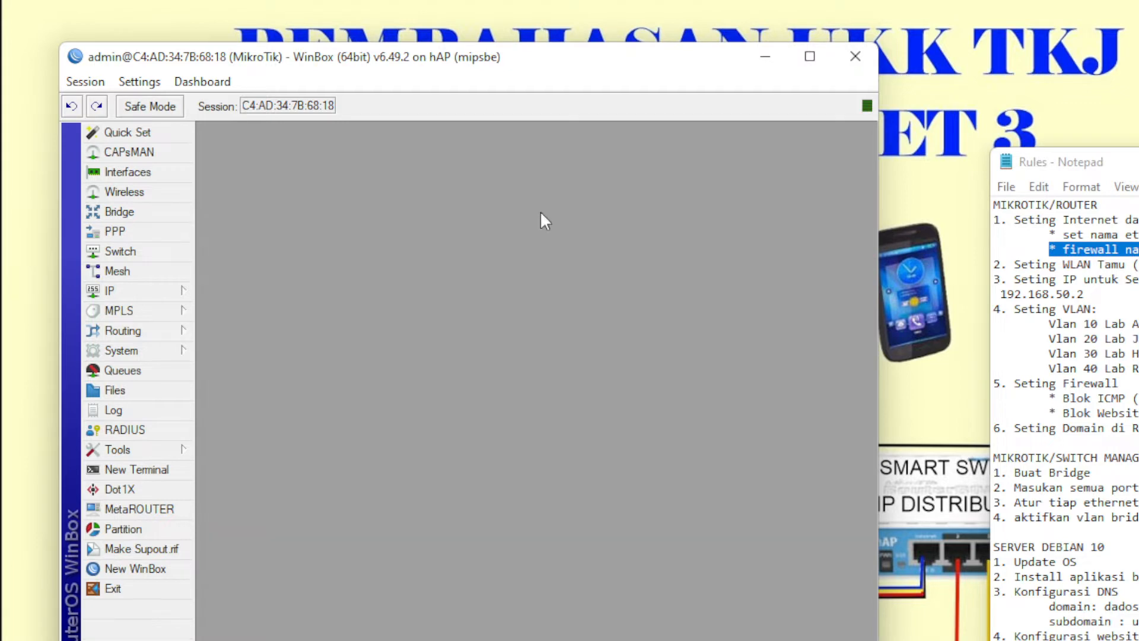
{"action": "left_click", "coordinate": [151, 174]}
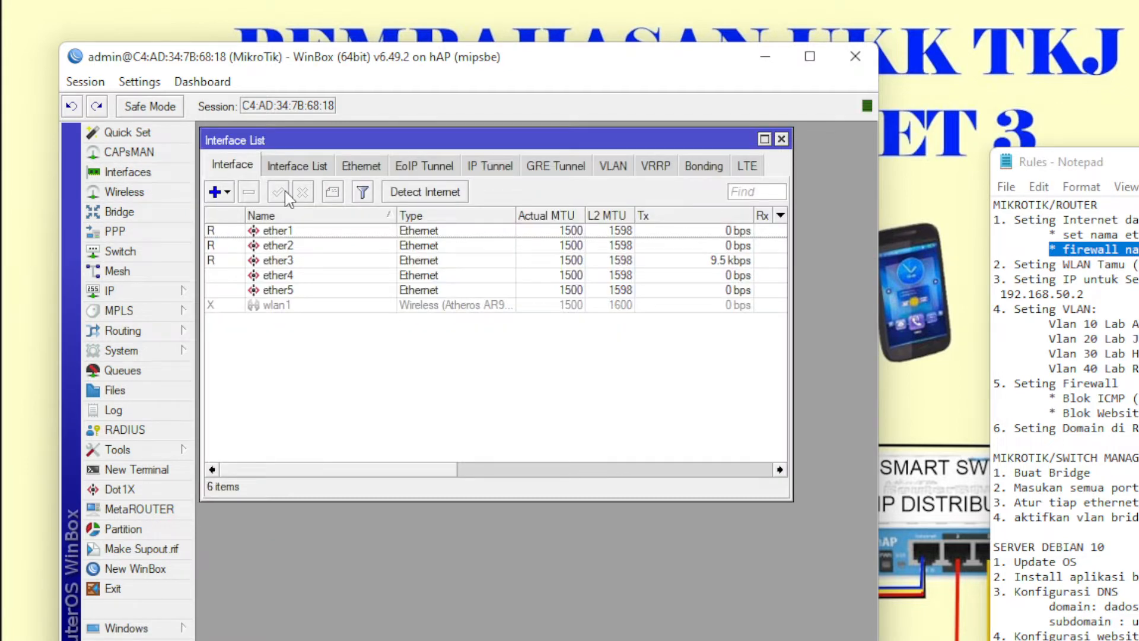
{"action": "double_click", "coordinate": [284, 230]}
{"action": "left_click", "coordinate": [500, 191]}
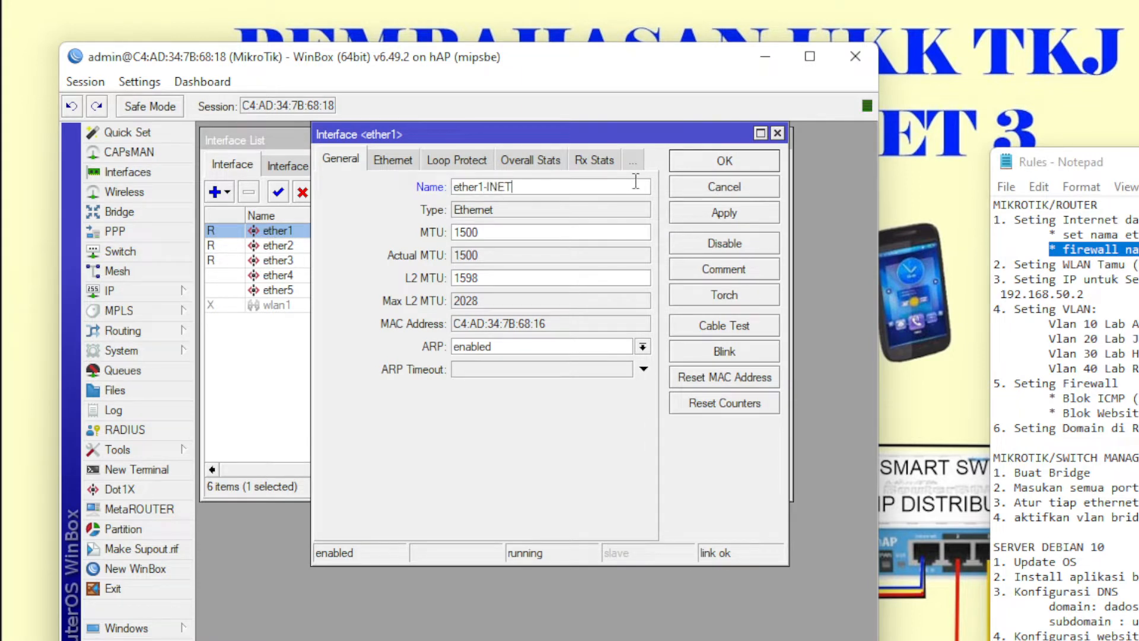
{"action": "left_click", "coordinate": [697, 165]}
{"action": "left_click", "coordinate": [311, 247]}
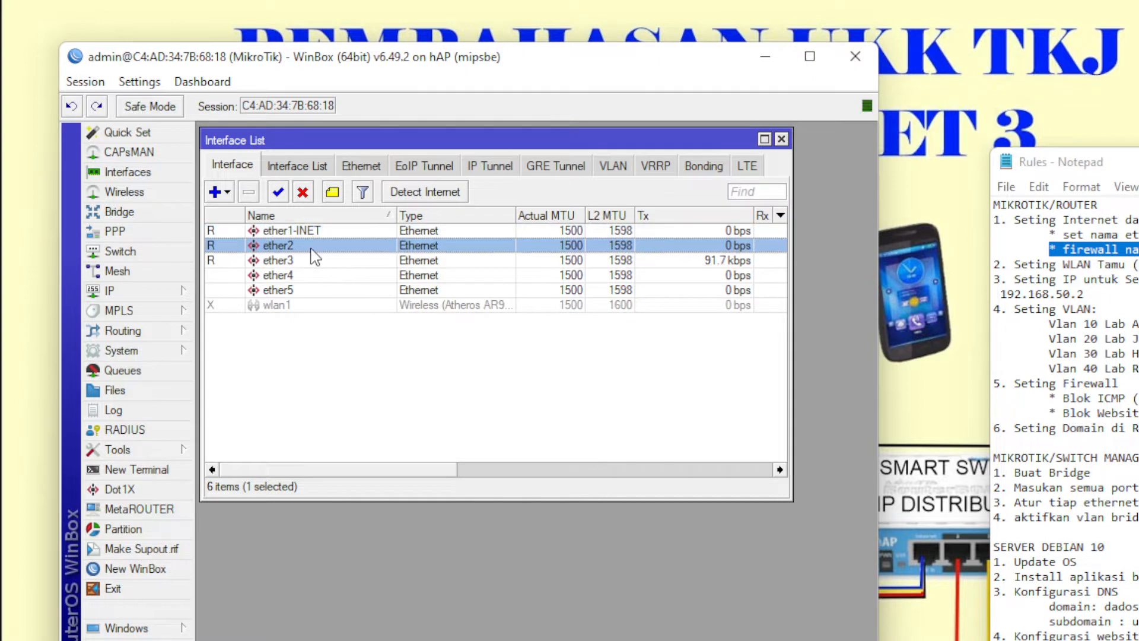
{"action": "double_click", "coordinate": [311, 249]}
{"action": "left_click", "coordinate": [511, 188]}
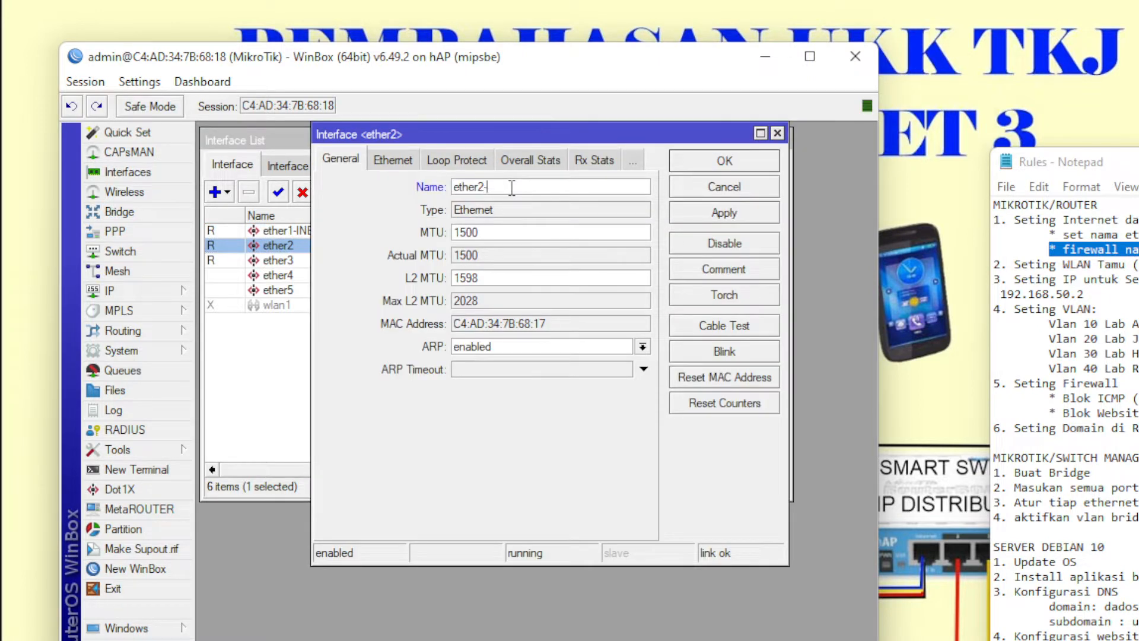
{"action": "type", "text": "-VLANK"}
{"action": "left_click", "coordinate": [715, 161]}
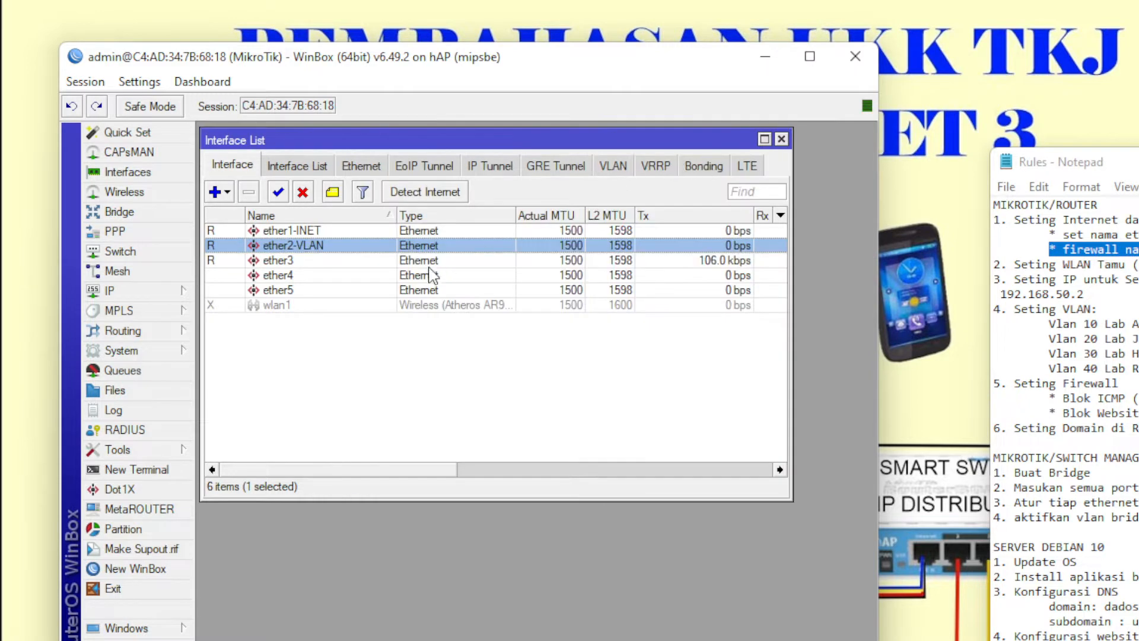
- Rename ether3 to ether3-SERVER
{"action": "double_click", "coordinate": [344, 261]}
{"action": "left_click", "coordinate": [517, 188]}
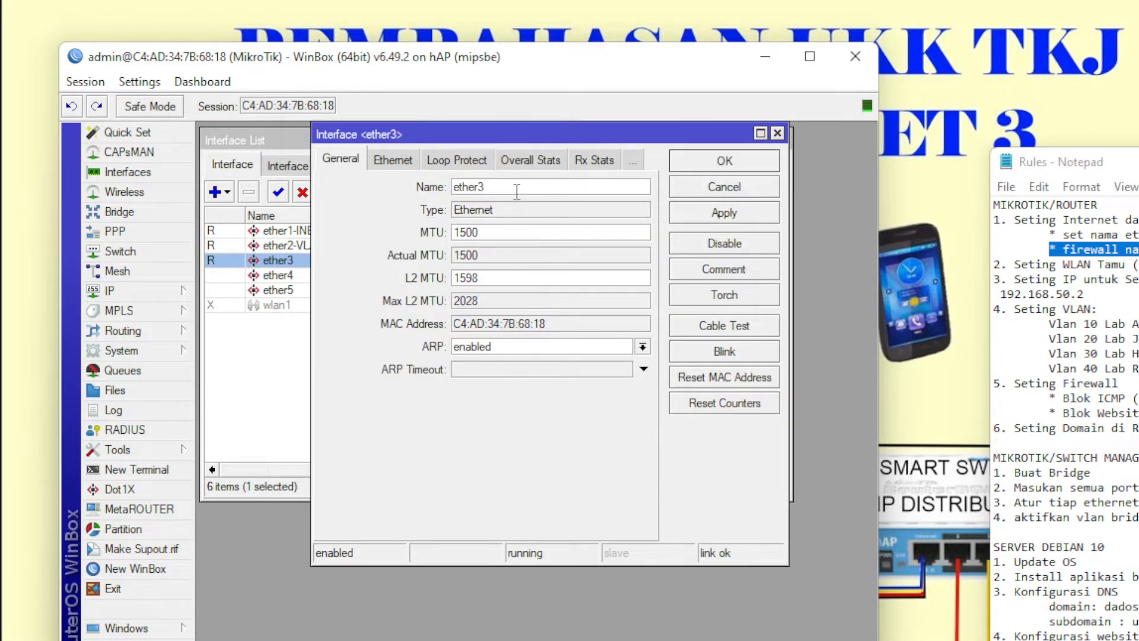
{"action": "type", "text": "-SRE"}
{"action": "key", "text": "BackSpace"}
{"action": "key", "text": "BackSpace"}
{"action": "type", "text": "ERVER"}
{"action": "left_click", "coordinate": [706, 161]}
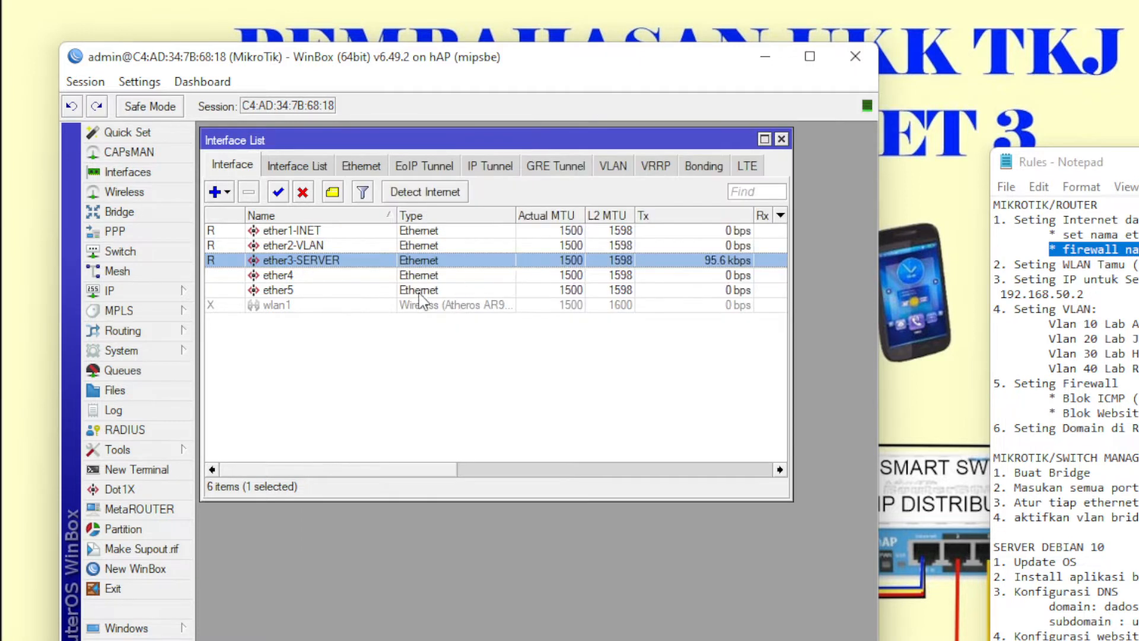
- Enable the disabled wlan1 interface and mark the guest WLAN task in the notes
{"action": "left_click", "coordinate": [317, 290]}
{"action": "left_click", "coordinate": [319, 307]}
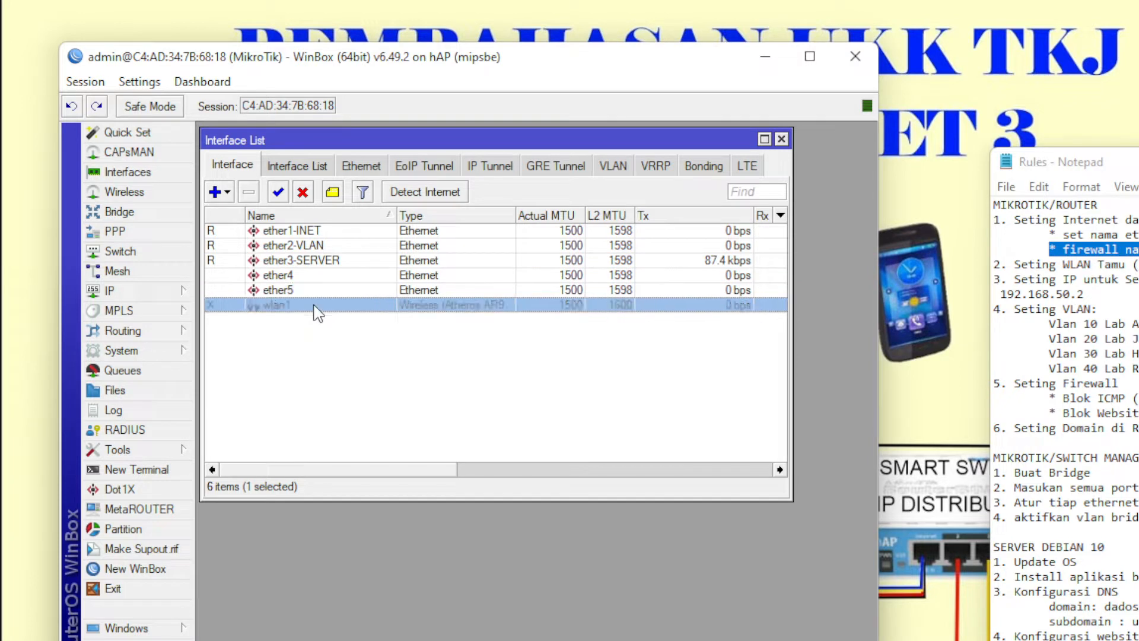
{"action": "left_click", "coordinate": [277, 191]}
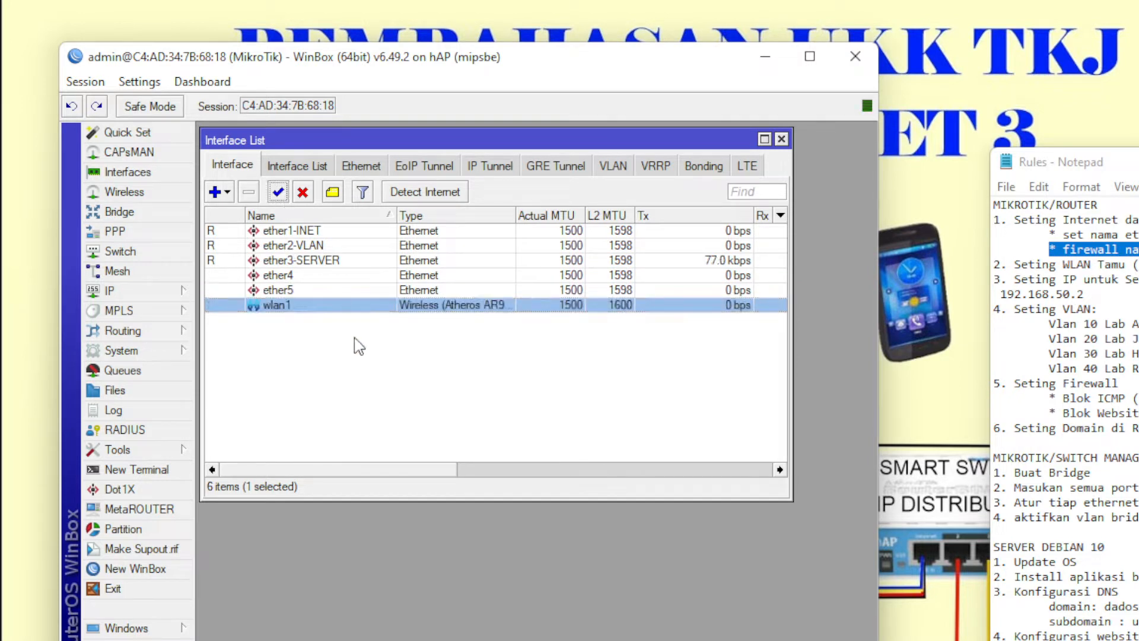
{"action": "left_click", "coordinate": [1134, 264]}
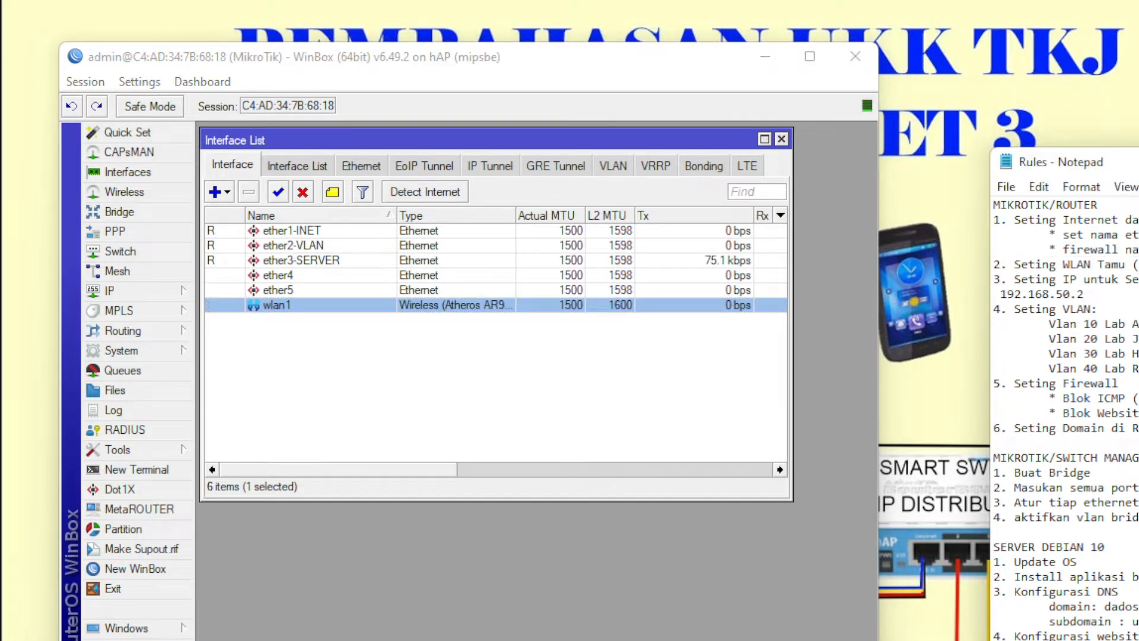
{"action": "left_click_drag", "start_coordinate": [1134, 265], "coordinate": [1010, 268]}
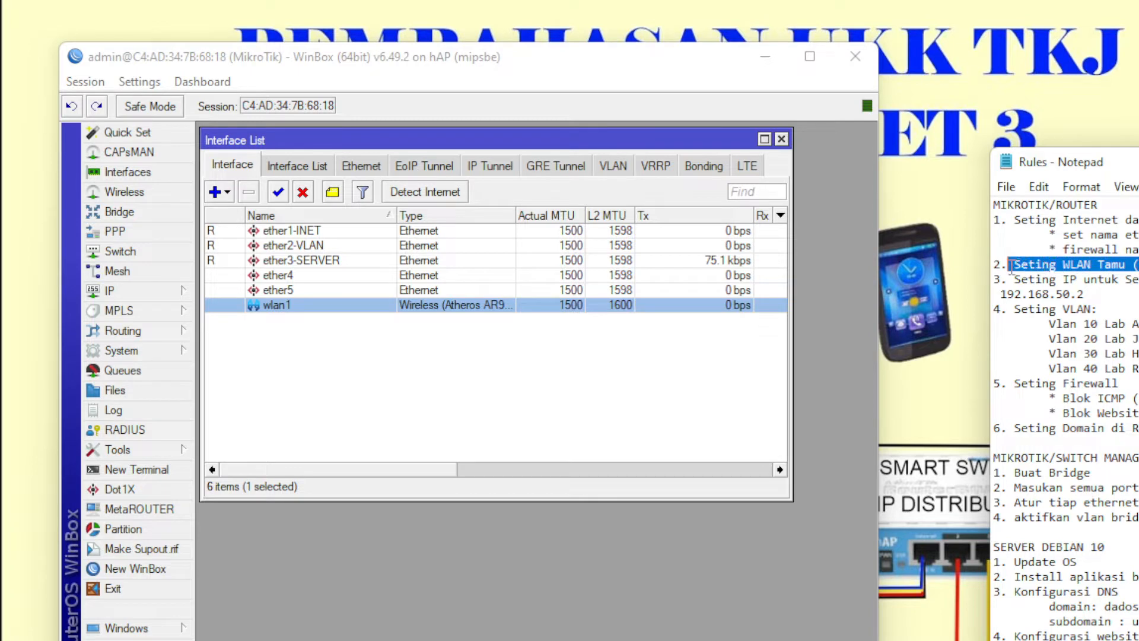
- Set wlan1 to ap bridge mode with SSID tamuhot-ukktkj.net, save, and close Interfaces
{"action": "double_click", "coordinate": [450, 309]}
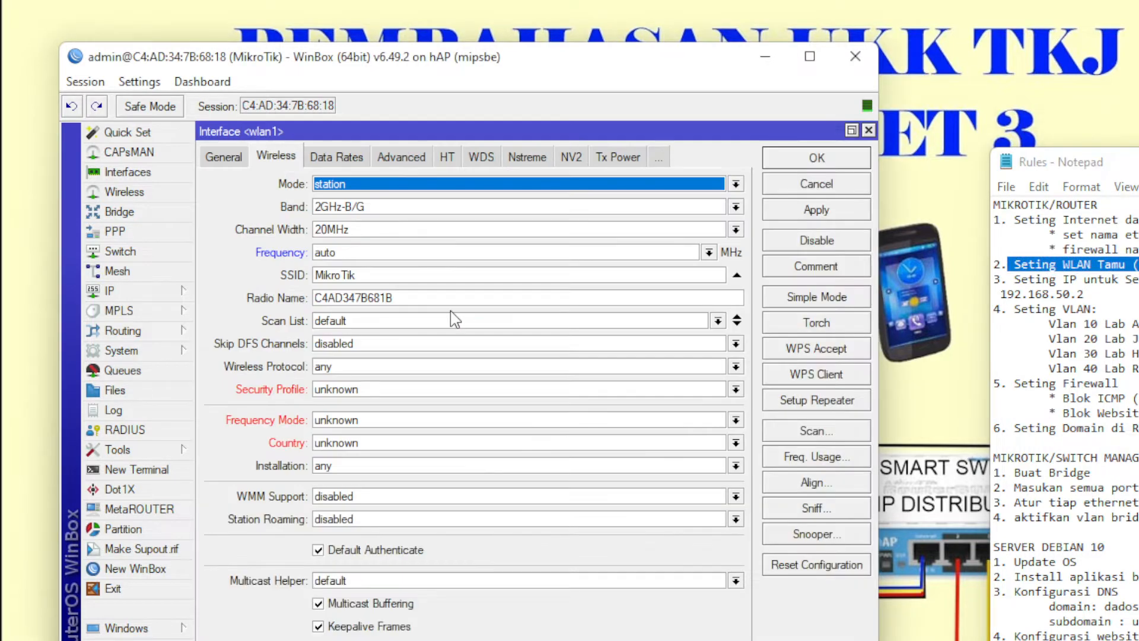
{"action": "left_click", "coordinate": [367, 184]}
{"action": "left_click", "coordinate": [360, 214]}
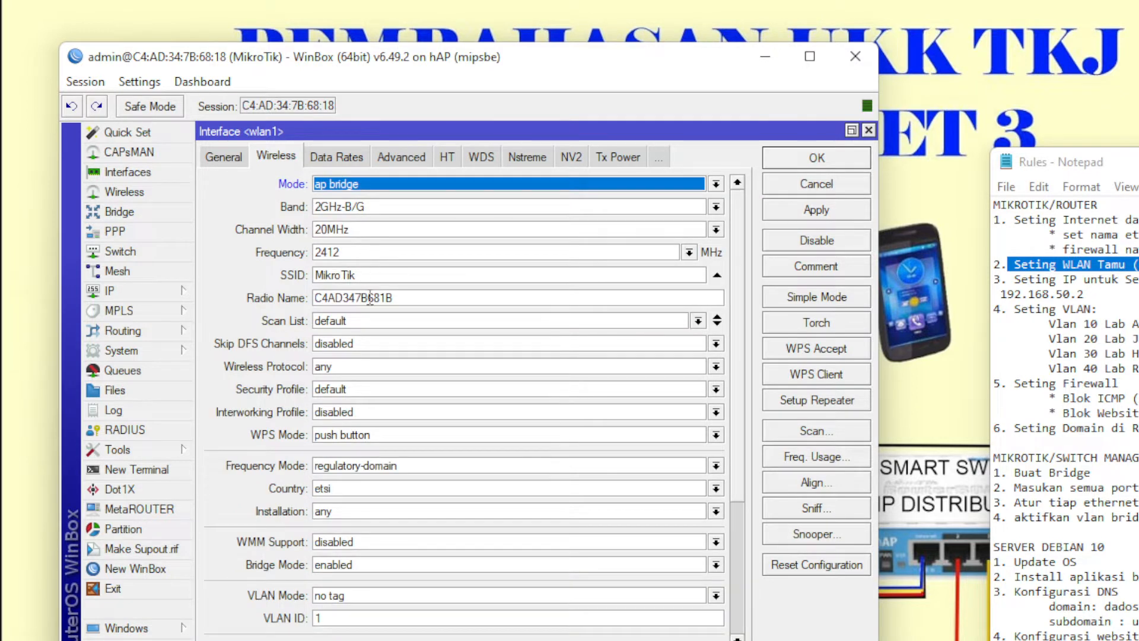
{"action": "left_click_drag", "start_coordinate": [373, 275], "coordinate": [300, 275]}
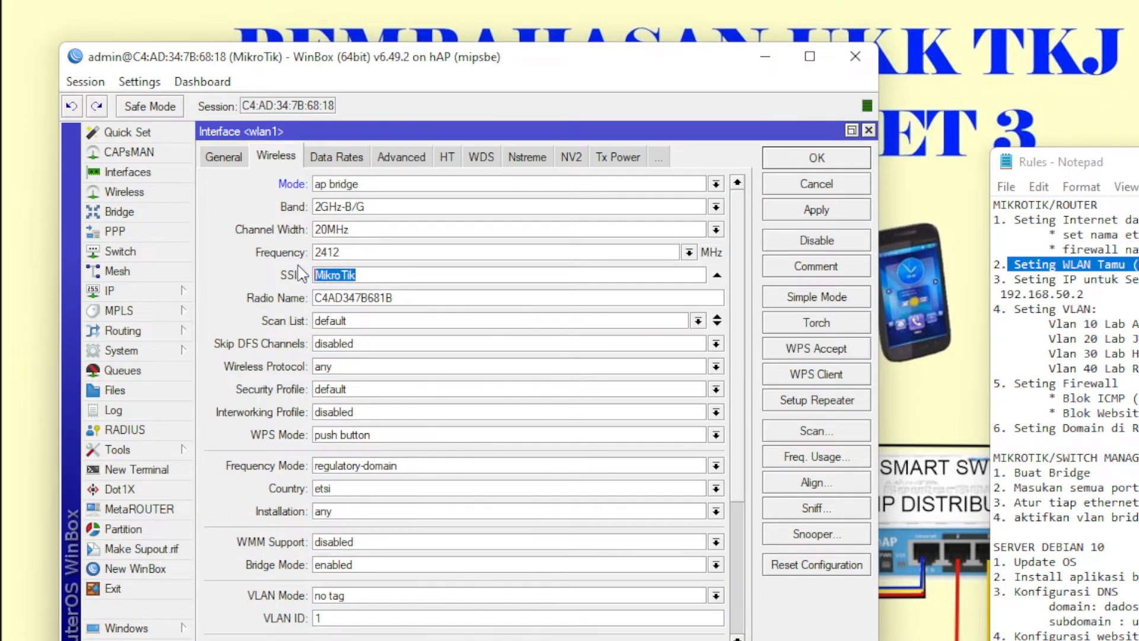
{"action": "type", "text": "ho"}
{"action": "key", "text": "BackSpace"}
{"action": "key", "text": "BackSpace"}
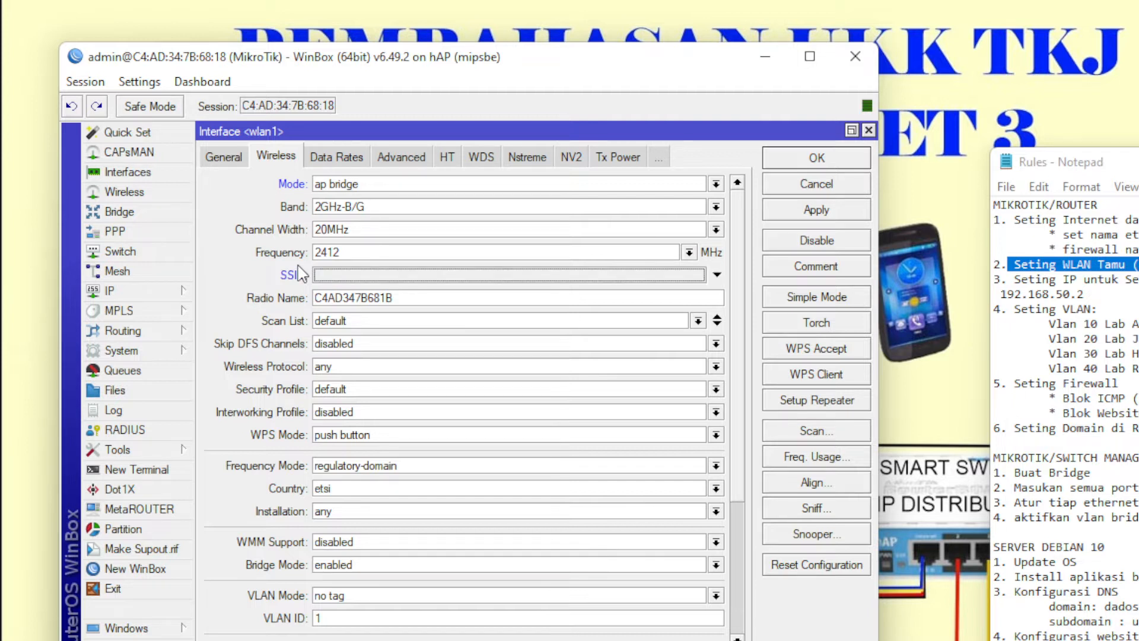
{"action": "type", "text": "tamuho"}
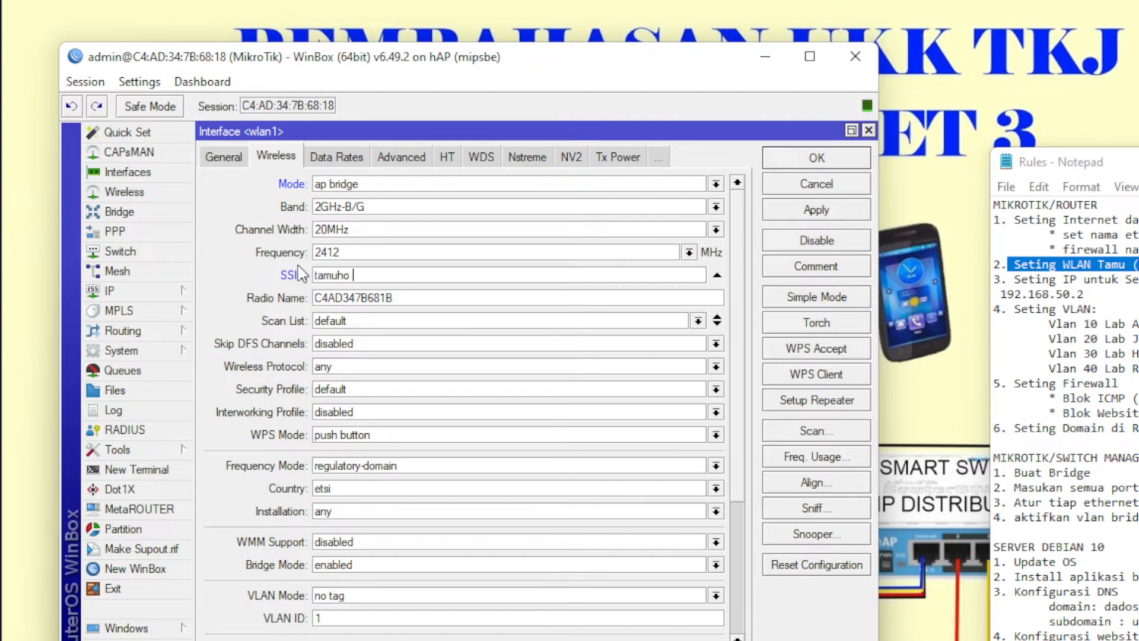
{"action": "type", "text": "t-ukktkj.net"}
{"action": "left_click", "coordinate": [807, 161]}
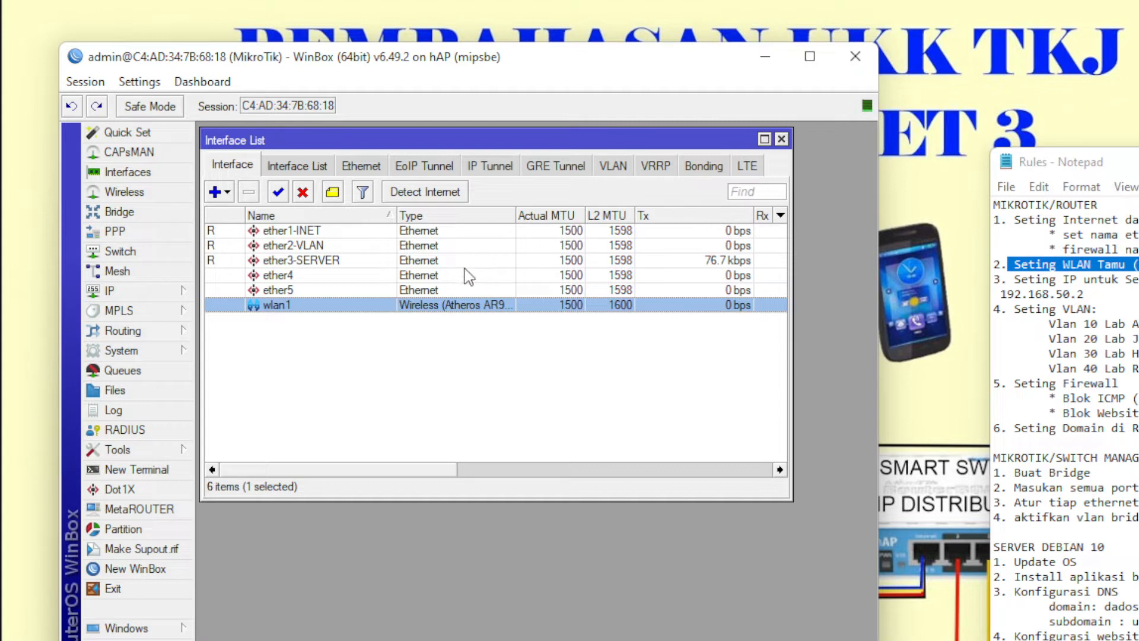
{"action": "left_click", "coordinate": [781, 139]}
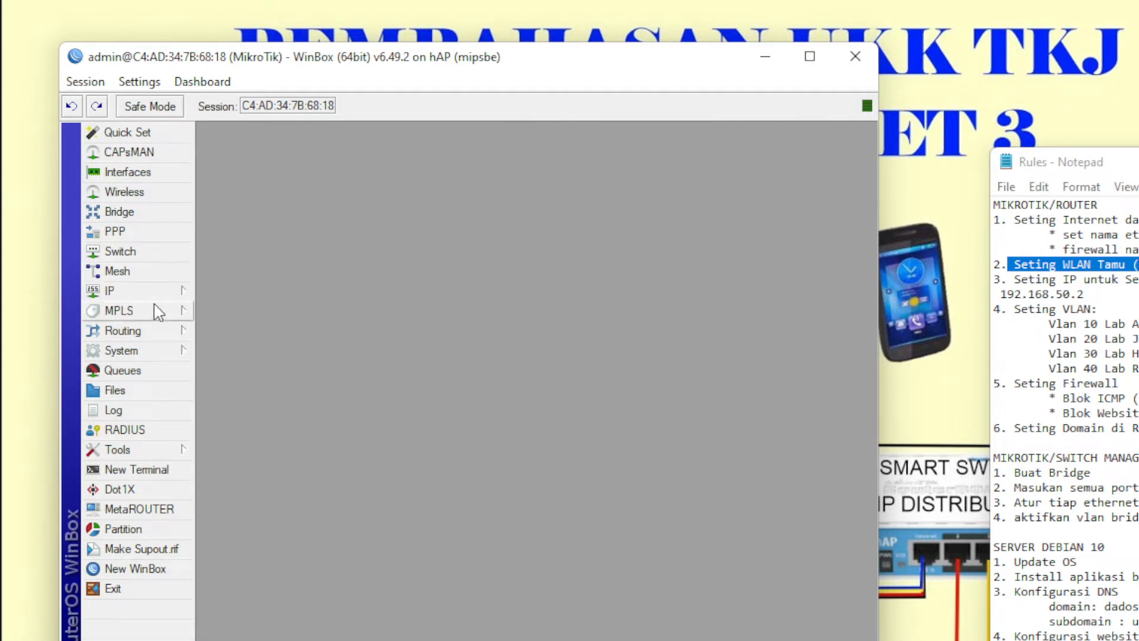
- Add address 192.168.60.1/24 on wlan1 under IP > Addresses
{"action": "left_click", "coordinate": [167, 290]}
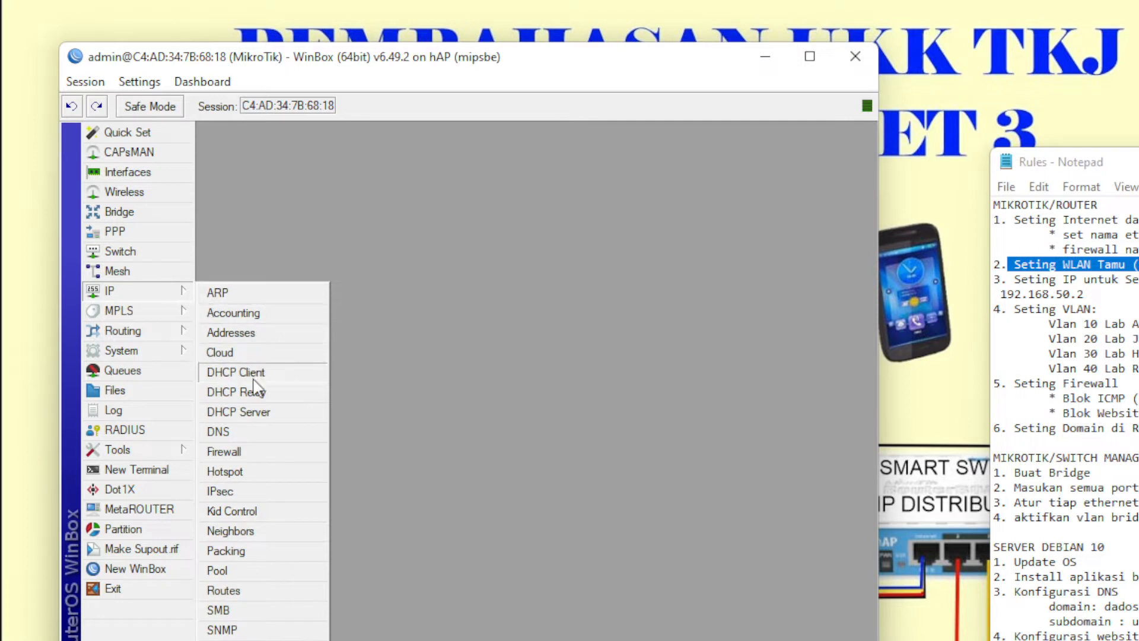
{"action": "left_click", "coordinate": [264, 334]}
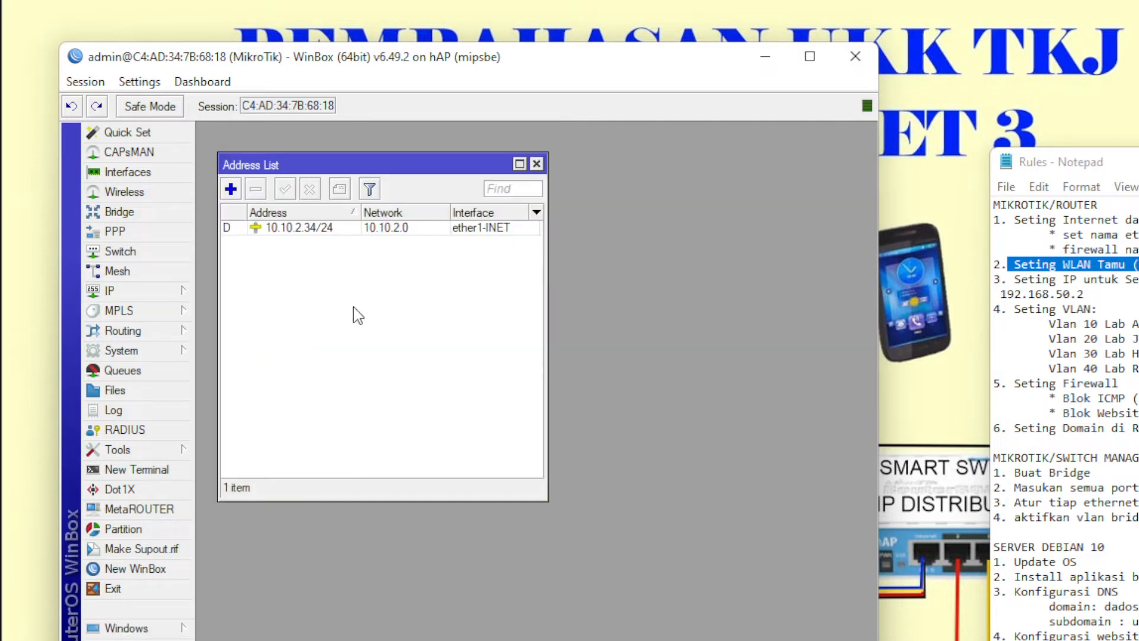
{"action": "left_click", "coordinate": [231, 189]}
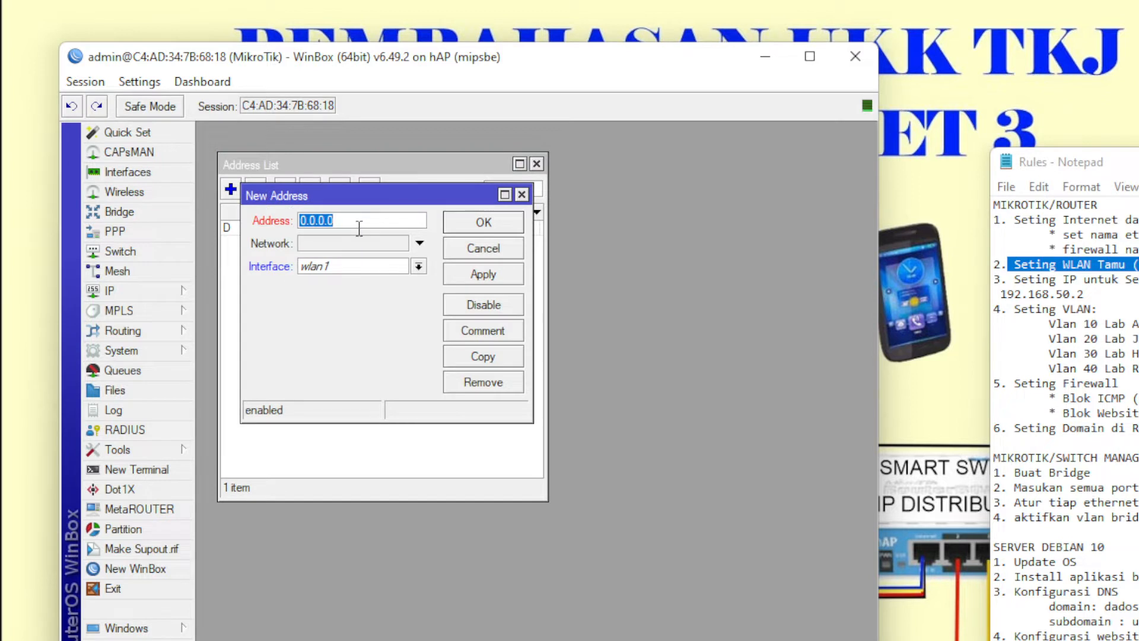
{"action": "type", "text": "192.1686"}
{"action": "key", "text": "BackSpace"}
{"action": "type", "text": ".60.1/24"}
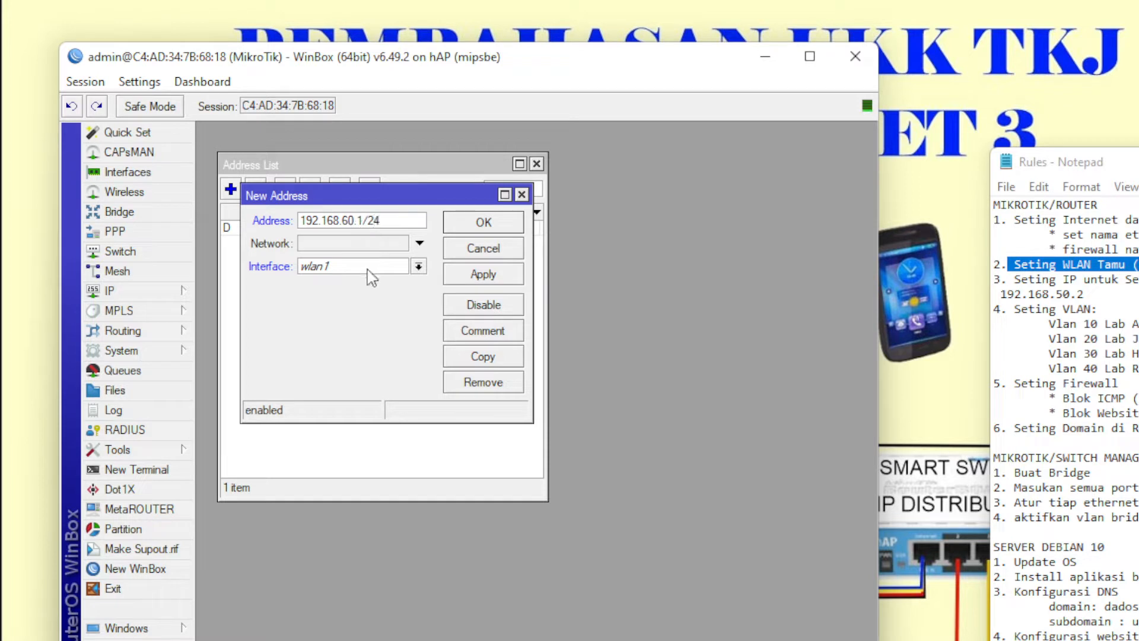
{"action": "left_click", "coordinate": [468, 224]}
- Run Hotspot Setup on wlan1, accepting the default address, pool, certificate and SMTP settings
{"action": "left_click", "coordinate": [118, 290]}
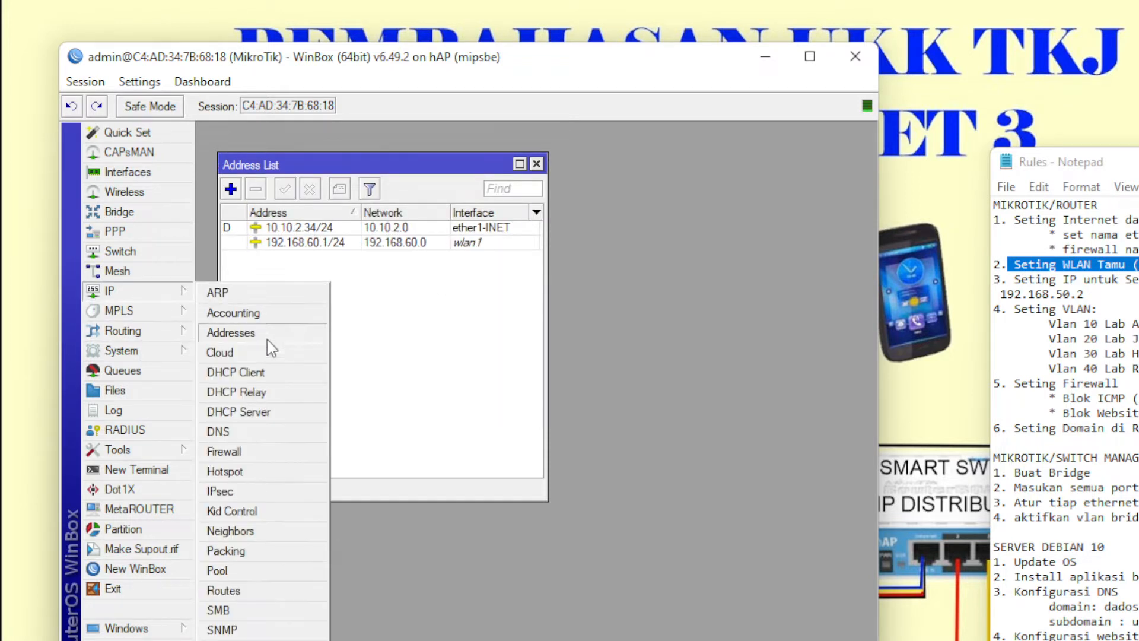
{"action": "left_click", "coordinate": [251, 475]}
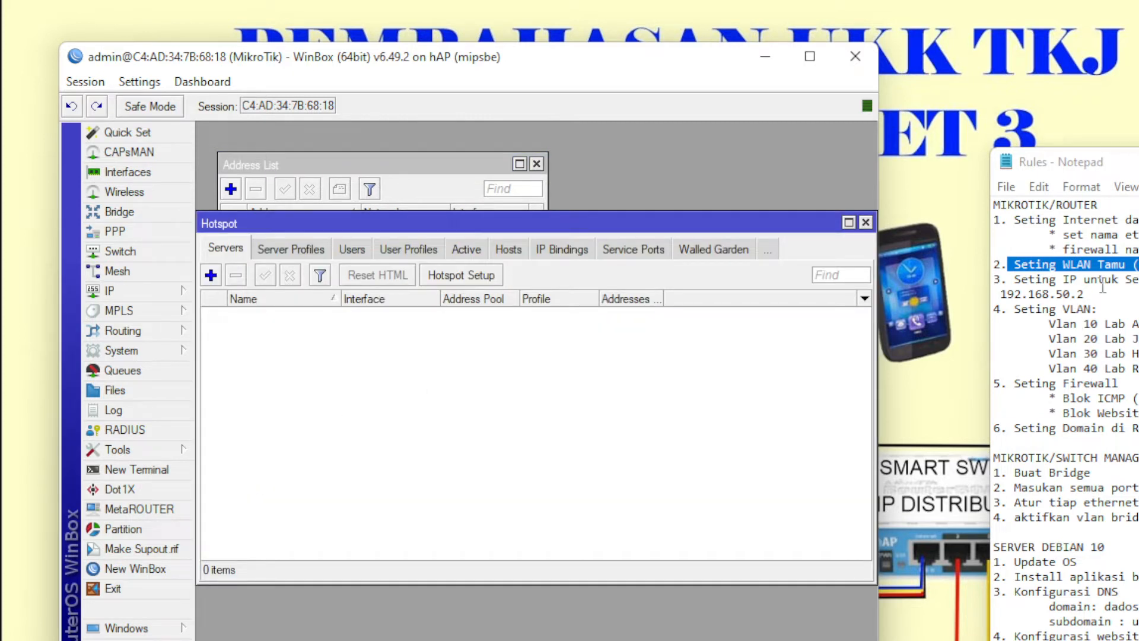
{"action": "left_click", "coordinate": [475, 280]}
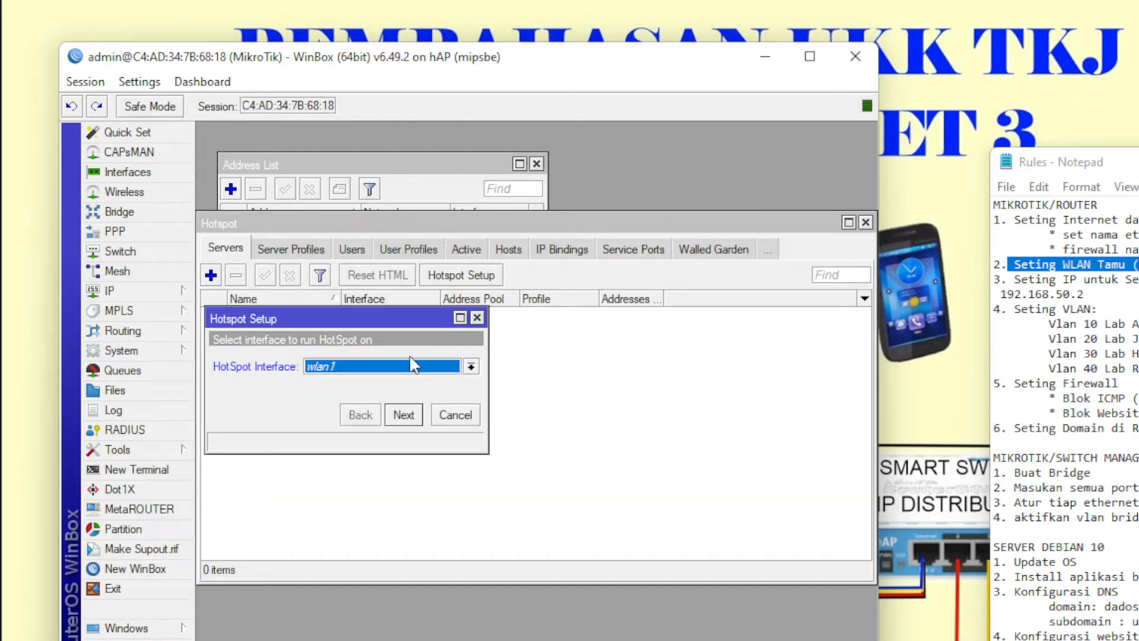
{"action": "left_click", "coordinate": [403, 415]}
{"action": "left_click", "coordinate": [404, 415]}
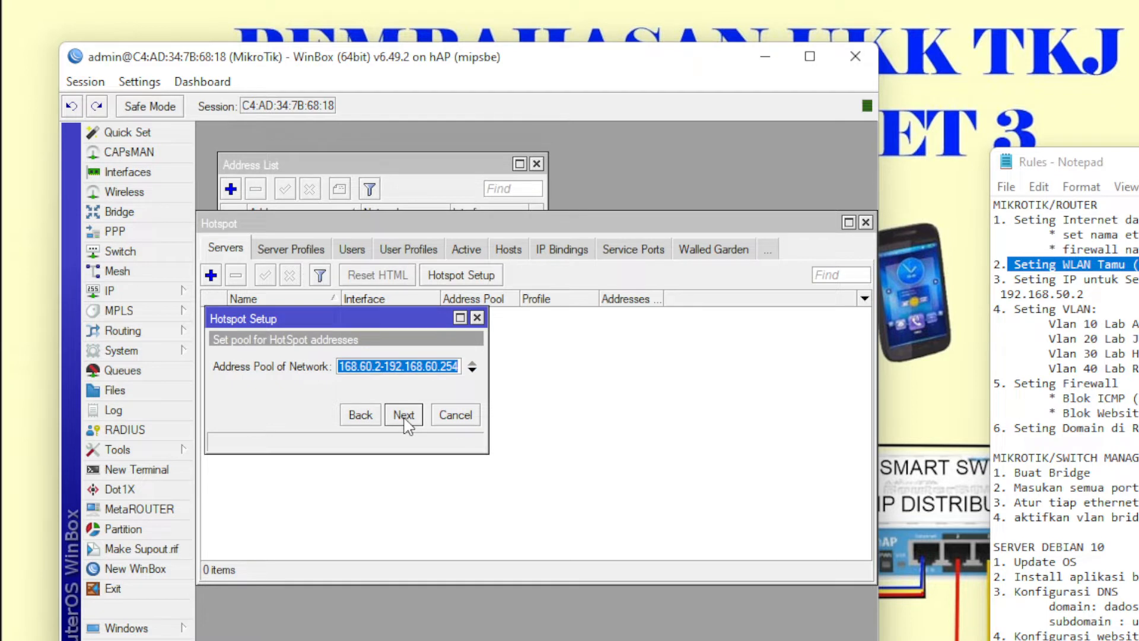
{"action": "left_click", "coordinate": [403, 415]}
{"action": "left_click", "coordinate": [404, 416]}
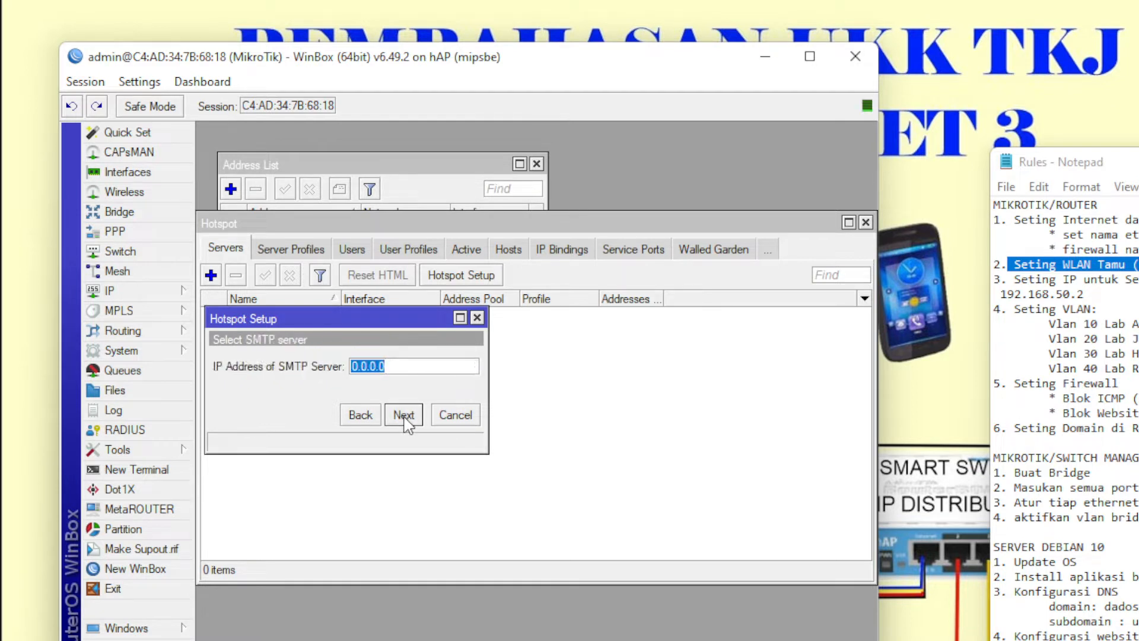
{"action": "left_click", "coordinate": [403, 415]}
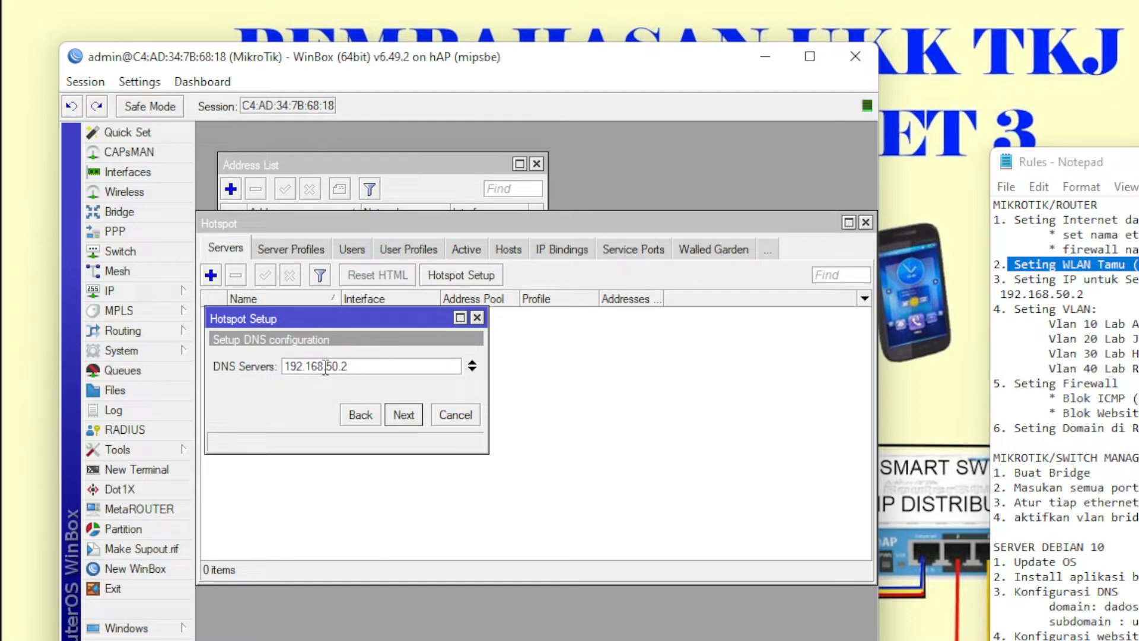
- Add a second DNS server, use DNS name tamuhot-ukktkj.net, create local user tamu, and finish
{"action": "left_click", "coordinate": [472, 369]}
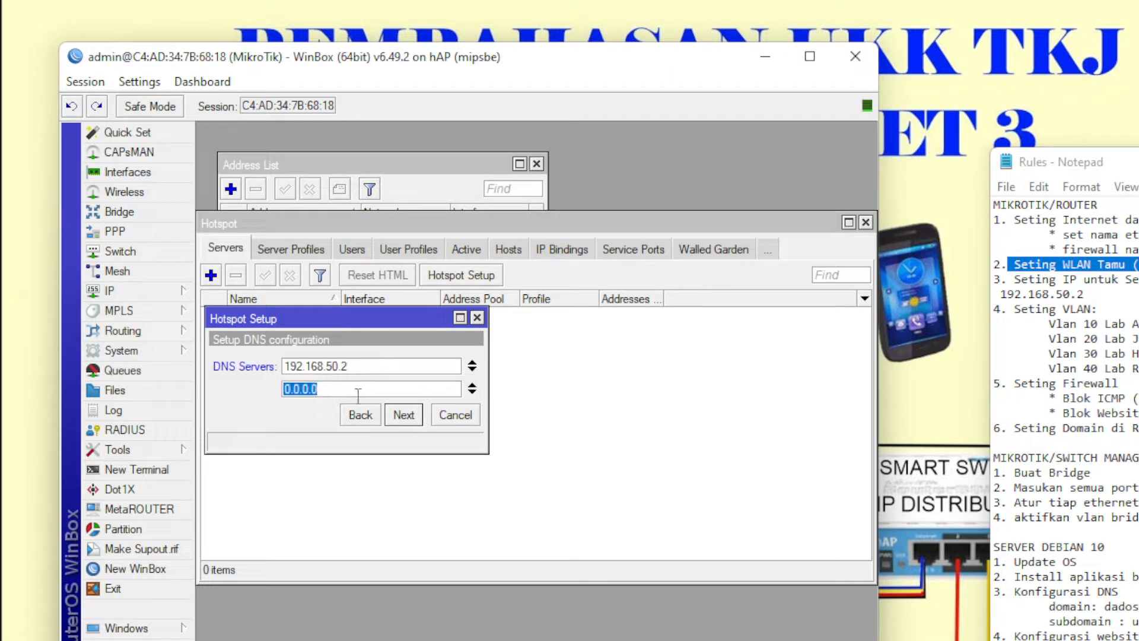
{"action": "type", "text": "8.8.8.8"}
{"action": "left_click", "coordinate": [402, 419]}
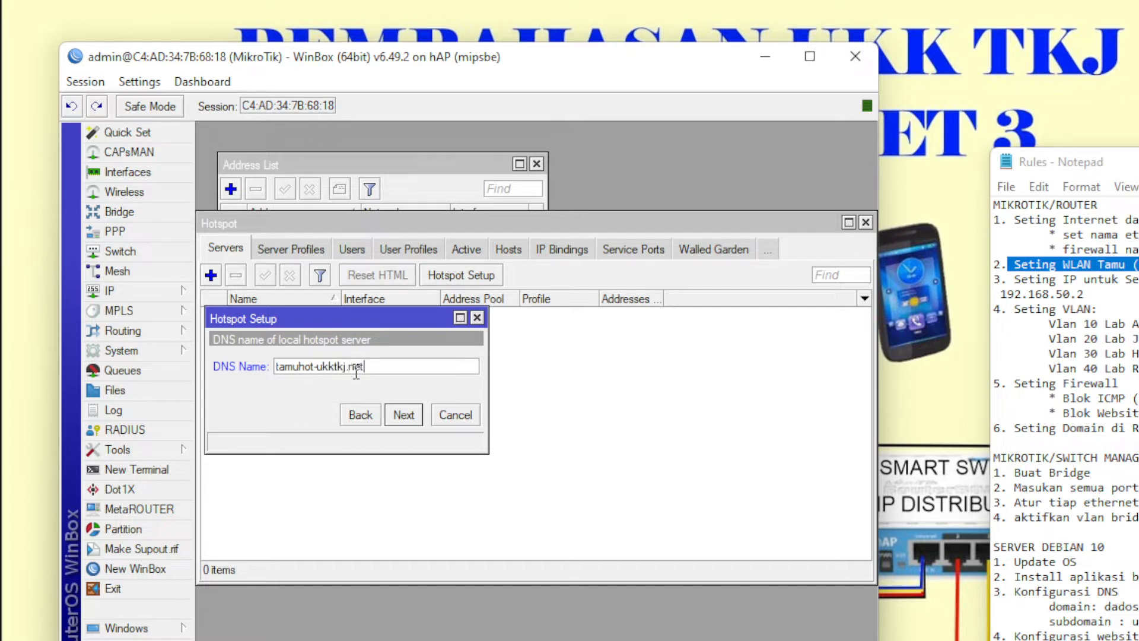
{"action": "left_click", "coordinate": [405, 416]}
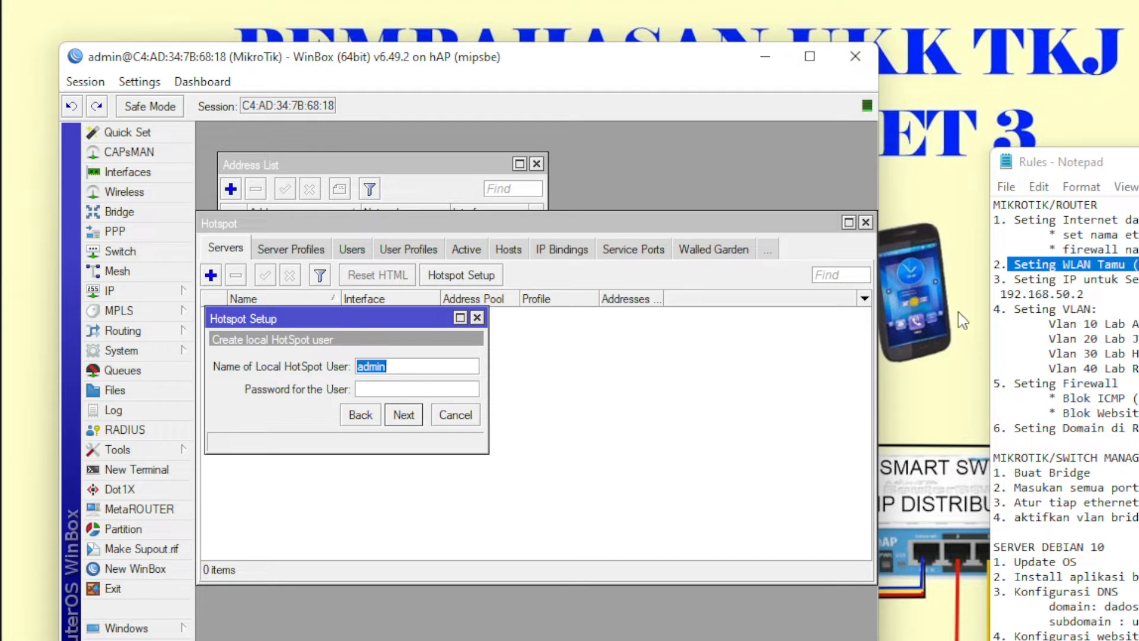
{"action": "type", "text": "tamu"}
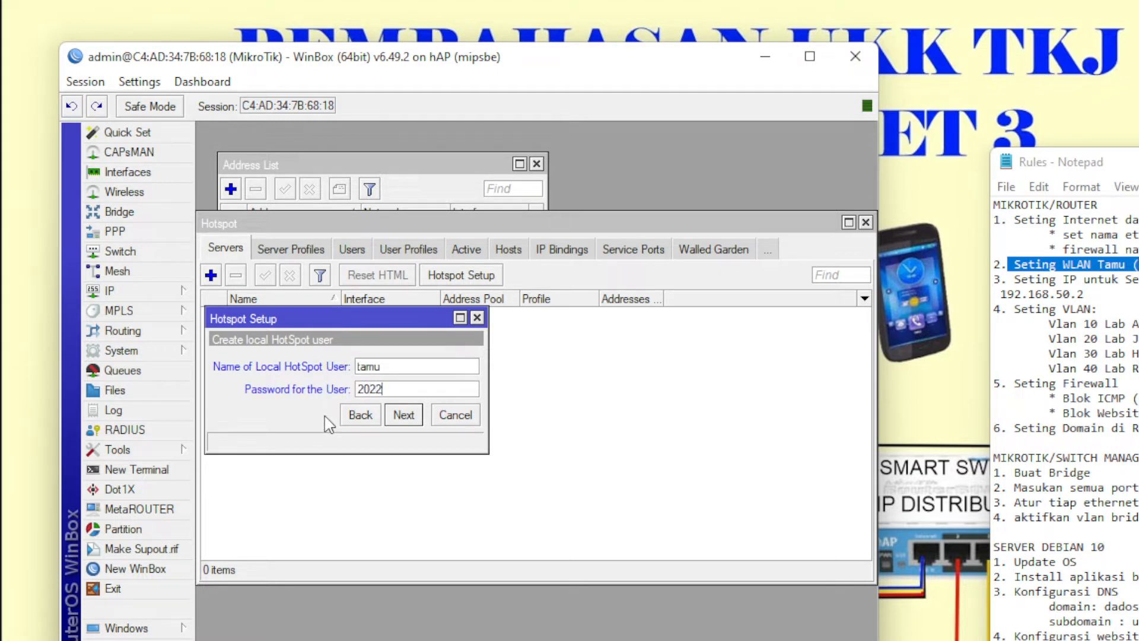
{"action": "left_click", "coordinate": [403, 414]}
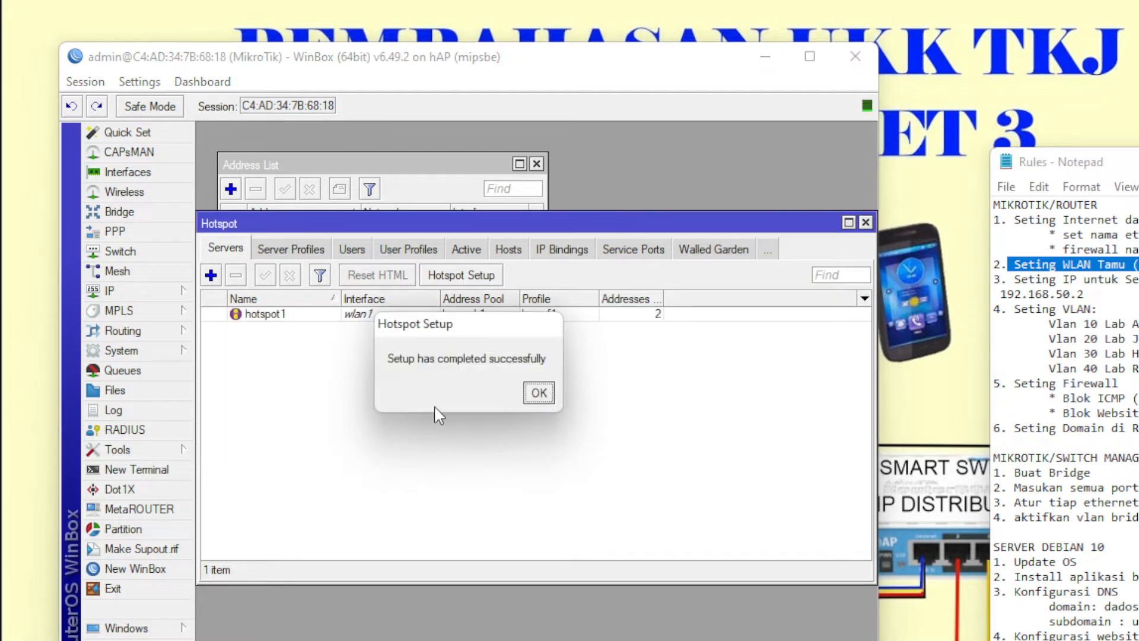
{"action": "left_click", "coordinate": [538, 393]}
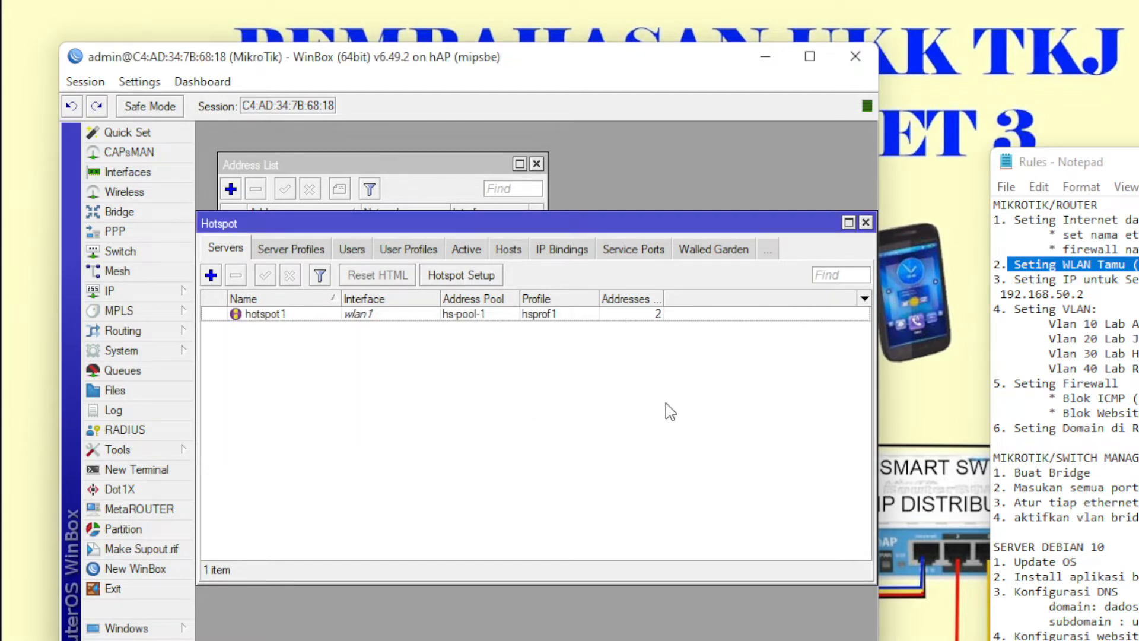
- Open Windows Wi-Fi settings and list available networks to join tamuhot-ukktkj.net
{"action": "key", "text": "super"}
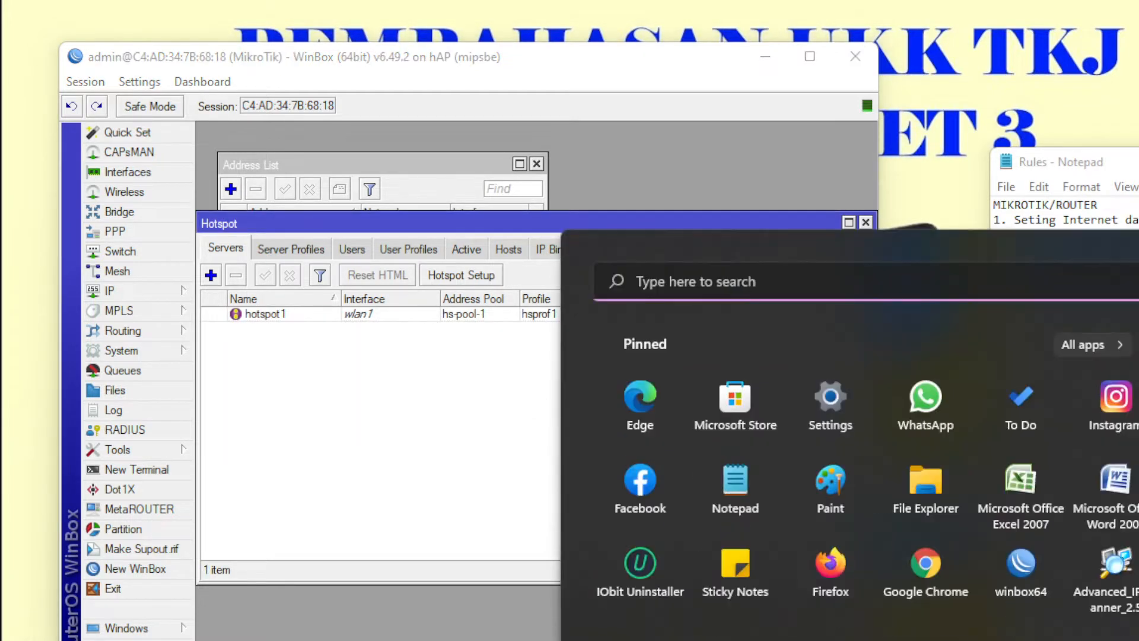
{"action": "key", "text": "super"}
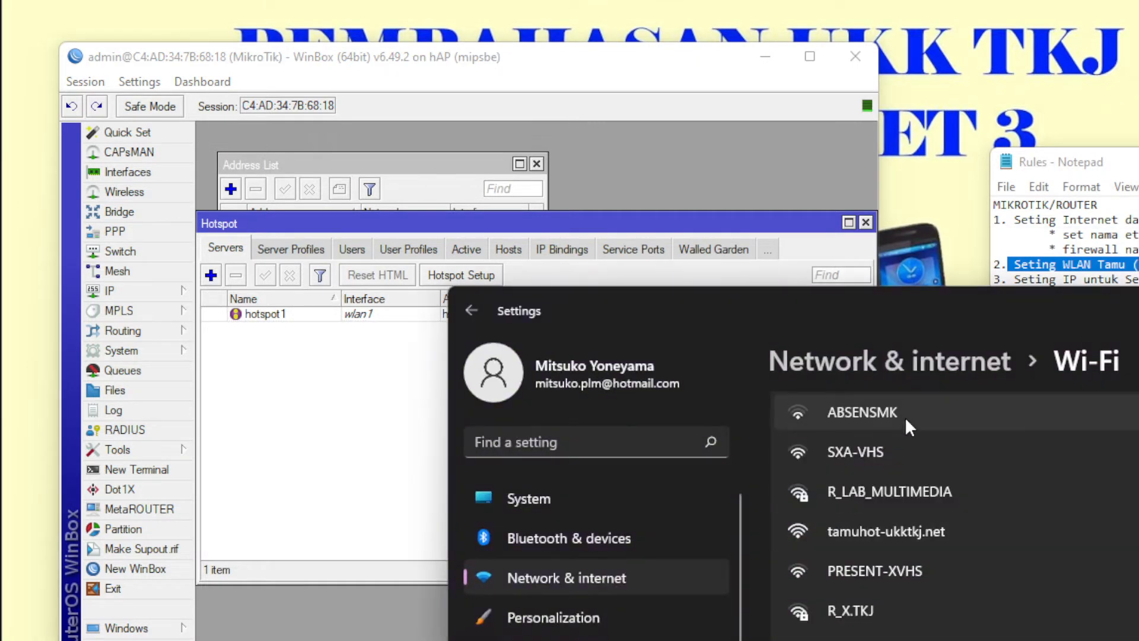
{"action": "scroll", "coordinate": [903, 540], "scroll_direction": "up", "scroll_amount": 3}
{"action": "left_click", "coordinate": [969, 505]}
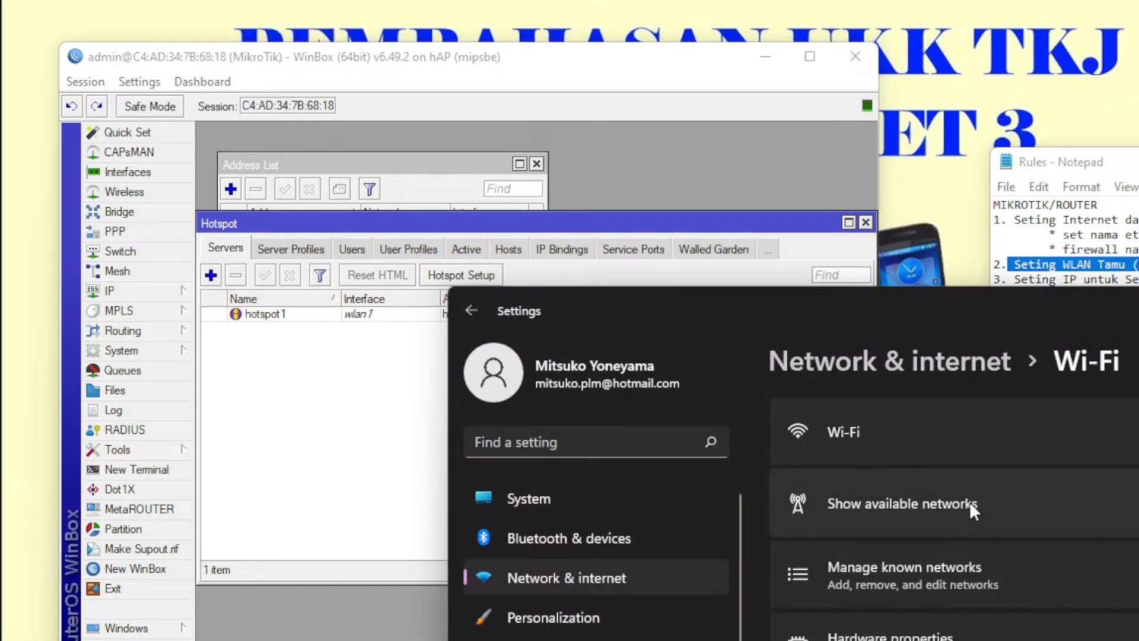
{"action": "left_click", "coordinate": [970, 504]}
{"action": "scroll", "coordinate": [949, 554], "scroll_direction": "down", "scroll_amount": 2}
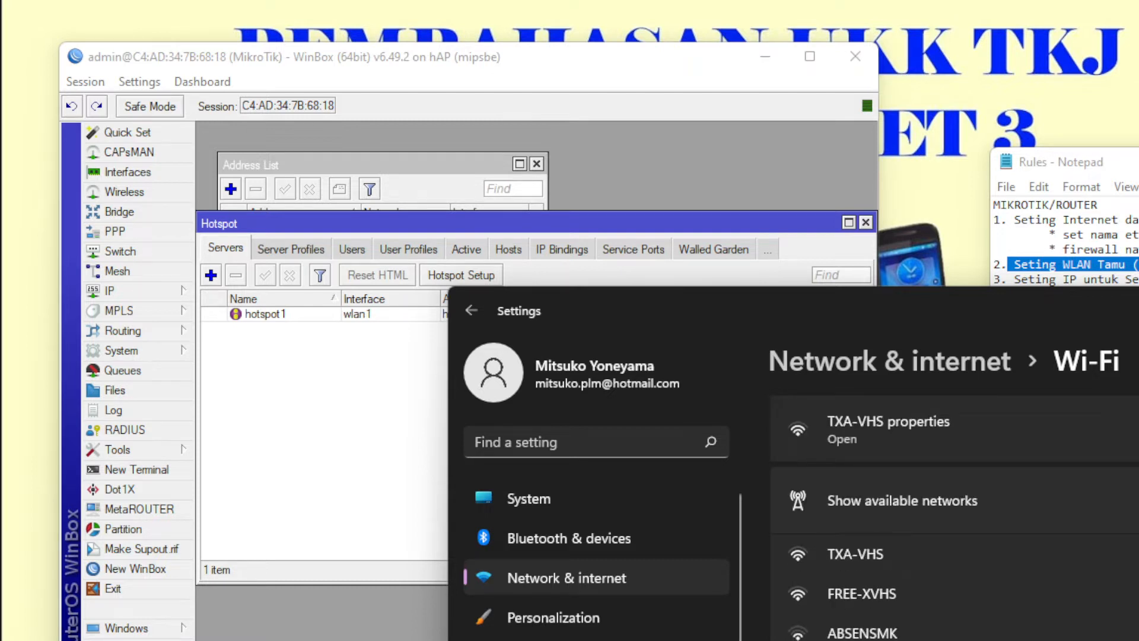
{"action": "scroll", "coordinate": [954, 516], "scroll_direction": "down", "scroll_amount": 1}
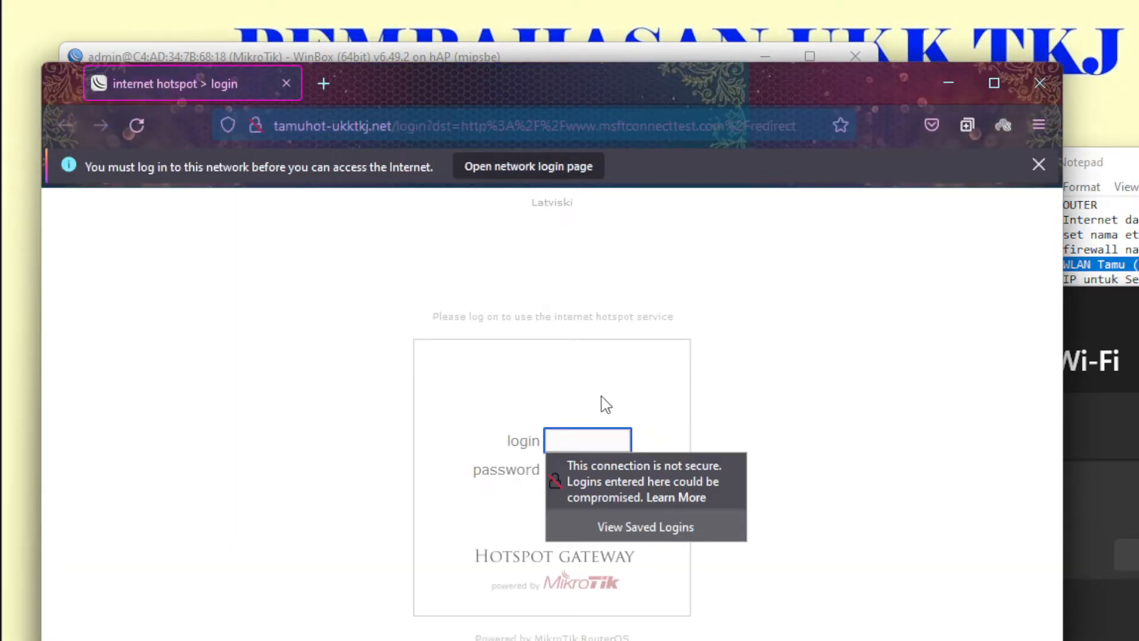
- Log in to the hotspot page as user tamu with its password, declining to save the login
{"action": "left_click", "coordinate": [600, 439]}
{"action": "type", "text": "tamu"}
{"action": "key", "text": "Tab"}
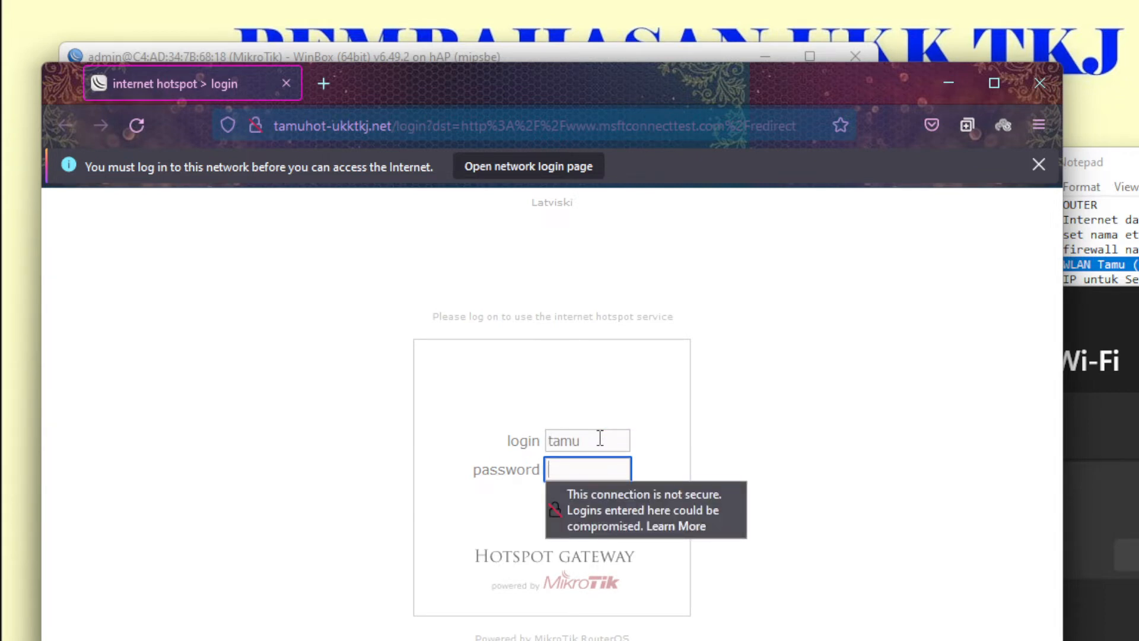
{"action": "type", "text": "tamu"}
{"action": "key", "text": "Return"}
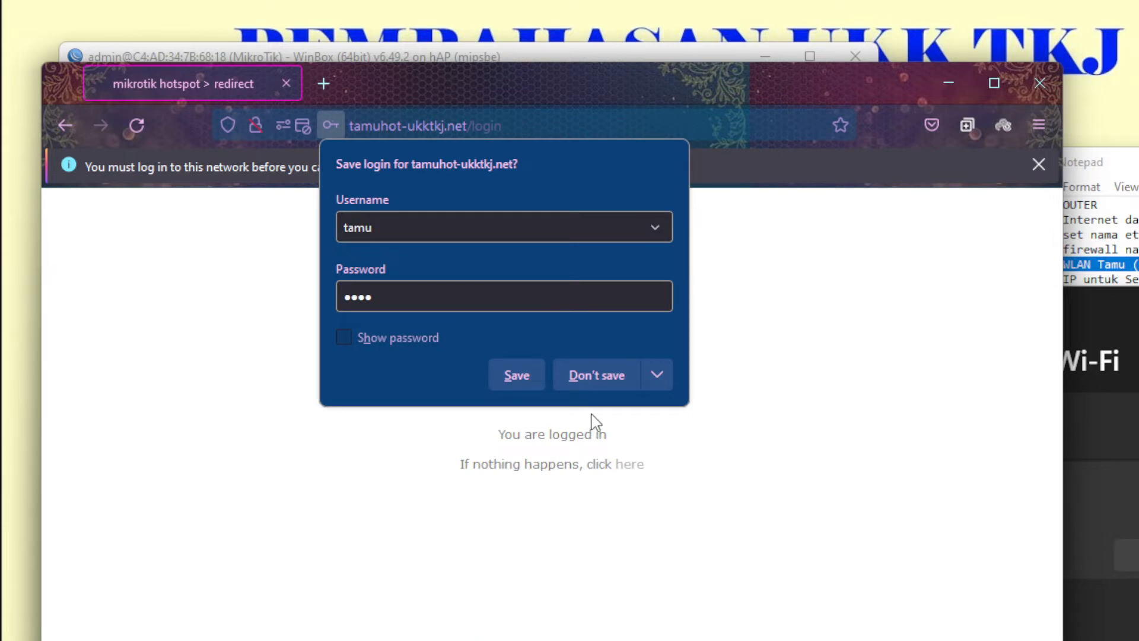
{"action": "left_click", "coordinate": [590, 376]}
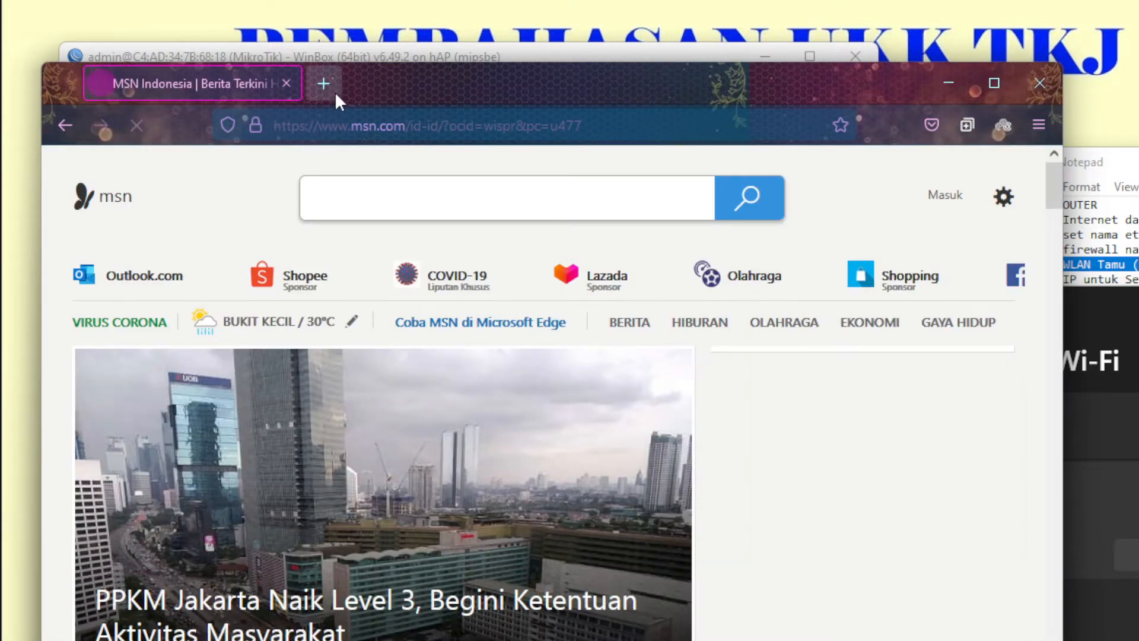
- Open YouTube to confirm internet access, then close the extra tabs
{"action": "left_click", "coordinate": [323, 83]}
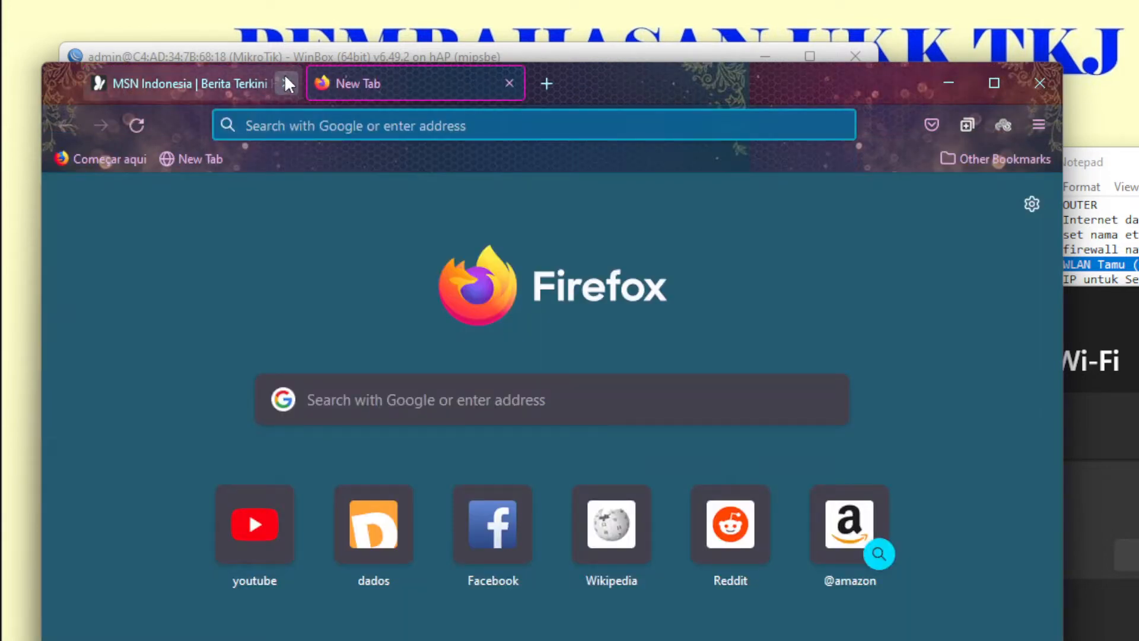
{"action": "left_click", "coordinate": [285, 82]}
{"action": "left_click", "coordinate": [276, 555]}
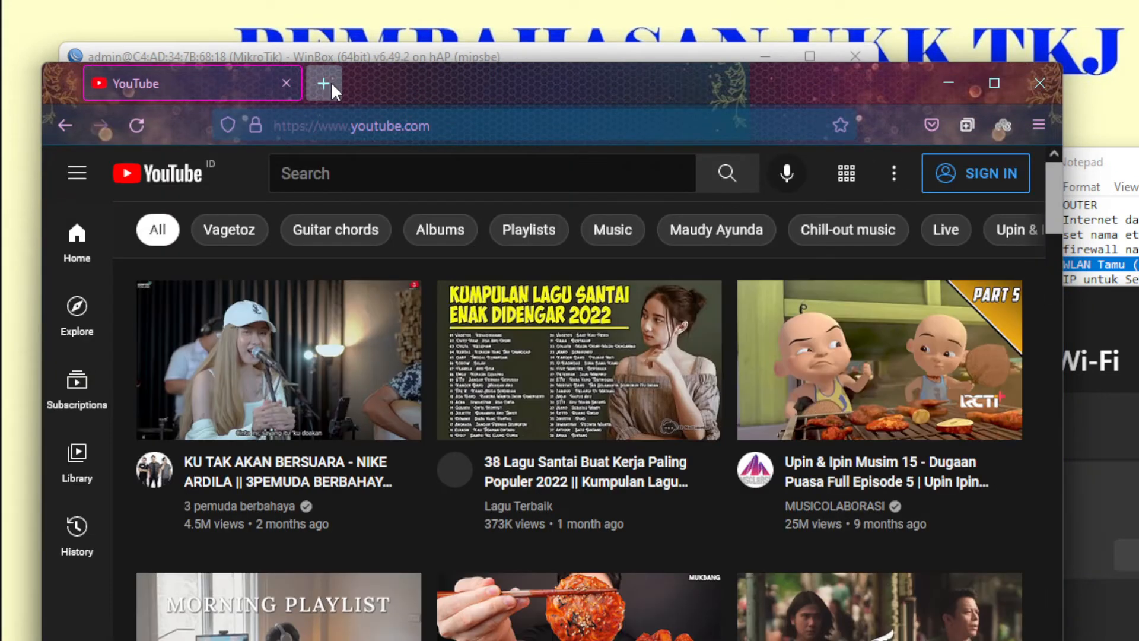
{"action": "left_click", "coordinate": [330, 82]}
{"action": "left_click", "coordinate": [286, 81]}
- Clear all Firefox browsing history and close the browser
{"action": "left_click", "coordinate": [1038, 124]}
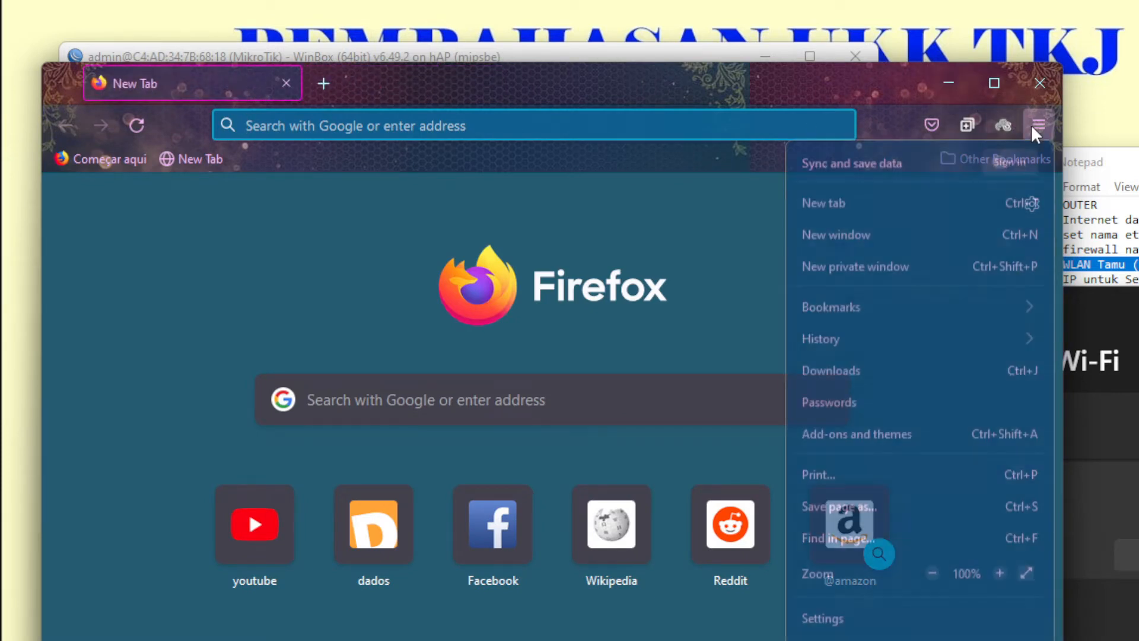
{"action": "left_click", "coordinate": [923, 334]}
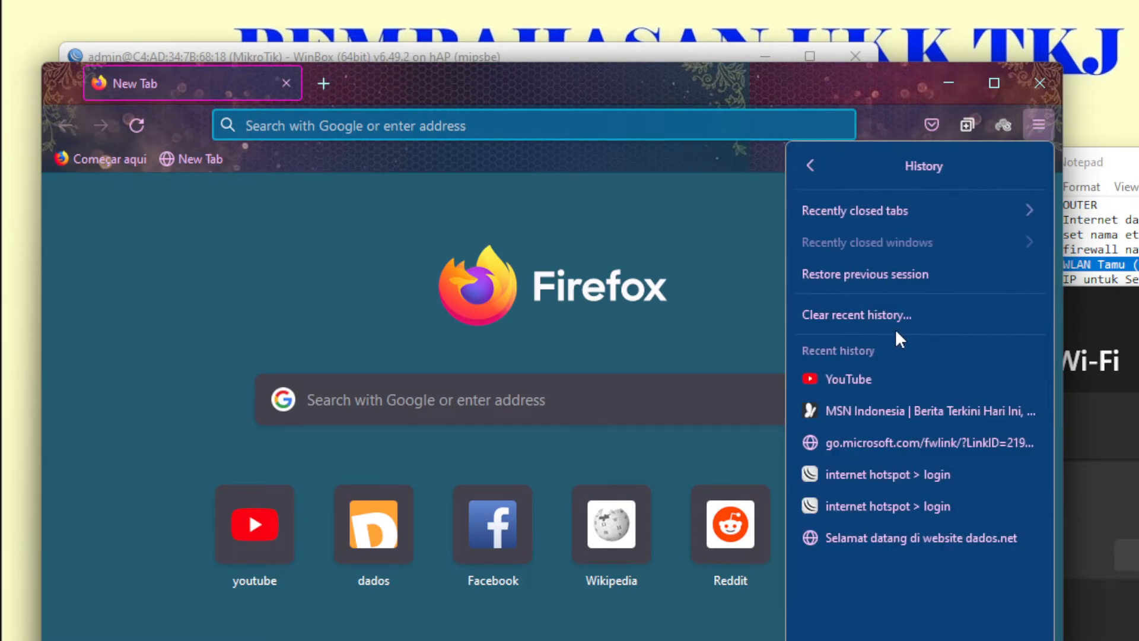
{"action": "left_click", "coordinate": [854, 315]}
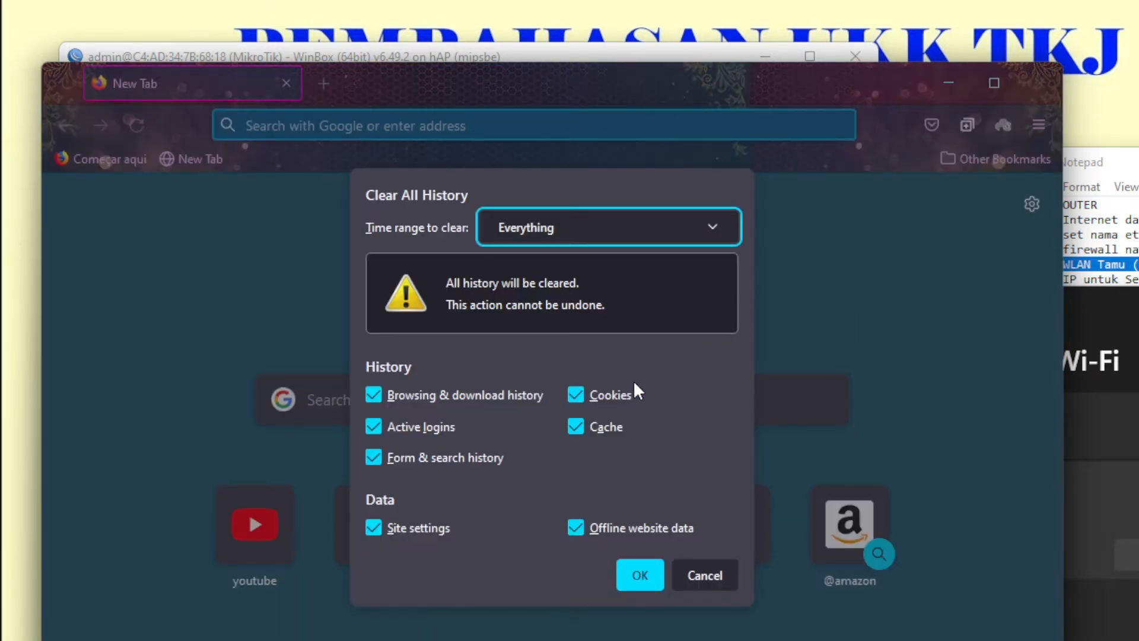
{"action": "left_click", "coordinate": [630, 585]}
{"action": "left_click", "coordinate": [1038, 84]}
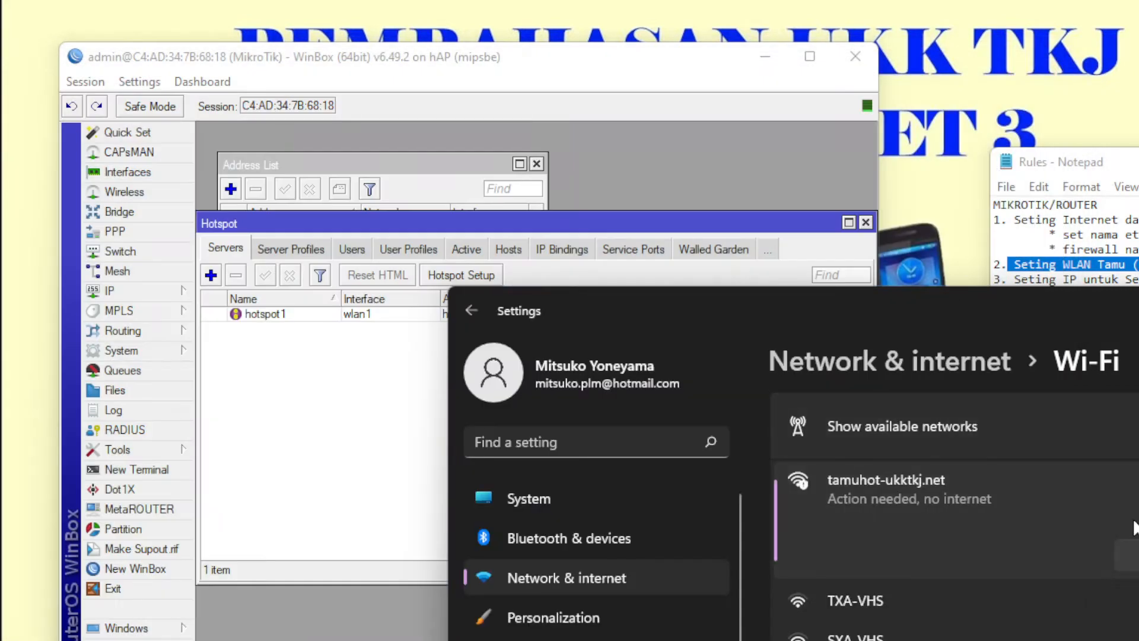
- Disconnect from tamuhot-ukktkj.net, close Settings, and mark the guest WLAN and server IP task lines
{"action": "left_click", "coordinate": [1129, 555]}
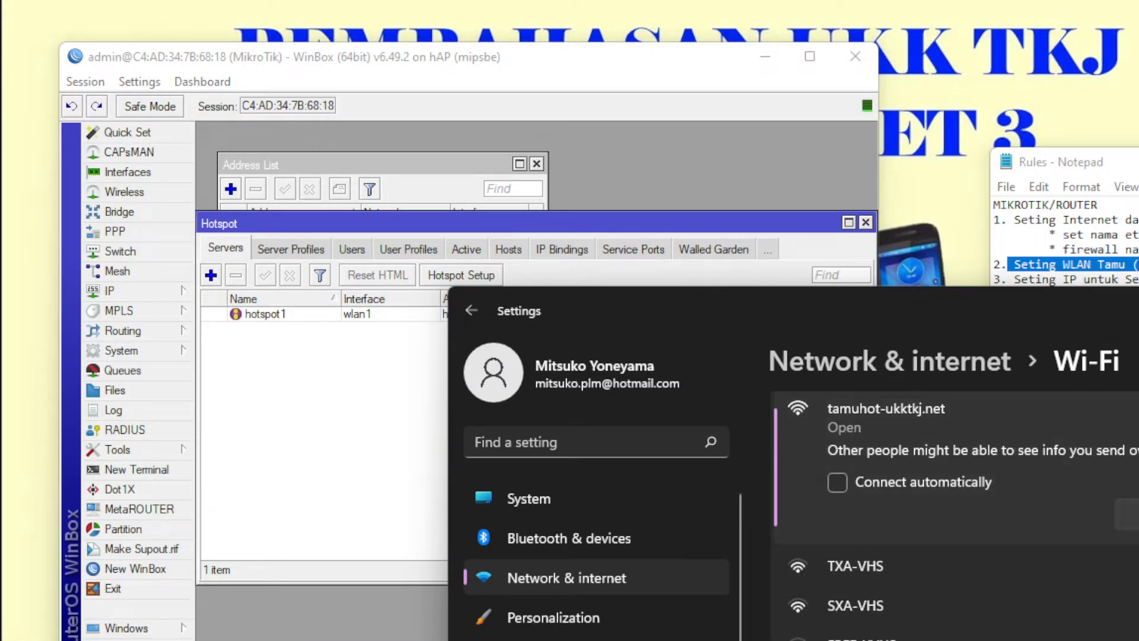
{"action": "left_click", "coordinate": [1137, 310]}
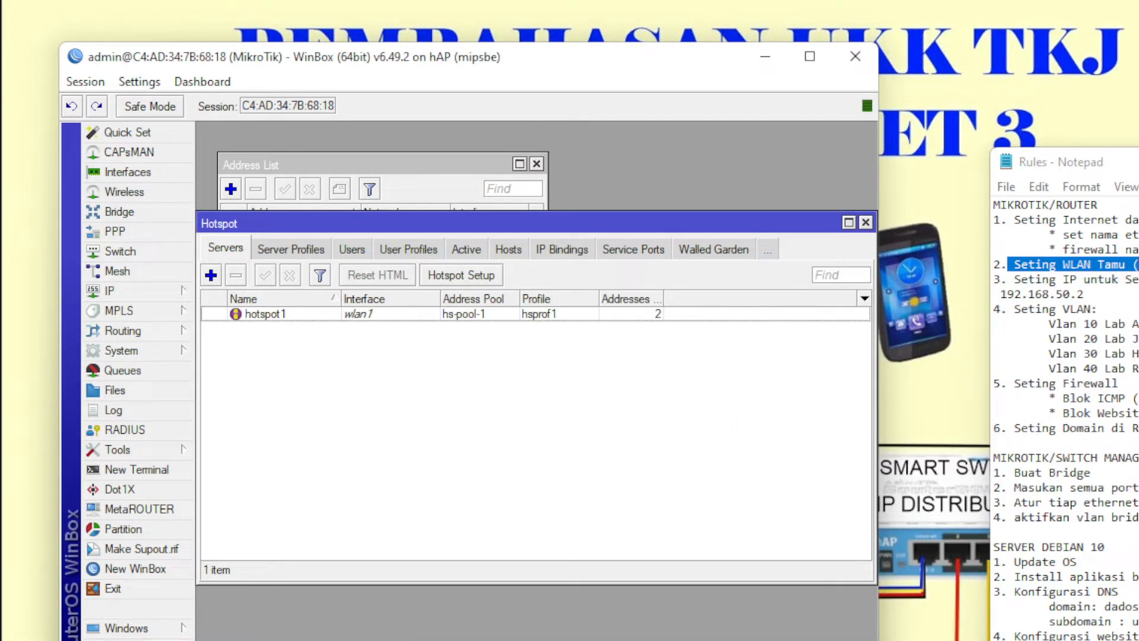
{"action": "left_click_drag", "start_coordinate": [1133, 280], "coordinate": [1093, 267]}
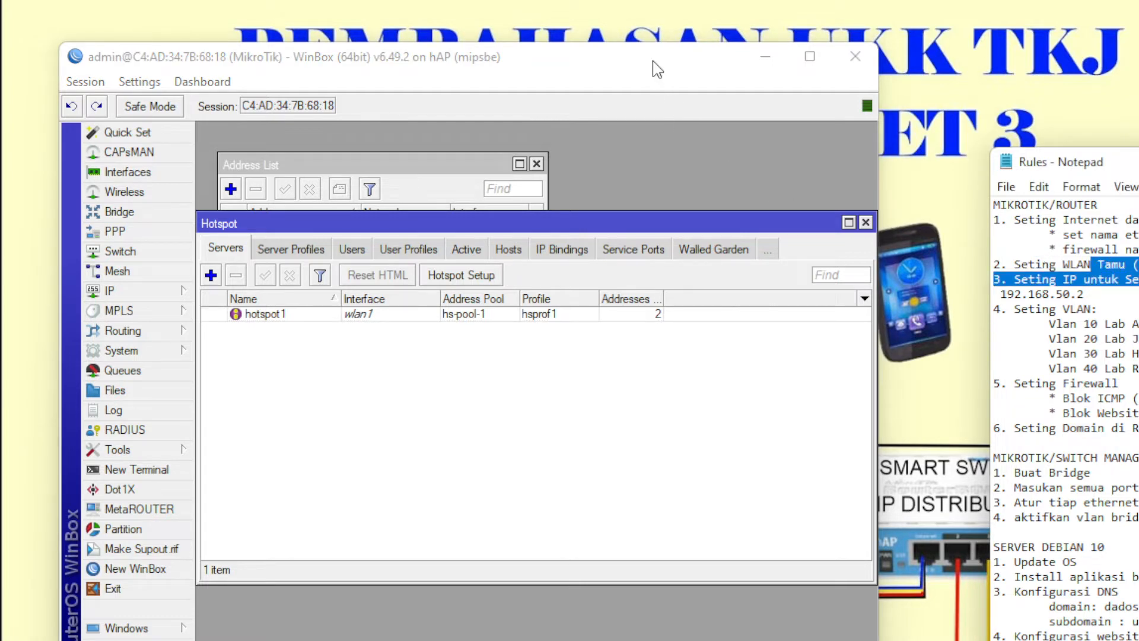
- Arrange the WinBox router window at the top-left with the Rules notes beside it
{"action": "left_click_drag", "start_coordinate": [653, 61], "coordinate": [1000, 492]}
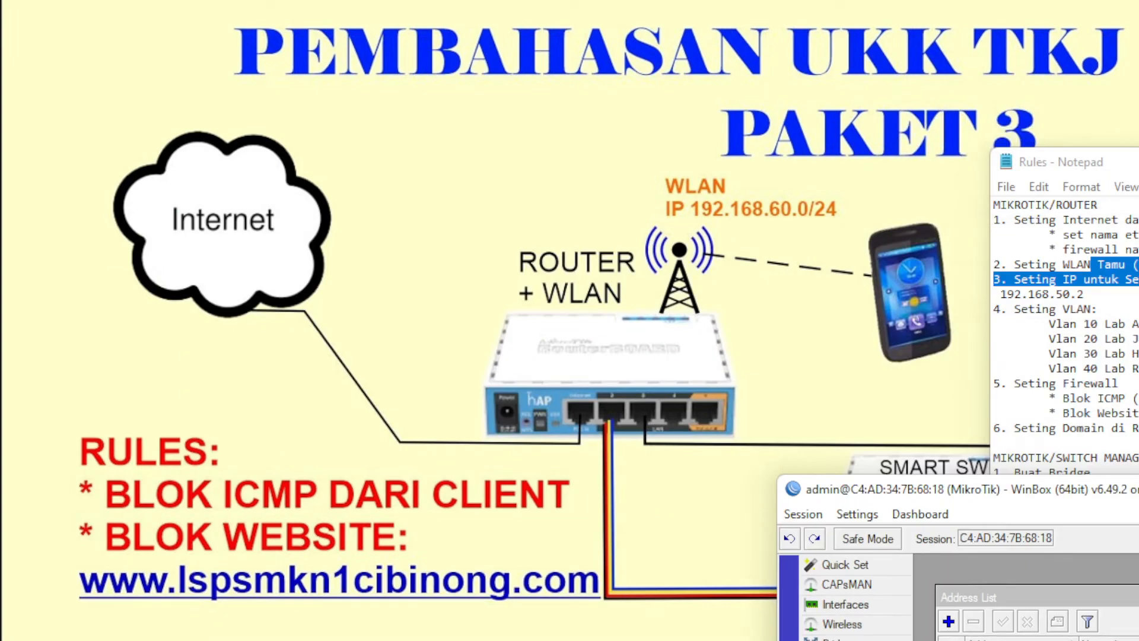
{"action": "left_click_drag", "start_coordinate": [1138, 162], "coordinate": [1138, 163]}
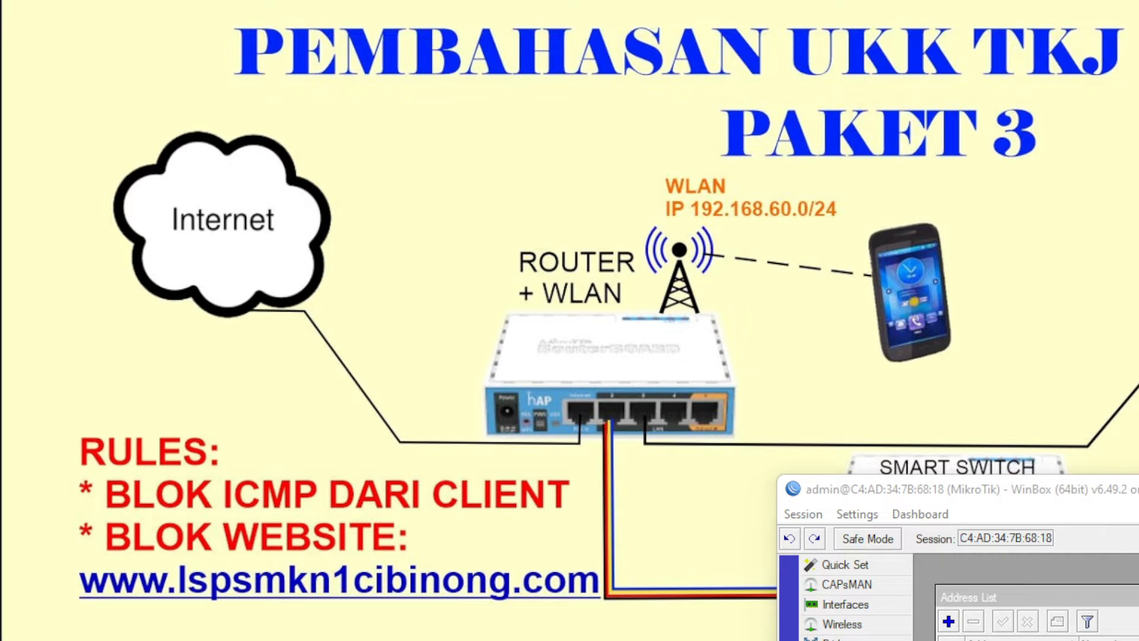
{"action": "left_click_drag", "start_coordinate": [1136, 506], "coordinate": [661, 442]}
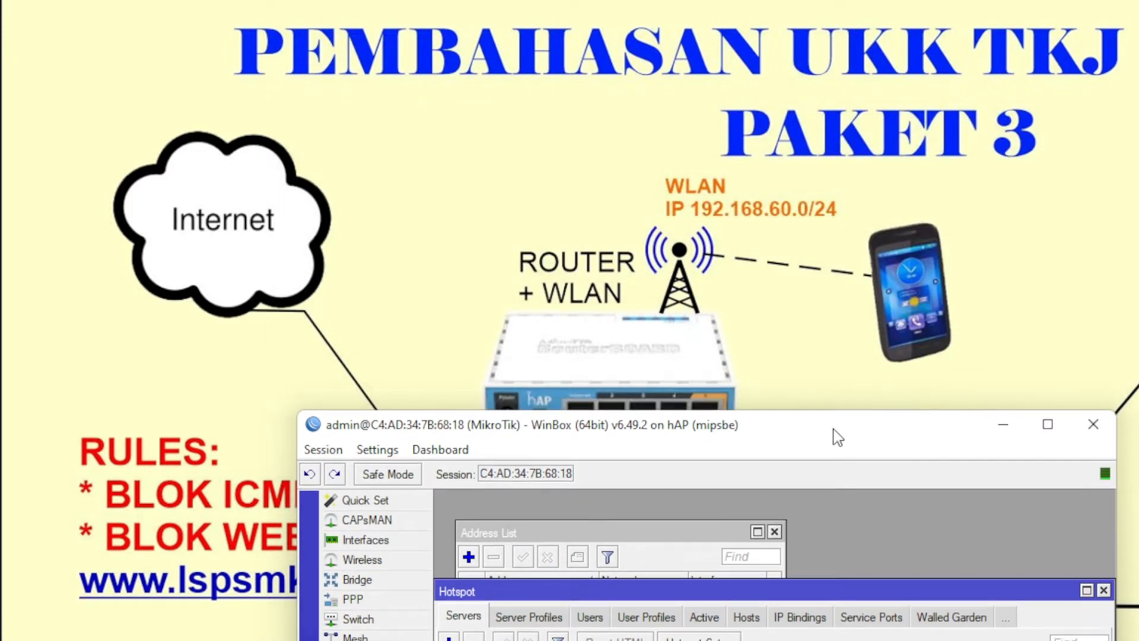
{"action": "left_click_drag", "start_coordinate": [834, 434], "coordinate": [781, 156]}
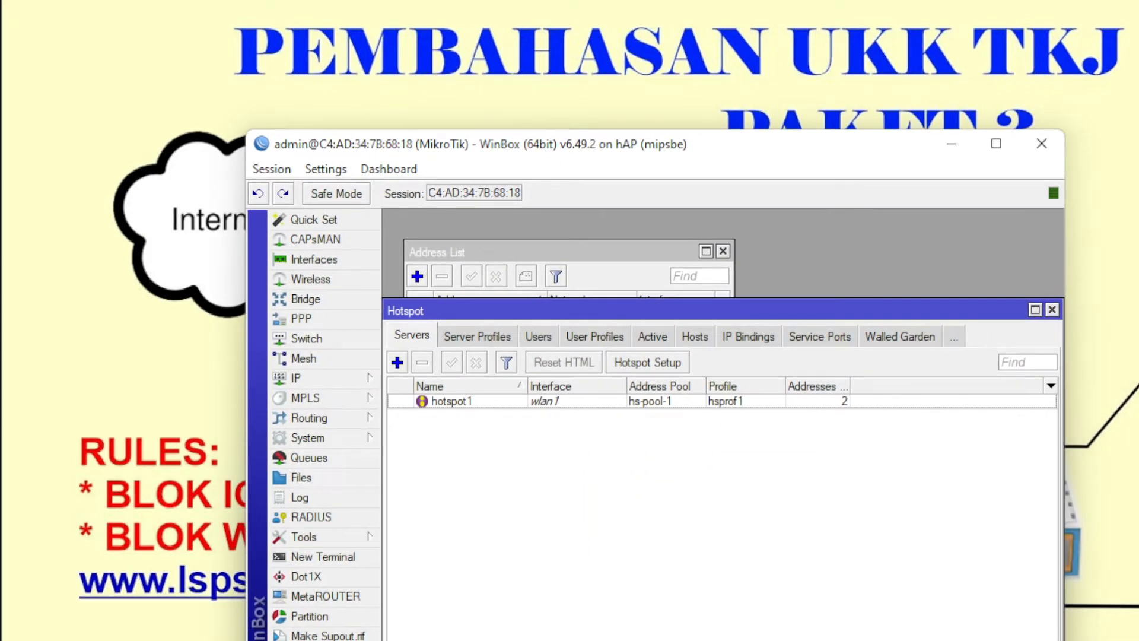
{"action": "left_click_drag", "start_coordinate": [1138, 199], "coordinate": [1014, 98]}
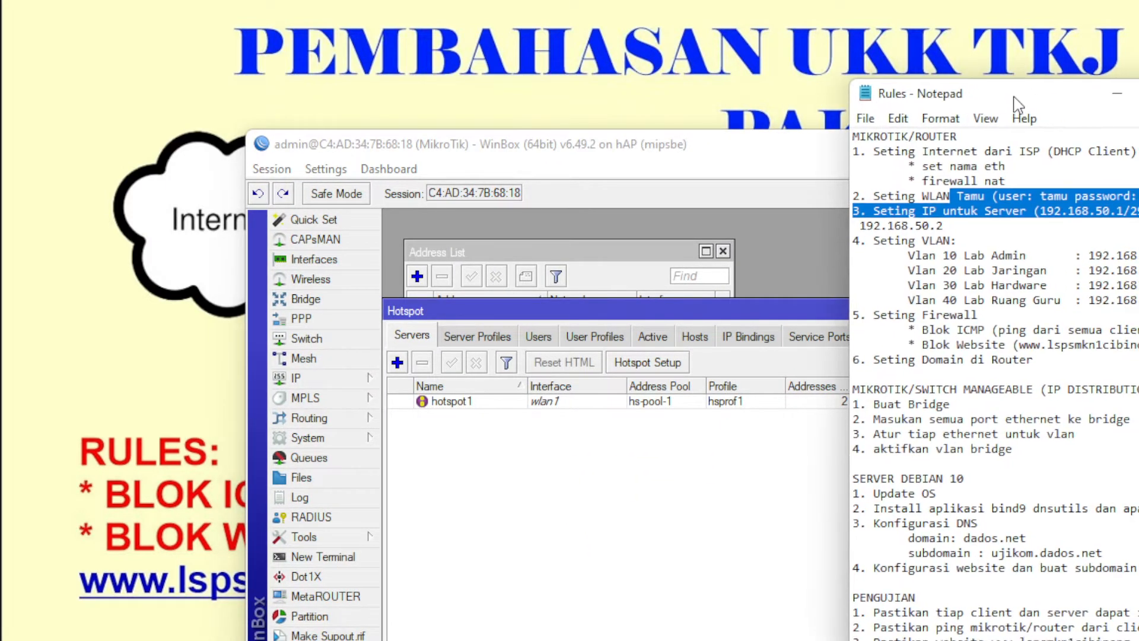
{"action": "left_click_drag", "start_coordinate": [736, 155], "coordinate": [507, 57]}
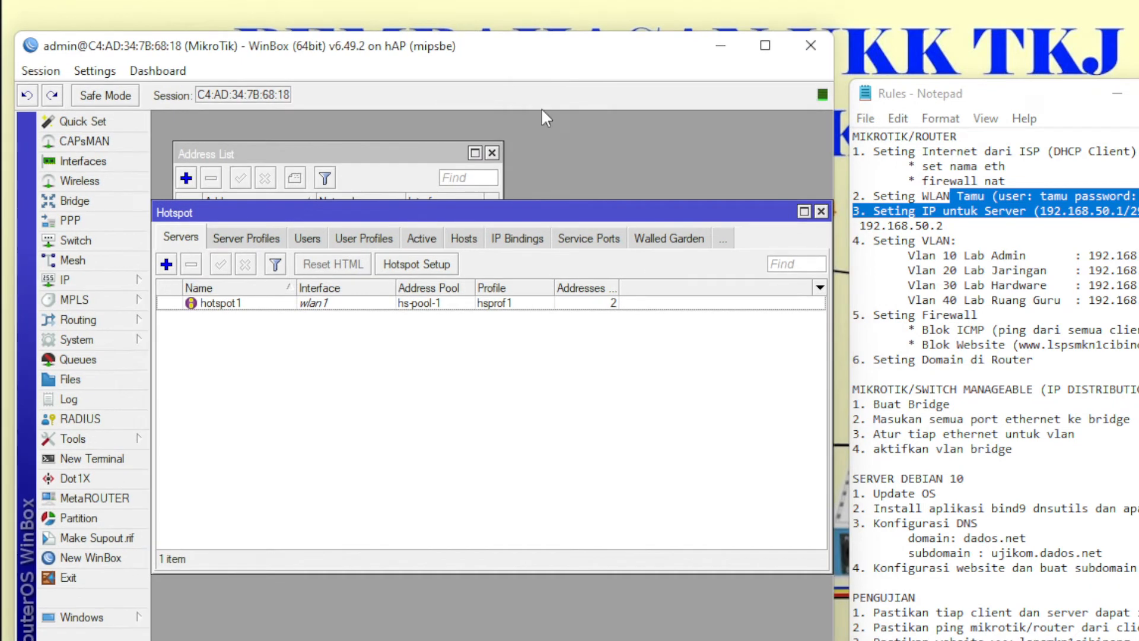
- Add IP address 192.168.50.1/29 on interface ether3-SERVER
{"action": "left_click", "coordinate": [92, 282]}
{"action": "left_click", "coordinate": [196, 321]}
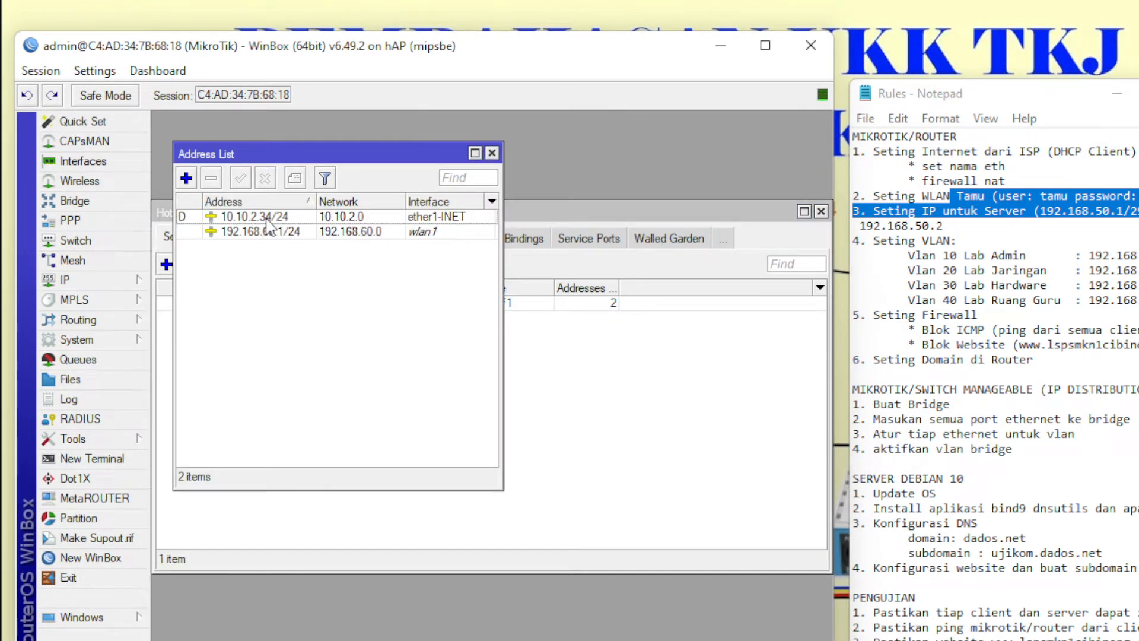
{"action": "left_click", "coordinate": [185, 179]}
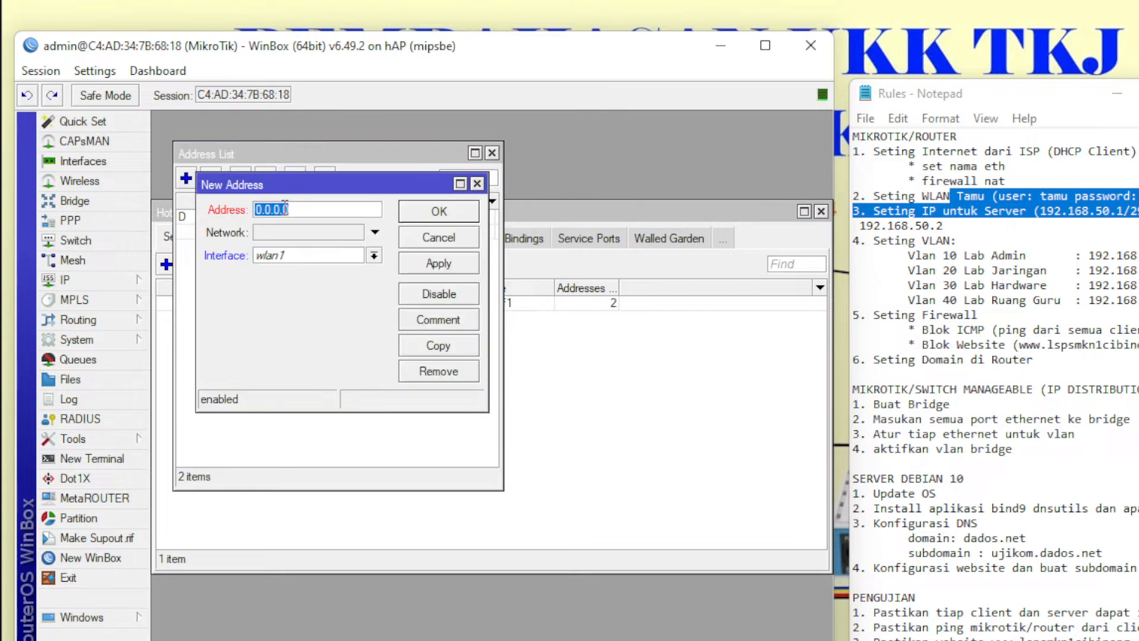
{"action": "type", "text": "192.168"}
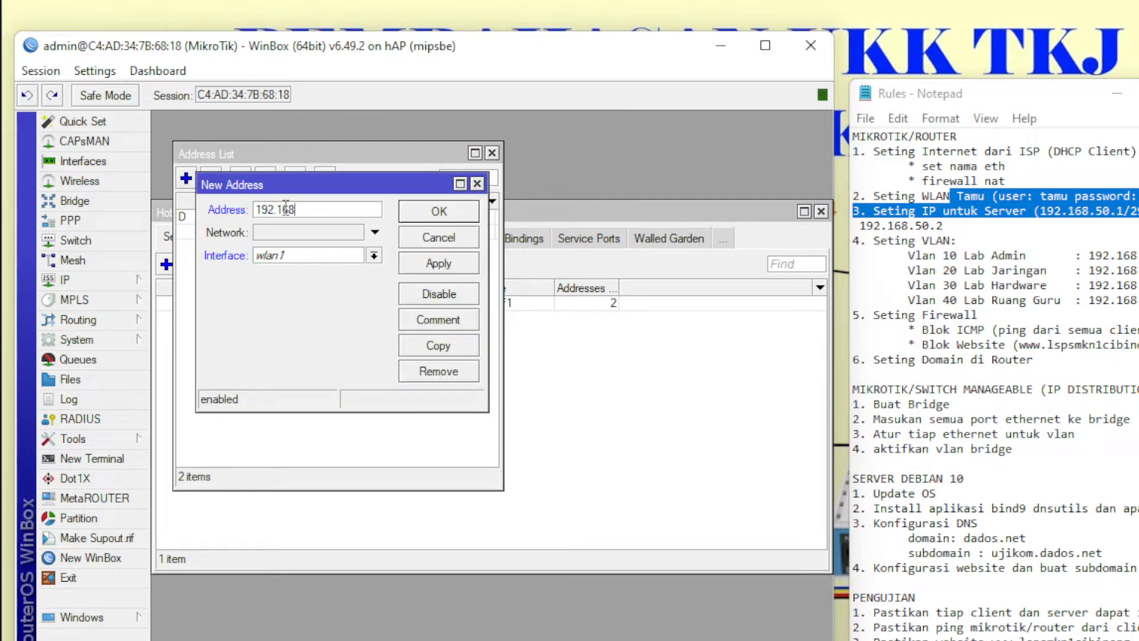
{"action": "type", "text": ".50.1/29"}
{"action": "left_click", "coordinate": [303, 255]}
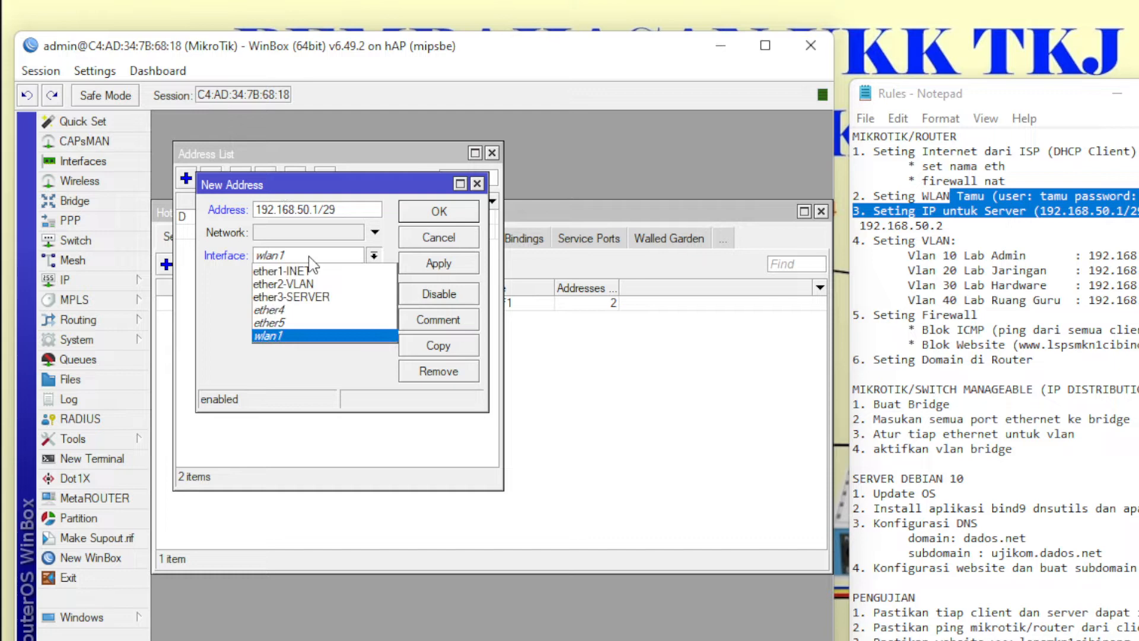
{"action": "left_click", "coordinate": [323, 295]}
{"action": "left_click", "coordinate": [432, 215]}
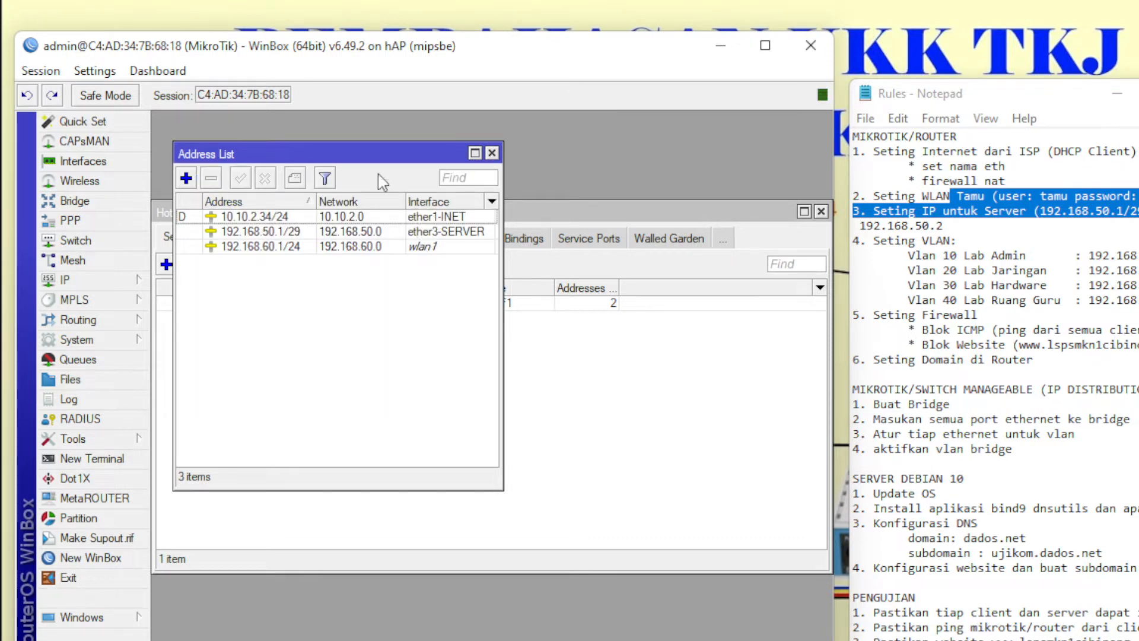
- Move the address list aside, close the Hotspot server list, and reopen the IP menu
{"action": "left_click_drag", "start_coordinate": [357, 162], "coordinate": [349, 137]}
{"action": "left_click", "coordinate": [820, 211]}
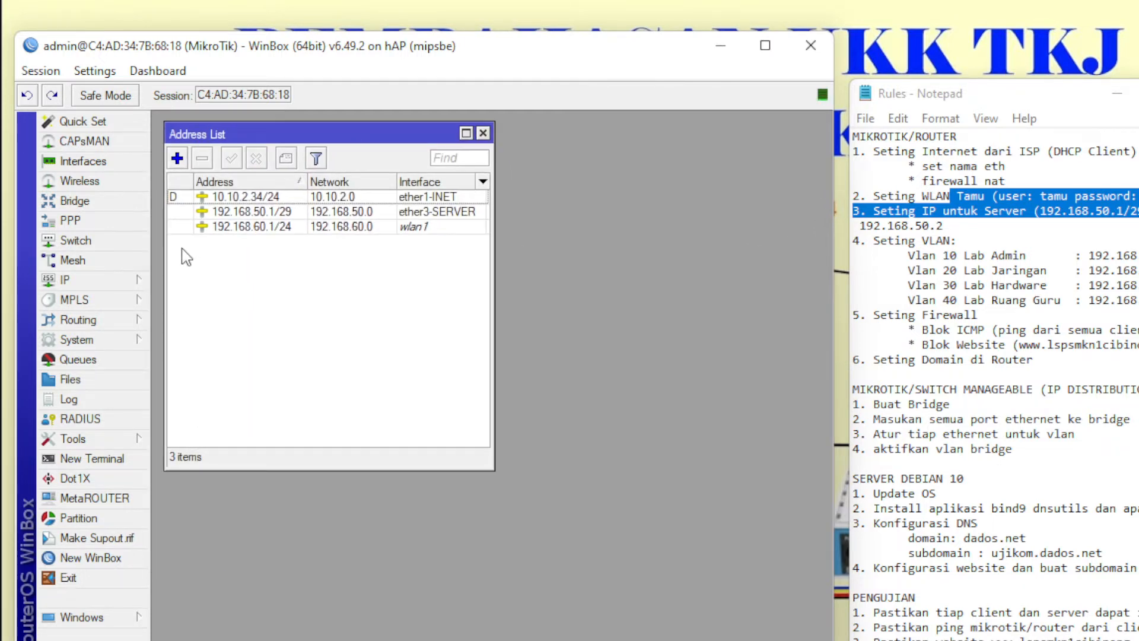
{"action": "left_click", "coordinate": [106, 282]}
- Run DHCP Setup on ether3-SERVER with 192.168.50.0/29, gateway 192.168.50.1 and pool 192.168.50.2-192.168.50.6
{"action": "left_click", "coordinate": [194, 401]}
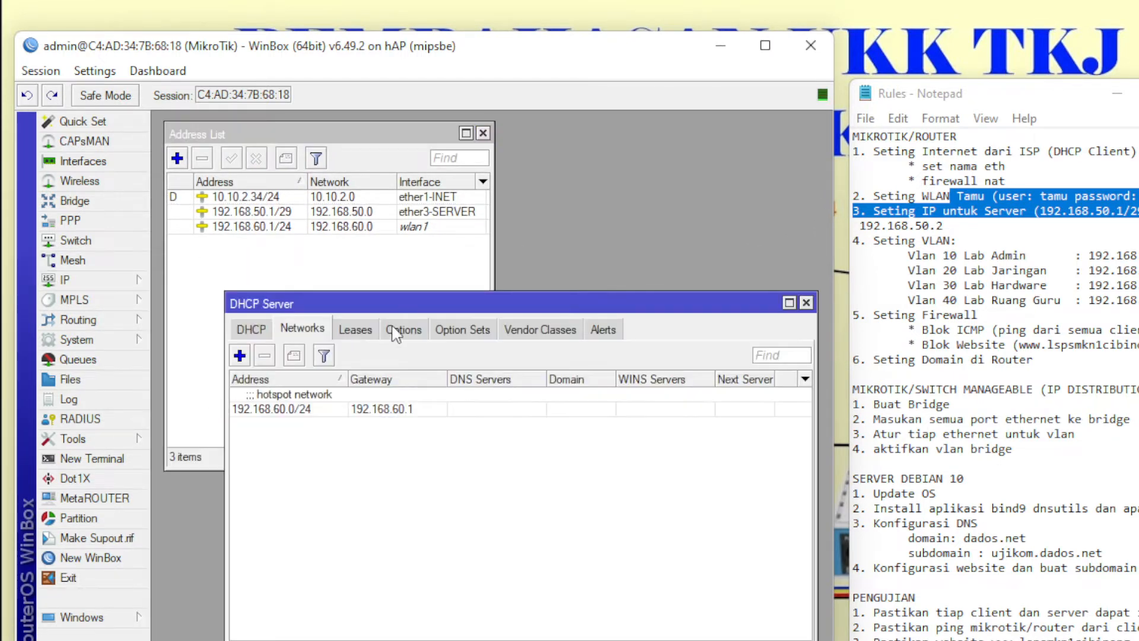
{"action": "left_click_drag", "start_coordinate": [411, 299], "coordinate": [350, 183]}
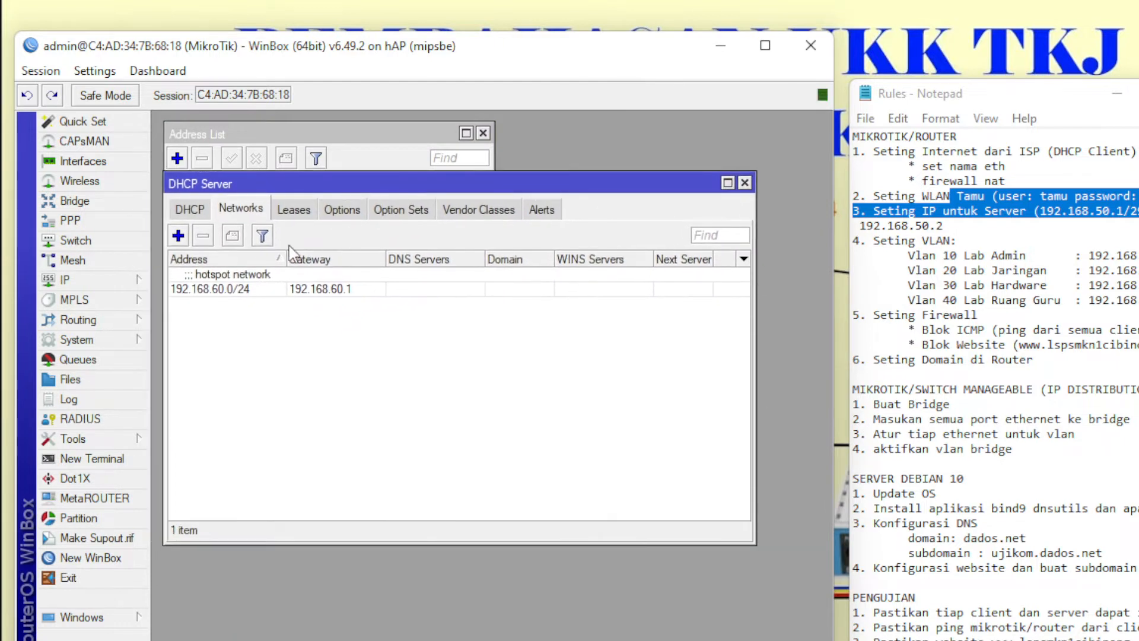
{"action": "left_click", "coordinate": [189, 208]}
{"action": "left_click", "coordinate": [435, 236]}
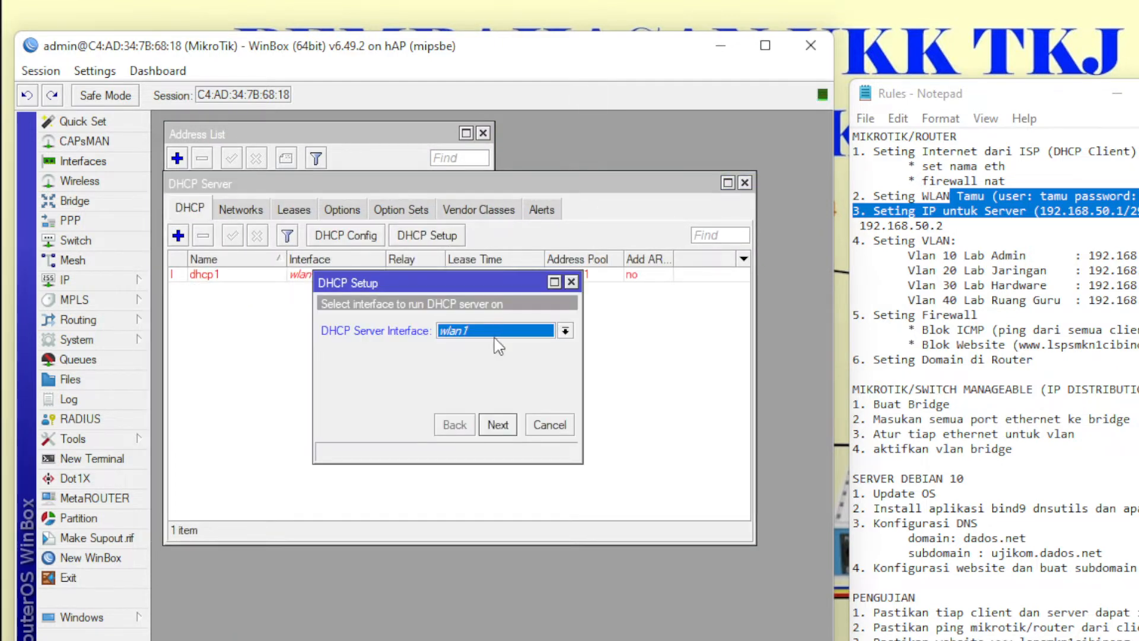
{"action": "left_click", "coordinate": [501, 330]}
{"action": "left_click", "coordinate": [498, 372]}
{"action": "left_click", "coordinate": [498, 425]}
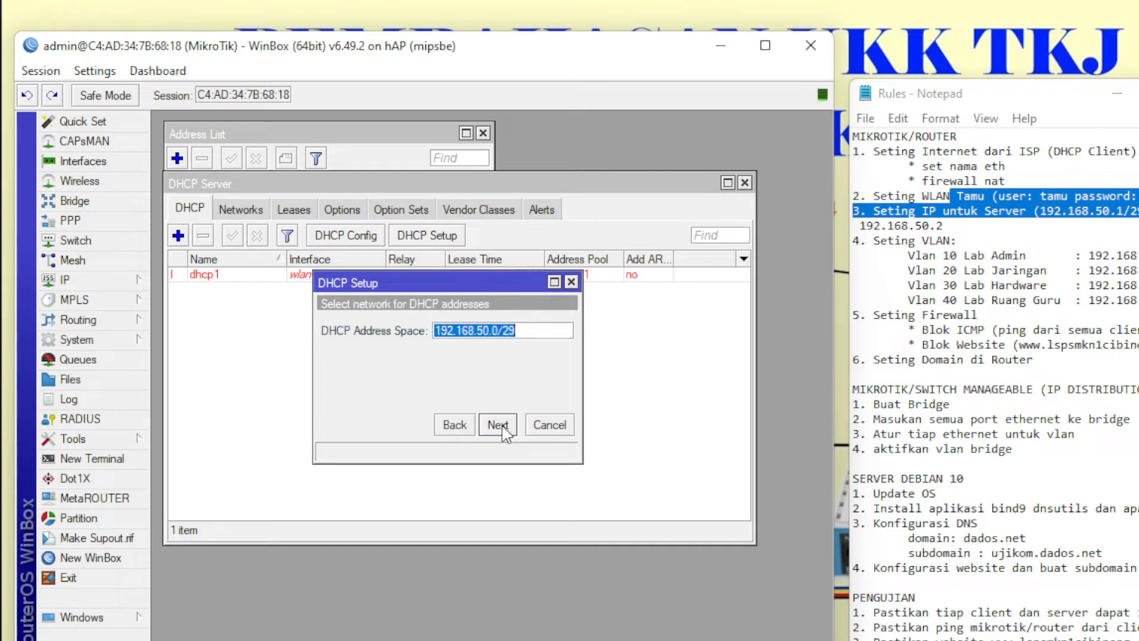
{"action": "left_click", "coordinate": [497, 425]}
{"action": "left_click", "coordinate": [498, 424]}
{"action": "left_click", "coordinate": [498, 425]}
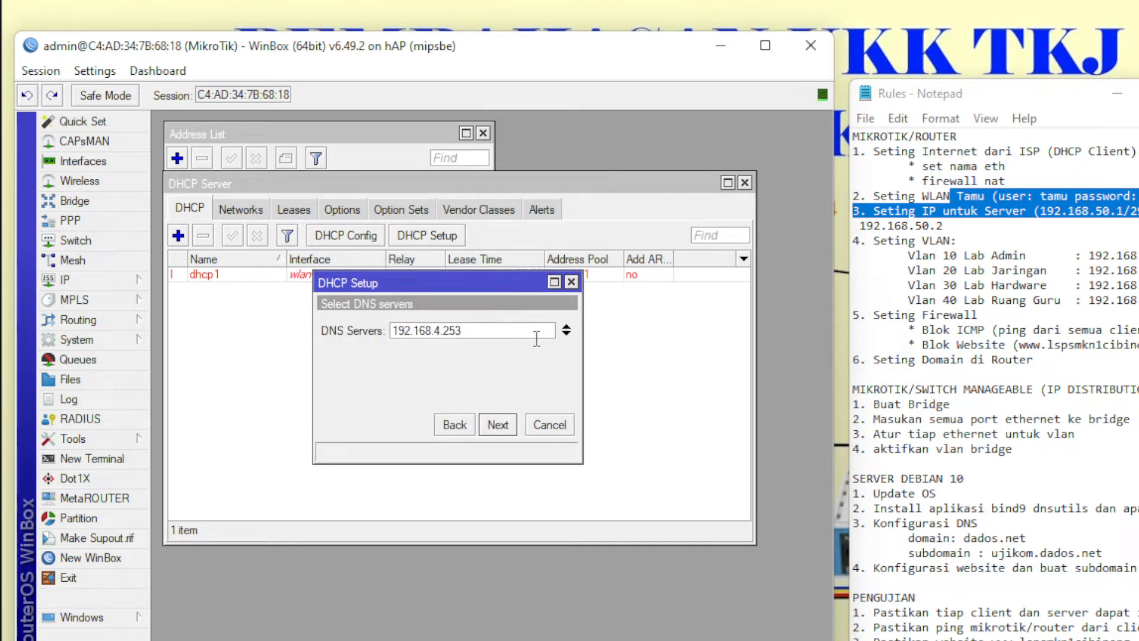
- Set DNS servers 192.168.50.2 and 8.8.8.8, keep the 10-minute lease, and finish setup
{"action": "left_click_drag", "start_coordinate": [468, 330], "coordinate": [435, 324]}
{"action": "key", "text": "BackSpace"}
{"action": "type", "text": "50.2"}
{"action": "left_click", "coordinate": [566, 335]}
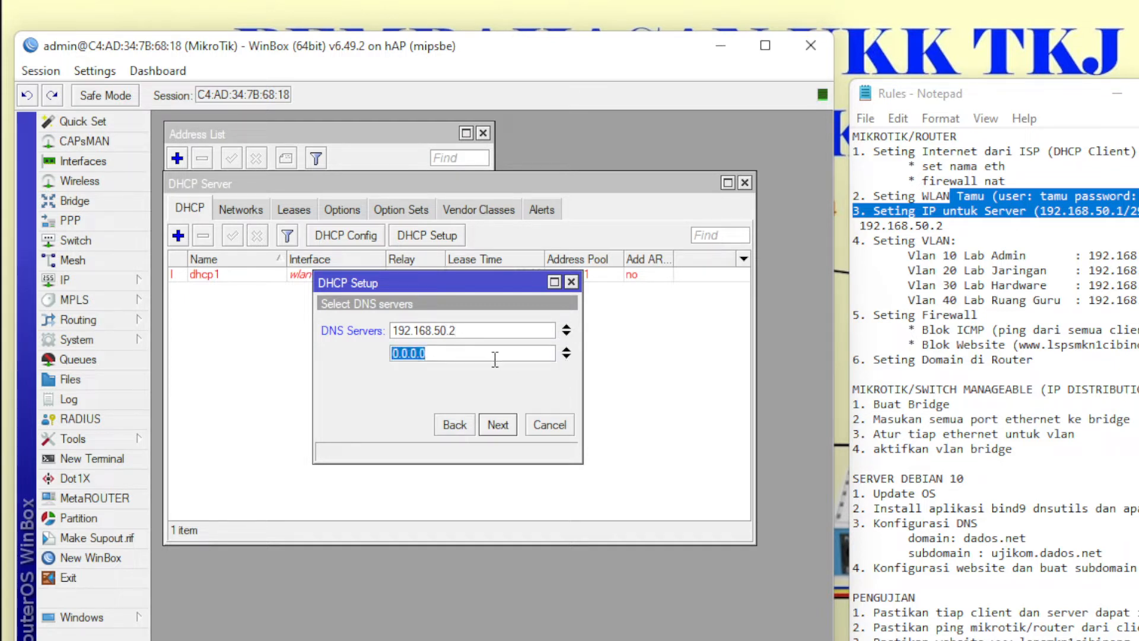
{"action": "type", "text": "8.8.8.8"}
{"action": "left_click", "coordinate": [495, 427]}
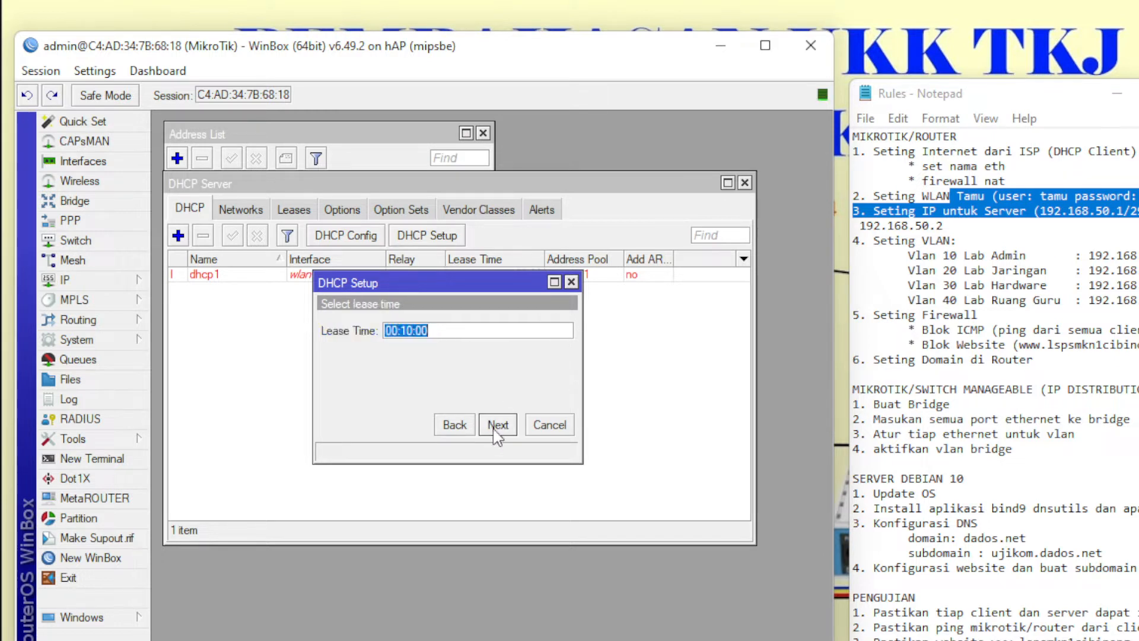
{"action": "left_click", "coordinate": [497, 425]}
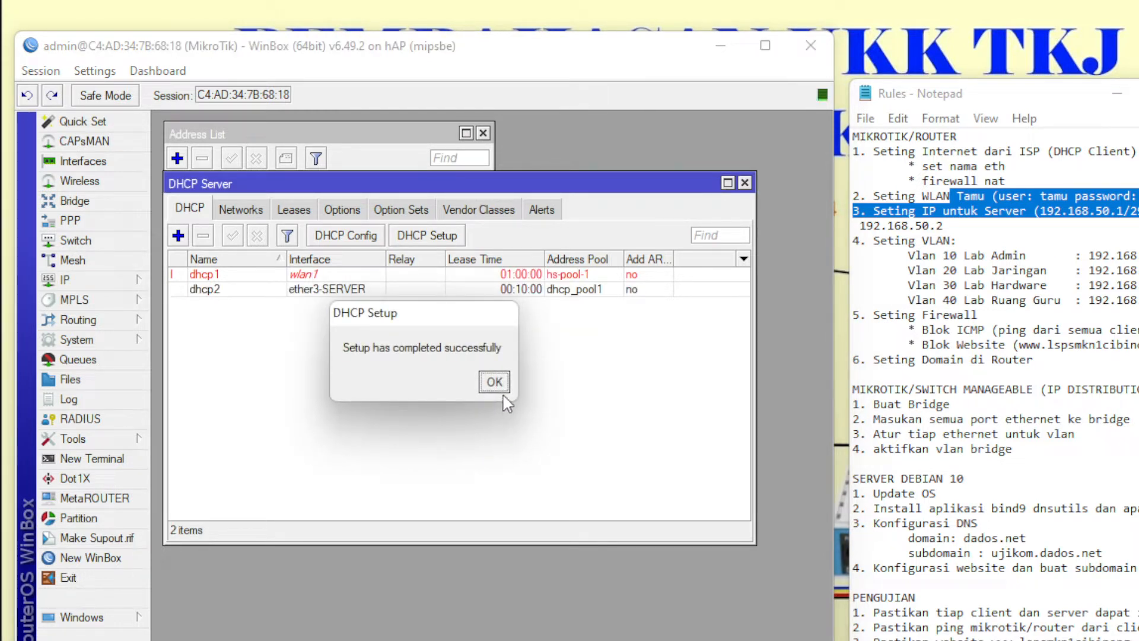
{"action": "left_click", "coordinate": [495, 382]}
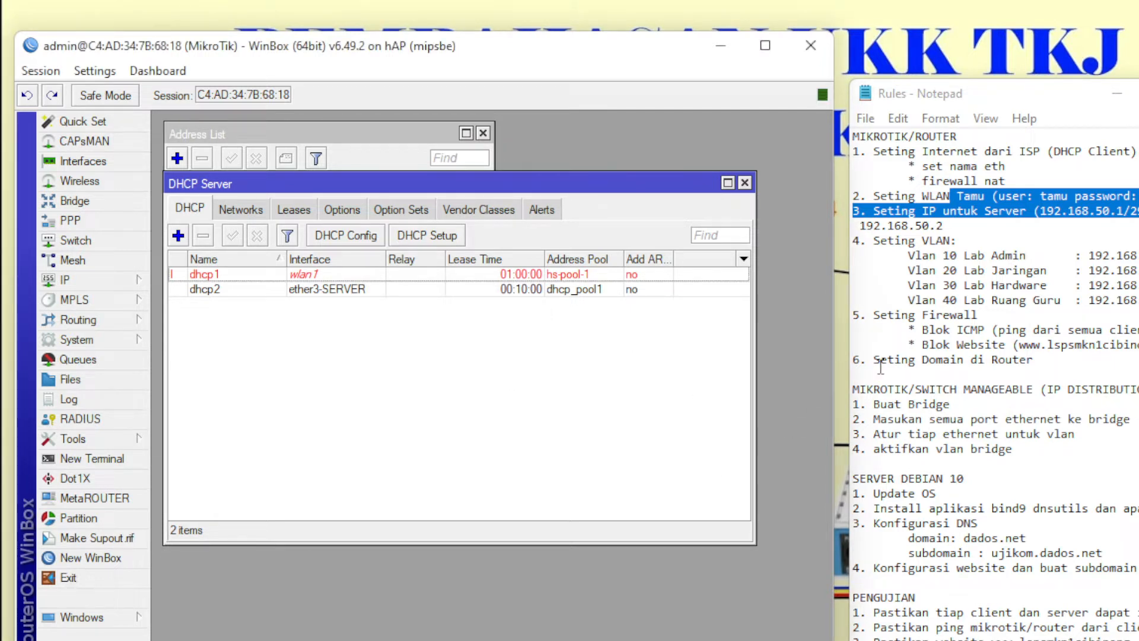
- Disable and re-enable the wired Ethernet adapter in Network Connections
{"action": "key", "text": "alt+Tab"}
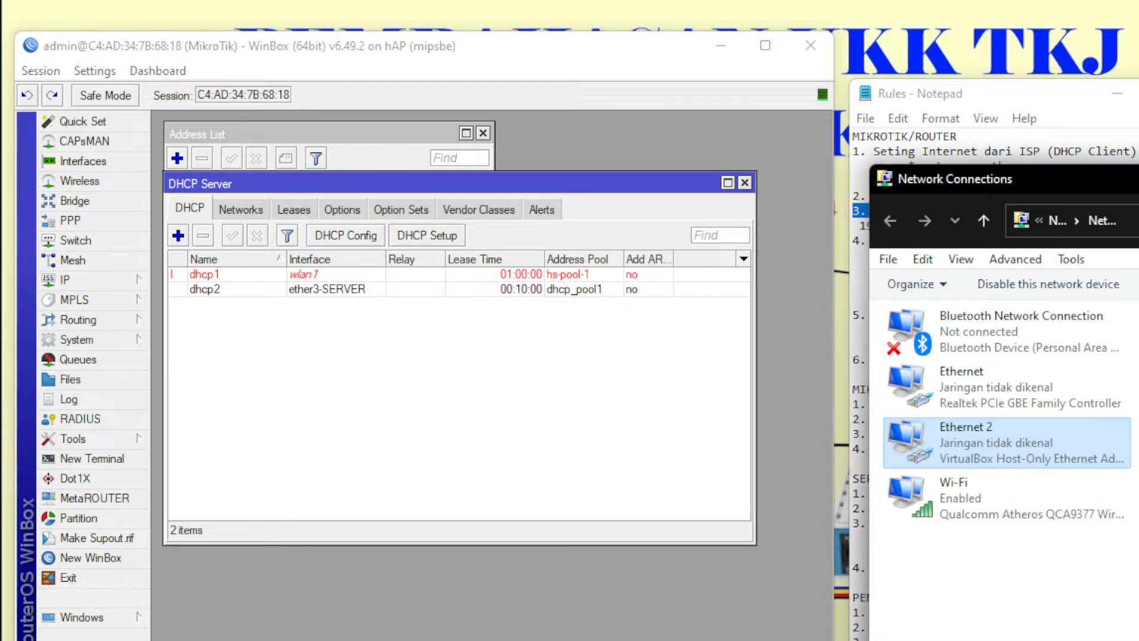
{"action": "left_click_drag", "start_coordinate": [1066, 184], "coordinate": [450, 115]}
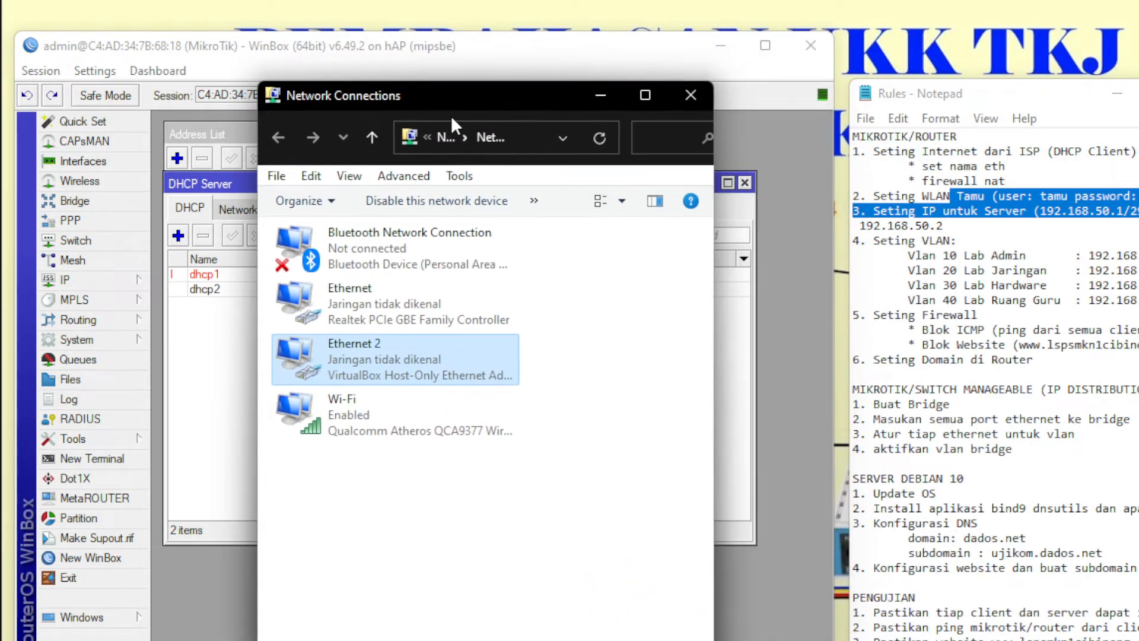
{"action": "right_click", "coordinate": [413, 309]}
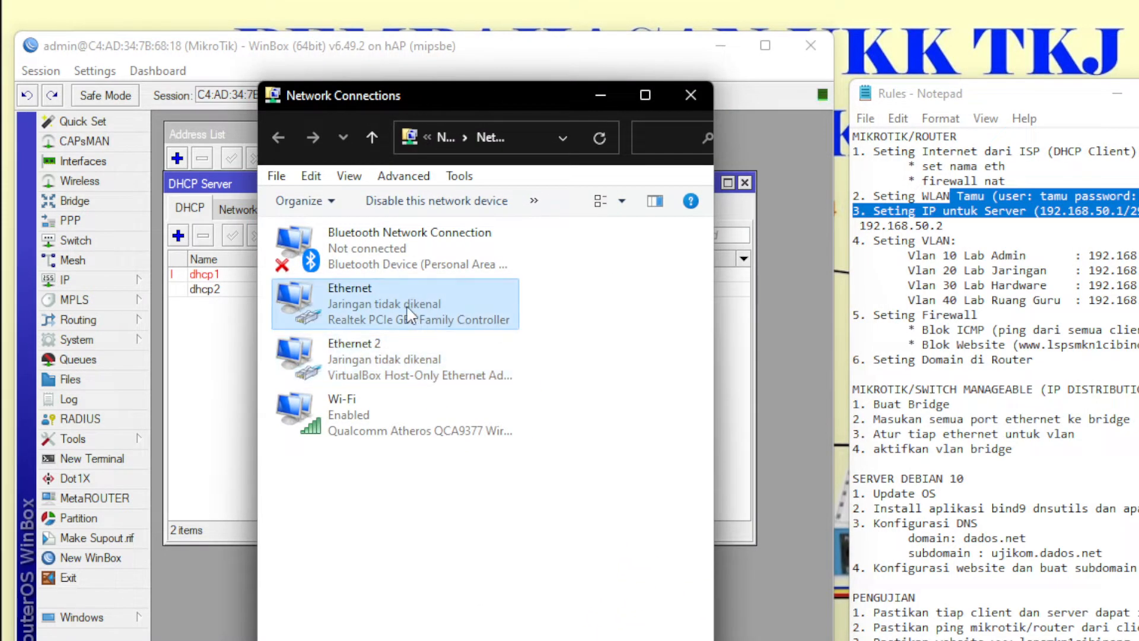
{"action": "left_click", "coordinate": [442, 324]}
{"action": "right_click", "coordinate": [422, 308]}
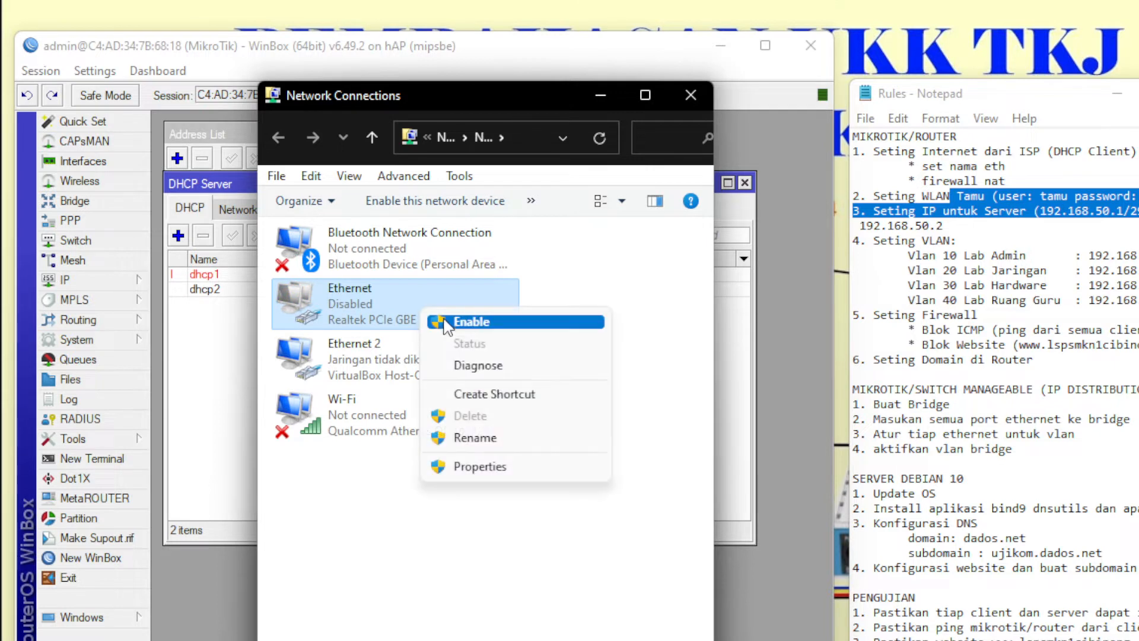
{"action": "left_click", "coordinate": [450, 325]}
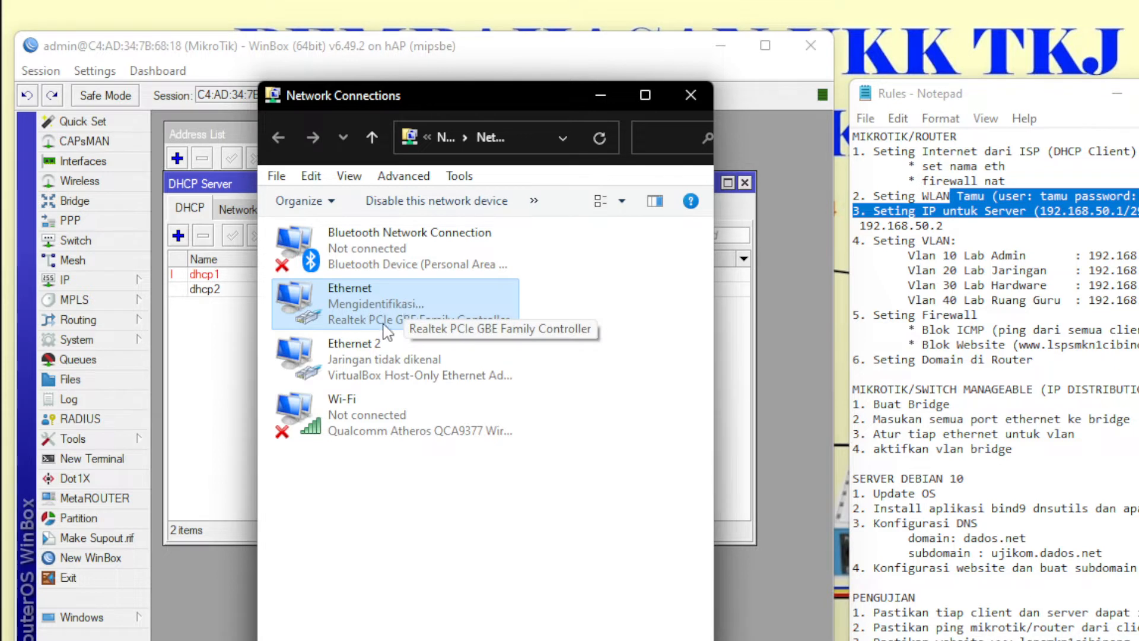
- Check the Ethernet details show IPv4 192.168.50.5 leased from 192.168.50.1, then return to WinBox
{"action": "right_click", "coordinate": [366, 316]}
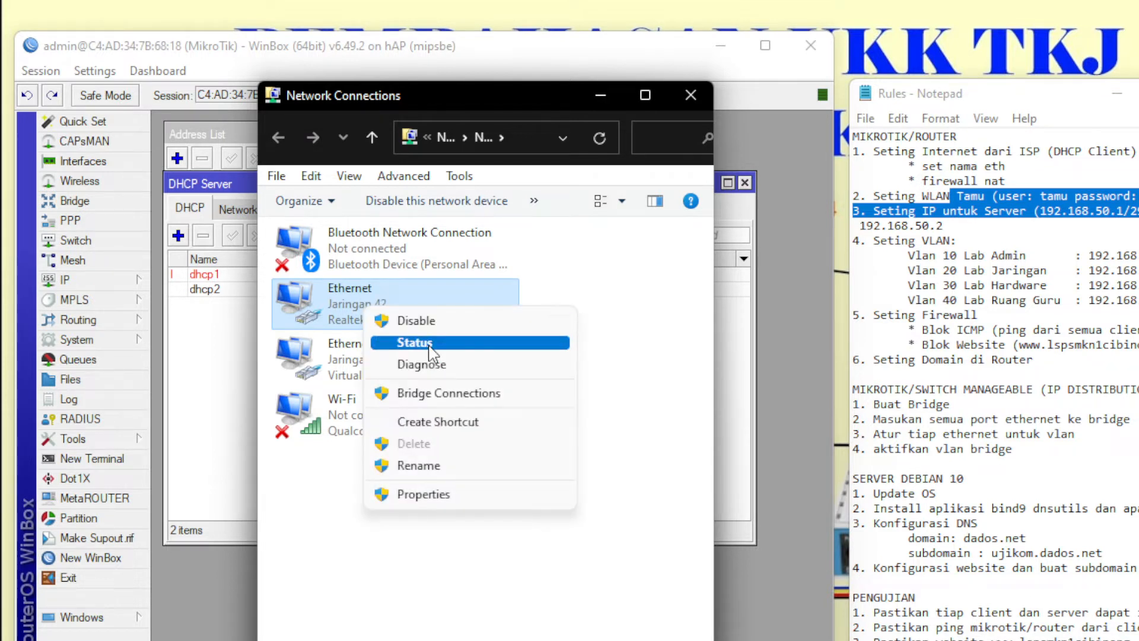
{"action": "left_click", "coordinate": [430, 349]}
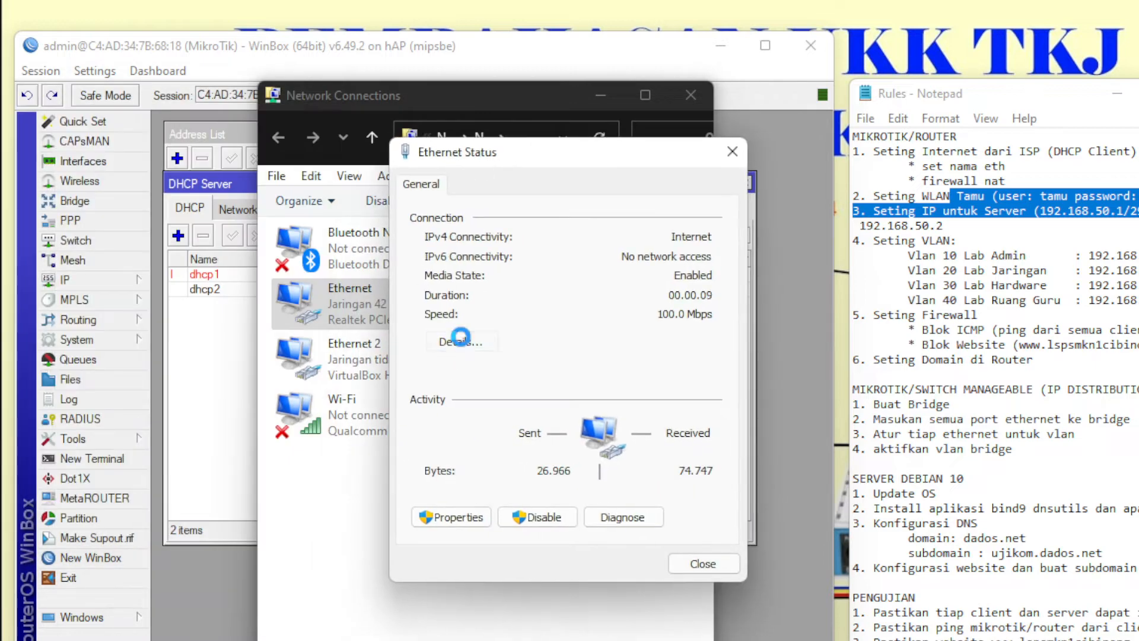
{"action": "left_click", "coordinate": [456, 341]}
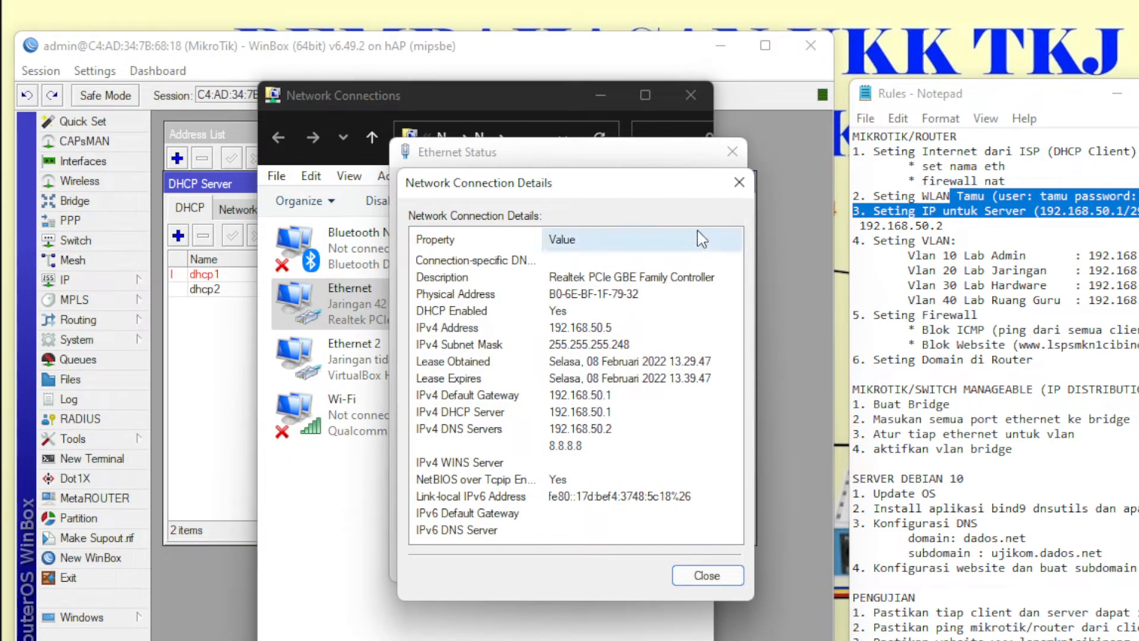
{"action": "left_click", "coordinate": [739, 182]}
{"action": "left_click", "coordinate": [732, 152]}
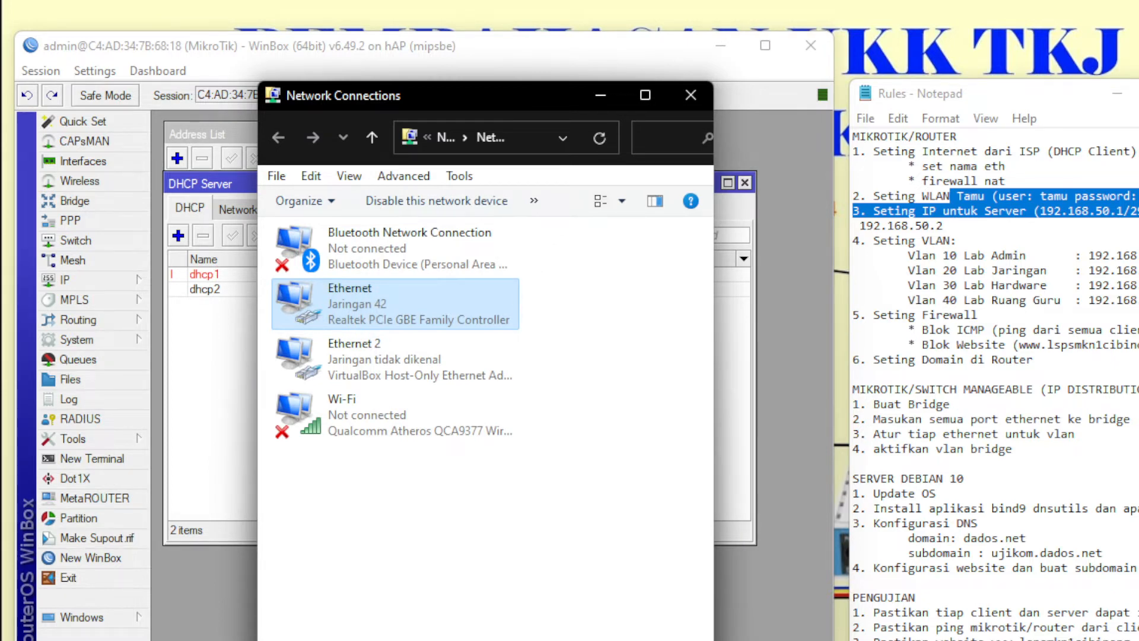
{"action": "left_click", "coordinate": [468, 201]}
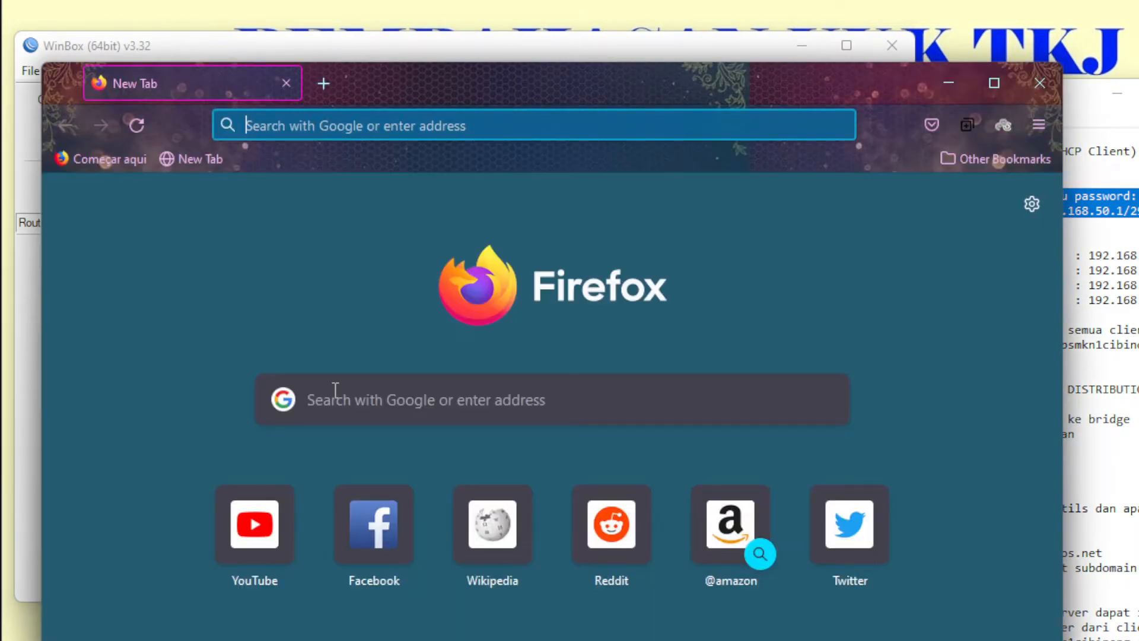
- Test YouTube in the browser, then log back into the hAP router with the admin password
{"action": "left_click", "coordinate": [229, 560]}
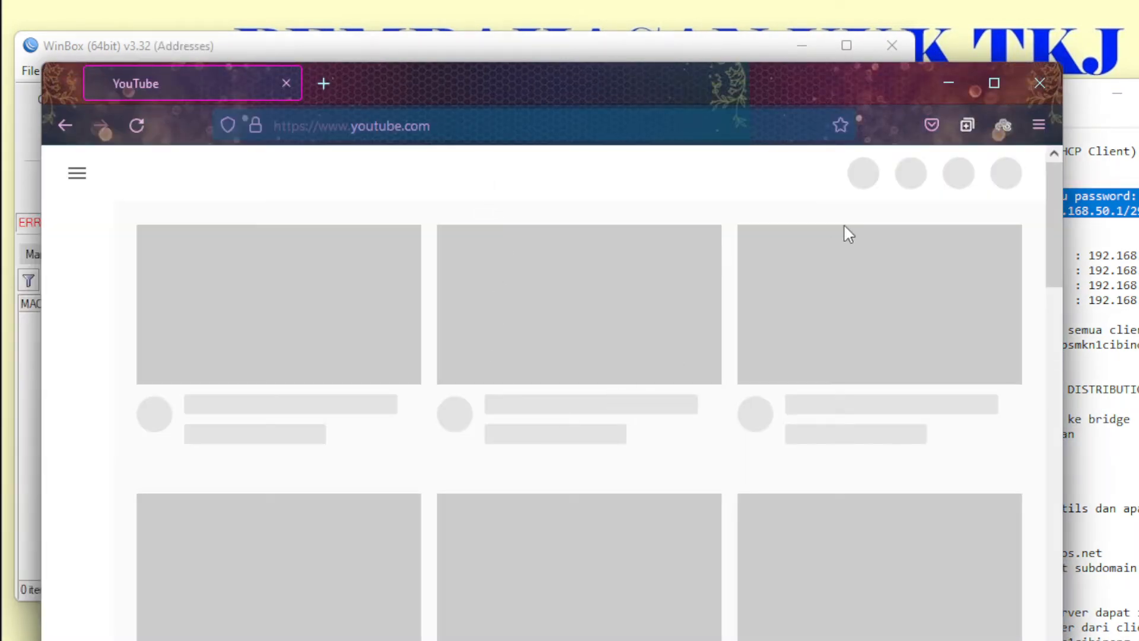
{"action": "left_click", "coordinate": [1034, 81]}
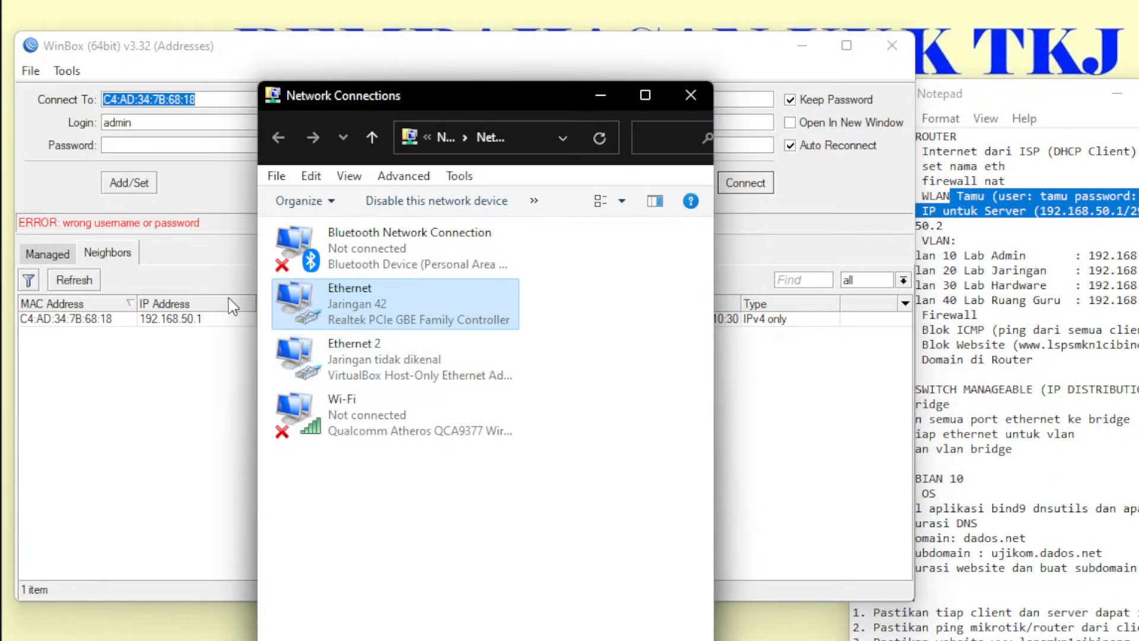
{"action": "left_click", "coordinate": [166, 331]}
{"action": "left_click", "coordinate": [130, 142]}
{"action": "type", "text": "*"}
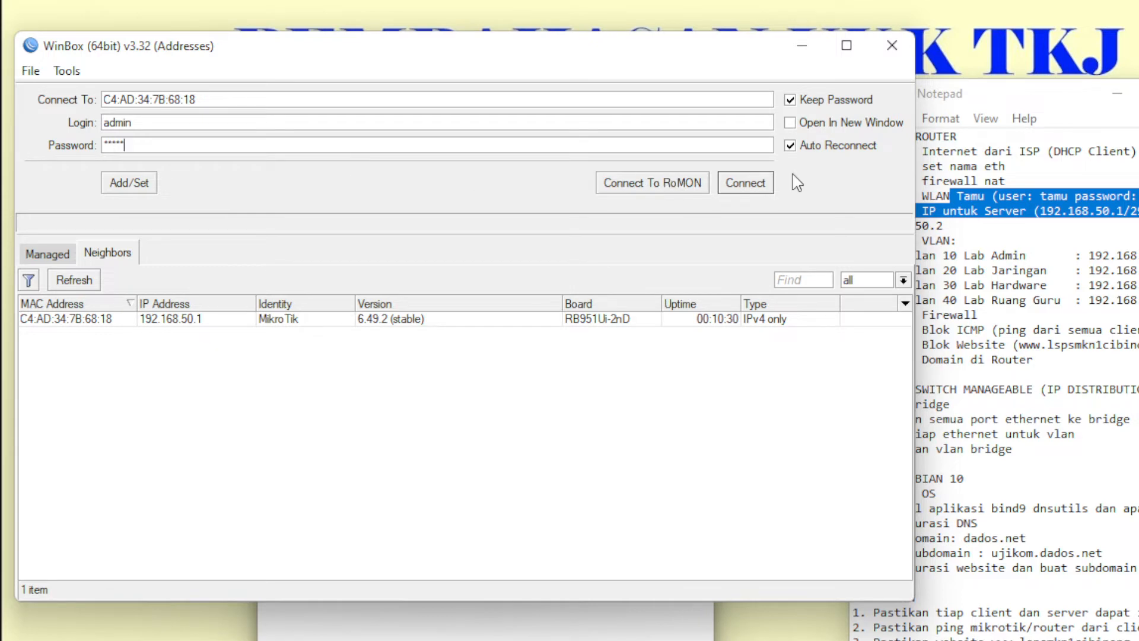
{"action": "left_click", "coordinate": [765, 185]}
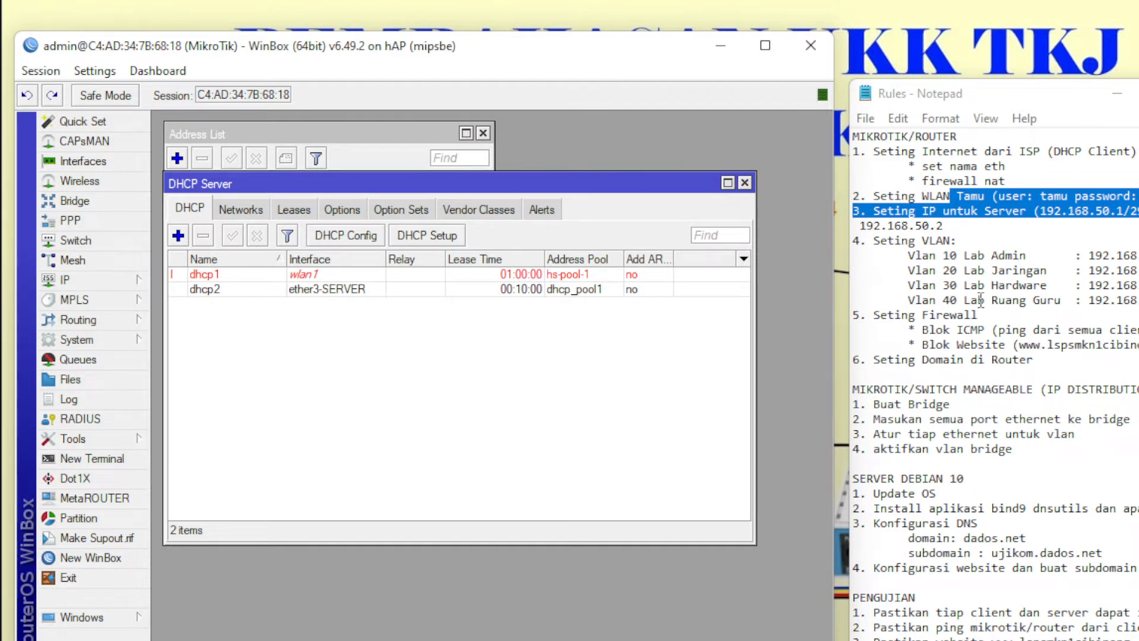
- Close the DHCP and address windows and create VLAN labAdmin, ID 10, on ether2-VLAN
{"action": "left_click", "coordinate": [1022, 291]}
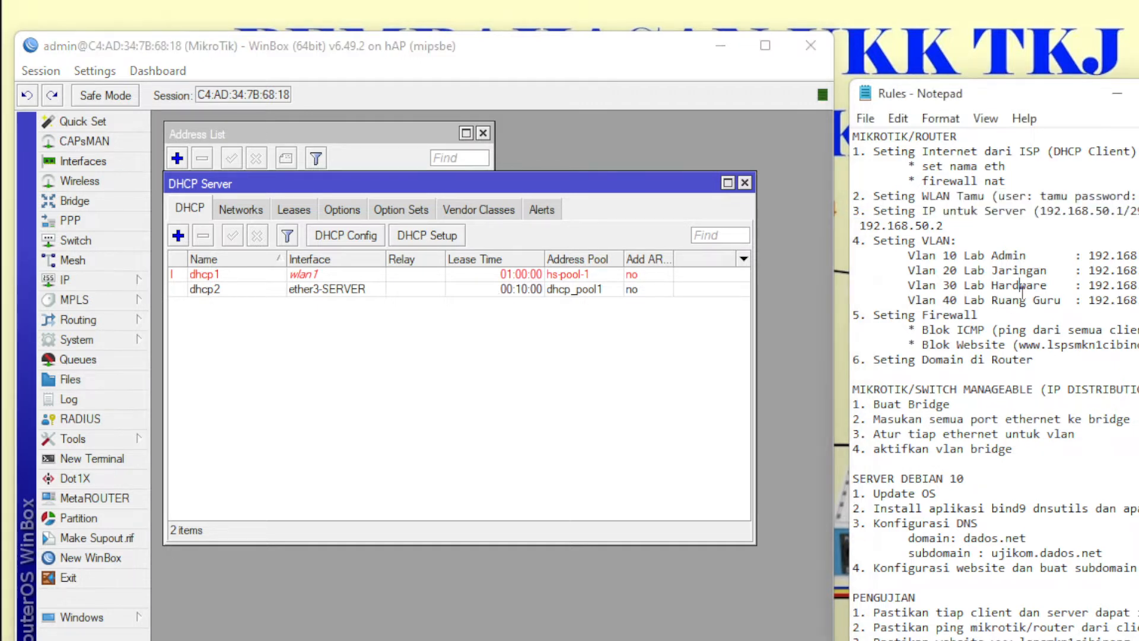
{"action": "left_click", "coordinate": [744, 183]}
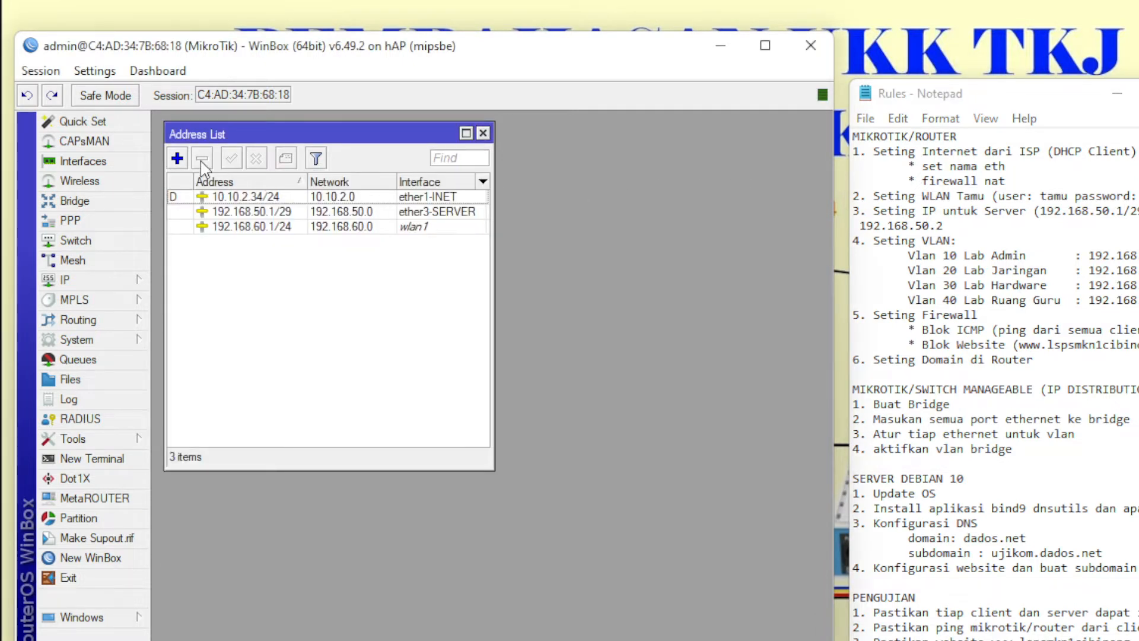
{"action": "left_click", "coordinate": [483, 133]}
{"action": "left_click", "coordinate": [120, 164]}
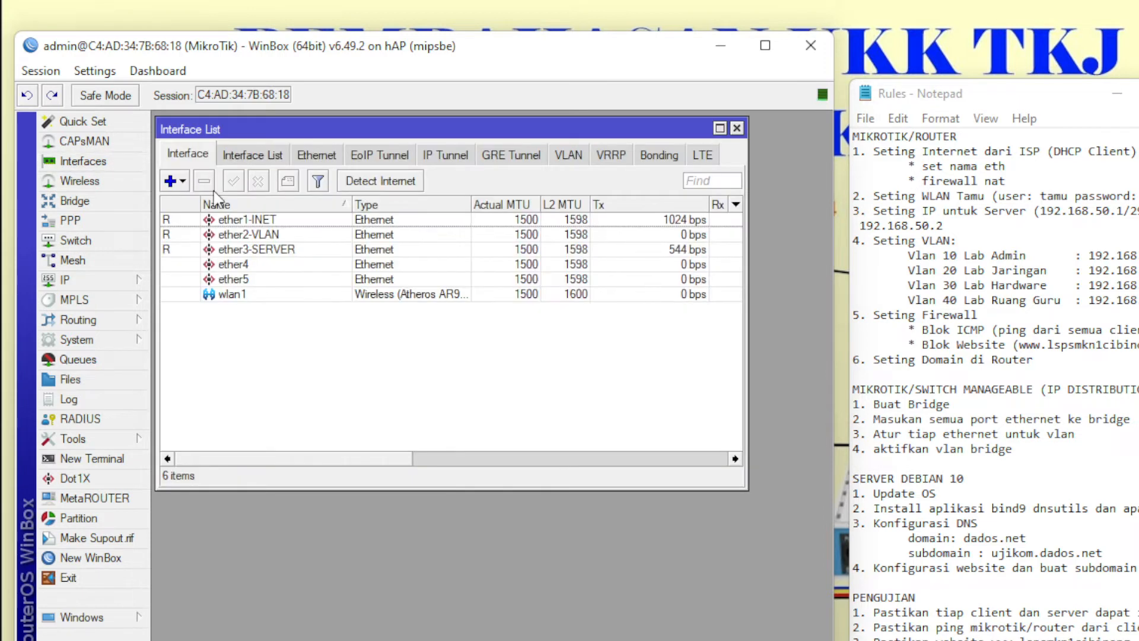
{"action": "left_click", "coordinate": [173, 180]}
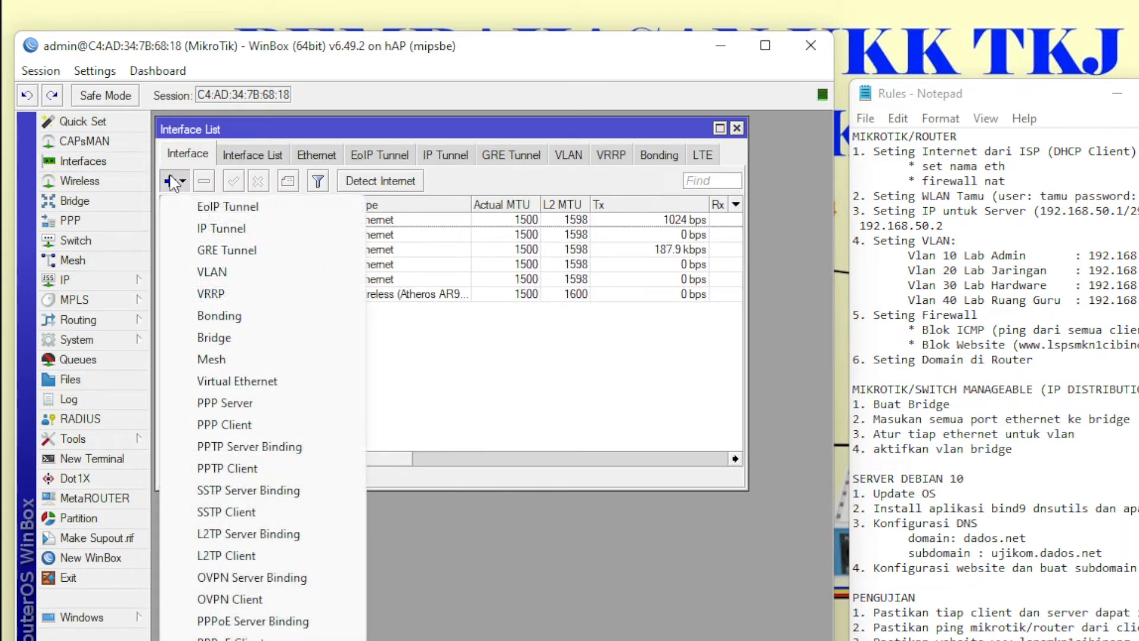
{"action": "left_click", "coordinate": [213, 272]}
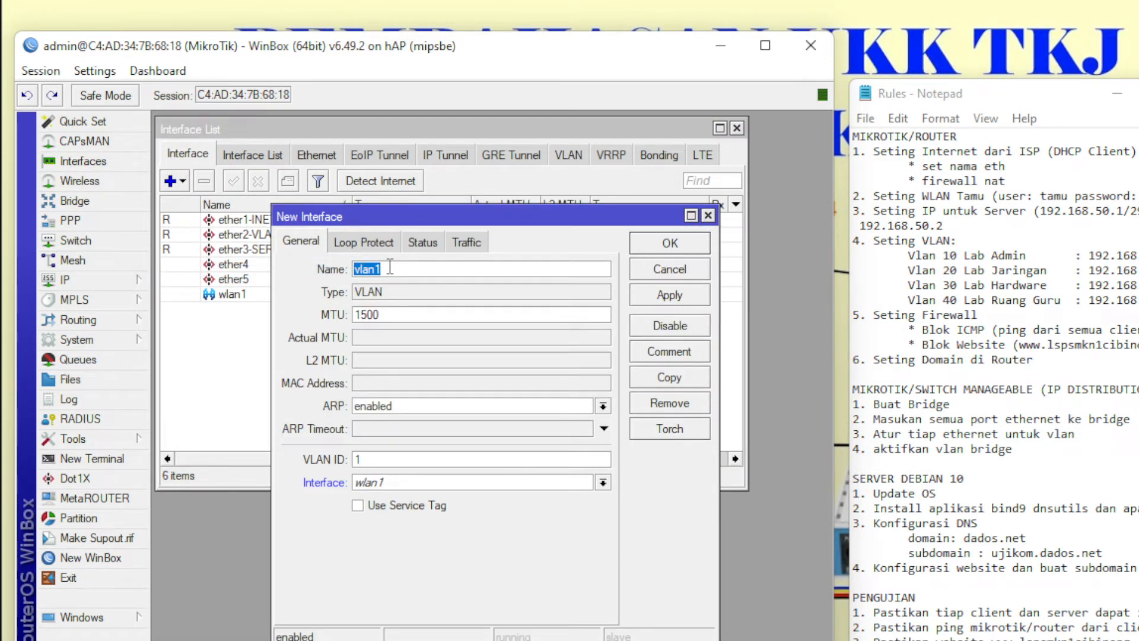
{"action": "key", "text": "BackSpace"}
{"action": "left_click", "coordinate": [387, 453]}
{"action": "type", "text": "0"}
{"action": "left_click", "coordinate": [418, 485]}
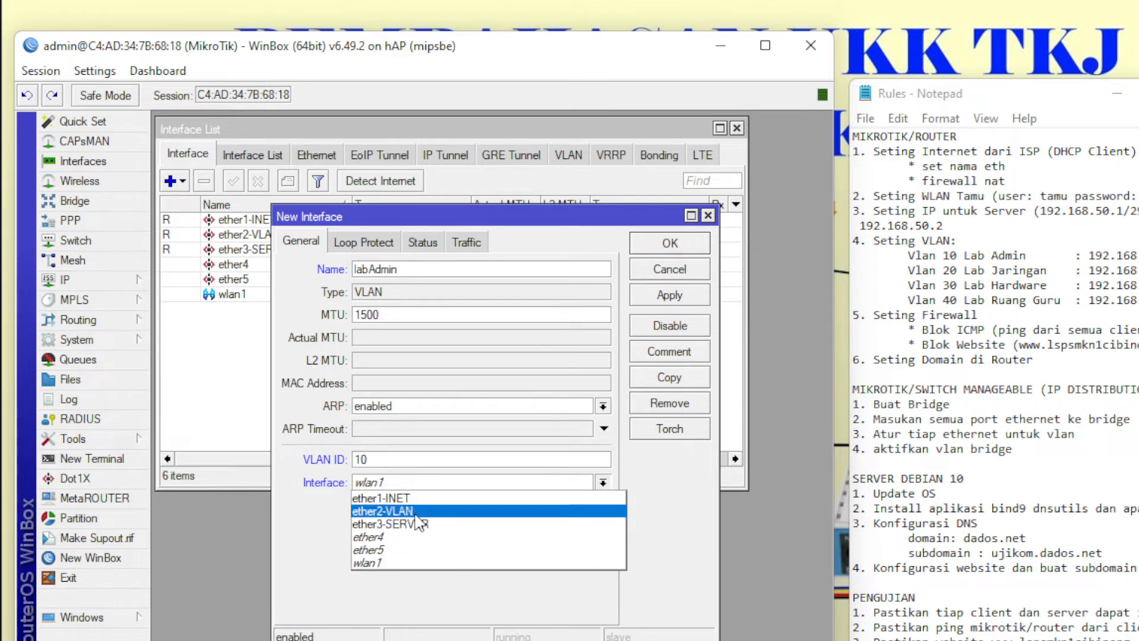
{"action": "left_click", "coordinate": [415, 511]}
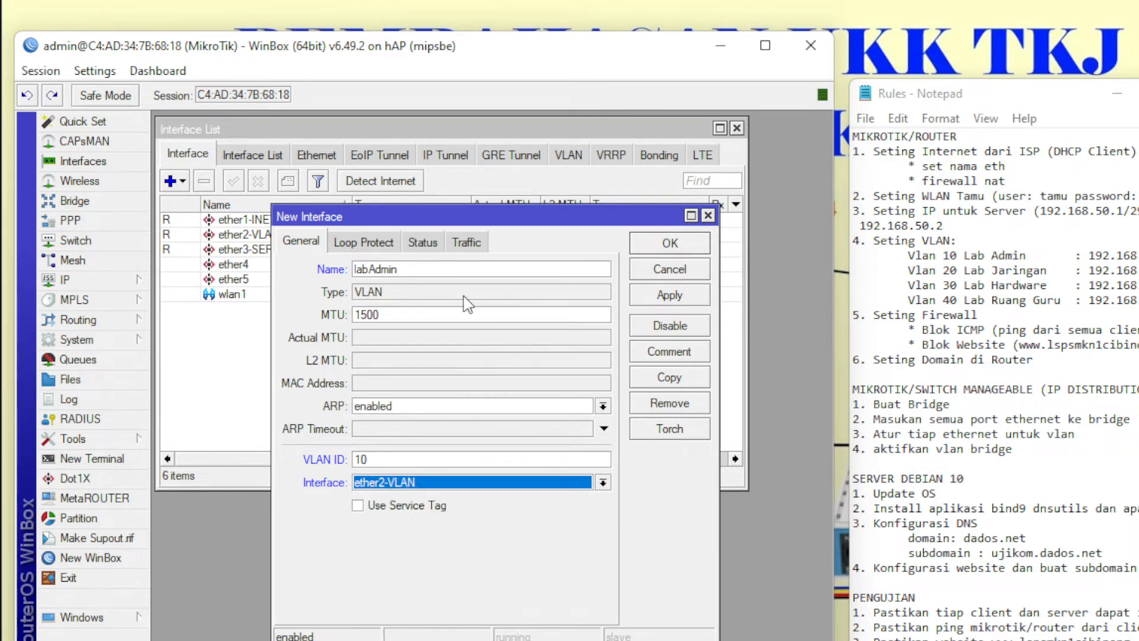
- Copy it into VLAN labJaringan with VLAN ID 20
{"action": "left_click", "coordinate": [689, 380]}
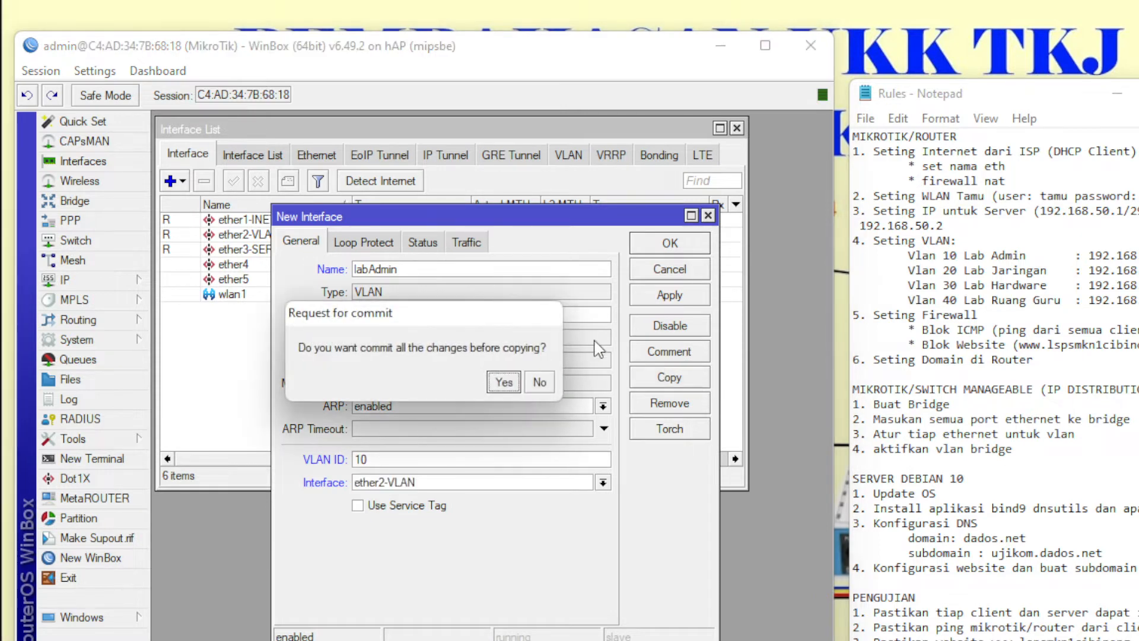
{"action": "left_click", "coordinate": [501, 381]}
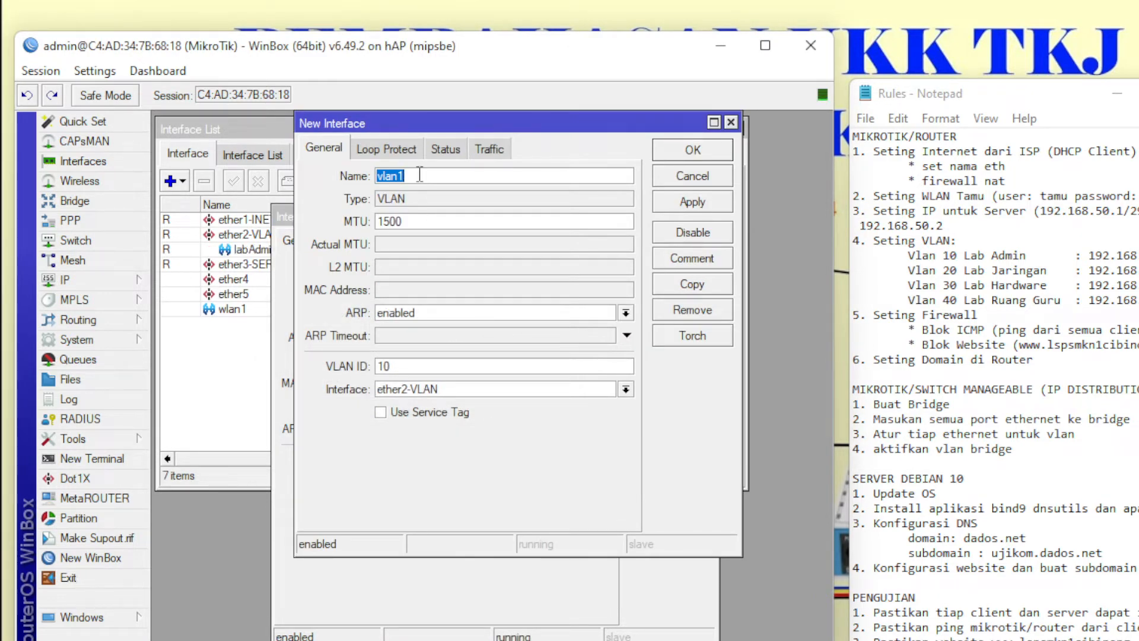
{"action": "type", "text": "l"}
{"action": "left_click", "coordinate": [414, 365]}
{"action": "key", "text": "BackSpace"}
{"action": "key", "text": "BackSpace"}
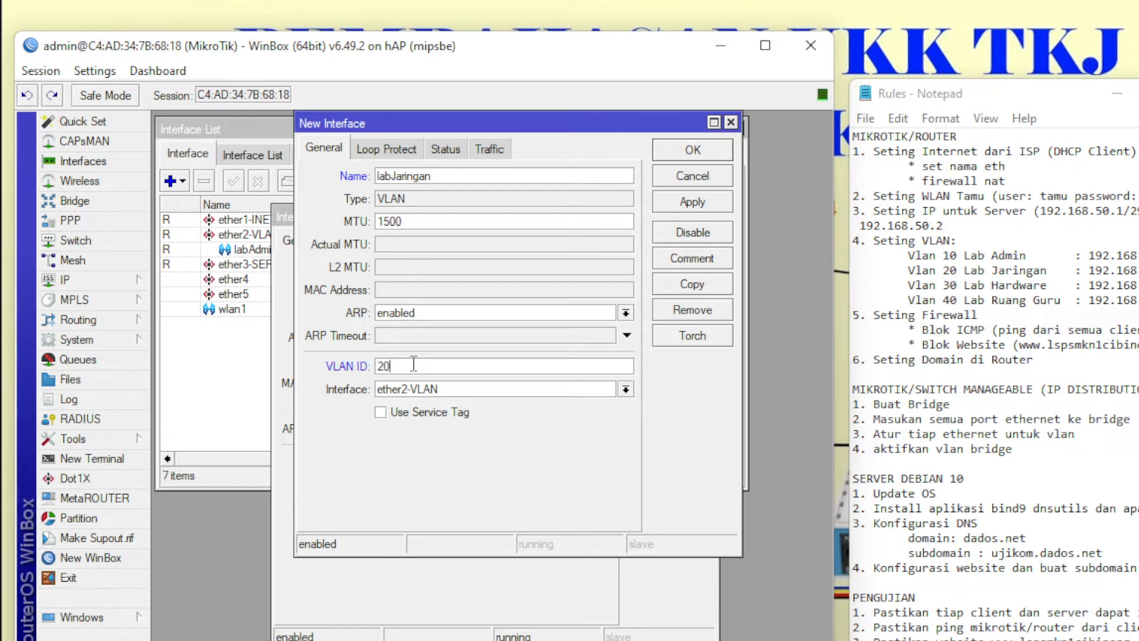
- Copy labJaringan into VLAN labHardware with VLAN ID 30
{"action": "left_click", "coordinate": [691, 282]}
{"action": "left_click", "coordinate": [502, 378]}
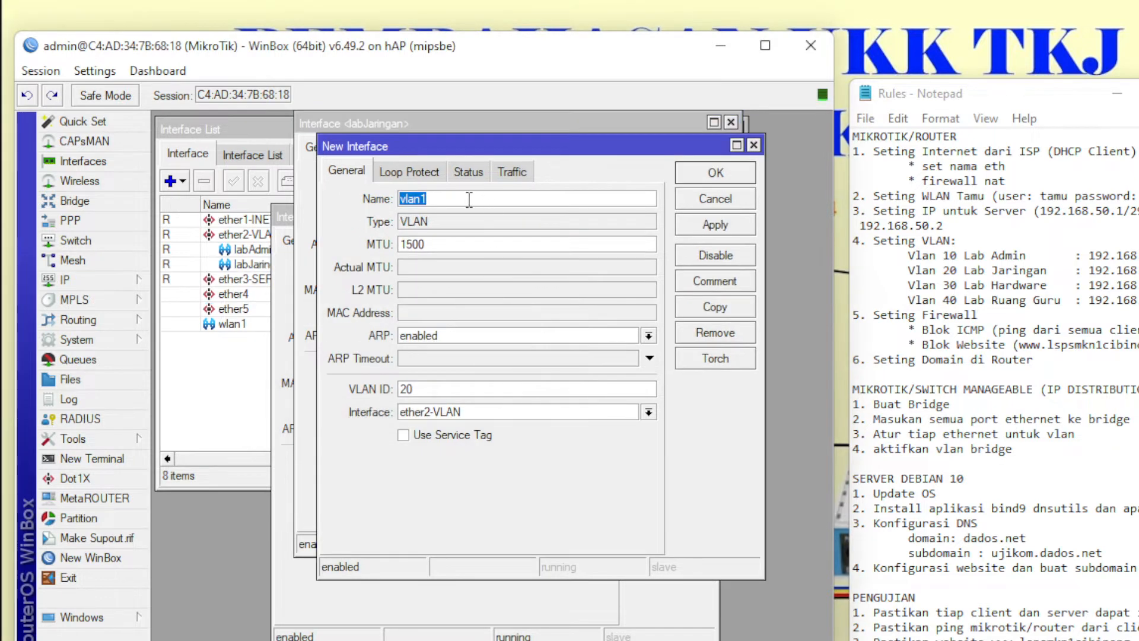
{"action": "key", "text": "BackSpace"}
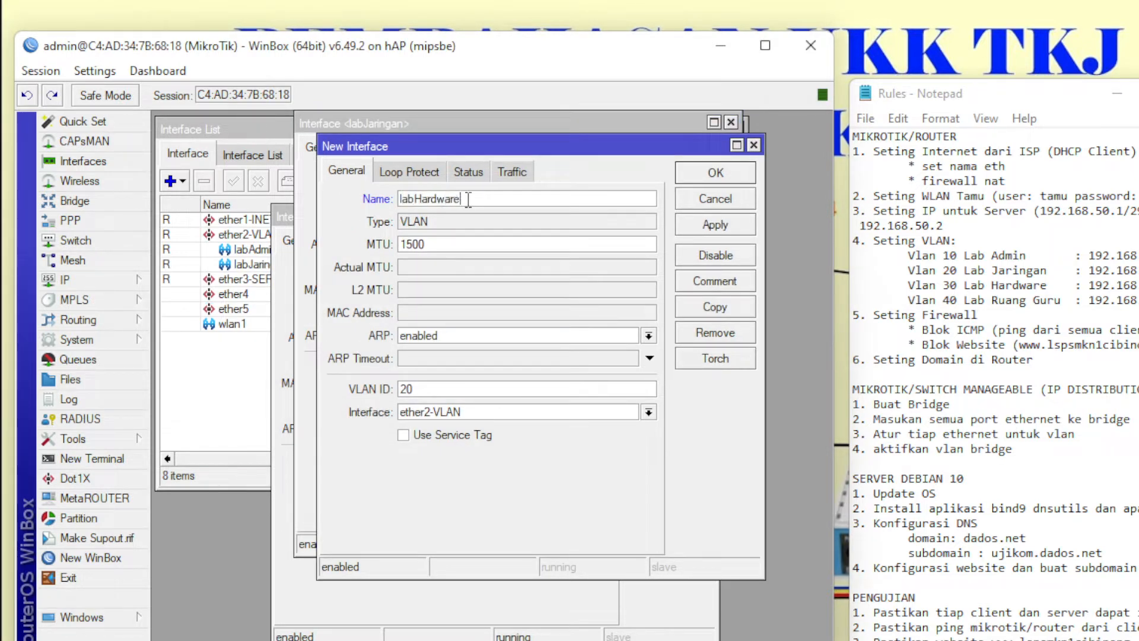
{"action": "left_click_drag", "start_coordinate": [443, 387], "coordinate": [396, 390]}
{"action": "type", "text": "3"}
- Copy labHardware into VLAN ruangGuru with VLAN ID 40
{"action": "left_click", "coordinate": [714, 307]}
{"action": "left_click", "coordinate": [506, 379]}
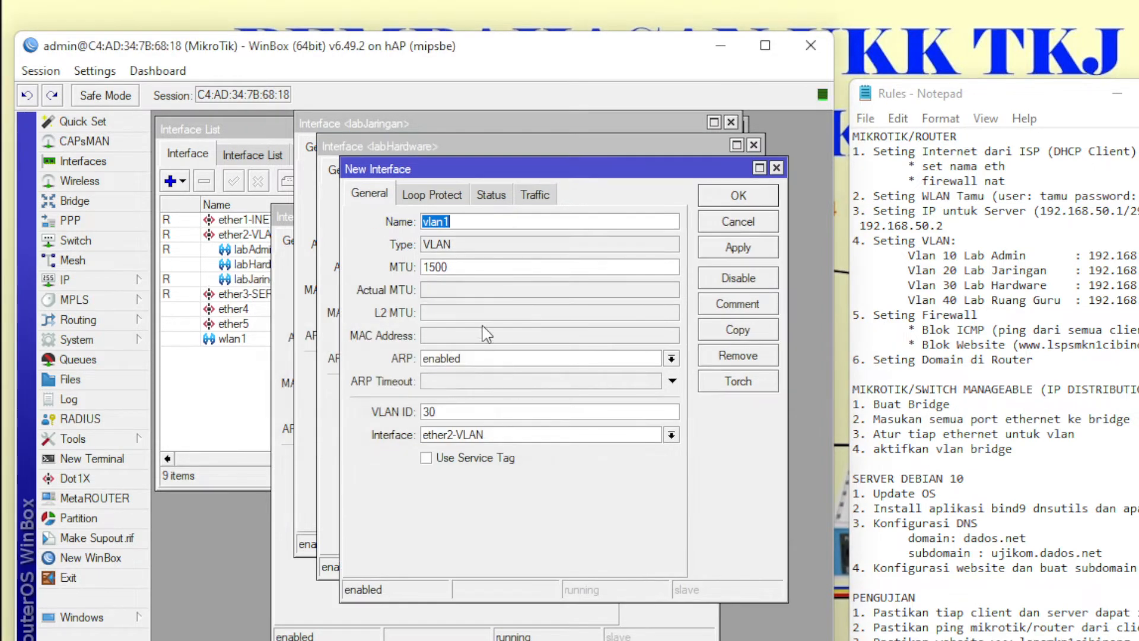
{"action": "type", "text": "r"}
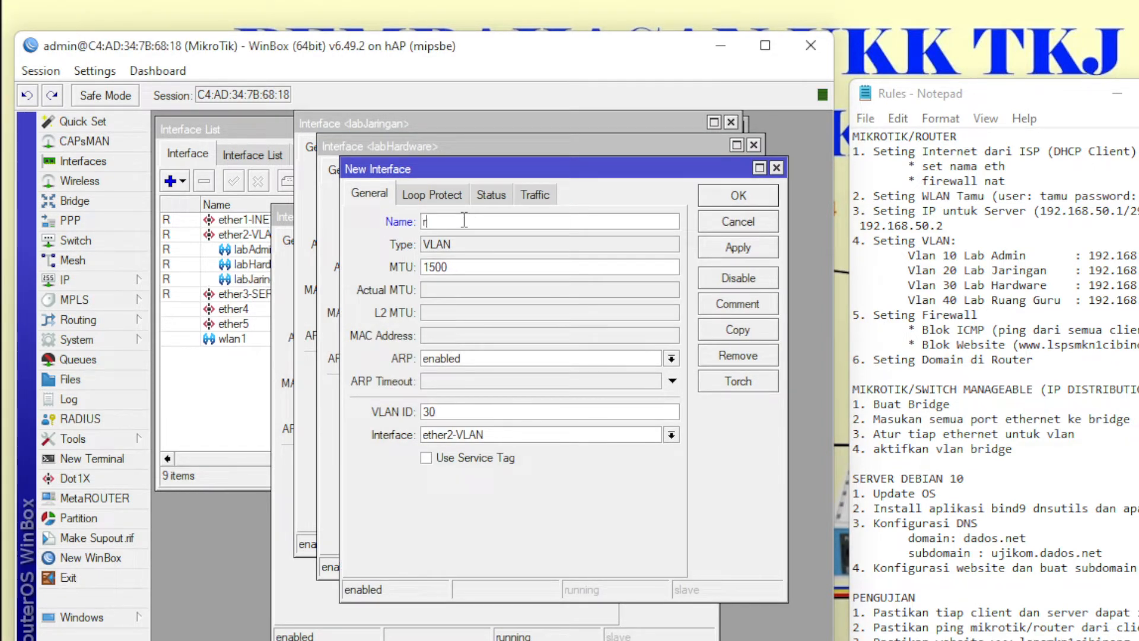
{"action": "type", "text": "uangGuru"}
{"action": "left_click_drag", "start_coordinate": [455, 414], "coordinate": [390, 414]}
{"action": "type", "text": "40"}
- Save all four VLANs, review them in the interface list, and open IP Addresses
{"action": "left_click", "coordinate": [736, 198]}
{"action": "left_click", "coordinate": [720, 178]}
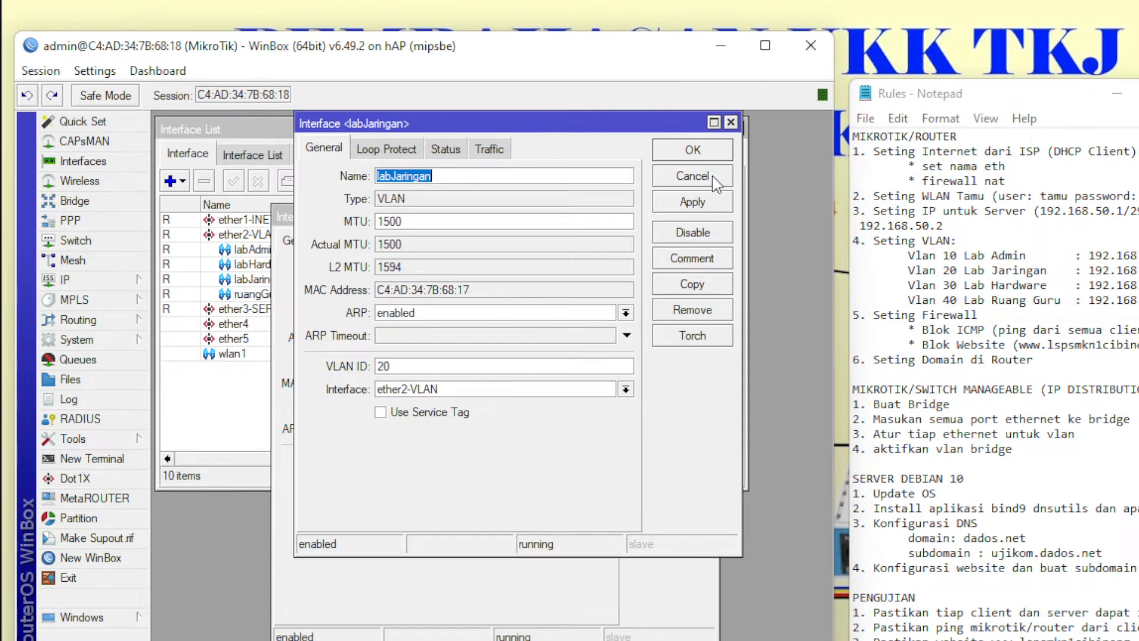
{"action": "left_click", "coordinate": [694, 150]}
{"action": "left_click", "coordinate": [671, 244]}
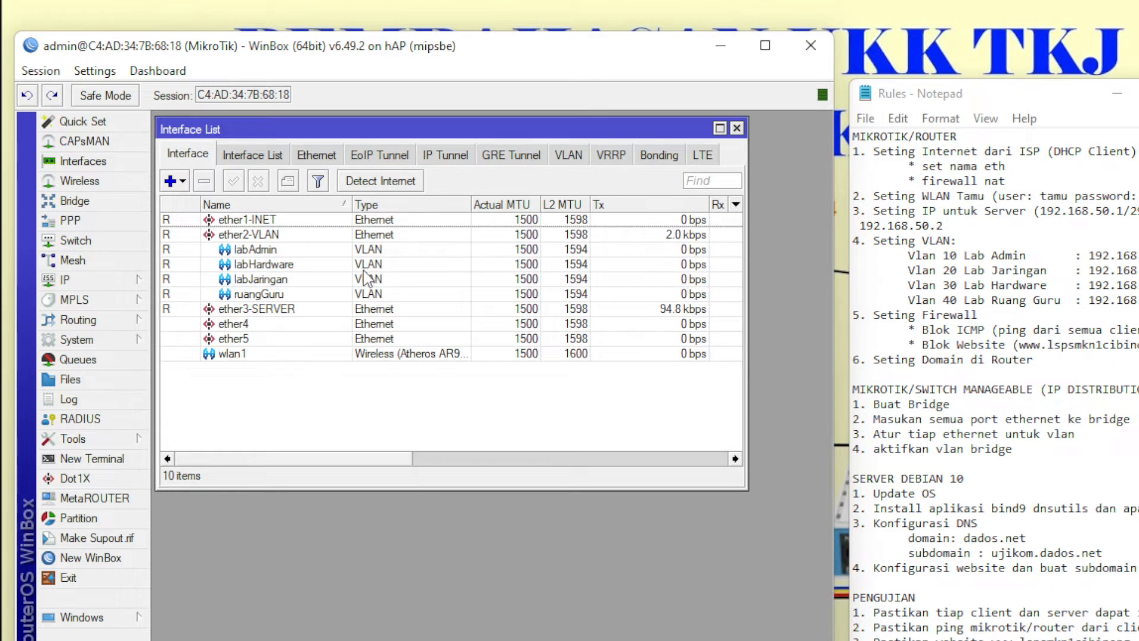
{"action": "left_click", "coordinate": [290, 248]}
{"action": "left_click", "coordinate": [278, 235]}
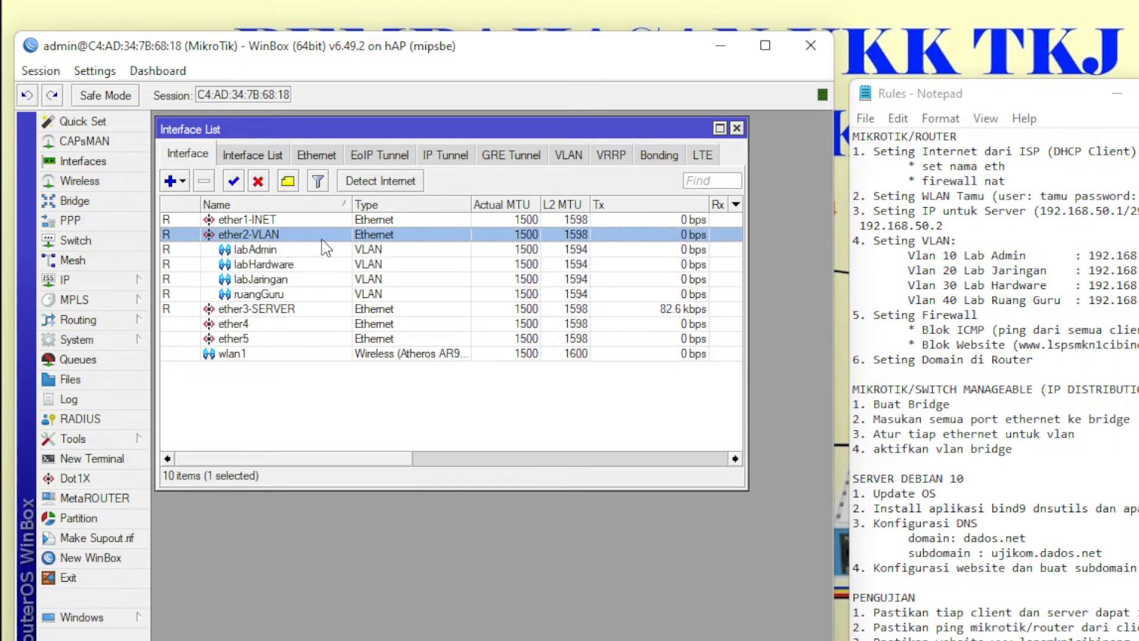
{"action": "left_click", "coordinate": [259, 252]}
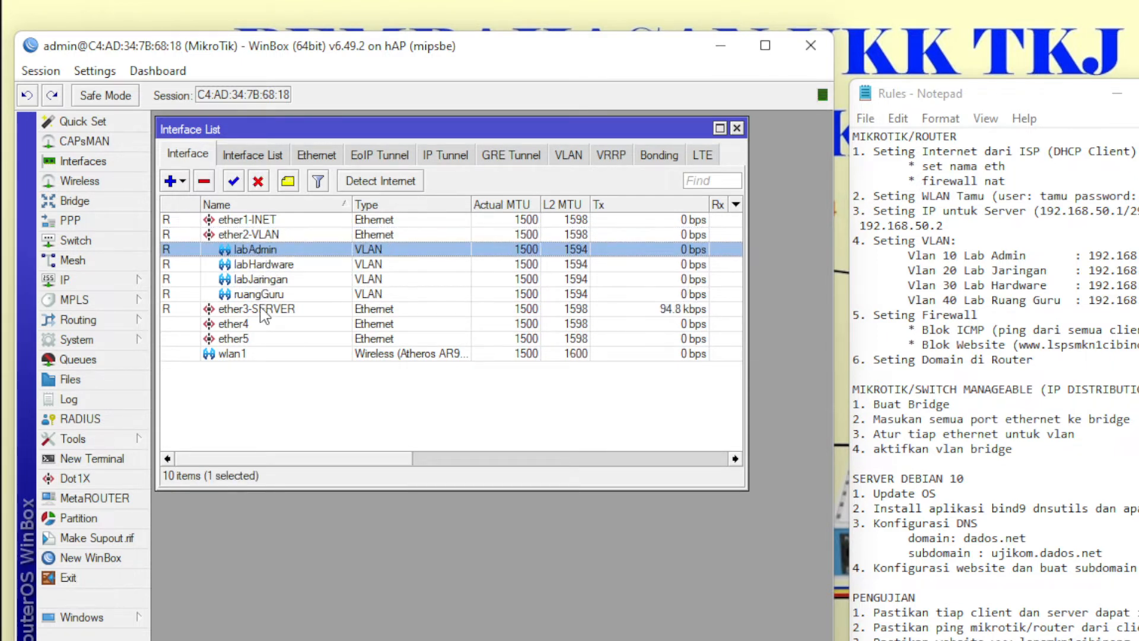
{"action": "left_click", "coordinate": [262, 309]}
{"action": "left_click", "coordinate": [263, 297]}
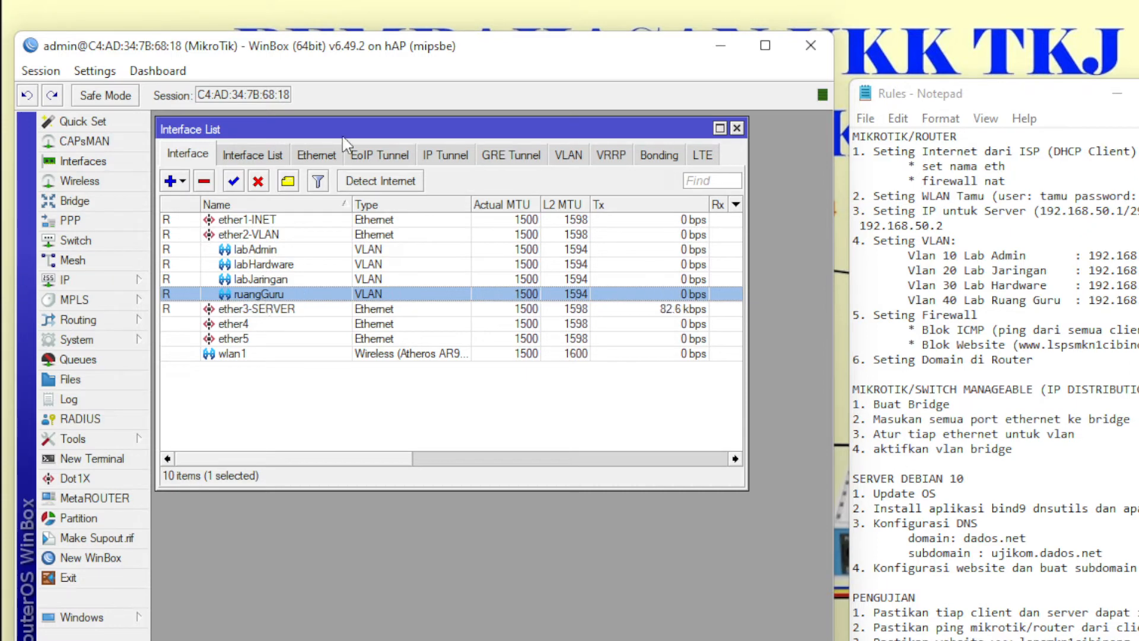
{"action": "left_click_drag", "start_coordinate": [344, 126], "coordinate": [351, 185]}
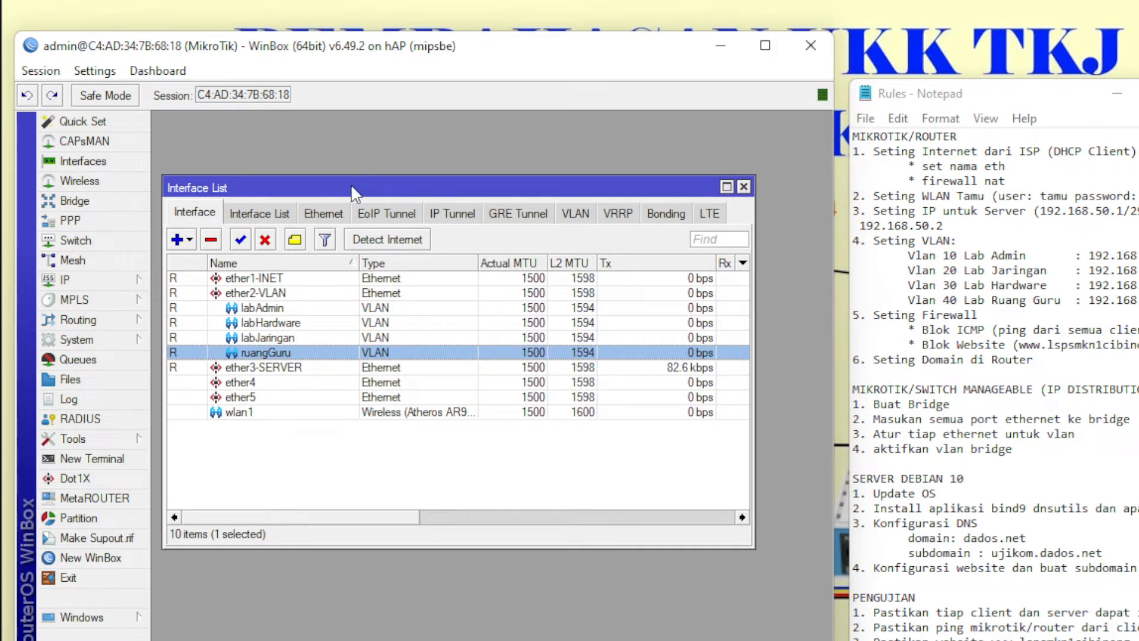
{"action": "left_click", "coordinate": [121, 284]}
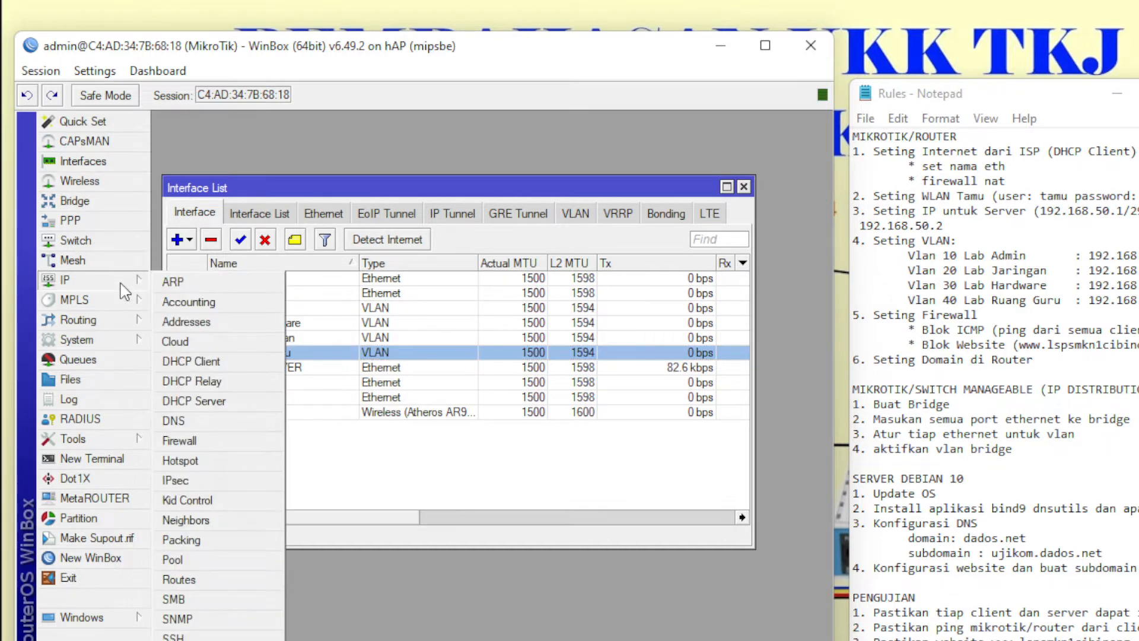
{"action": "left_click", "coordinate": [220, 323]}
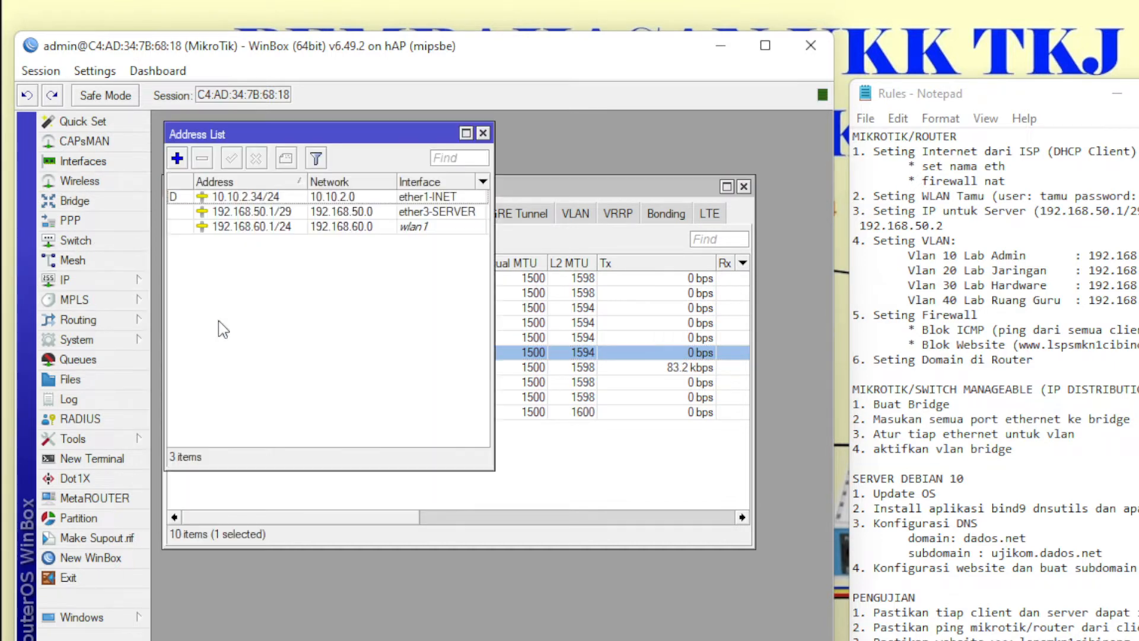
- Add 192.168.10.1/27 on labAdmin and 192.168.20.1/27 on labJaringan
{"action": "left_click", "coordinate": [177, 158]}
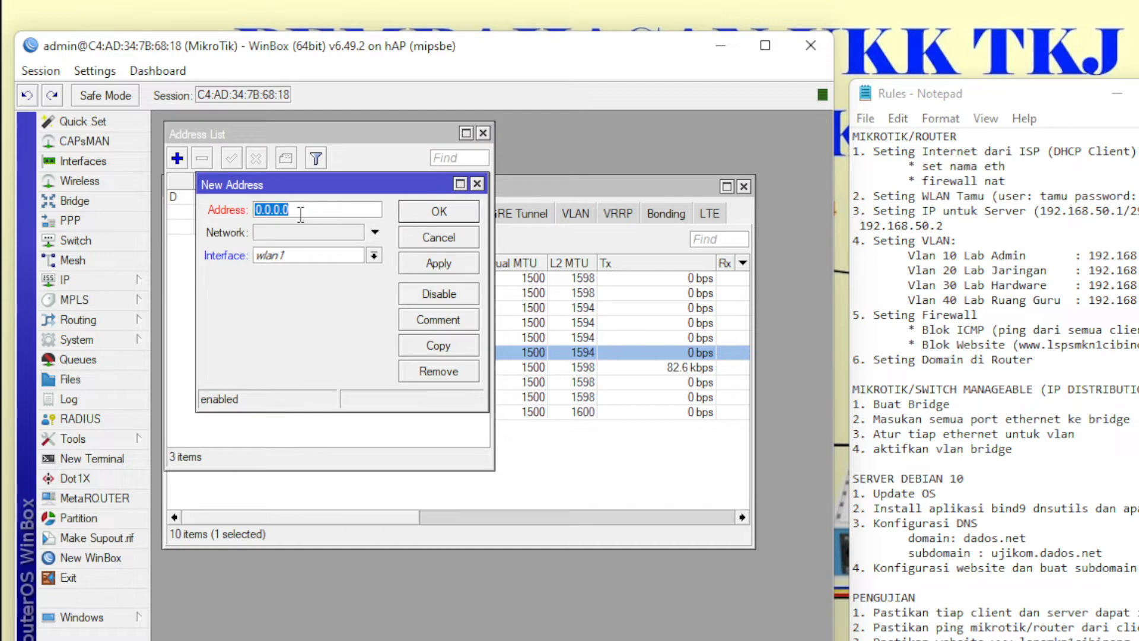
{"action": "type", "text": "192.168."}
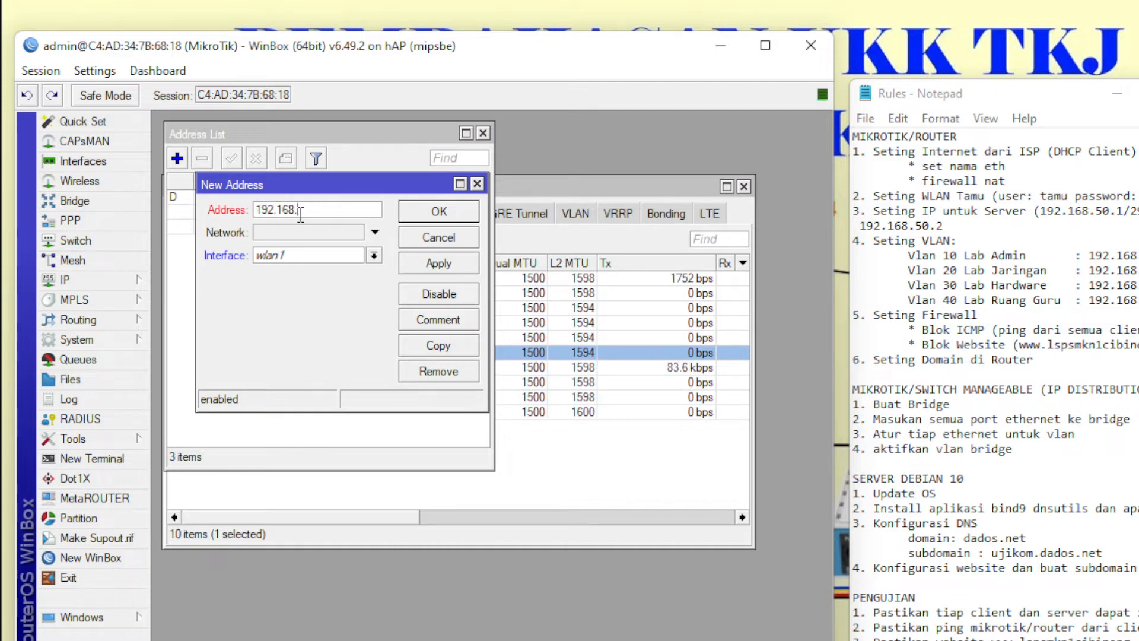
{"action": "type", "text": "10.1/27"}
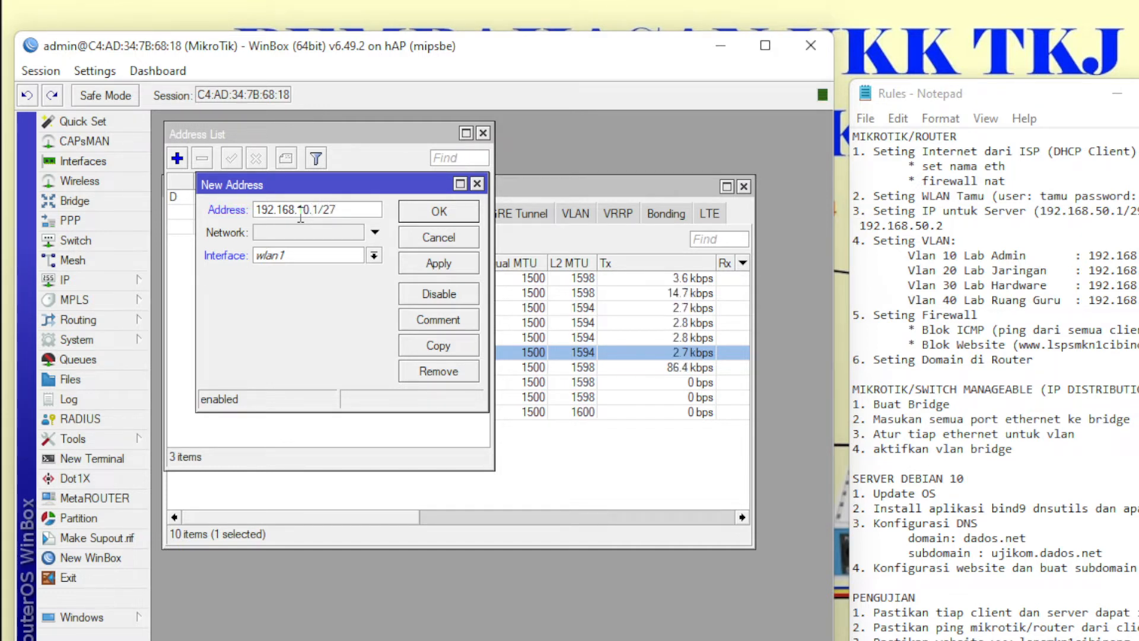
{"action": "left_click", "coordinate": [311, 256]}
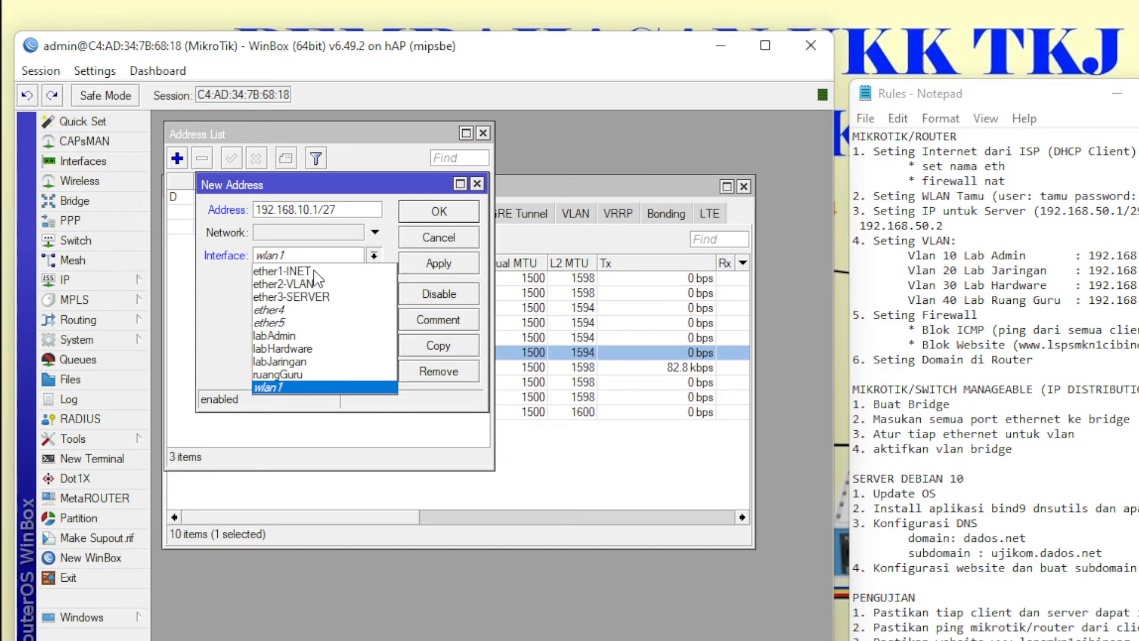
{"action": "left_click", "coordinate": [325, 335]}
{"action": "left_click", "coordinate": [411, 217]}
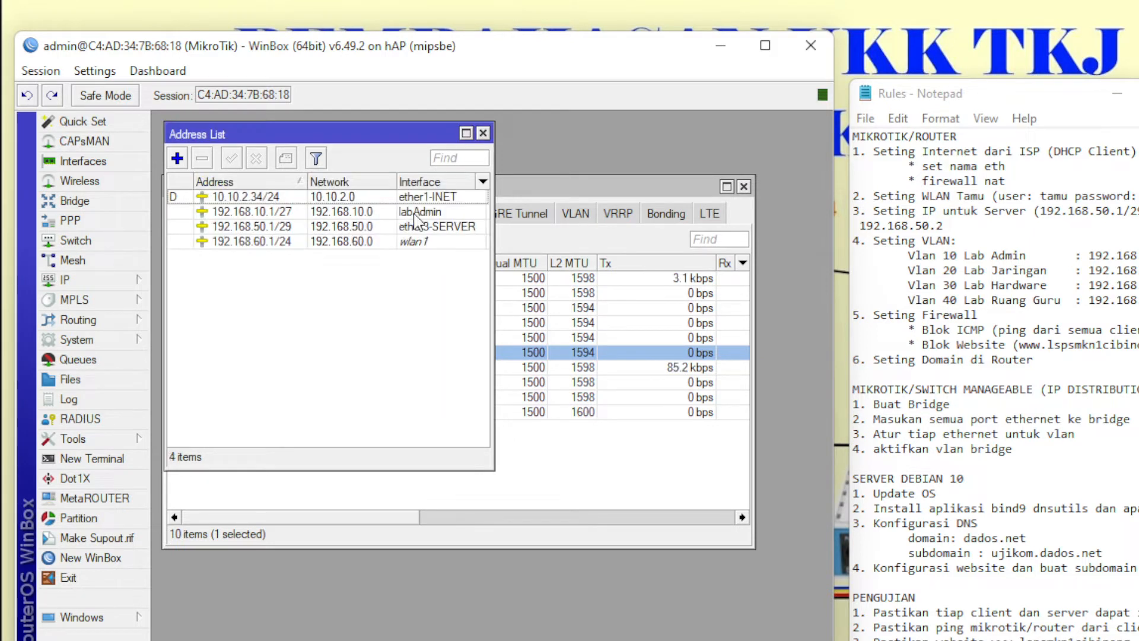
{"action": "left_click", "coordinate": [177, 157]}
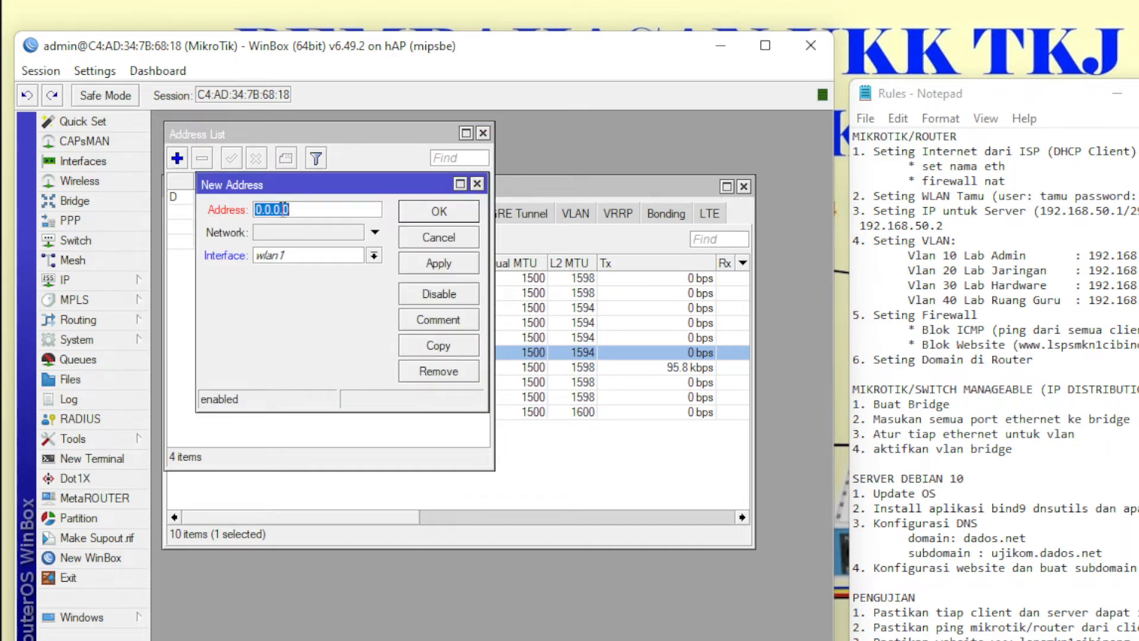
{"action": "type", "text": "192.168.20.1/27"}
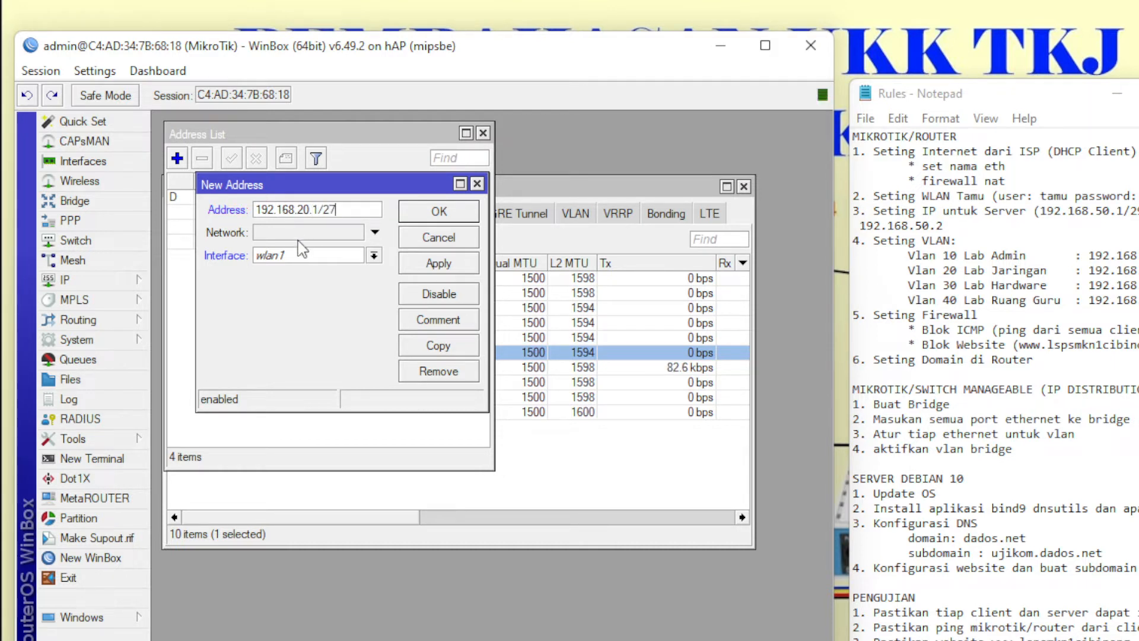
{"action": "left_click", "coordinate": [329, 257]}
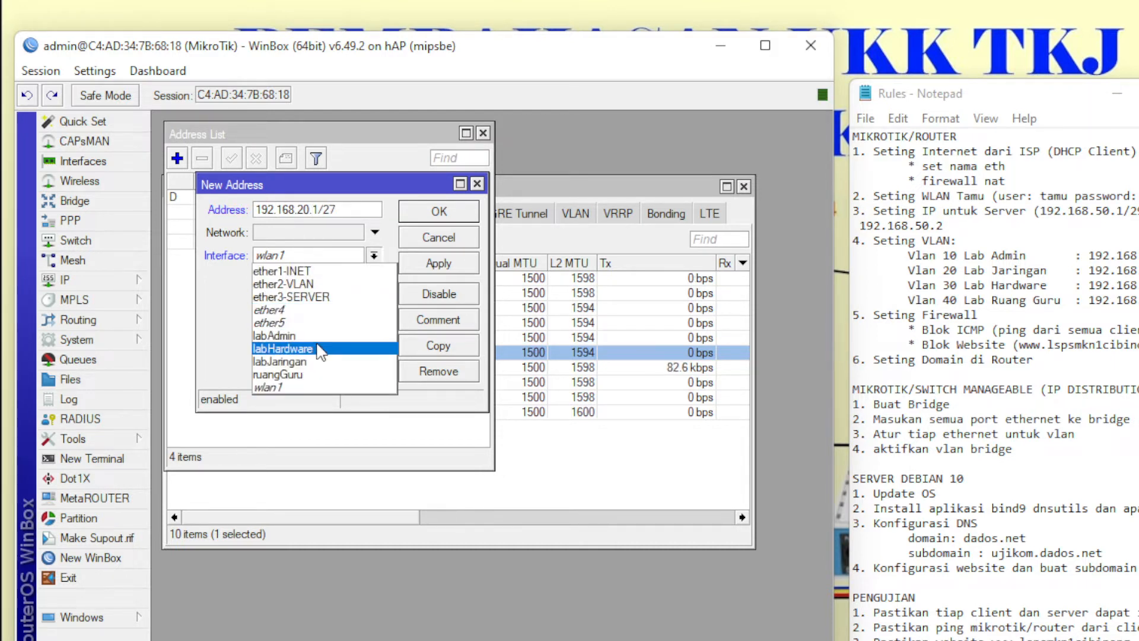
{"action": "left_click", "coordinate": [323, 361]}
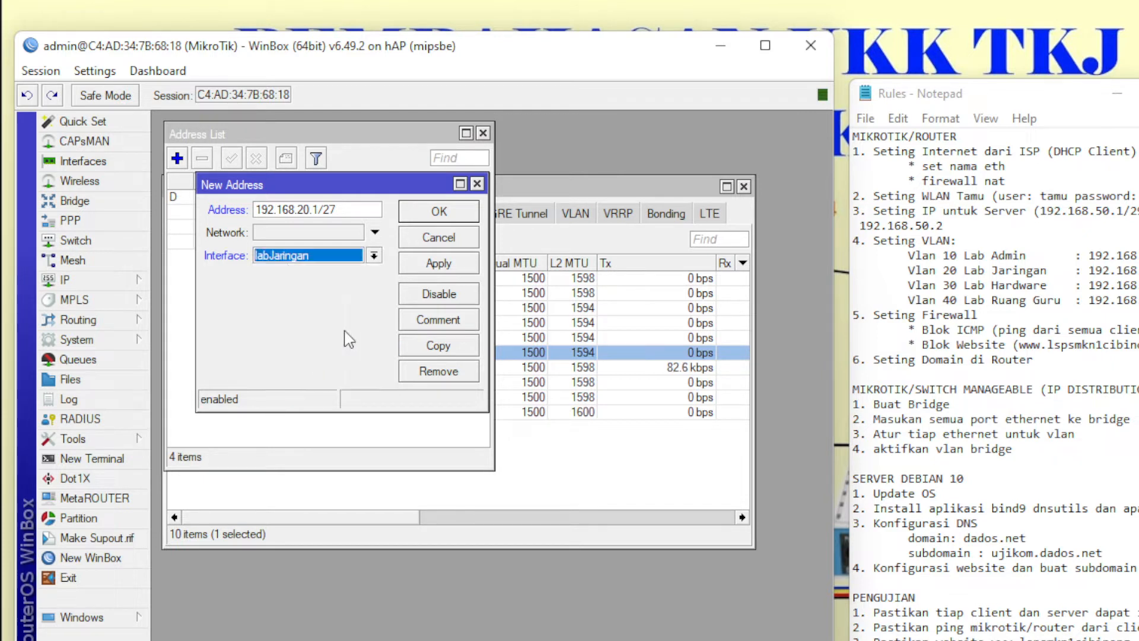
{"action": "left_click", "coordinate": [439, 212]}
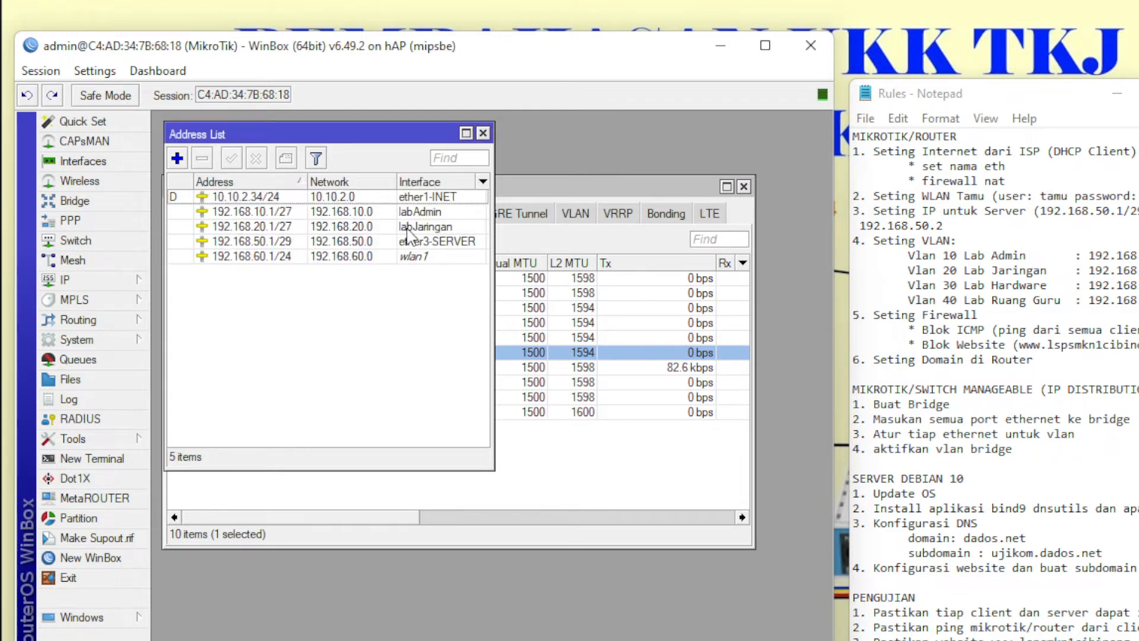
- Add 192.168.30.1/24 on labHardware and 192.168.40.1/24 on ruangGuru, then close the address list
{"action": "left_click", "coordinate": [177, 158]}
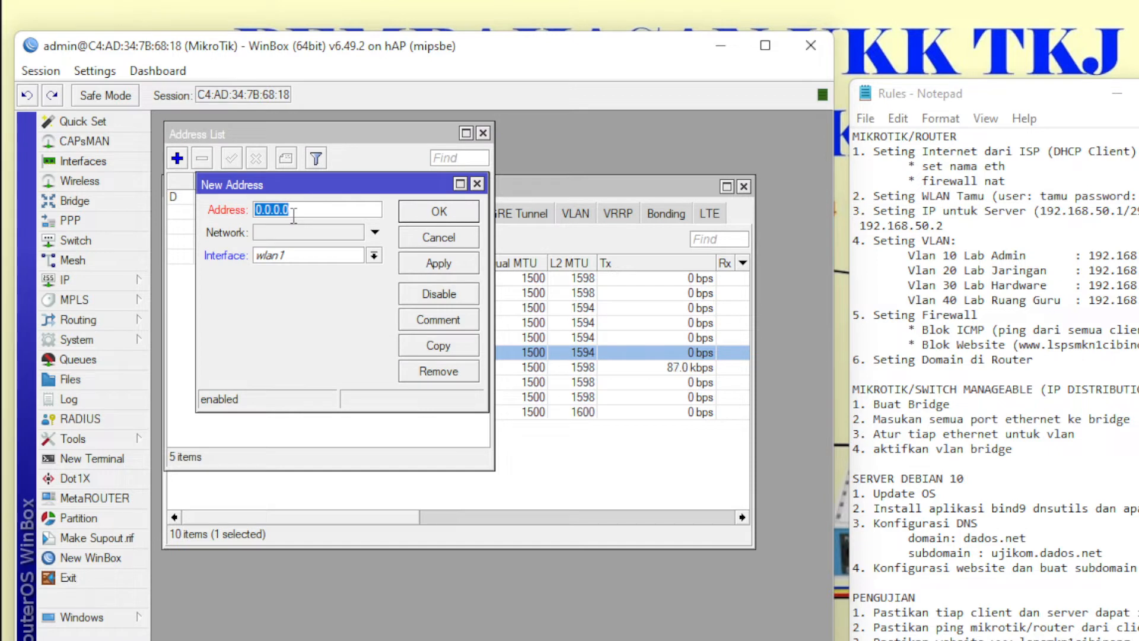
{"action": "type", "text": "192.168.30.1/24"}
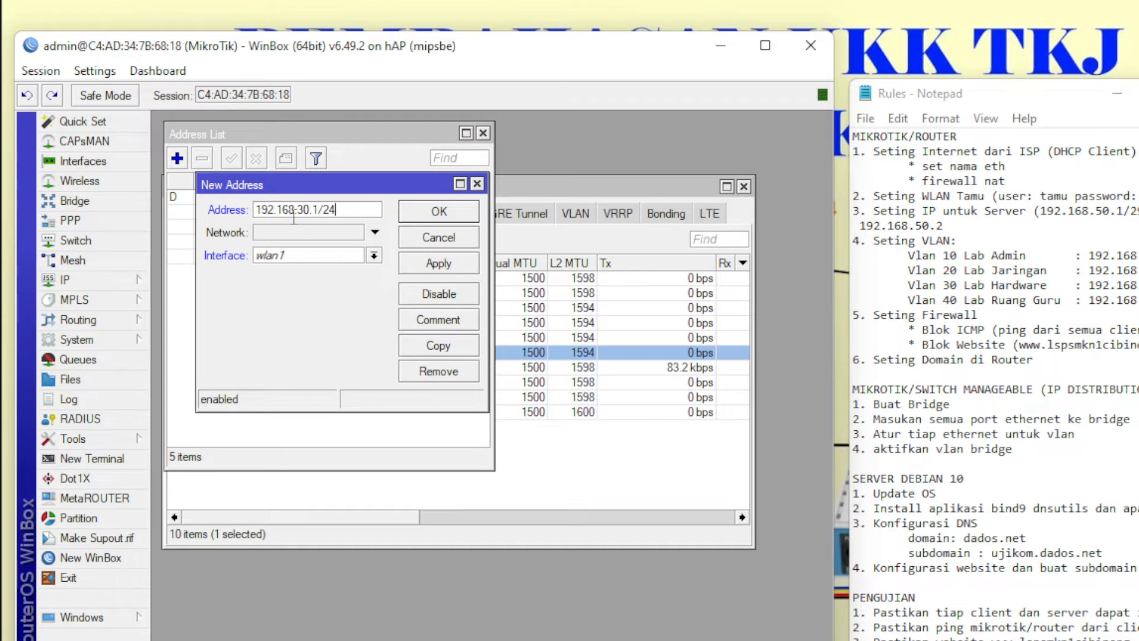
{"action": "left_click", "coordinate": [300, 255]}
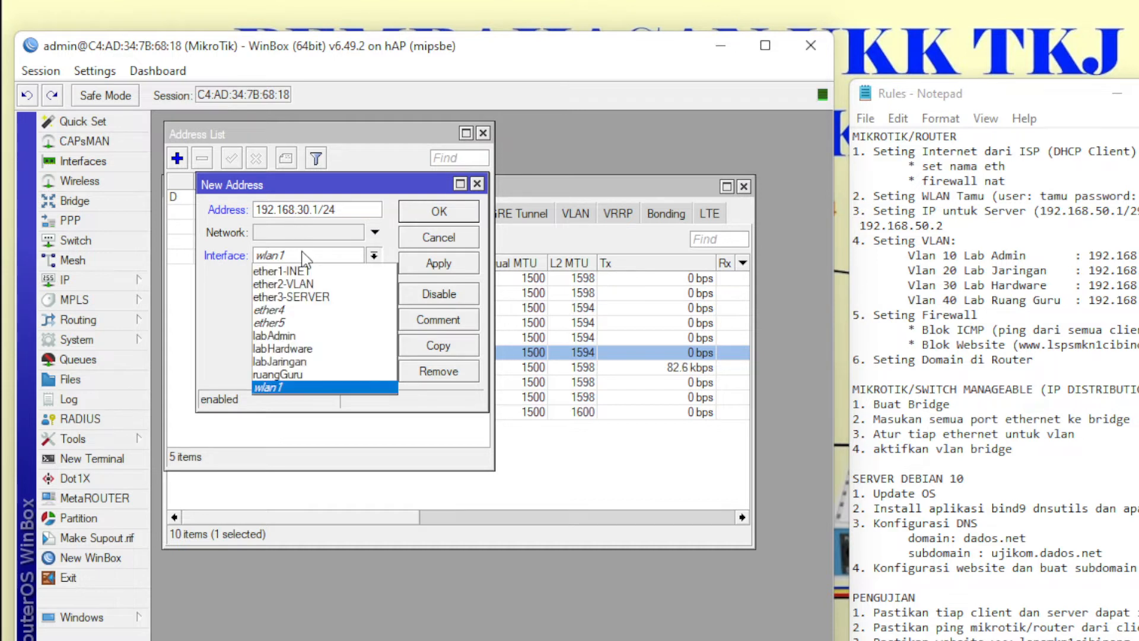
{"action": "left_click", "coordinate": [308, 348]}
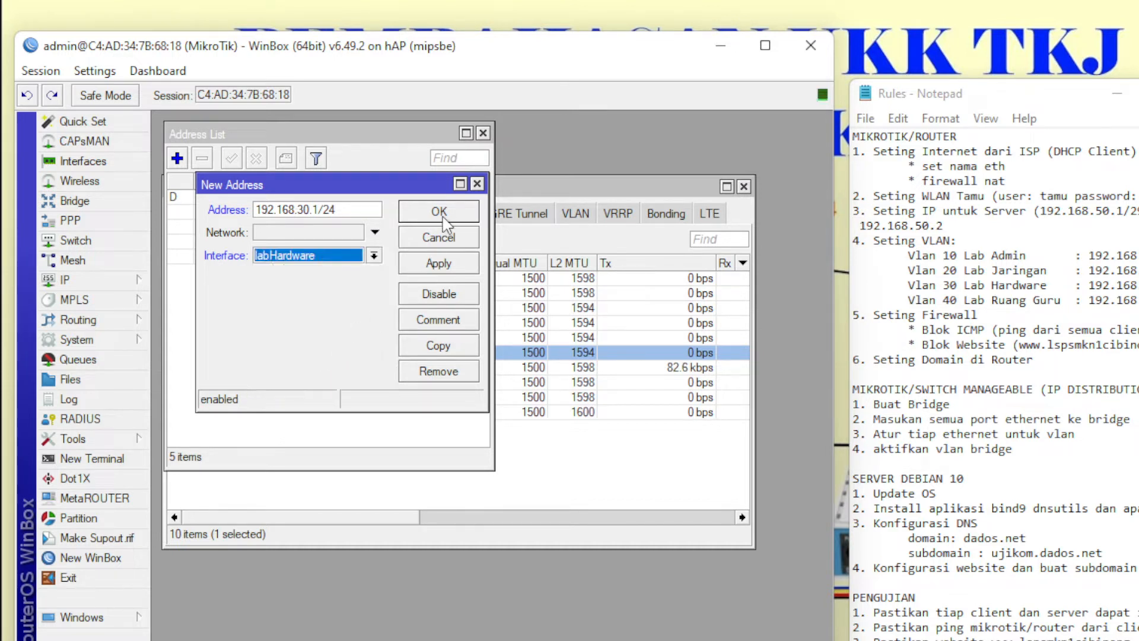
{"action": "left_click", "coordinate": [439, 212]}
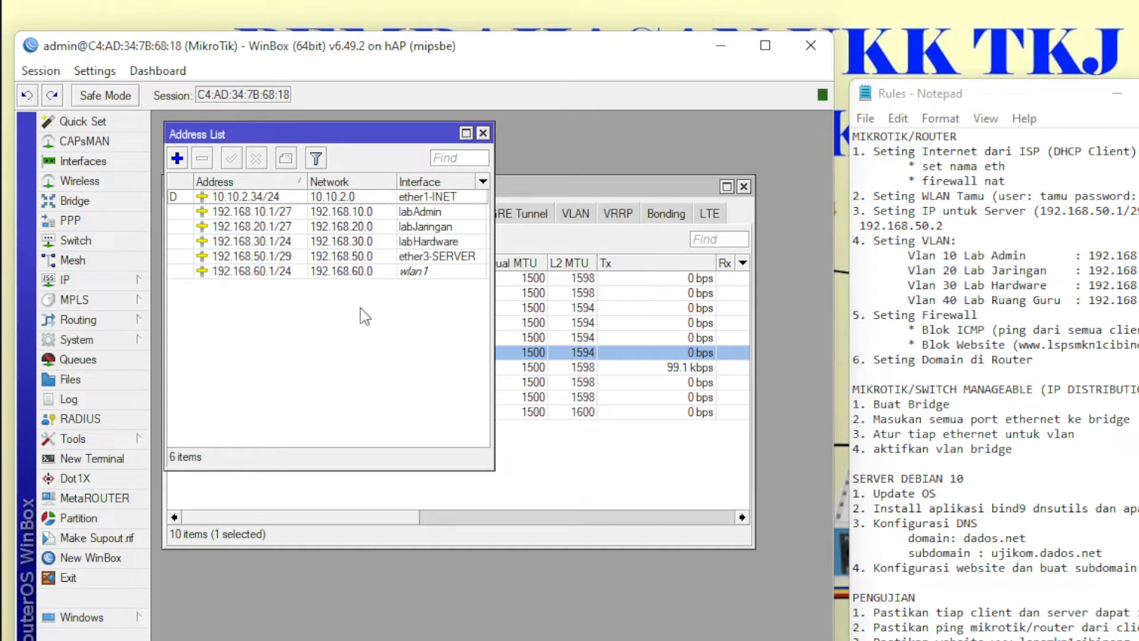
{"action": "left_click", "coordinate": [178, 159]}
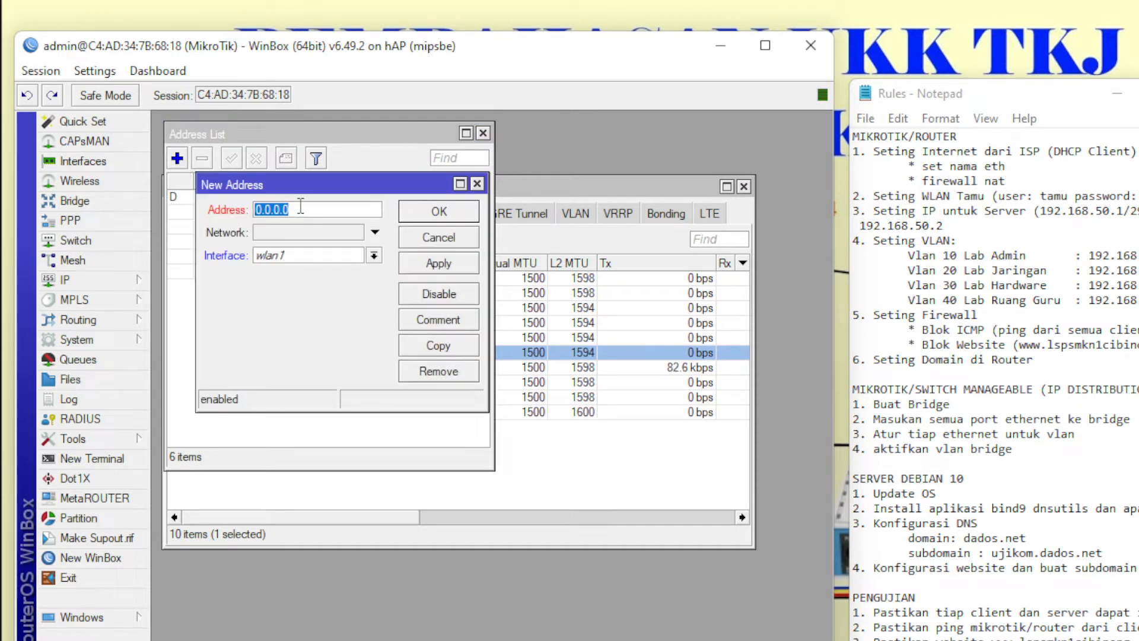
{"action": "type", "text": "192.1"}
{"action": "type", "text": "68.40.1/24"}
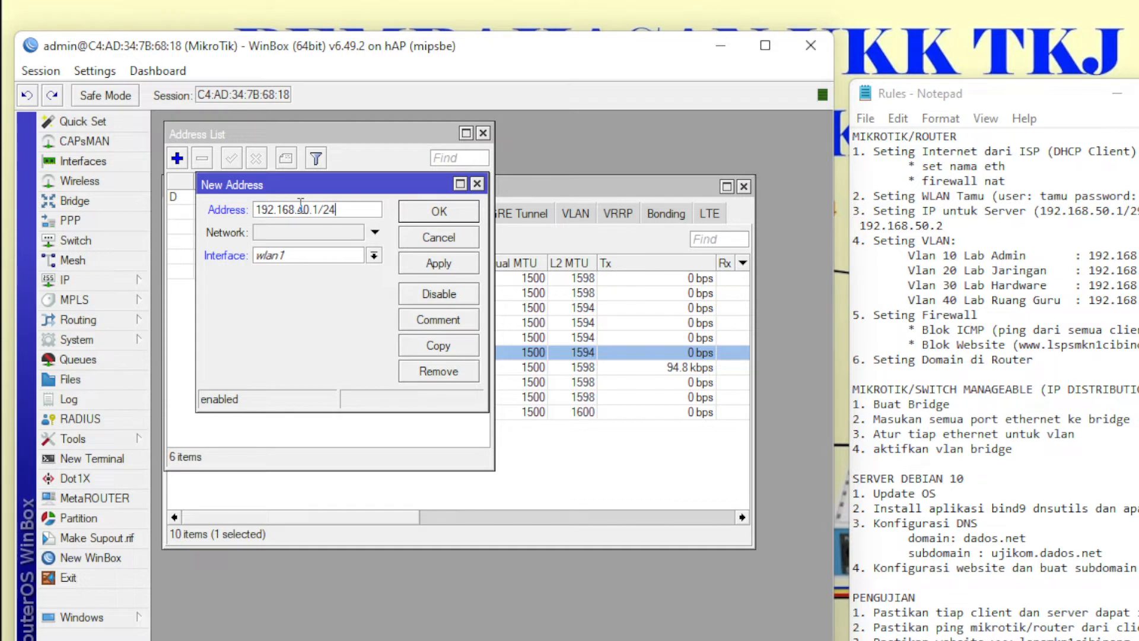
{"action": "left_click", "coordinate": [318, 256]}
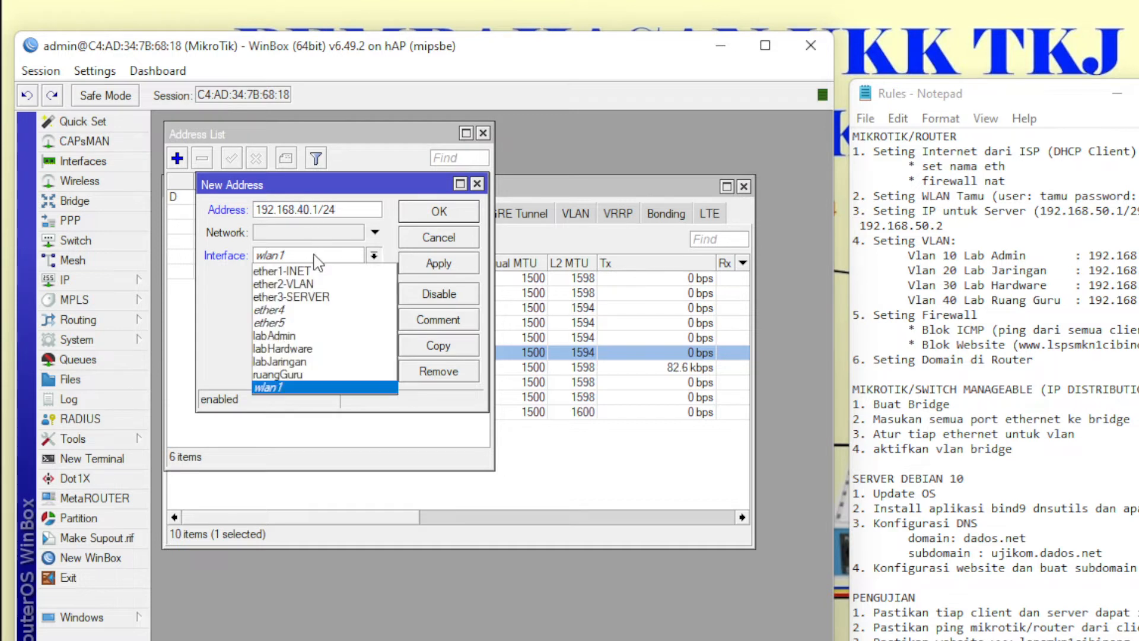
{"action": "left_click", "coordinate": [309, 375]}
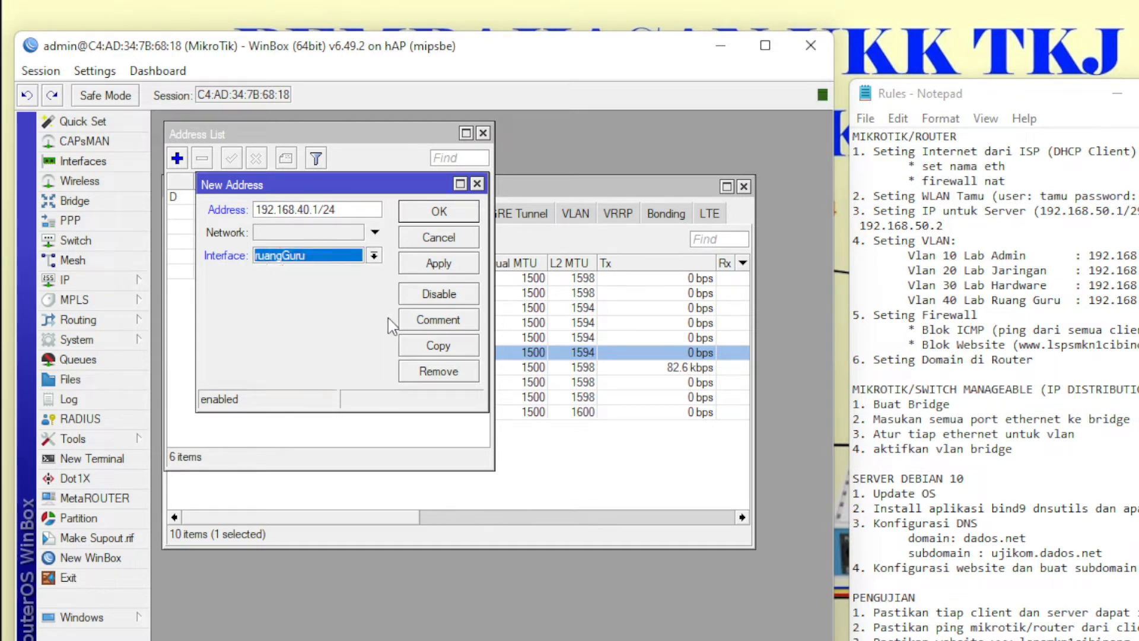
{"action": "left_click", "coordinate": [451, 217]}
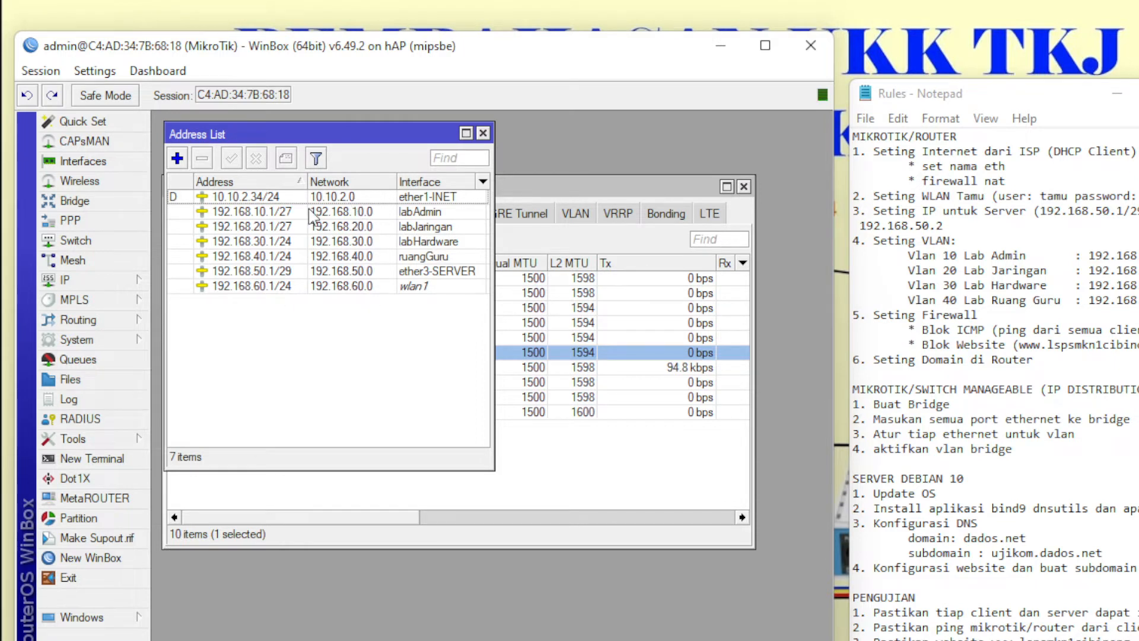
{"action": "left_click", "coordinate": [483, 133]}
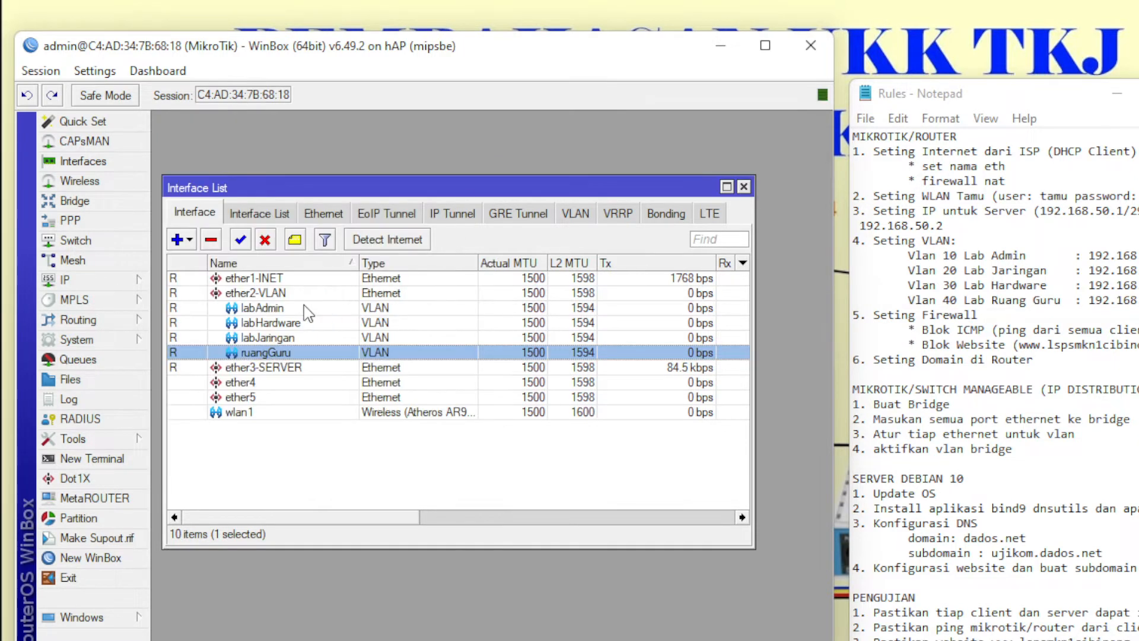
- Close the mesh and interface windows and open the DHCP Server list
{"action": "left_click", "coordinate": [72, 260]}
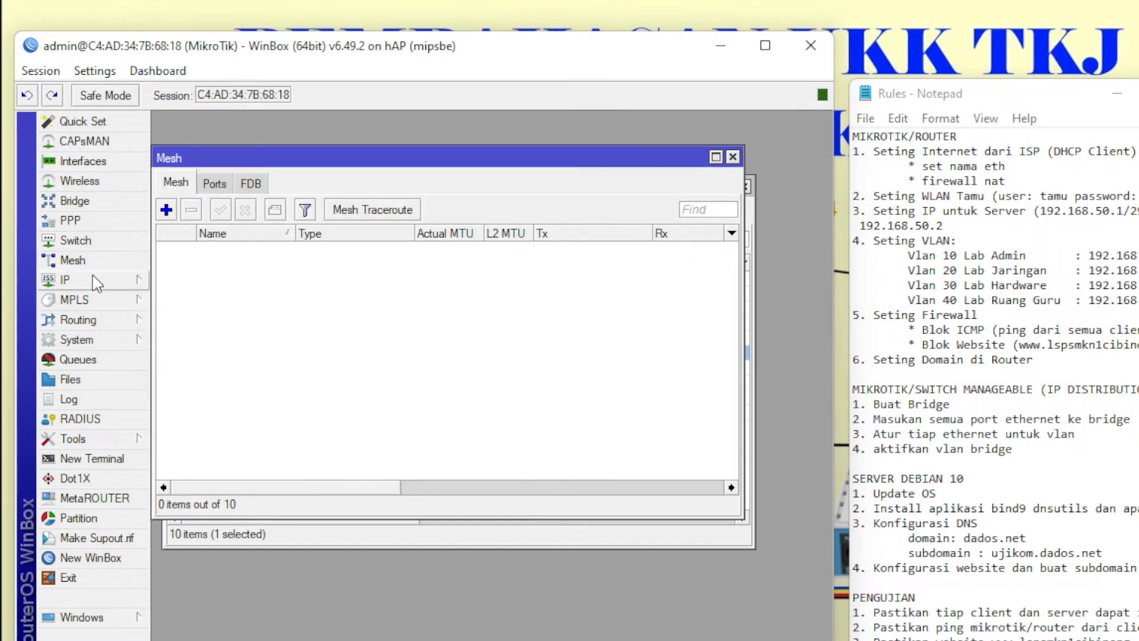
{"action": "left_click", "coordinate": [733, 156]}
{"action": "left_click", "coordinate": [746, 186]}
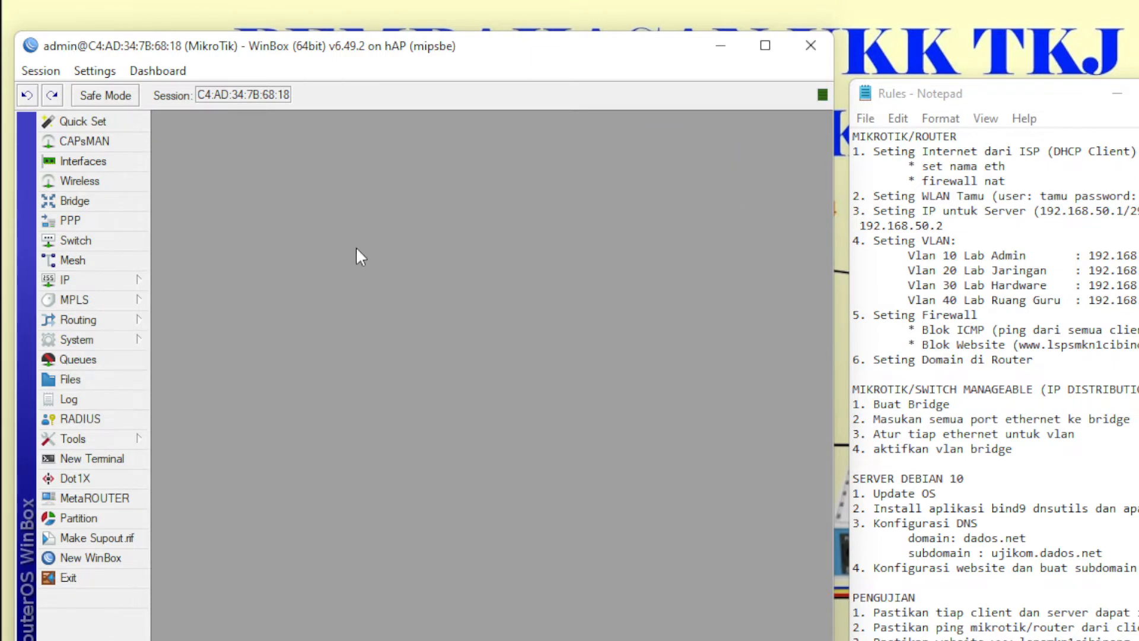
{"action": "left_click", "coordinate": [87, 282]}
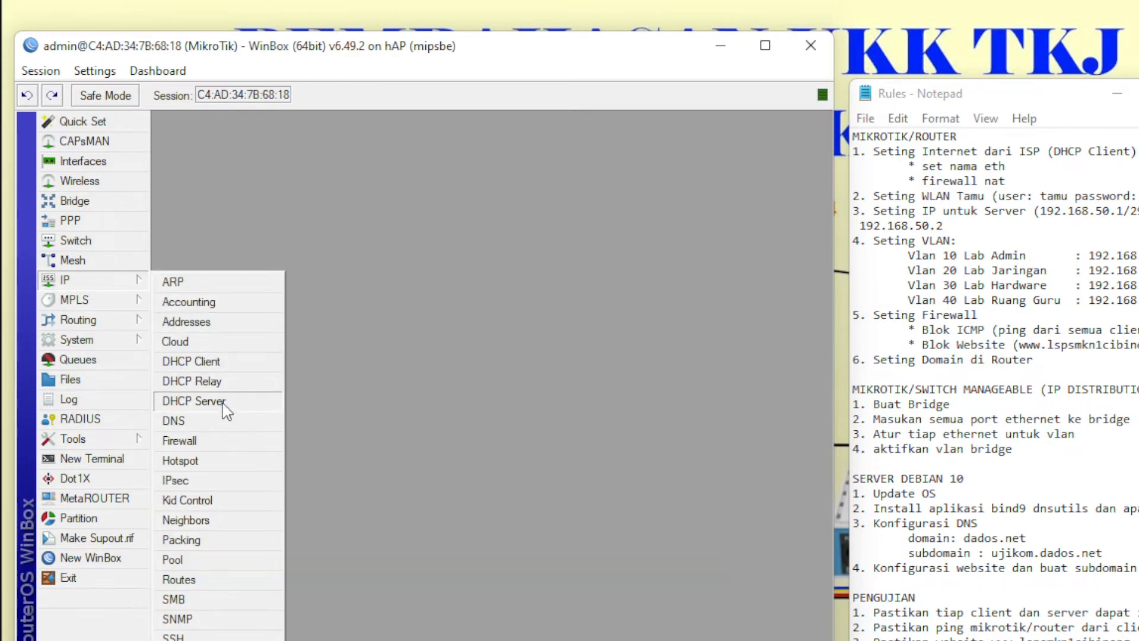
{"action": "left_click", "coordinate": [194, 401]}
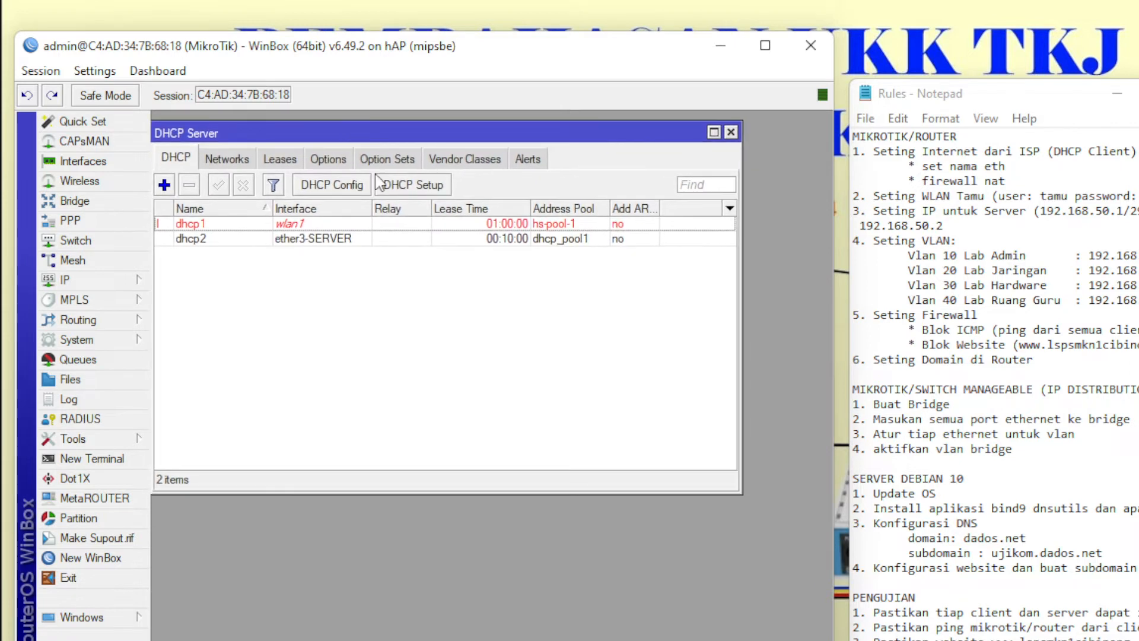
- Run DHCP Setup on labAdmin, accepting the 192.168.10.0/27 network, gateway and address pool
{"action": "left_click", "coordinate": [414, 186]}
{"action": "left_click", "coordinate": [505, 330]}
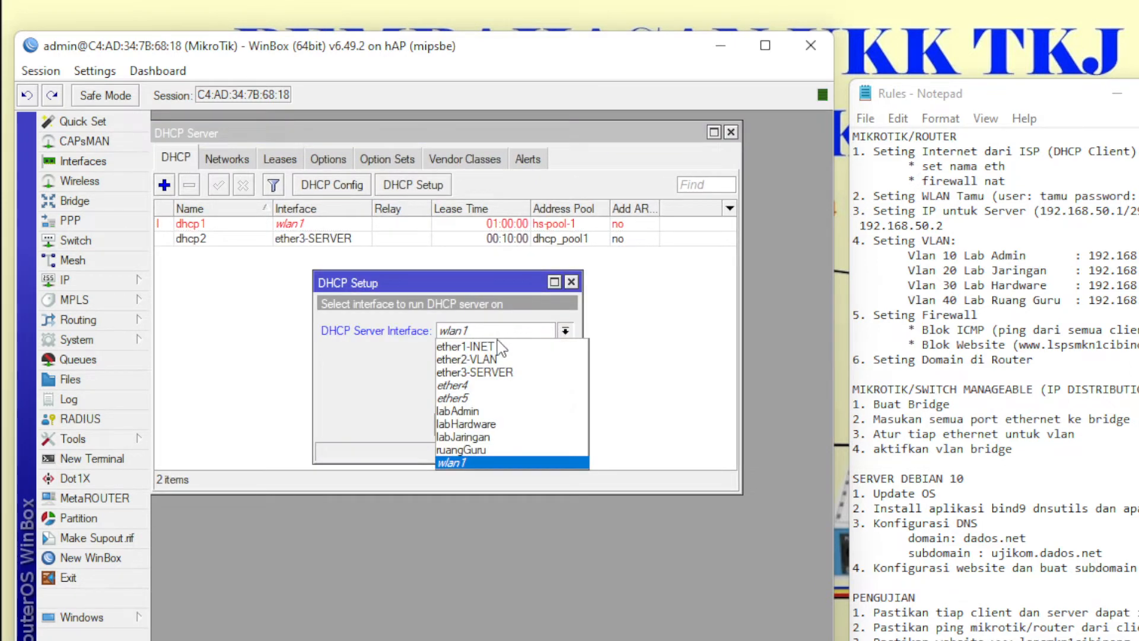
{"action": "left_click", "coordinate": [499, 410]}
{"action": "left_click", "coordinate": [498, 426]}
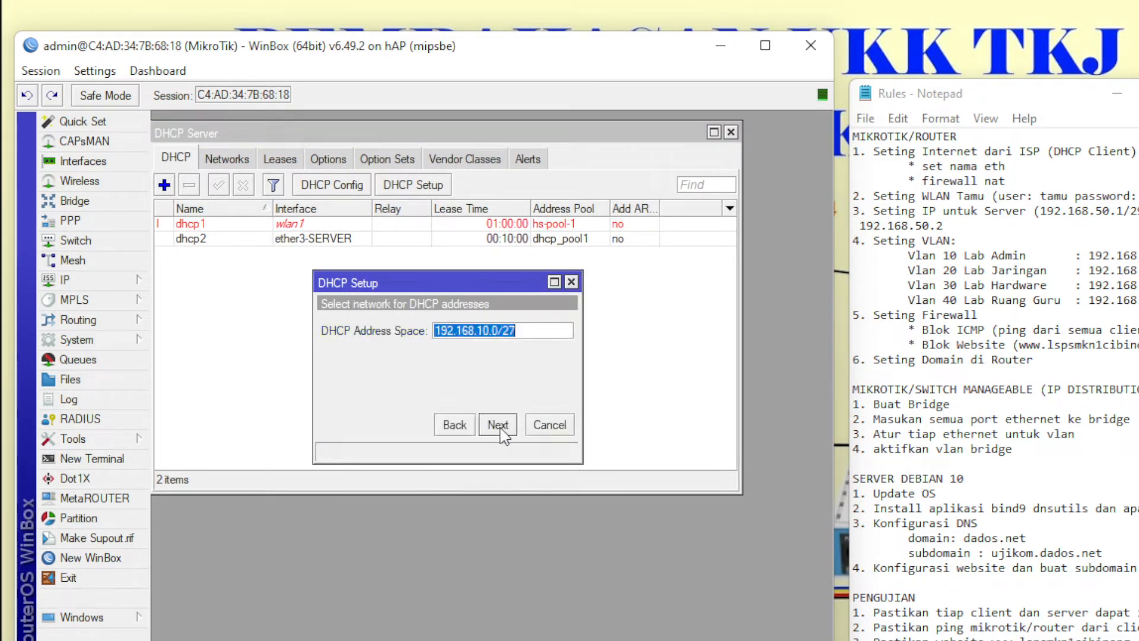
{"action": "left_click", "coordinate": [499, 425]}
{"action": "left_click", "coordinate": [498, 425]}
{"action": "left_click", "coordinate": [498, 425]}
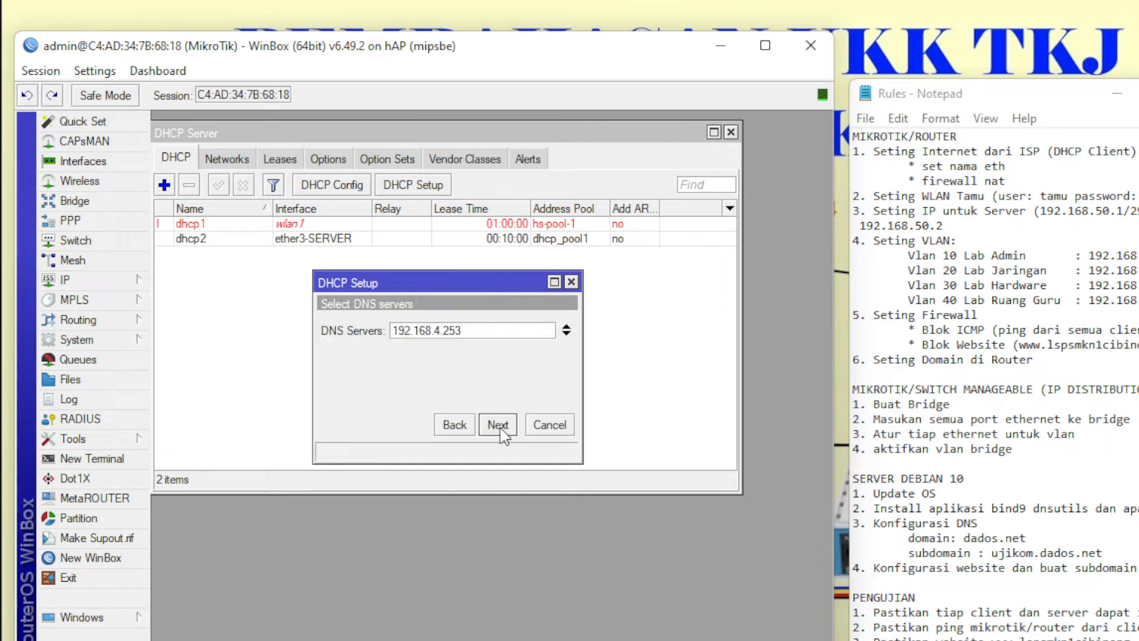
- Set DNS servers 192.168.50.2 and 8.8.8.8 and finish the labAdmin DHCP setup
{"action": "left_click", "coordinate": [473, 337]}
{"action": "left_click_drag", "start_coordinate": [472, 336], "coordinate": [440, 327]}
{"action": "key", "text": "BackSpace"}
{"action": "left_click", "coordinate": [567, 334]}
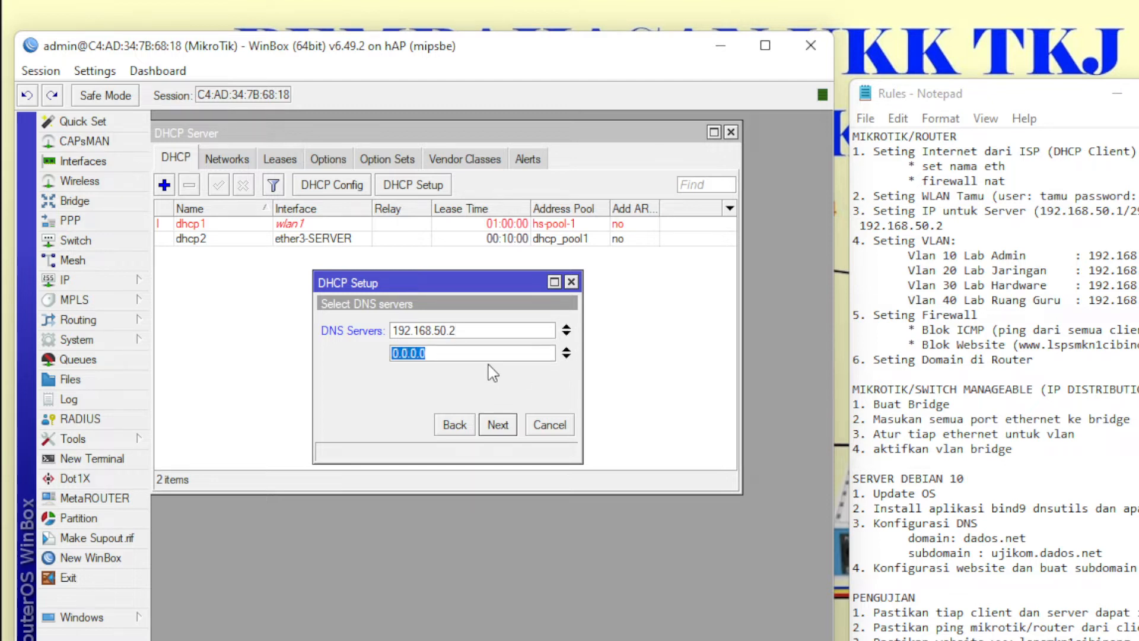
{"action": "type", "text": "8.8.8.8"}
{"action": "left_click_drag", "start_coordinate": [446, 352], "coordinate": [363, 350]}
{"action": "right_click", "coordinate": [403, 350]}
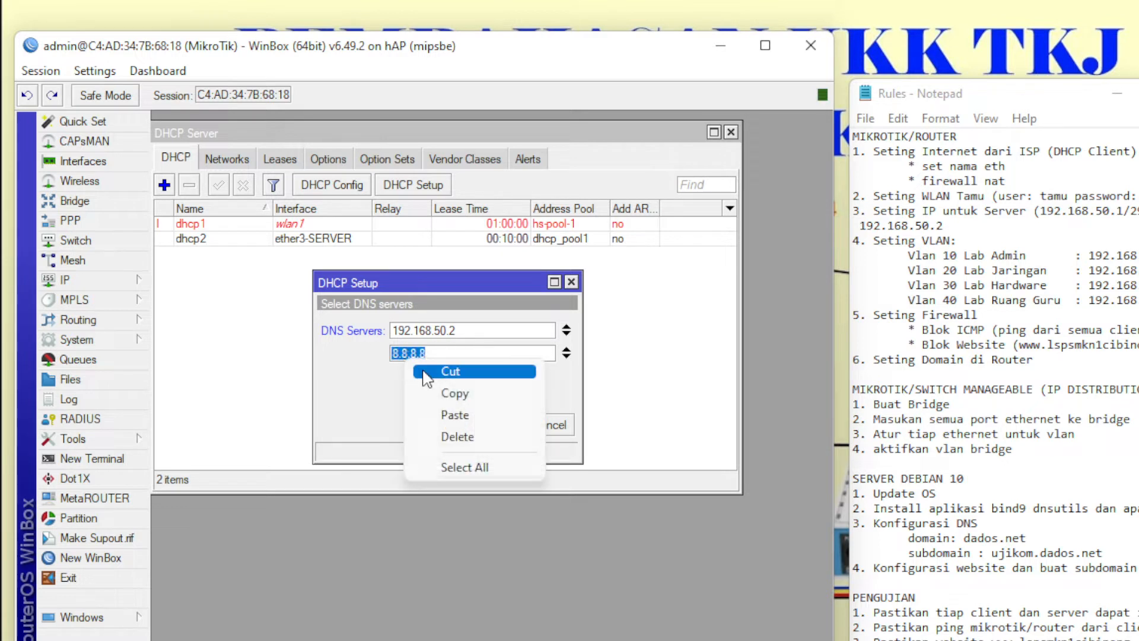
{"action": "left_click", "coordinate": [455, 393]}
{"action": "left_click", "coordinate": [512, 429]}
{"action": "left_click", "coordinate": [508, 427]}
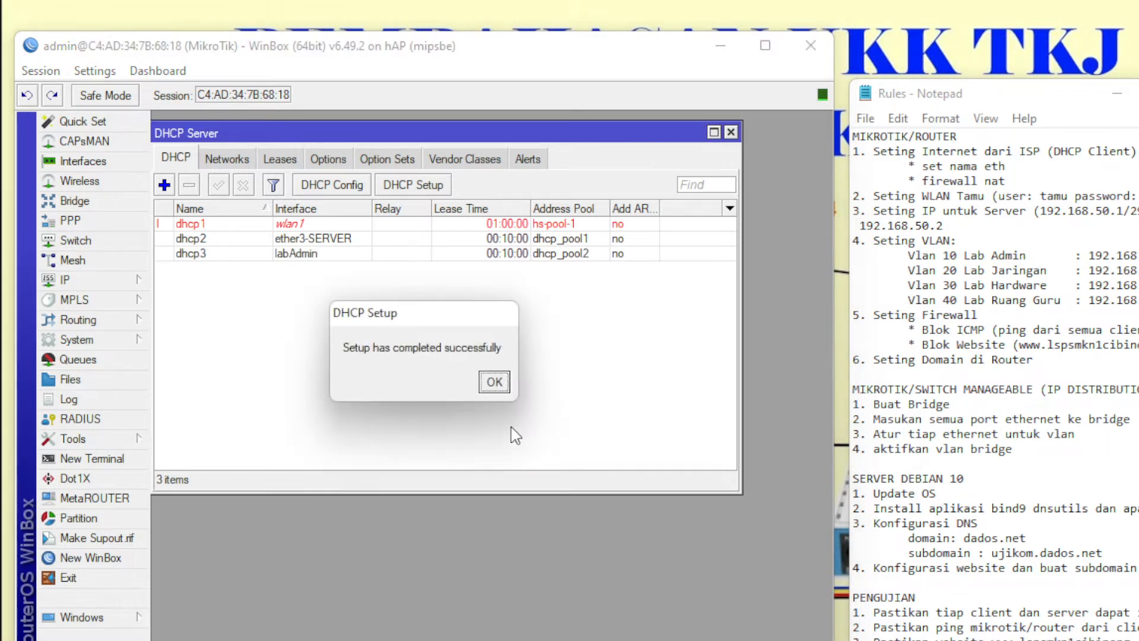
{"action": "left_click", "coordinate": [497, 387]}
- Run DHCP Setup on labHardware, accepting the 192.168.30.0/24 address space, gateway, pool and DNS
{"action": "left_click", "coordinate": [418, 183]}
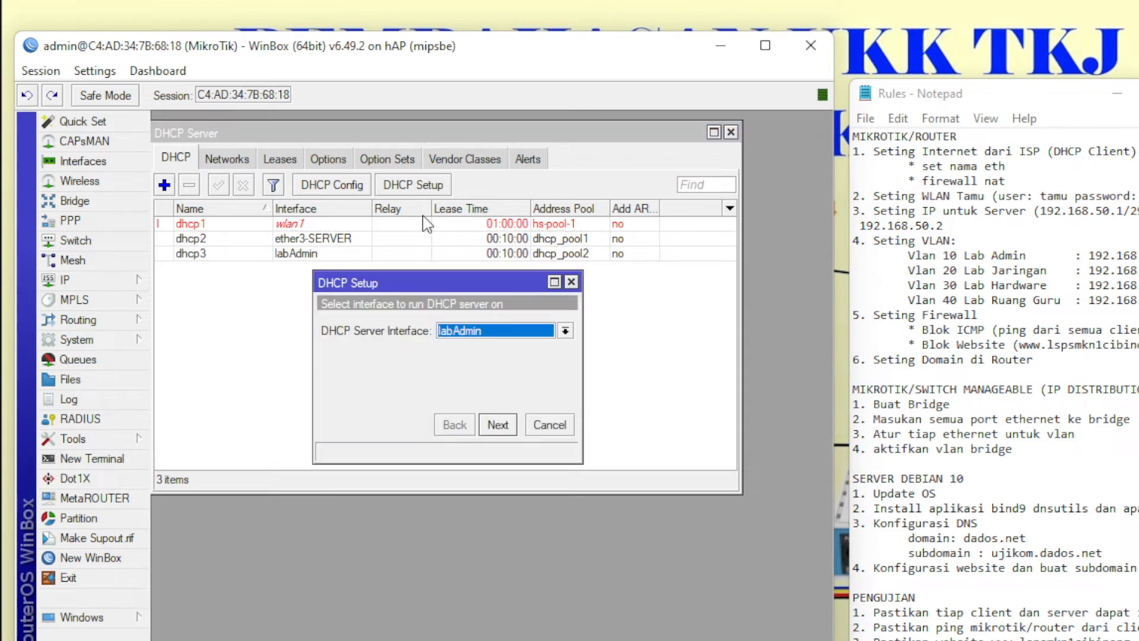
{"action": "left_click", "coordinate": [484, 330]}
{"action": "left_click", "coordinate": [486, 437]}
{"action": "left_click", "coordinate": [496, 425]}
{"action": "left_click", "coordinate": [495, 424]}
{"action": "left_click", "coordinate": [496, 424]}
{"action": "left_click", "coordinate": [496, 425]}
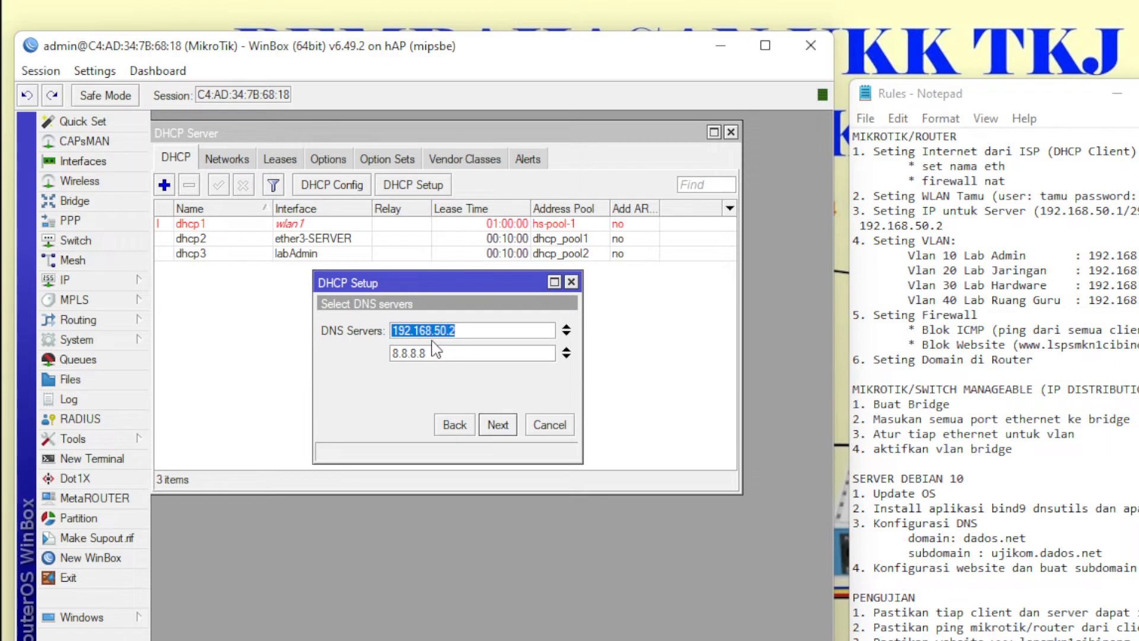
{"action": "left_click", "coordinate": [502, 425]}
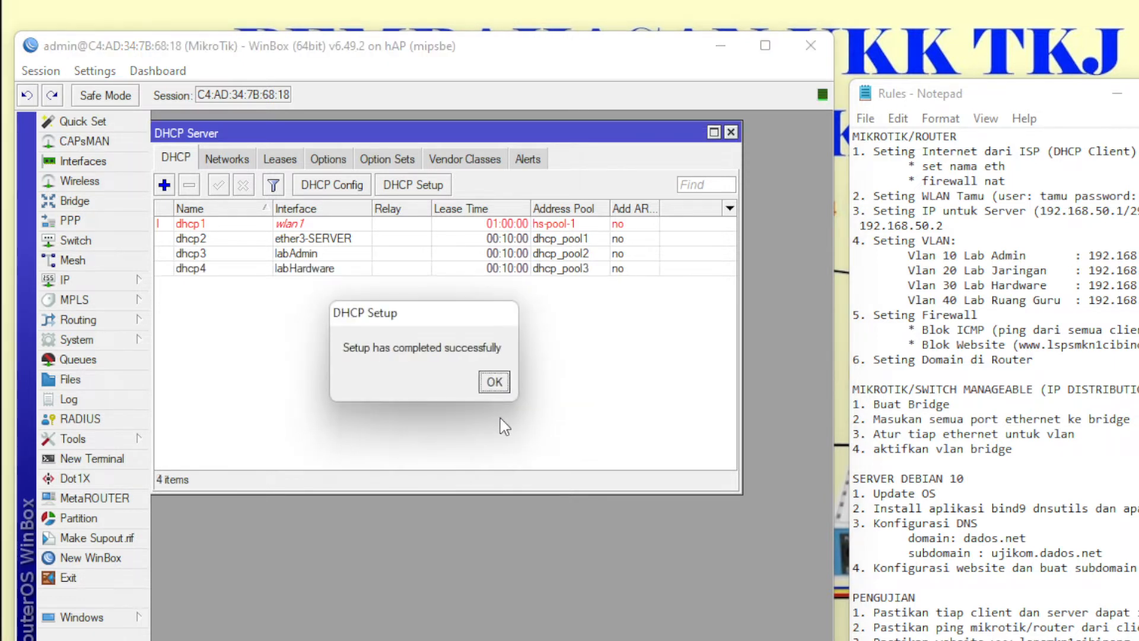
{"action": "left_click", "coordinate": [493, 385]}
- Create a DHCP server on labJaringan with gateway 192.168.20.1 and a 00:10:00 lease time
{"action": "left_click", "coordinate": [429, 189]}
{"action": "left_click", "coordinate": [510, 331]}
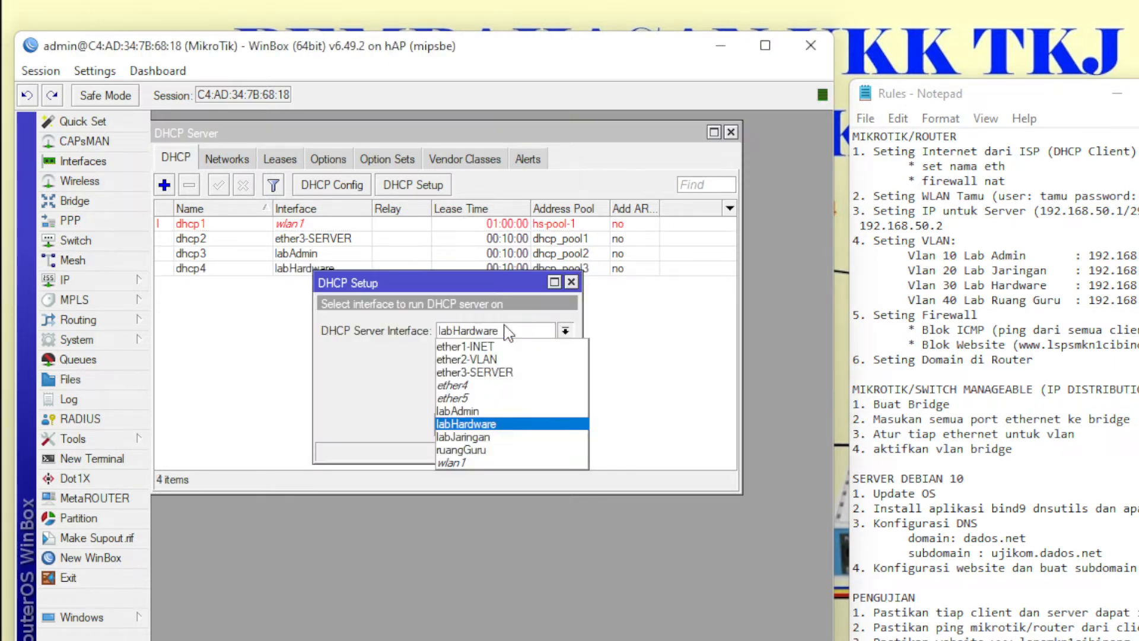
{"action": "left_click", "coordinate": [497, 439]}
{"action": "left_click", "coordinate": [497, 426]}
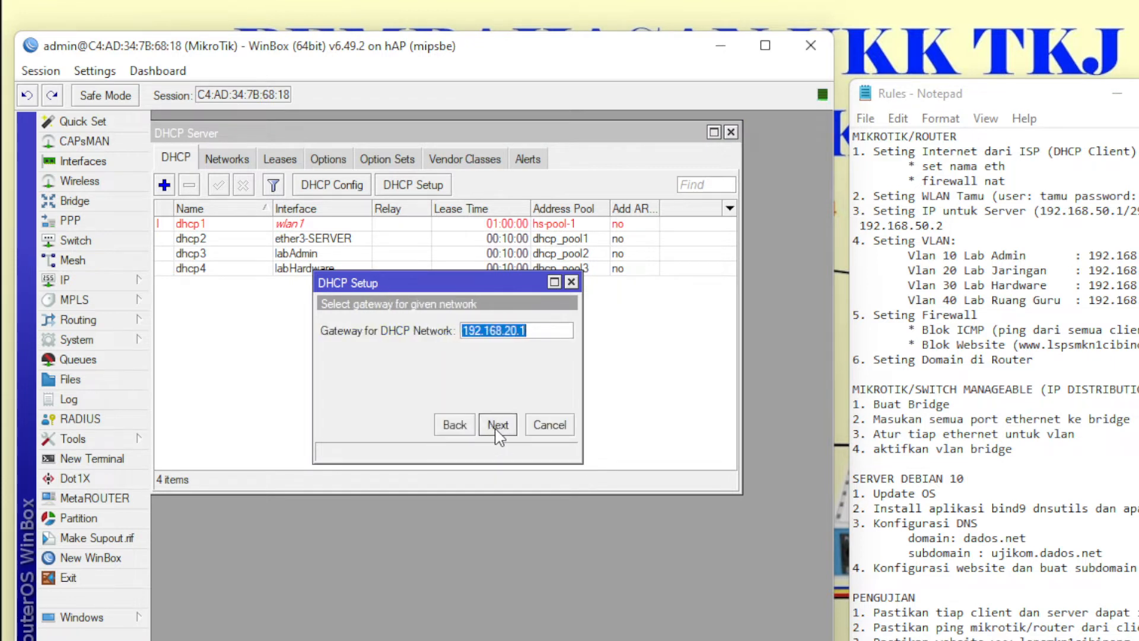
{"action": "left_click", "coordinate": [497, 426]}
{"action": "left_click", "coordinate": [497, 425]}
{"action": "left_click", "coordinate": [497, 425]}
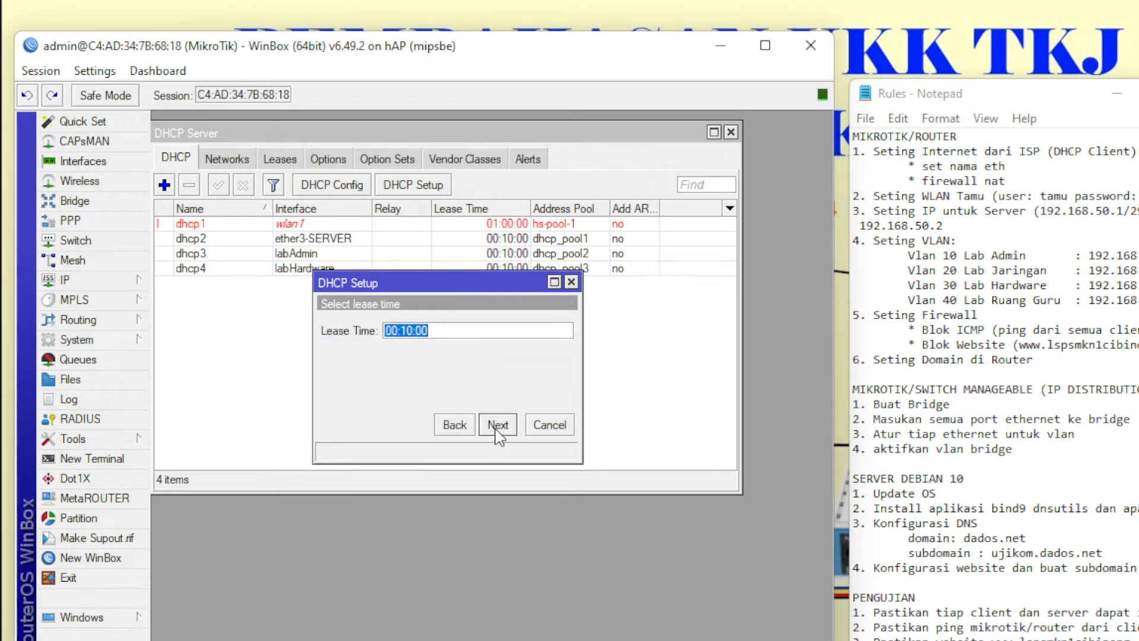
{"action": "left_click", "coordinate": [497, 425]}
{"action": "left_click", "coordinate": [493, 385]}
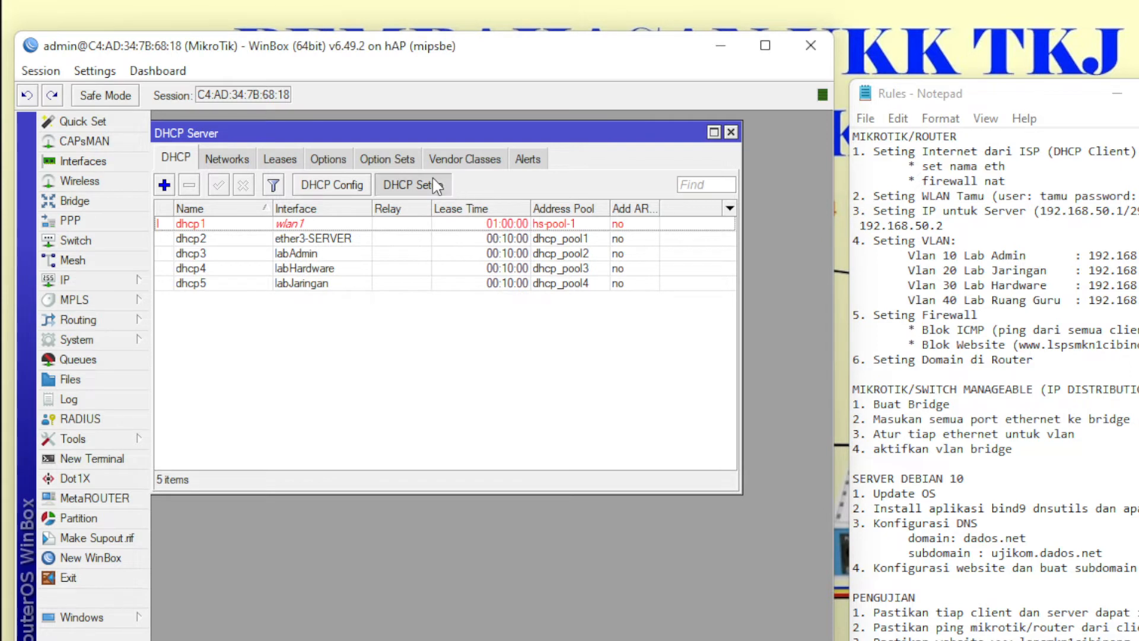
- Create a DHCP server on ruangGuru with gateway 192.168.40.1 and pool 192.168.40.2-192.168.40.254, then list networks
{"action": "left_click", "coordinate": [413, 184]}
{"action": "left_click", "coordinate": [516, 332]}
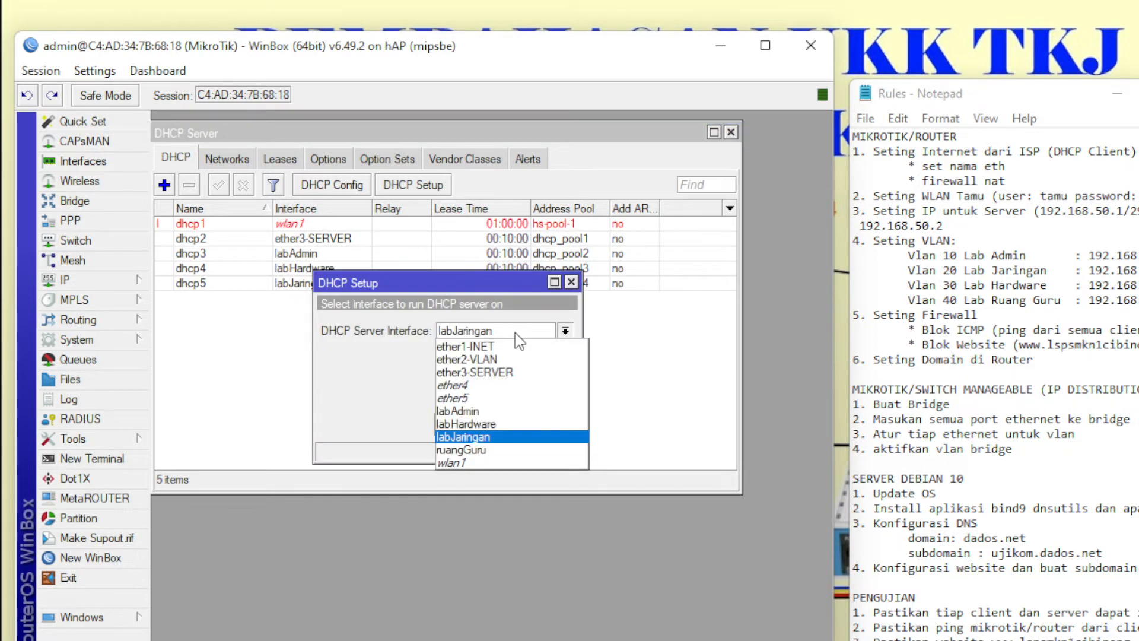
{"action": "left_click", "coordinate": [505, 449]}
{"action": "left_click", "coordinate": [498, 423]}
{"action": "left_click", "coordinate": [498, 423]}
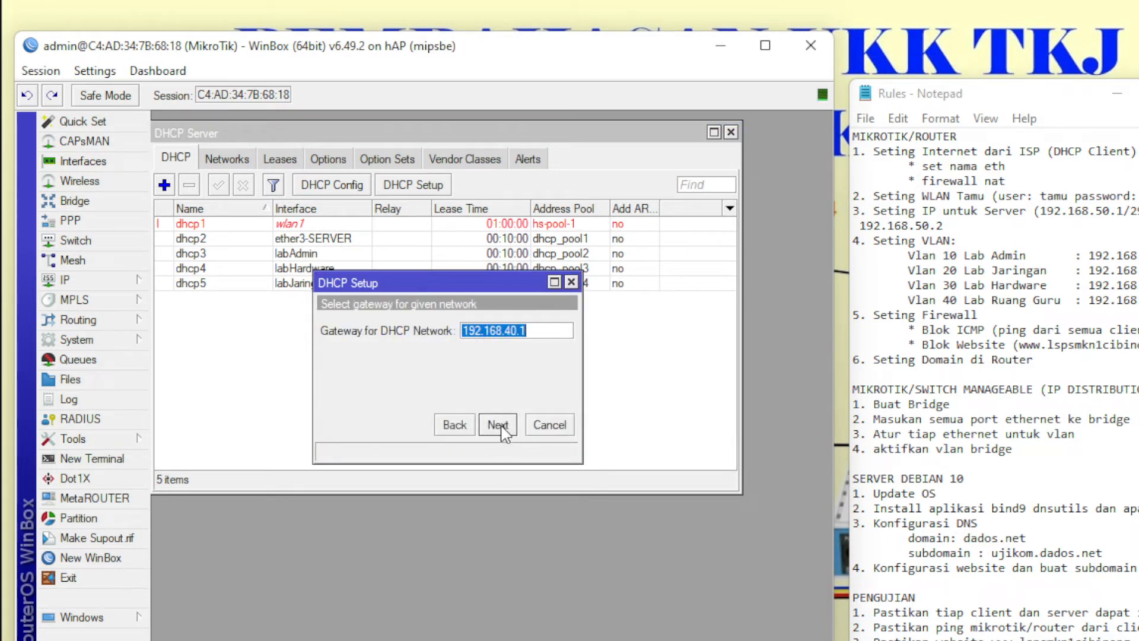
{"action": "left_click", "coordinate": [498, 424]}
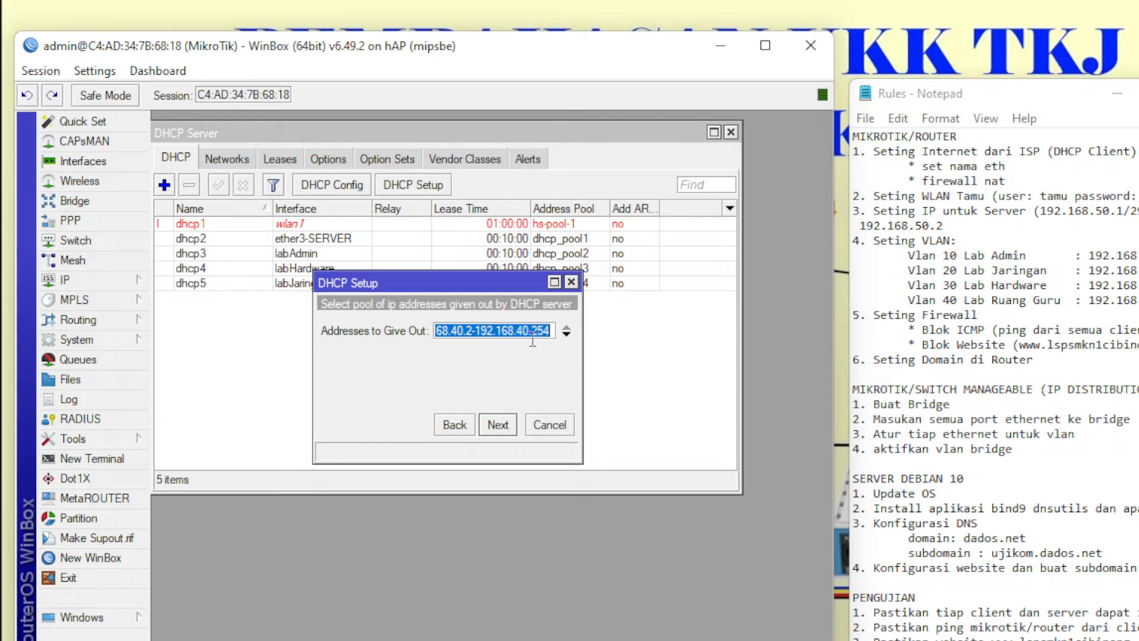
{"action": "left_click", "coordinate": [472, 328]}
{"action": "left_click_drag", "start_coordinate": [444, 327], "coordinate": [411, 328]}
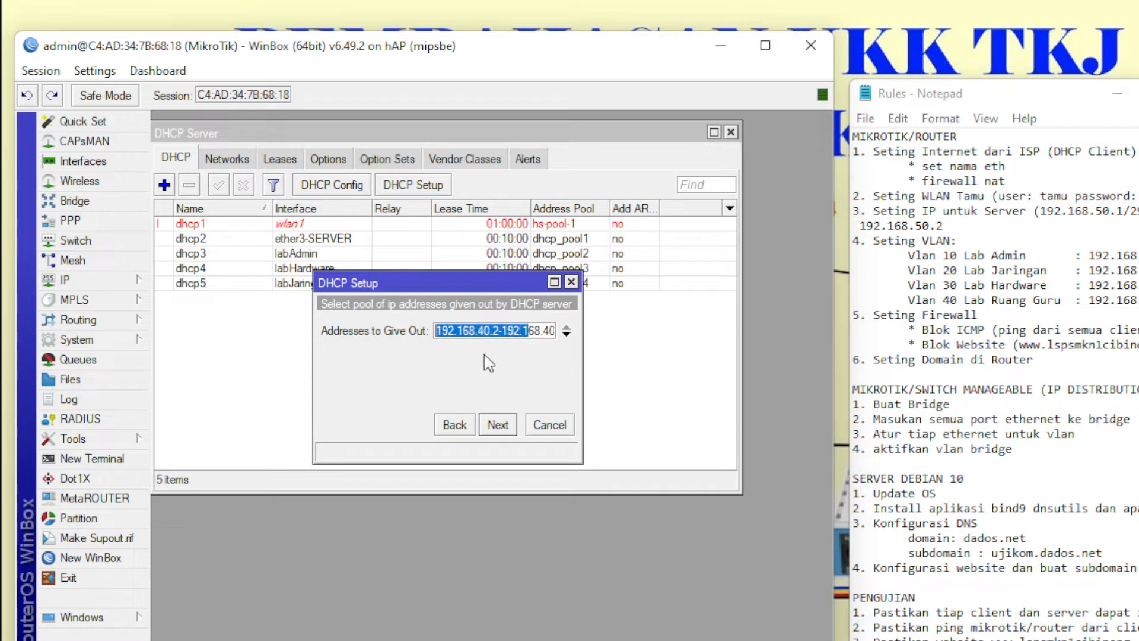
{"action": "left_click", "coordinate": [503, 428]}
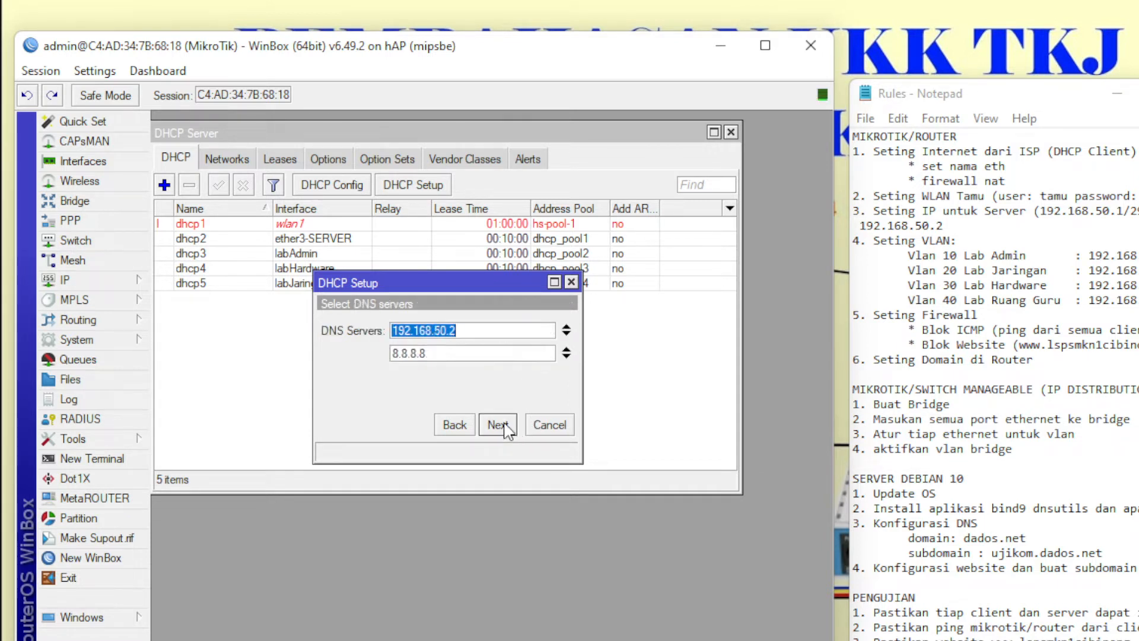
{"action": "left_click", "coordinate": [504, 423]}
{"action": "left_click", "coordinate": [503, 425]}
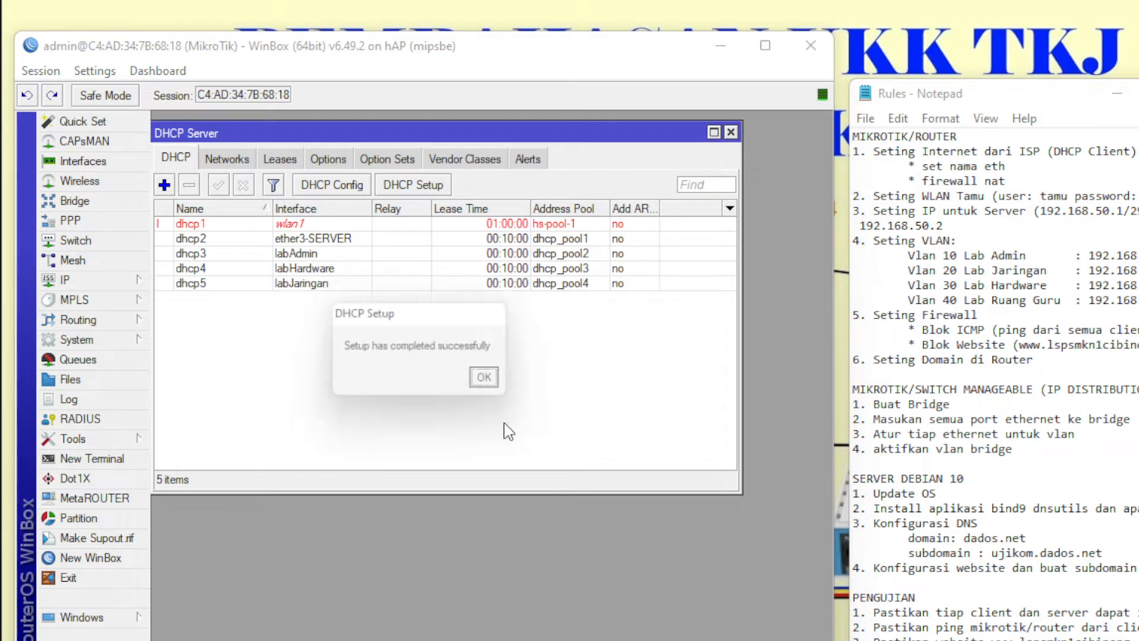
{"action": "left_click", "coordinate": [492, 379]}
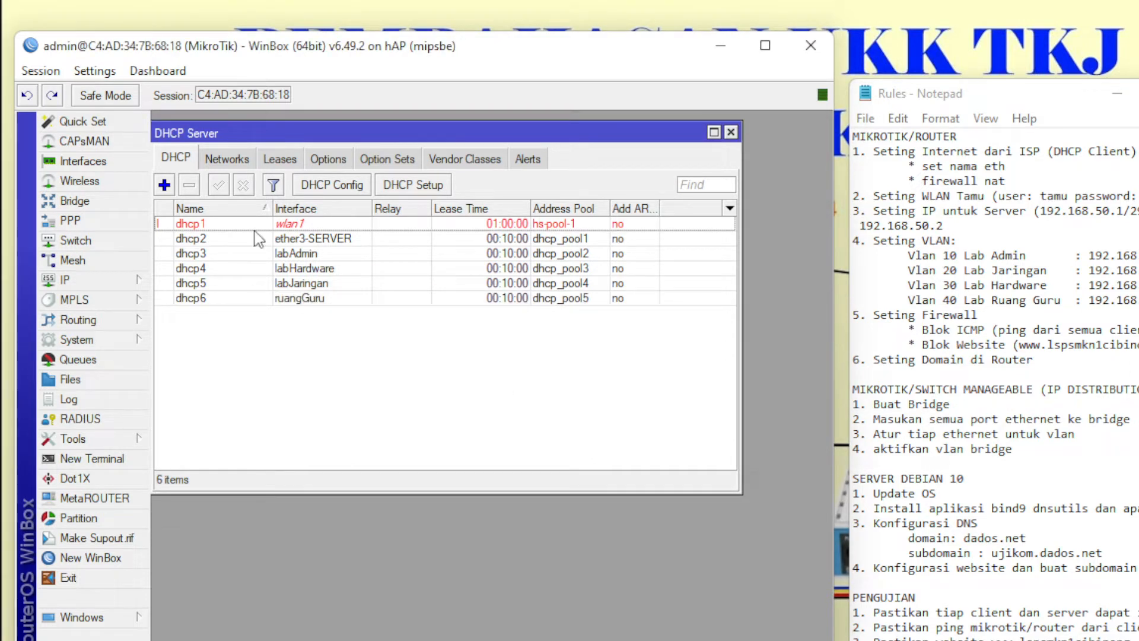
{"action": "left_click", "coordinate": [245, 156]}
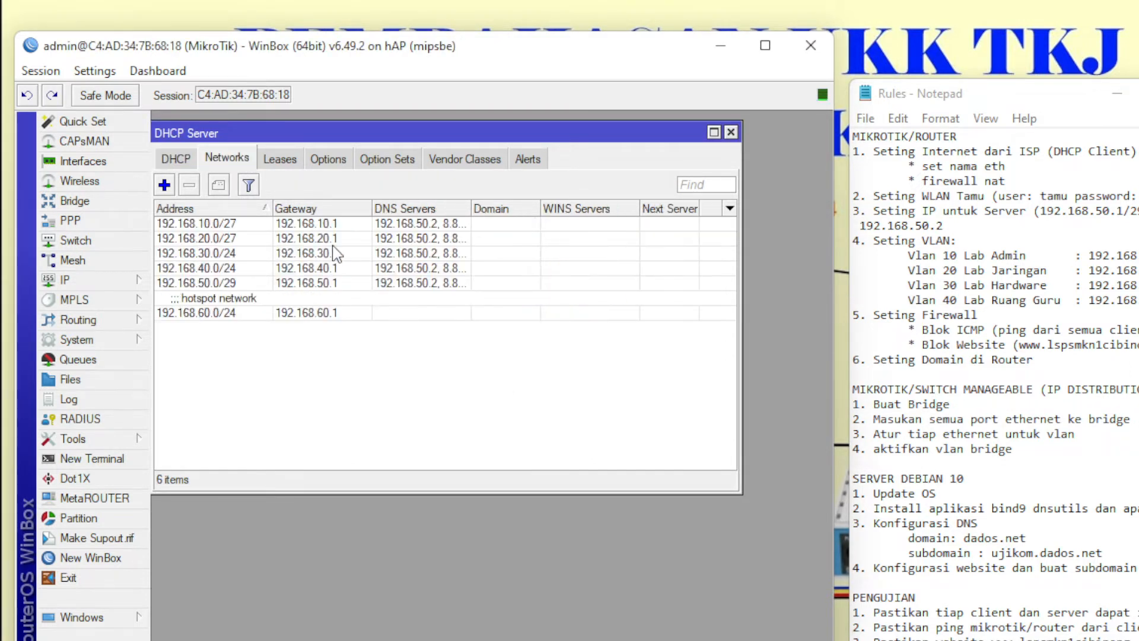
- Give the 192.168.60.0/24 hotspot network DNS servers 192.168.50.2 and 8.8.8.8
{"action": "left_click", "coordinate": [429, 253]}
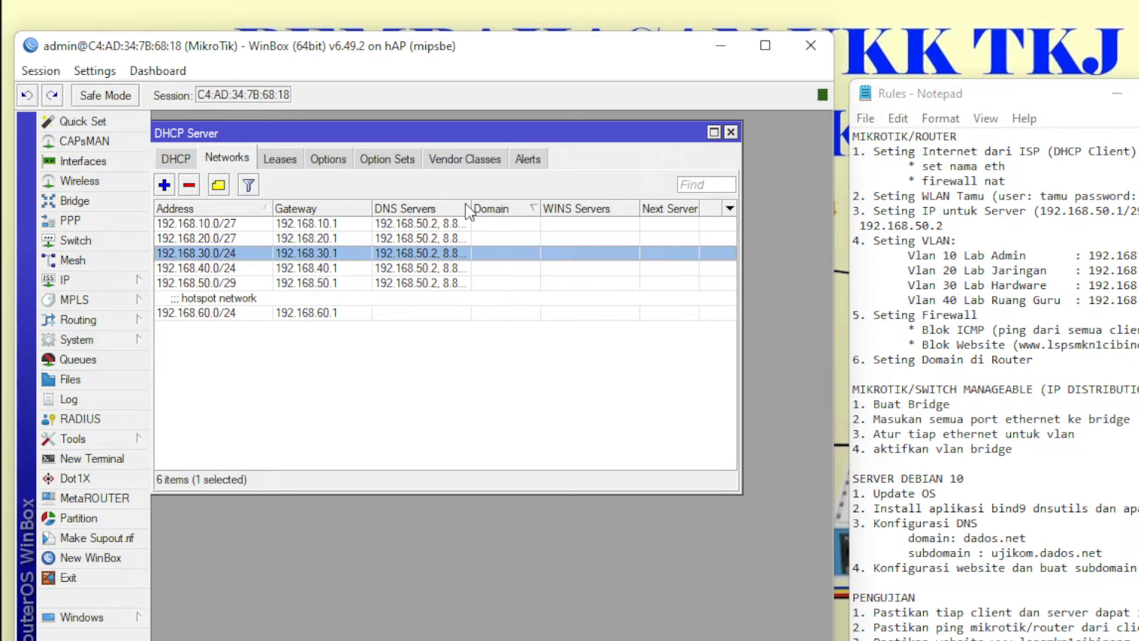
{"action": "left_click_drag", "start_coordinate": [468, 209], "coordinate": [581, 209]}
{"action": "left_click", "coordinate": [298, 316]}
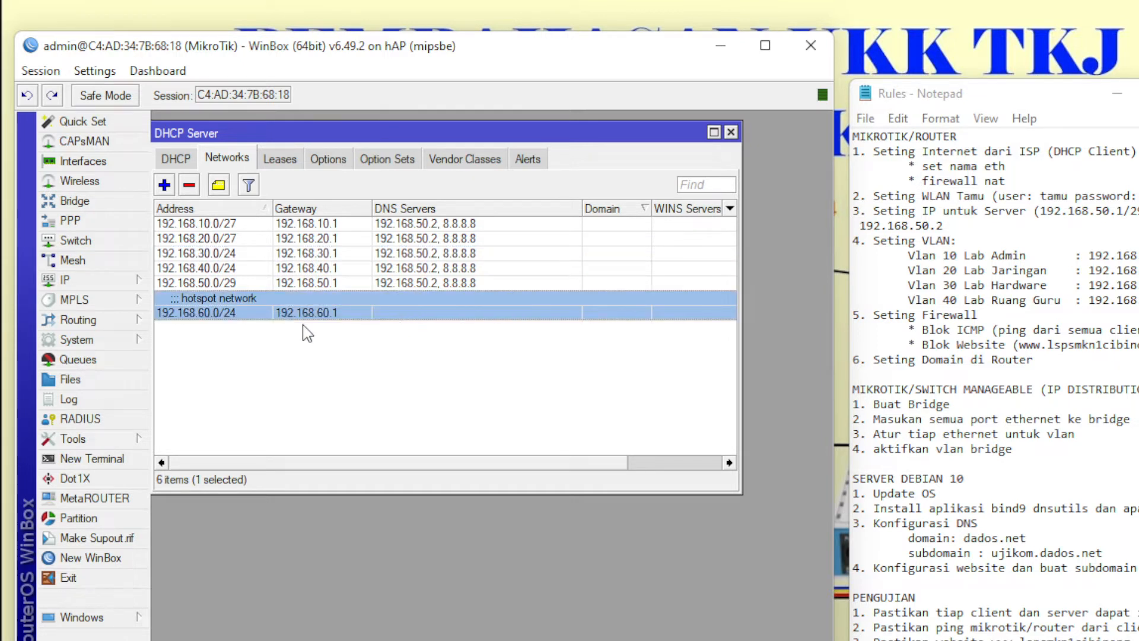
{"action": "double_click", "coordinate": [388, 322]}
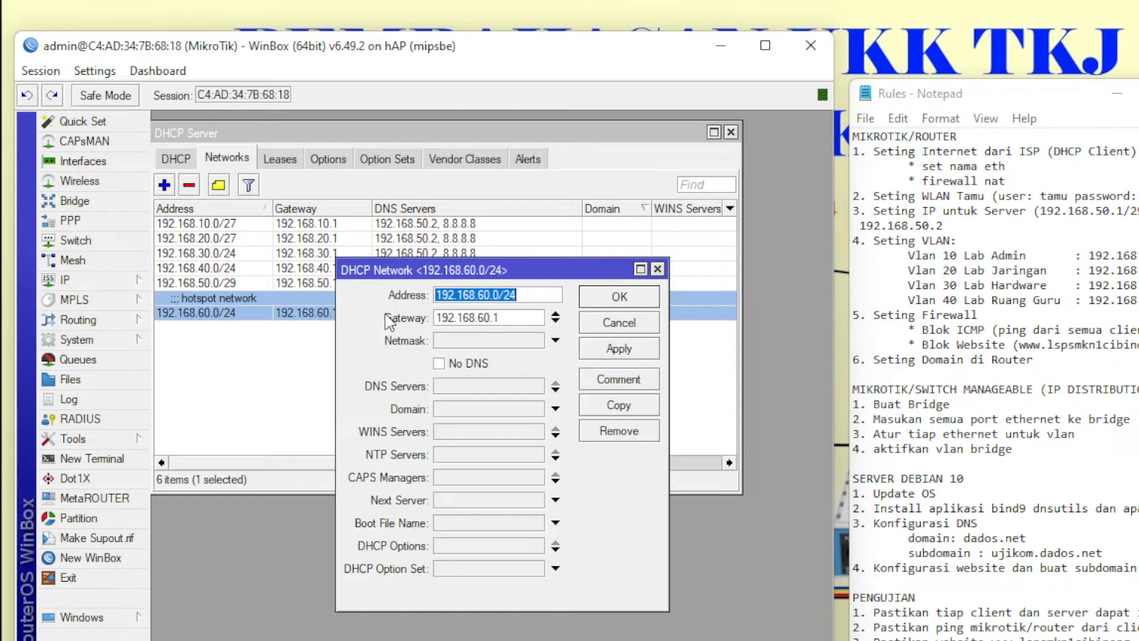
{"action": "left_click", "coordinate": [502, 387]}
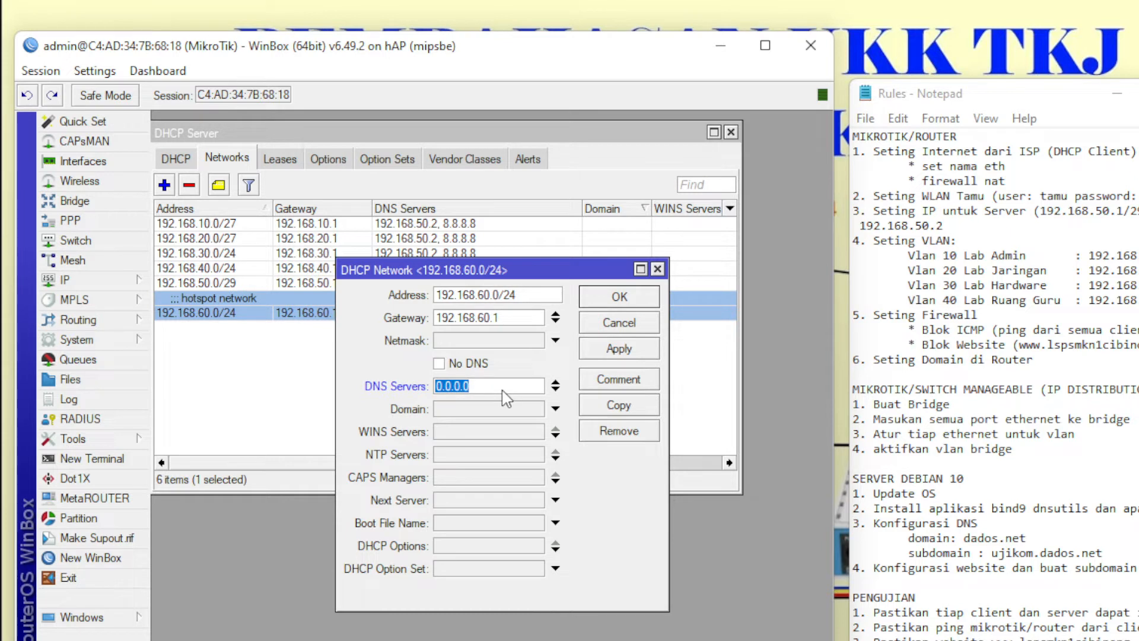
{"action": "type", "text": "192.168.50.2"}
{"action": "left_click", "coordinate": [556, 389]}
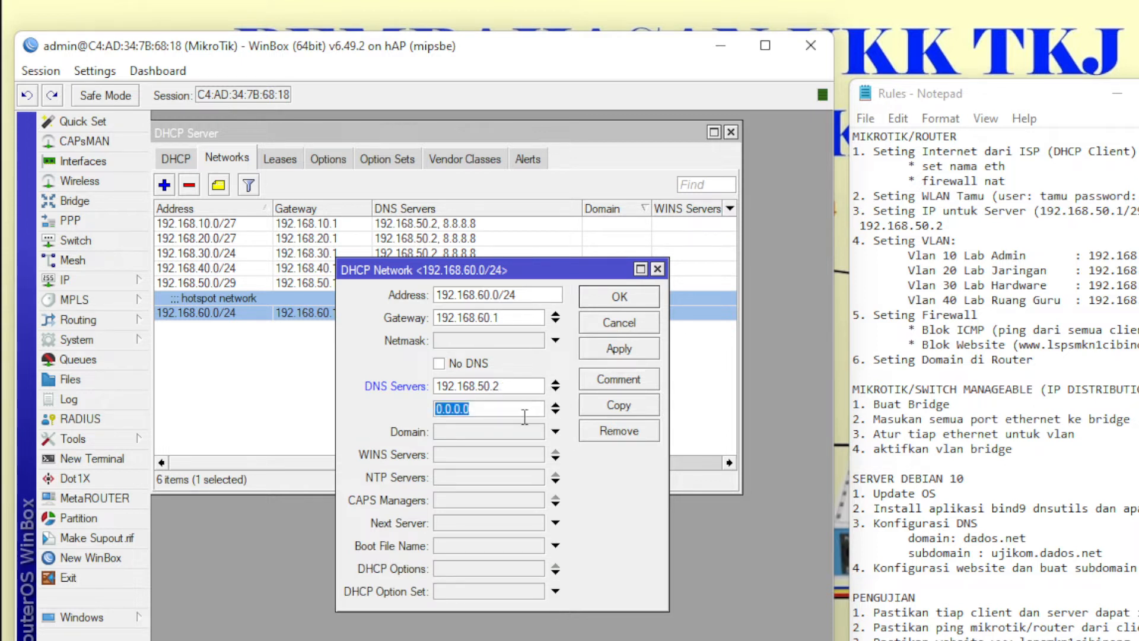
{"action": "type", "text": "8.8.8.8"}
{"action": "left_click", "coordinate": [601, 351]}
{"action": "left_click", "coordinate": [620, 300]}
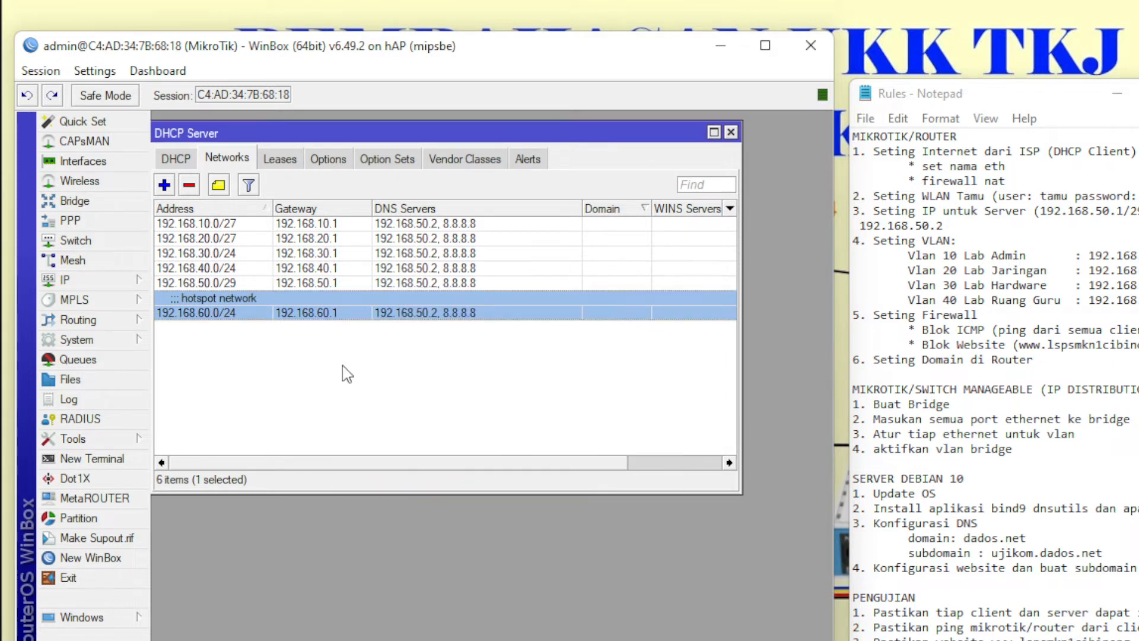
- Review the 192.168.20.0/27, 192.168.40.0/24, 192.168.60.0/24 and 192.168.50.0/29 network entries
{"action": "left_click", "coordinate": [347, 374]}
{"action": "right_click", "coordinate": [294, 312]}
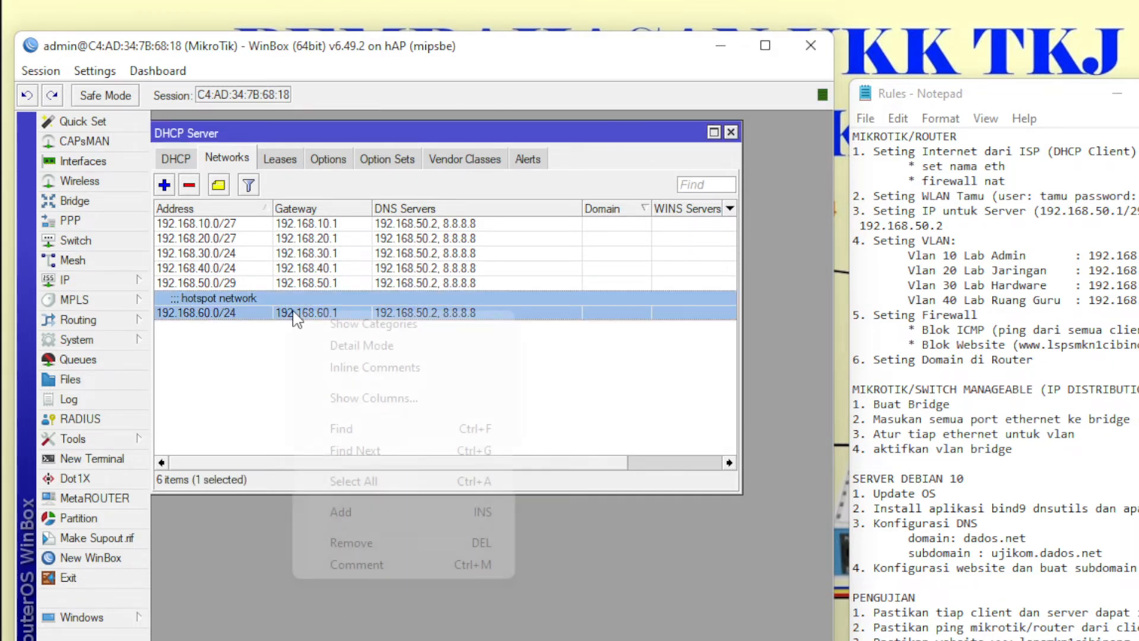
{"action": "left_click", "coordinate": [267, 350]}
{"action": "left_click", "coordinate": [264, 238]}
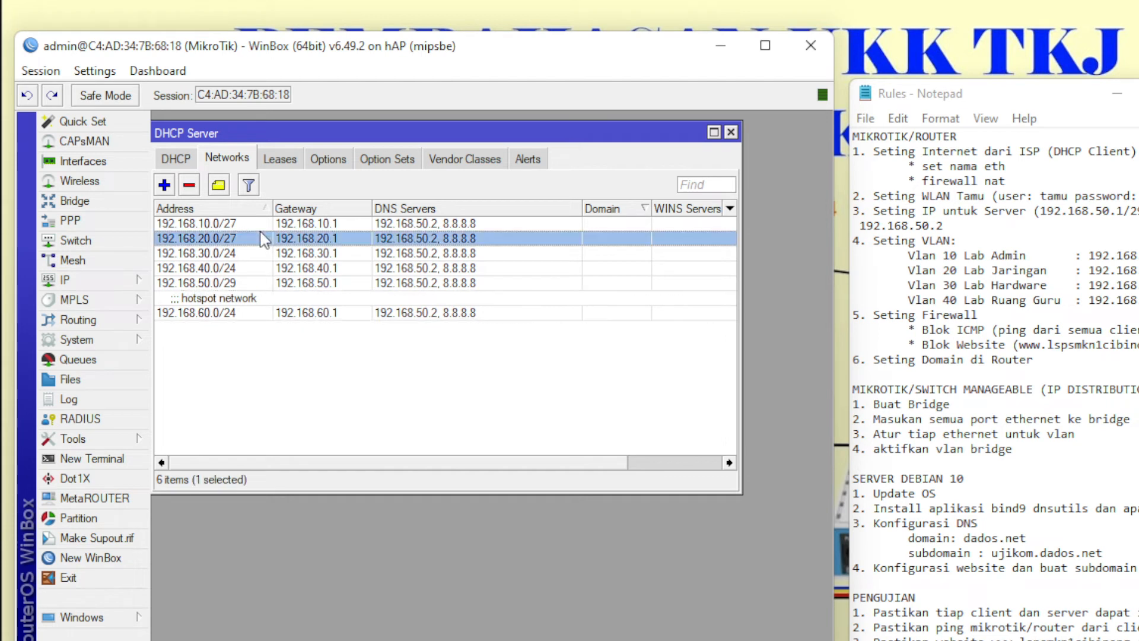
{"action": "left_click", "coordinate": [262, 268]}
{"action": "left_click", "coordinate": [259, 298]}
{"action": "left_click", "coordinate": [260, 287]}
{"action": "left_click", "coordinate": [279, 349]}
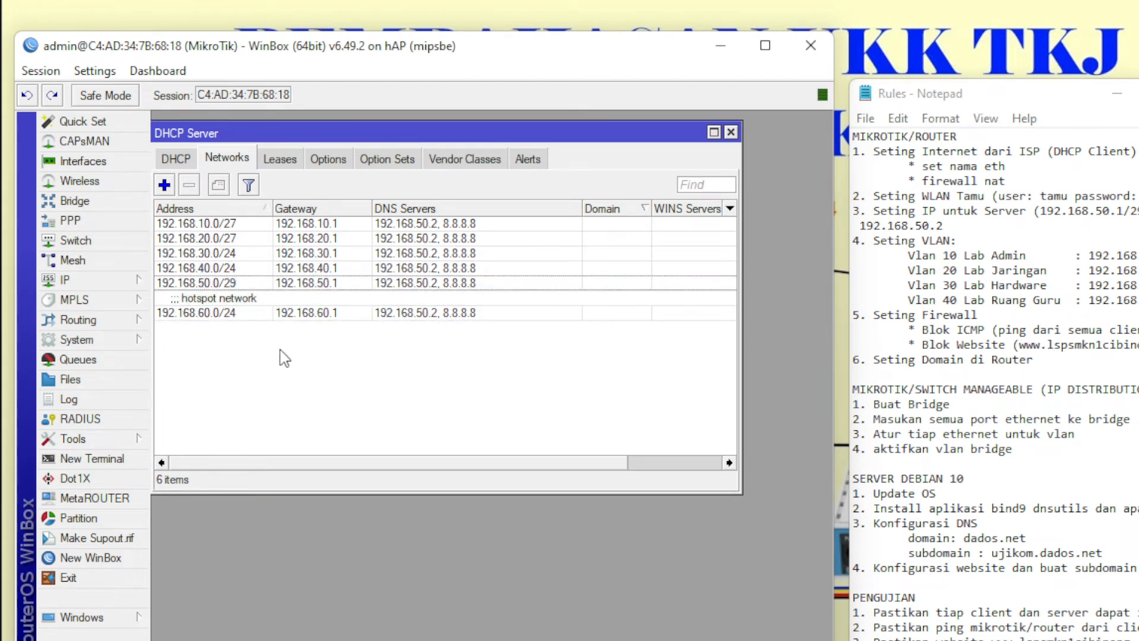
- Return to the DHCP server list and review the firewall tasks in the Rules notes
{"action": "left_click", "coordinate": [177, 159]}
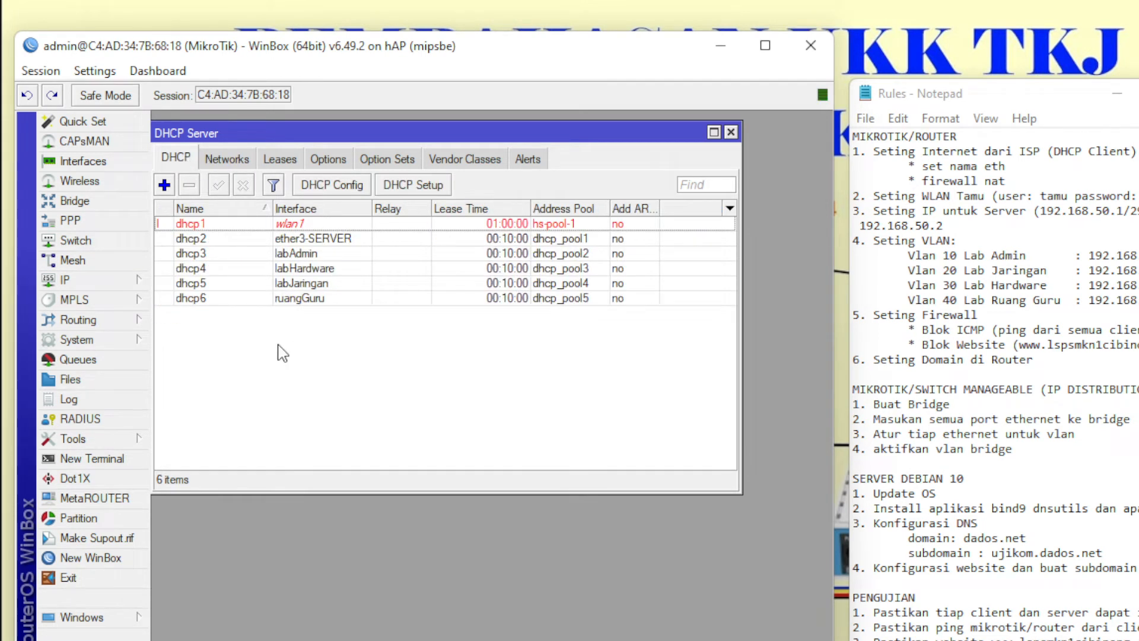
{"action": "left_click", "coordinate": [1069, 346]}
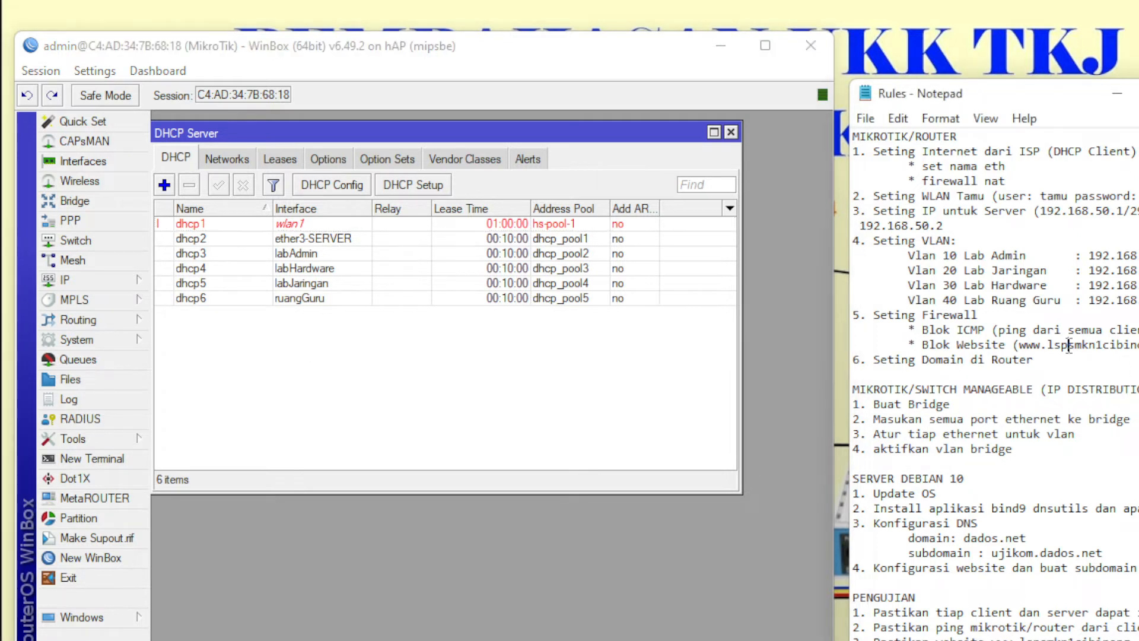
{"action": "left_click_drag", "start_coordinate": [1135, 345], "coordinate": [846, 325]}
{"action": "left_click", "coordinate": [964, 331]}
- Create a new input-chain filter rule matching ICMP from interfaces other than ether3-SERVER
{"action": "left_click", "coordinate": [66, 280]}
{"action": "left_click", "coordinate": [215, 442]}
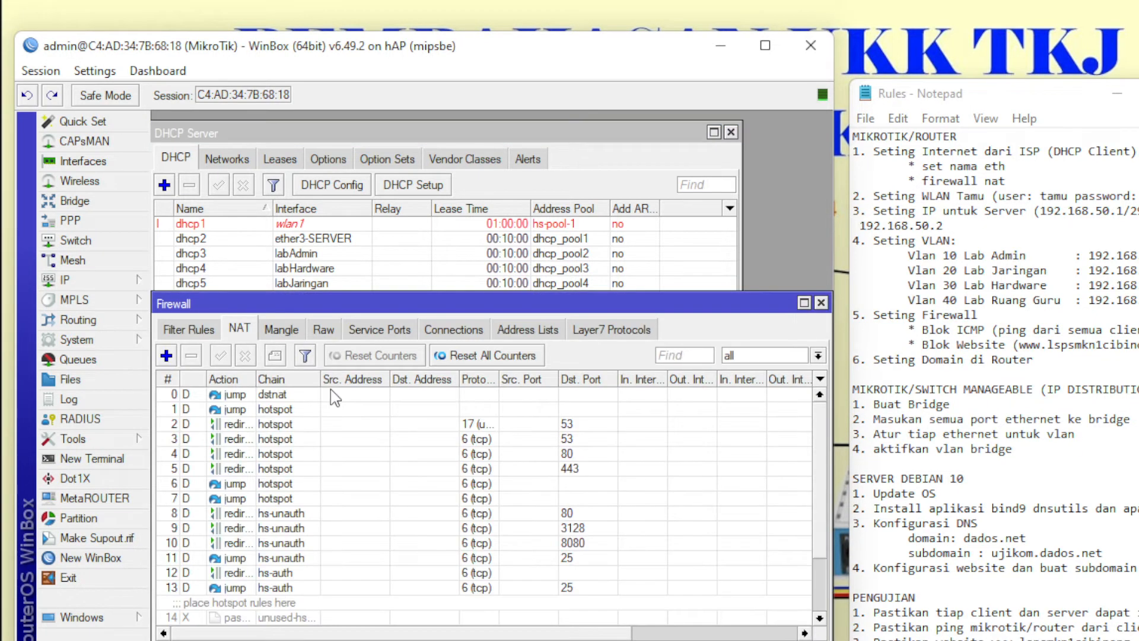
{"action": "left_click", "coordinate": [189, 330]}
{"action": "left_click", "coordinate": [166, 355]}
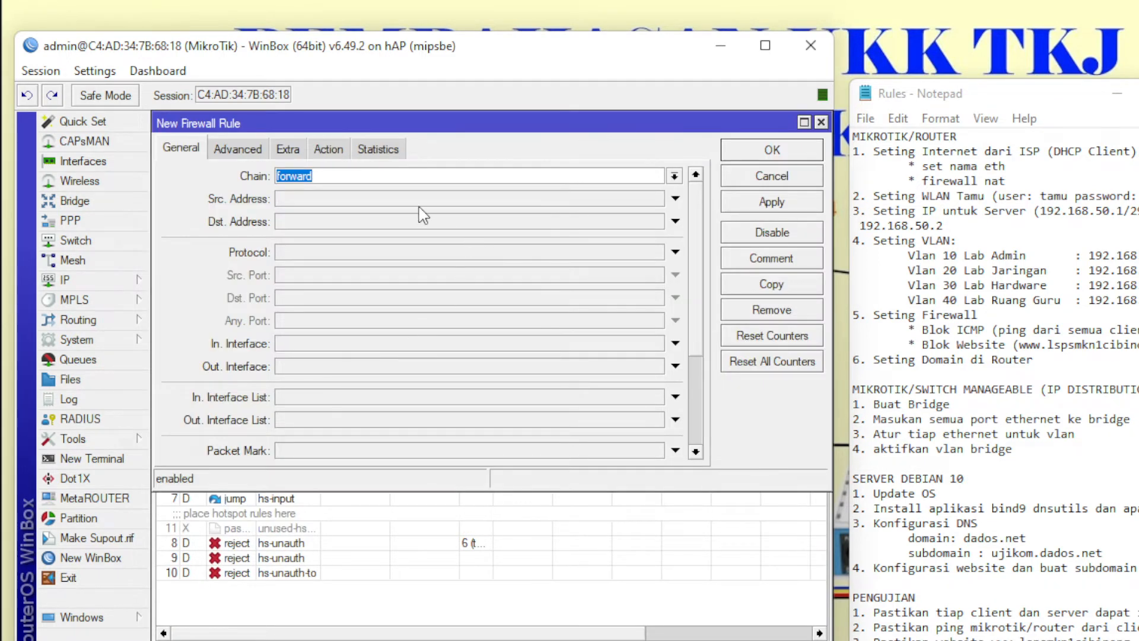
{"action": "left_click", "coordinate": [674, 176]}
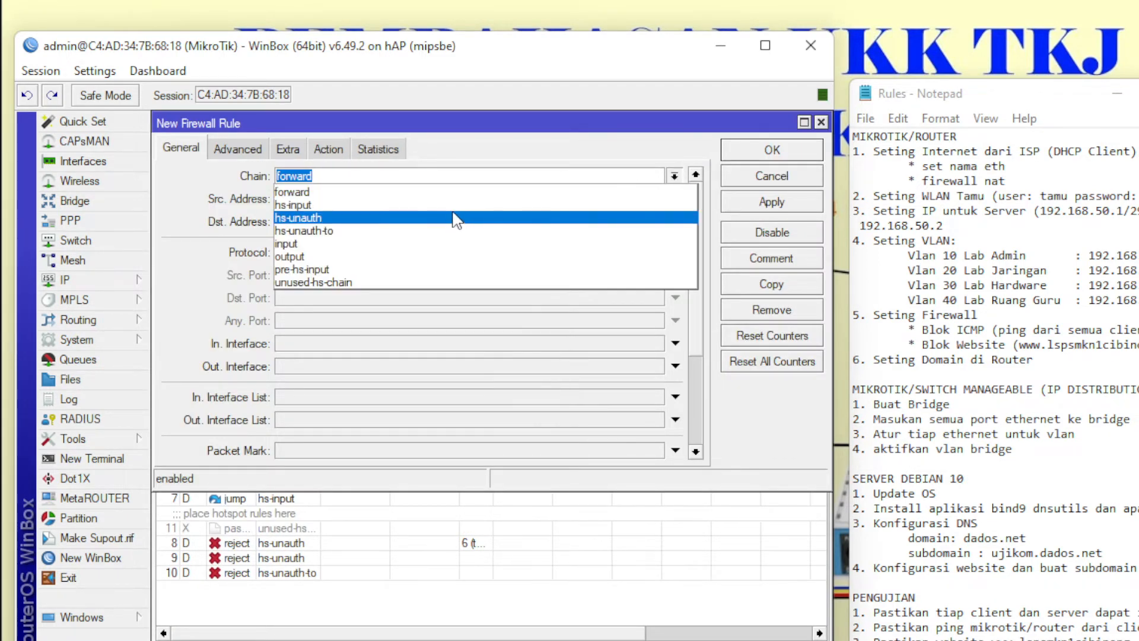
{"action": "left_click", "coordinate": [452, 243]}
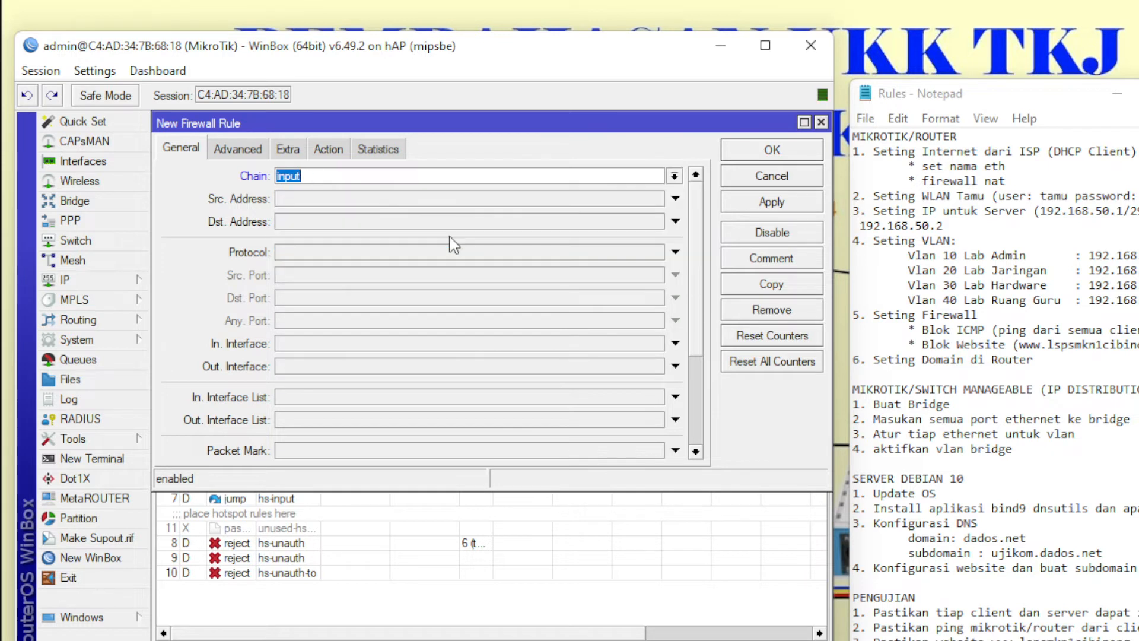
{"action": "left_click", "coordinate": [379, 252]}
{"action": "left_click", "coordinate": [655, 253]}
{"action": "left_click", "coordinate": [561, 272]}
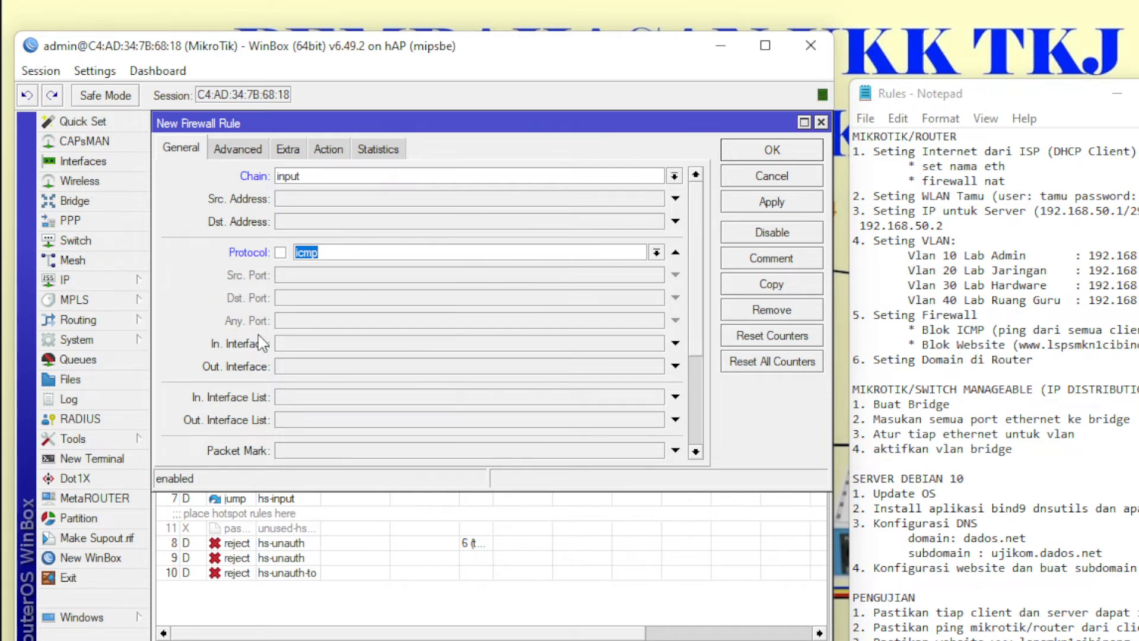
{"action": "left_click", "coordinate": [418, 343]}
{"action": "left_click", "coordinate": [446, 344]}
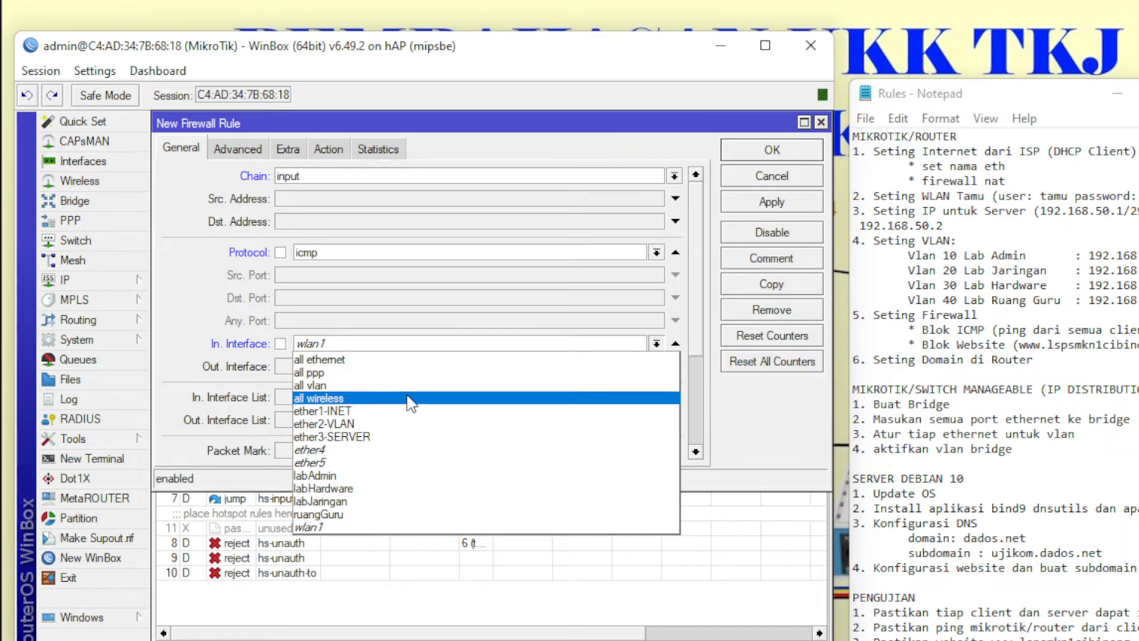
{"action": "left_click", "coordinate": [393, 436]}
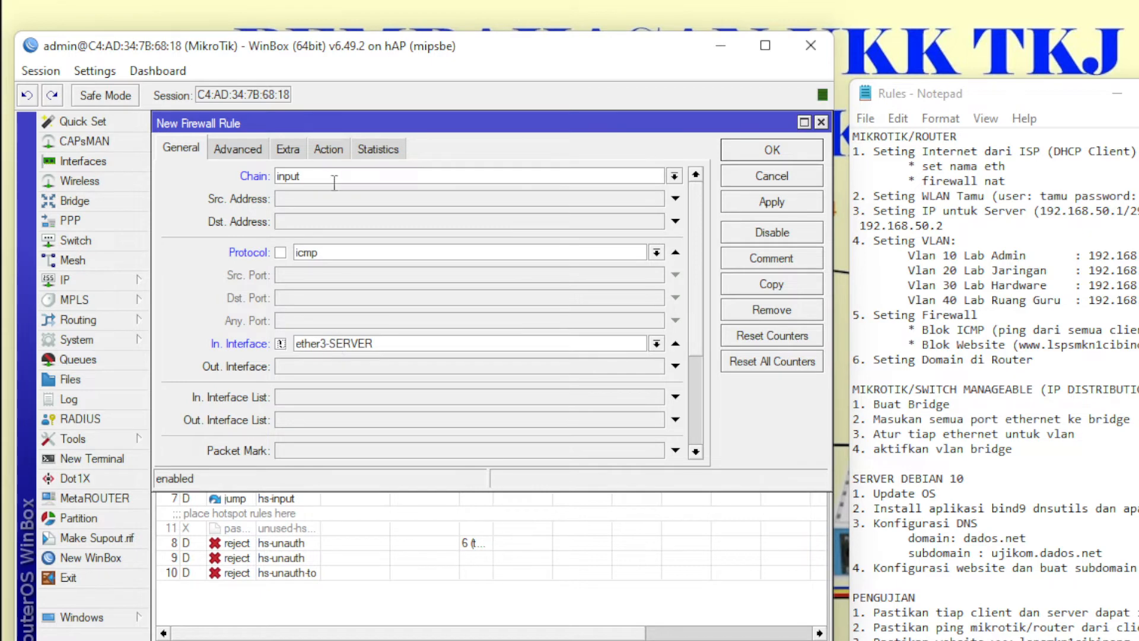
- Set the ICMP rule's action to drop and save it as rule 12
{"action": "left_click", "coordinate": [329, 148]}
{"action": "left_click", "coordinate": [353, 176]}
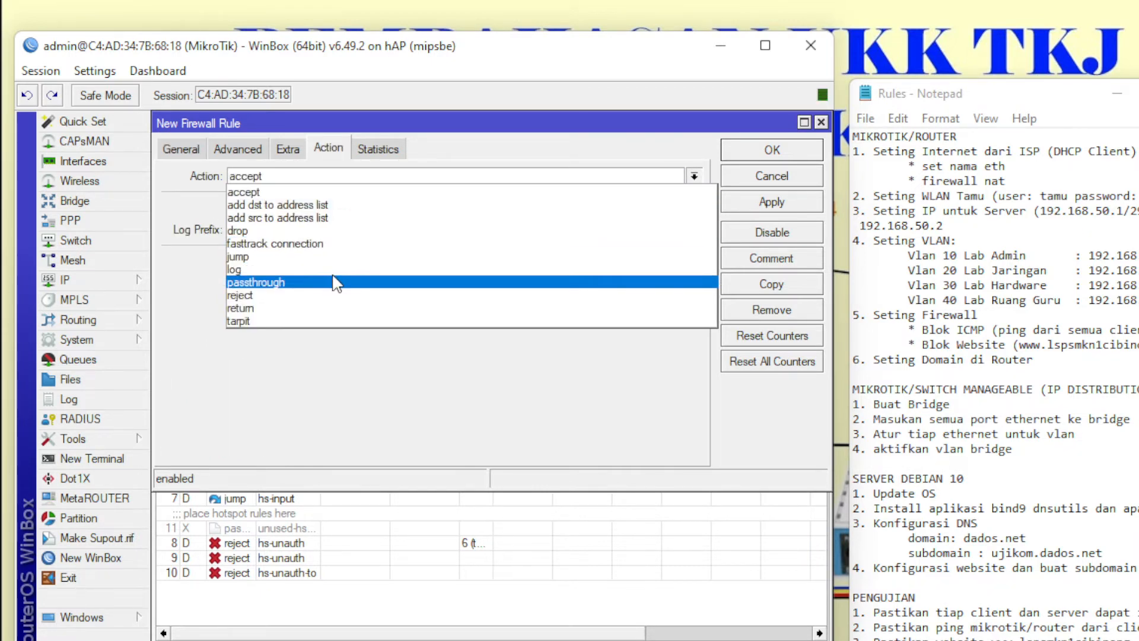
{"action": "left_click", "coordinate": [368, 231]}
{"action": "left_click", "coordinate": [757, 156]}
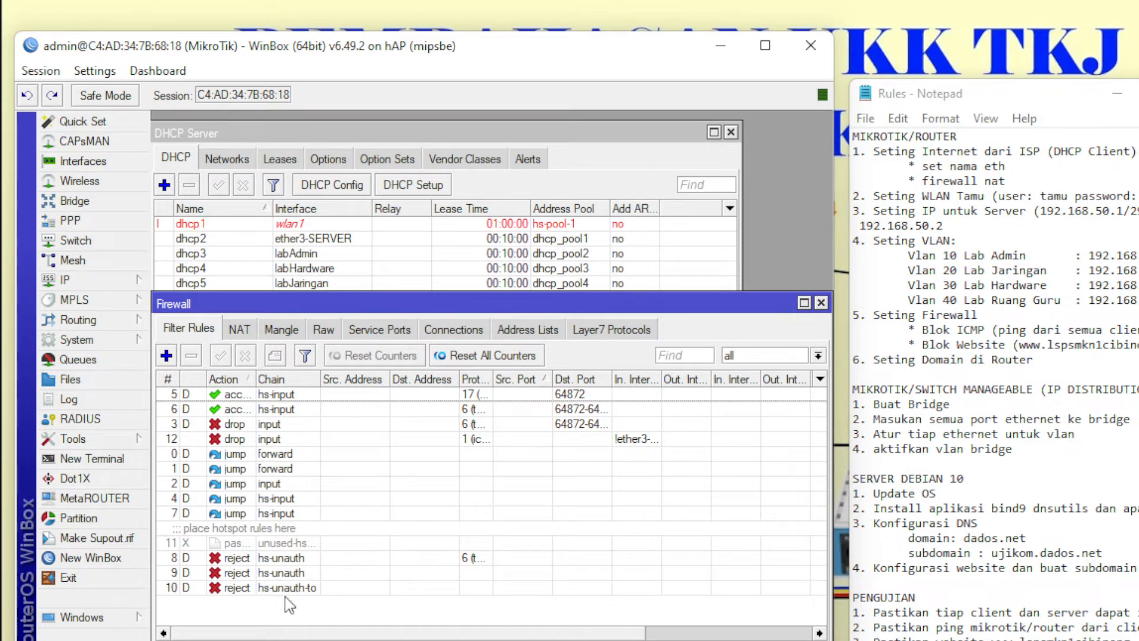
- Inspect the settings of hs-unauth reject rule 8 and ICMP drop rule 12
{"action": "left_click", "coordinate": [286, 560]}
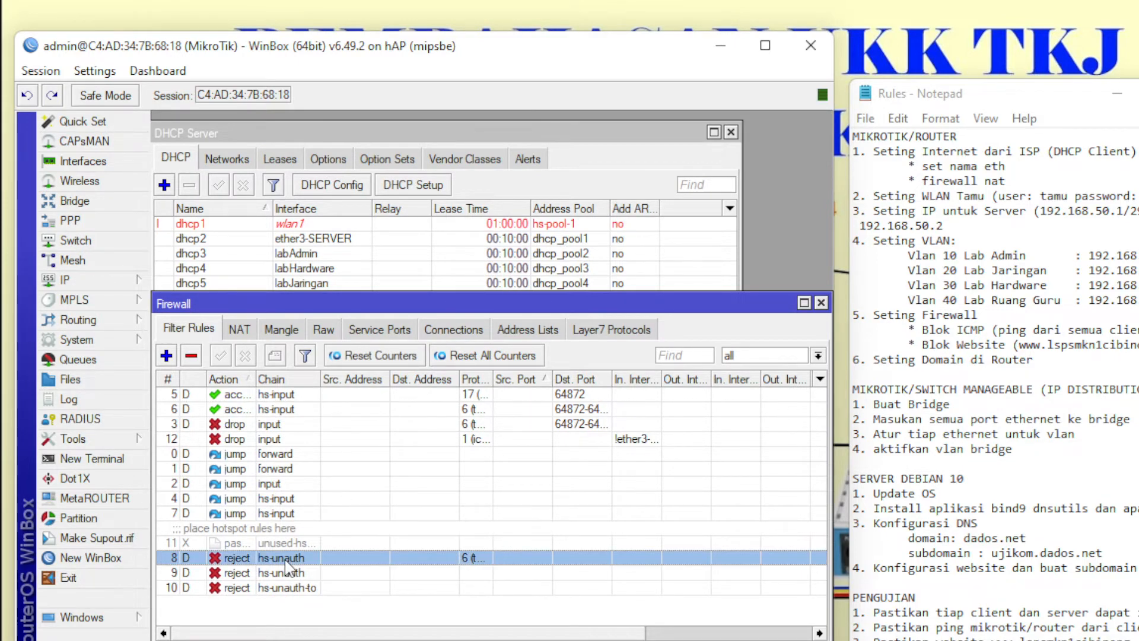
{"action": "double_click", "coordinate": [286, 560]}
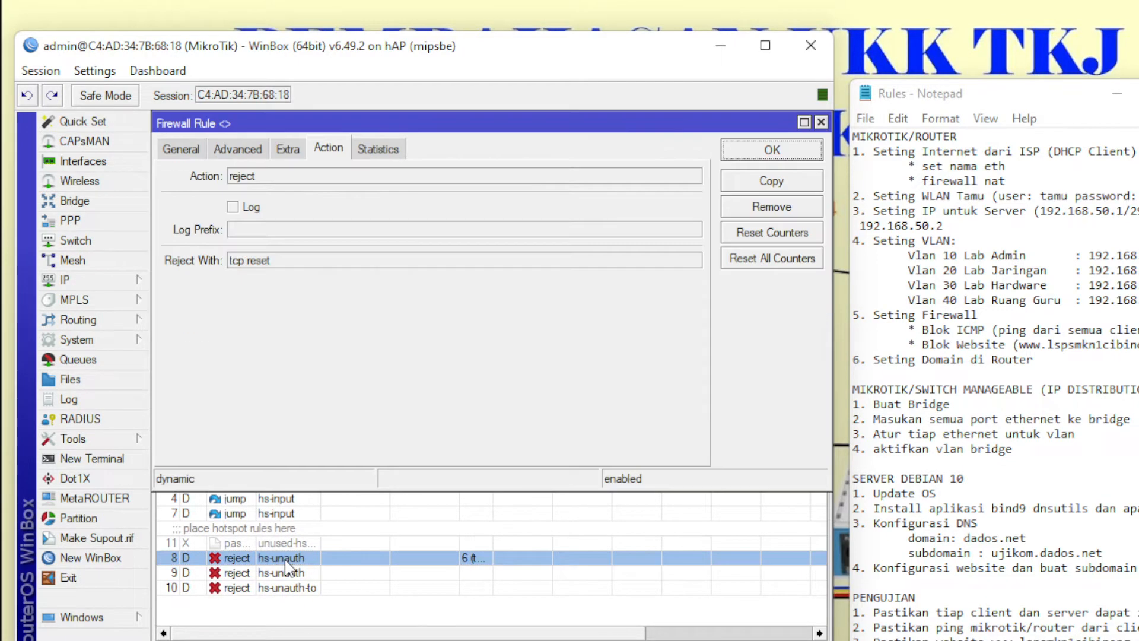
{"action": "left_click", "coordinate": [822, 154]}
{"action": "double_click", "coordinate": [325, 440]}
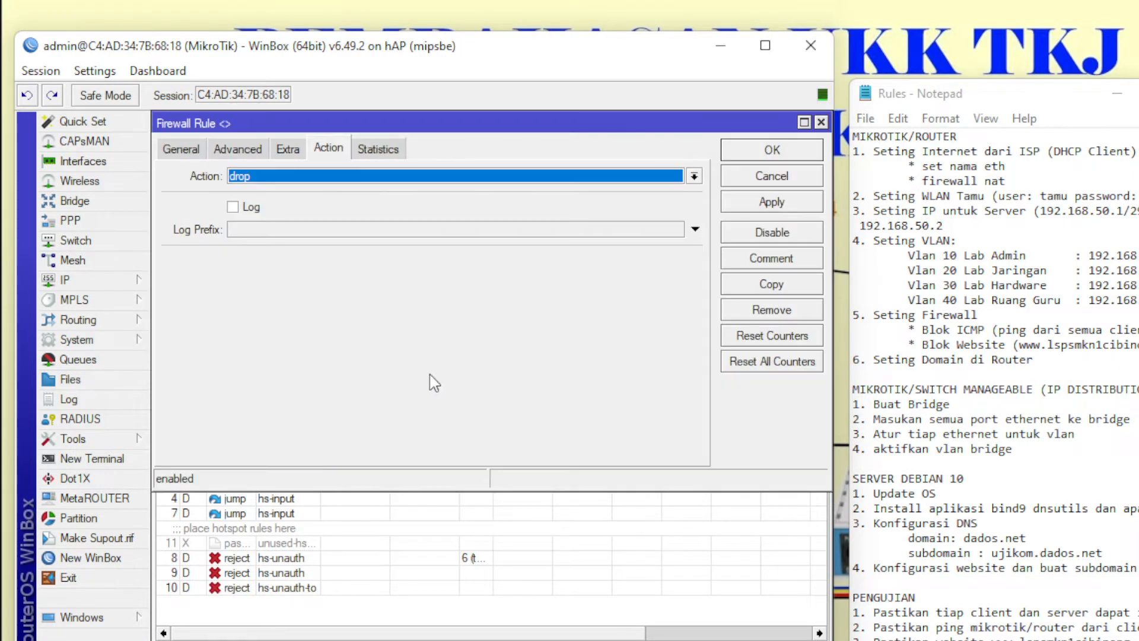
{"action": "left_click", "coordinate": [769, 180]}
- Add the comment 'BLOK ICMP' to rule 12
{"action": "left_click", "coordinate": [276, 358]}
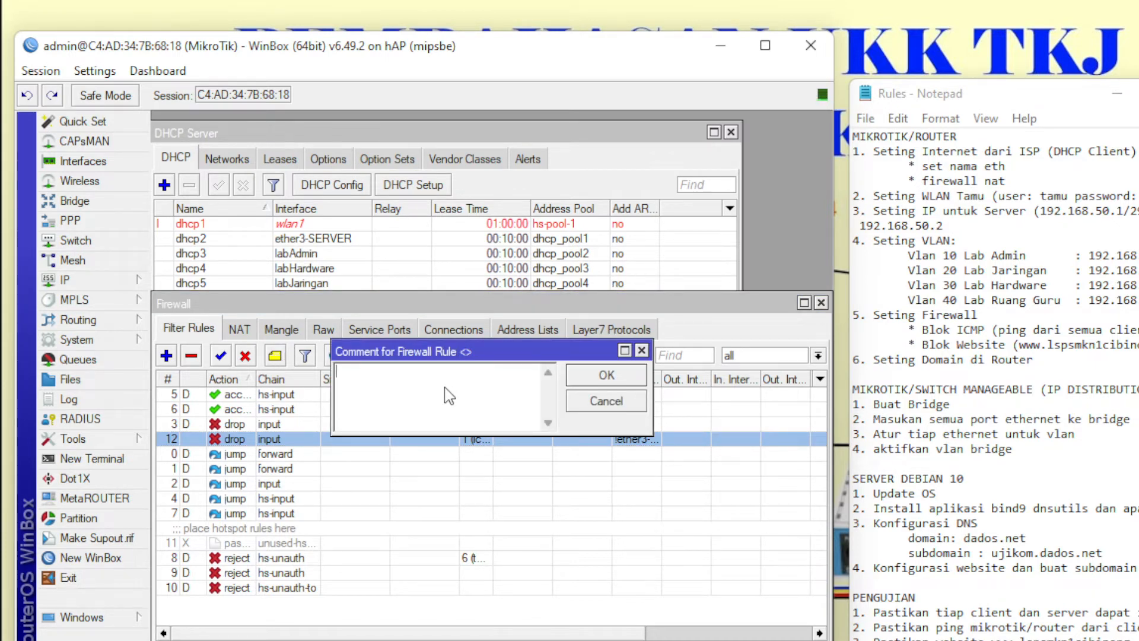
{"action": "type", "text": "BLOK ICMP"}
{"action": "left_click", "coordinate": [634, 378]}
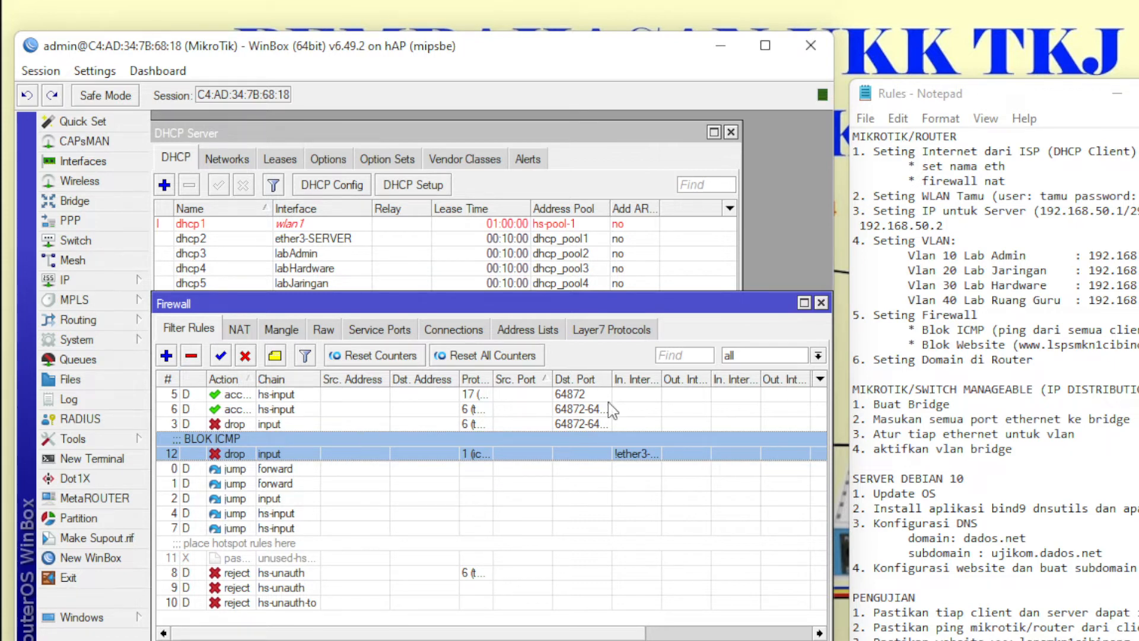
- Copy the website address lspsmkn1cibinong.com from the Rules notes
{"action": "left_click_drag", "start_coordinate": [1134, 344], "coordinate": [1047, 350]}
{"action": "right_click", "coordinate": [1048, 349]}
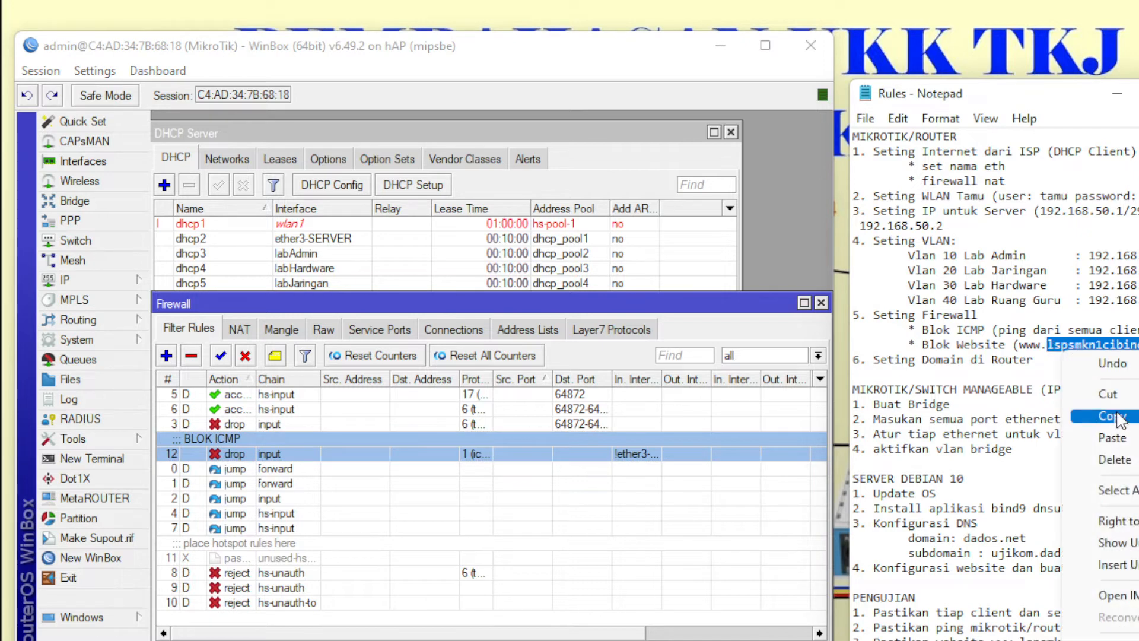
{"action": "left_click", "coordinate": [1085, 419]}
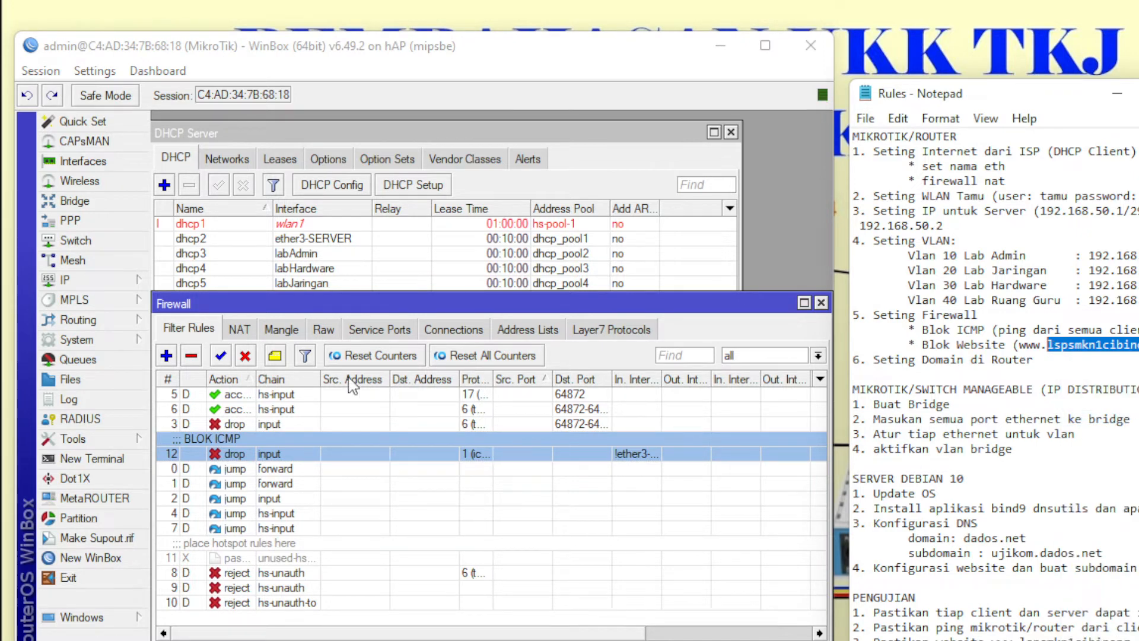
- Start a forward-chain filter rule matching TCP destination port 80 with action drop
{"action": "left_click", "coordinate": [166, 355]}
{"action": "left_click", "coordinate": [183, 148]}
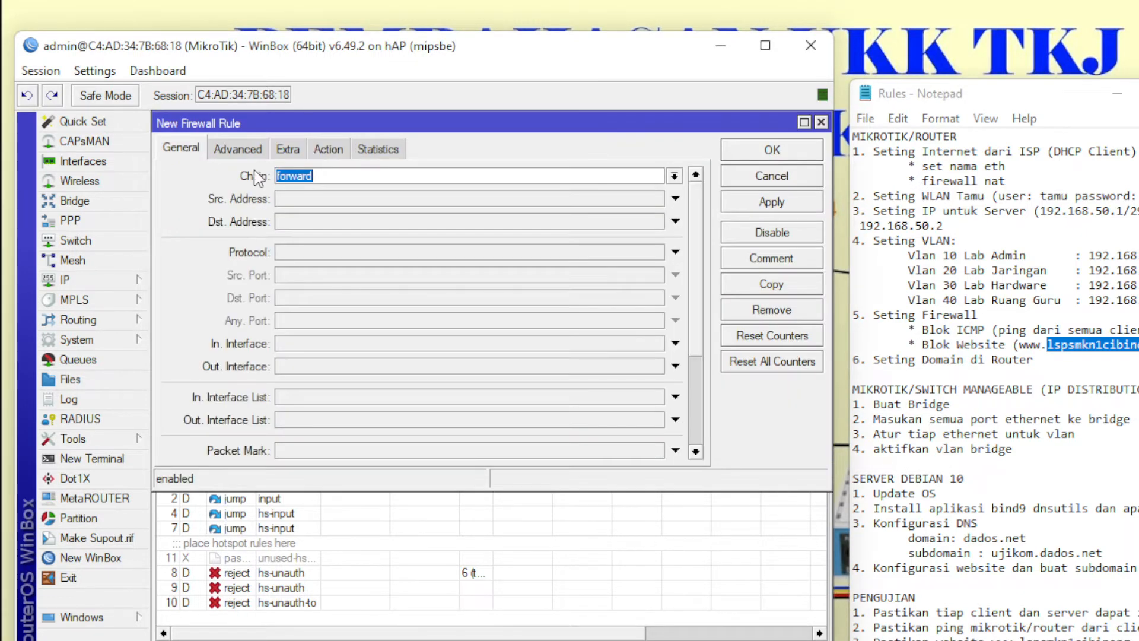
{"action": "left_click", "coordinate": [314, 258]}
{"action": "left_click", "coordinate": [369, 299]}
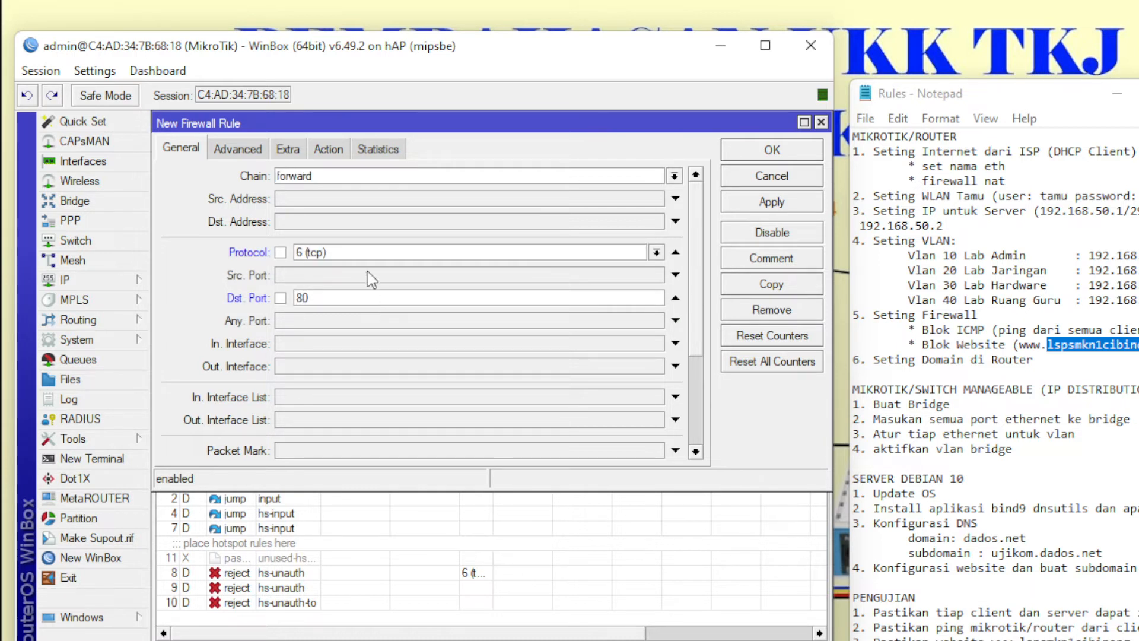
{"action": "left_click", "coordinate": [333, 150]}
{"action": "left_click", "coordinate": [345, 178]}
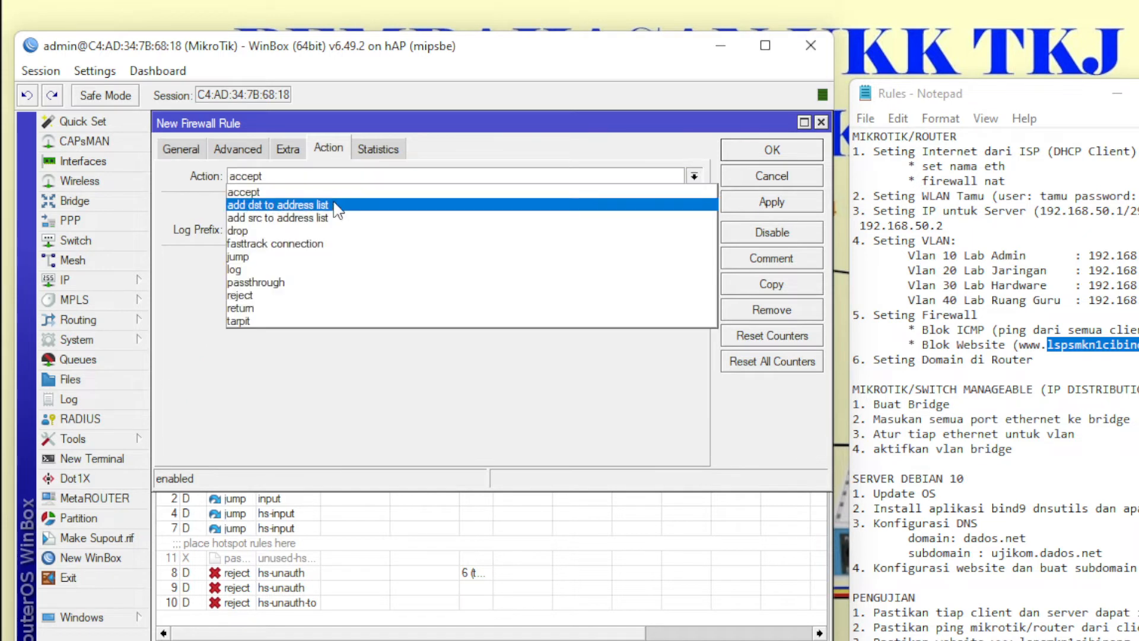
{"action": "left_click", "coordinate": [323, 232]}
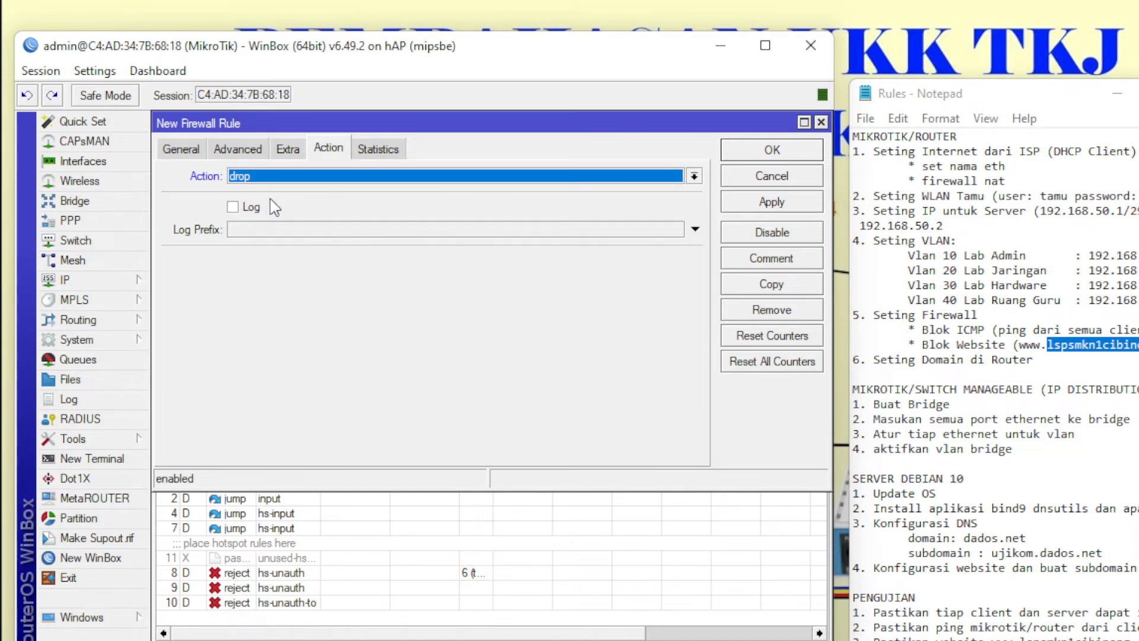
- Put lspsmkn1cibinong.com in the Advanced Content field and save the rule as rule 13
{"action": "left_click", "coordinate": [238, 150]}
{"action": "left_click", "coordinate": [308, 260]}
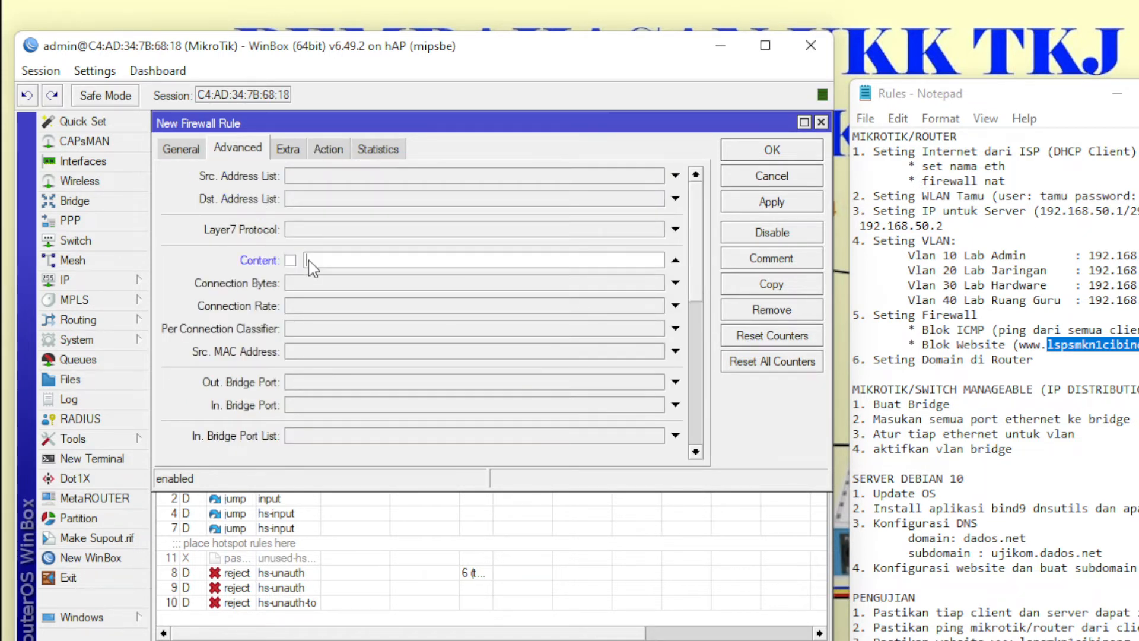
{"action": "right_click", "coordinate": [309, 260]}
{"action": "left_click", "coordinate": [359, 315]}
{"action": "left_click_drag", "start_coordinate": [425, 261], "coordinate": [305, 261]}
{"action": "right_click", "coordinate": [308, 256]}
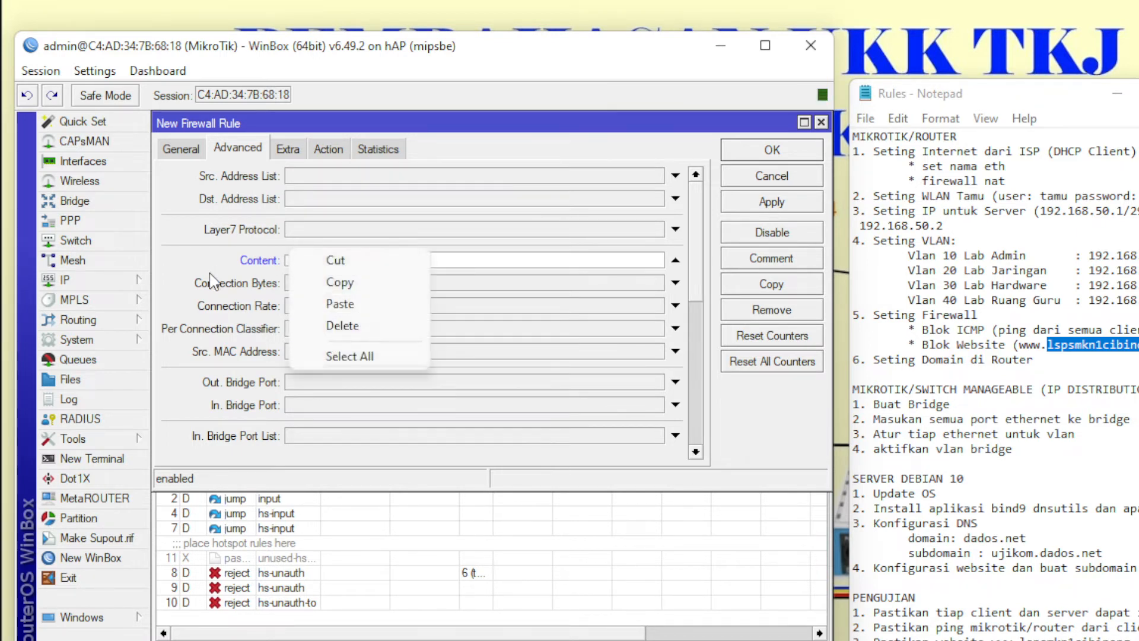
{"action": "left_click", "coordinate": [344, 325]}
{"action": "right_click", "coordinate": [469, 260]}
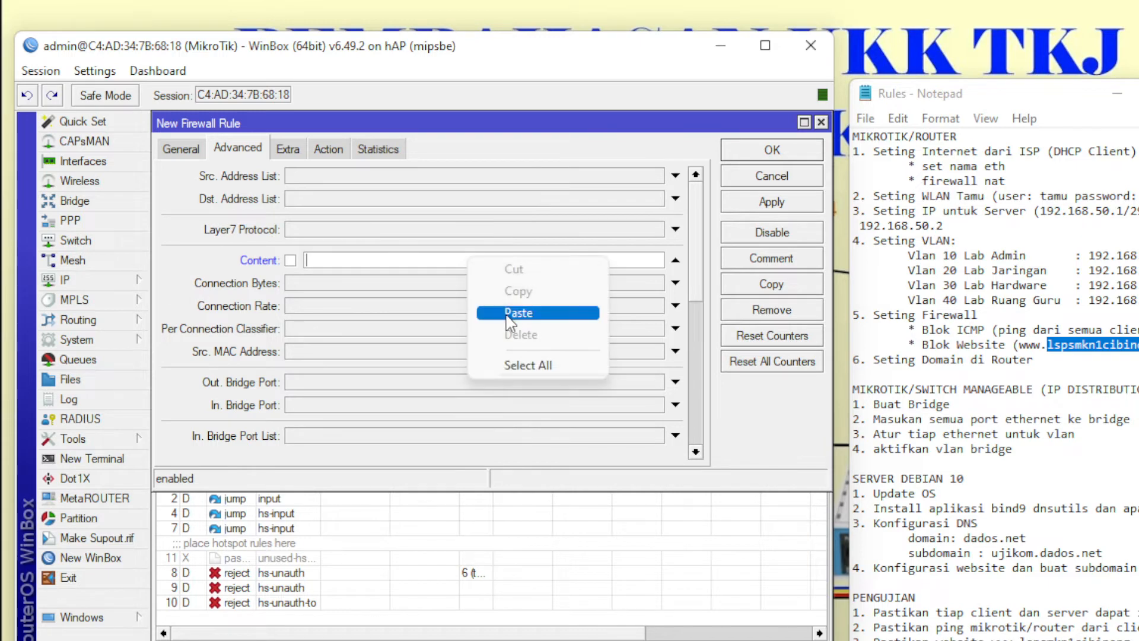
{"action": "left_click", "coordinate": [508, 314]}
{"action": "left_click", "coordinate": [784, 155]}
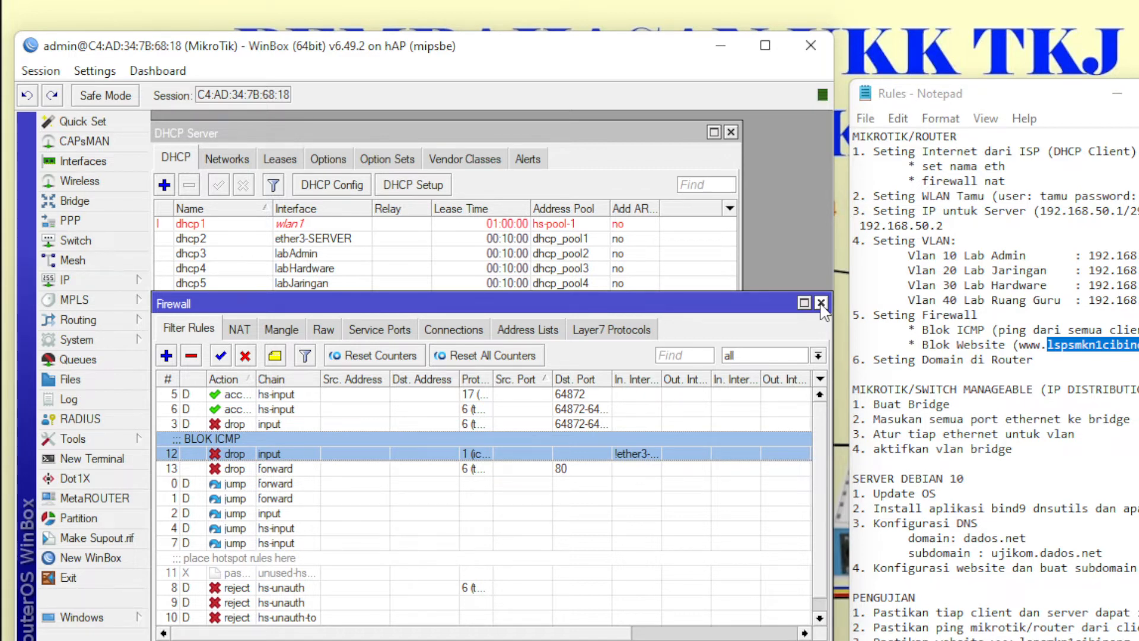
- Select the whole MIKROTIK/ROUTER task list in the Rules notes
{"action": "left_click_drag", "start_coordinate": [1033, 361], "coordinate": [880, 187]}
{"action": "left_click", "coordinate": [1047, 296]}
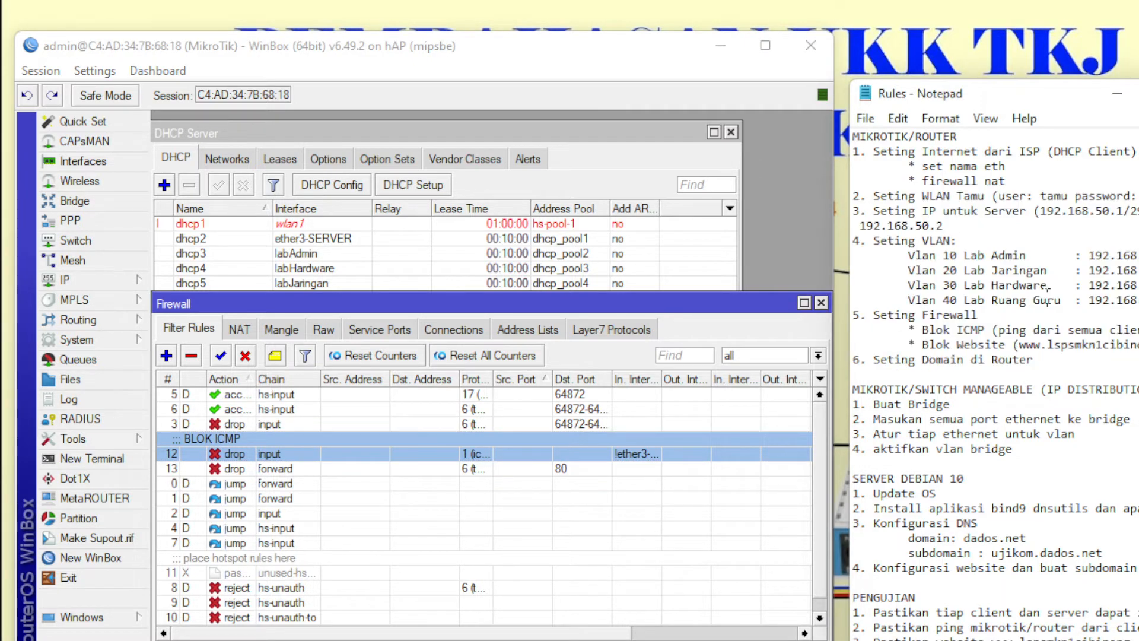
{"action": "left_click_drag", "start_coordinate": [1135, 345], "coordinate": [861, 143]}
{"action": "left_click_drag", "start_coordinate": [1051, 367], "coordinate": [852, 134]}
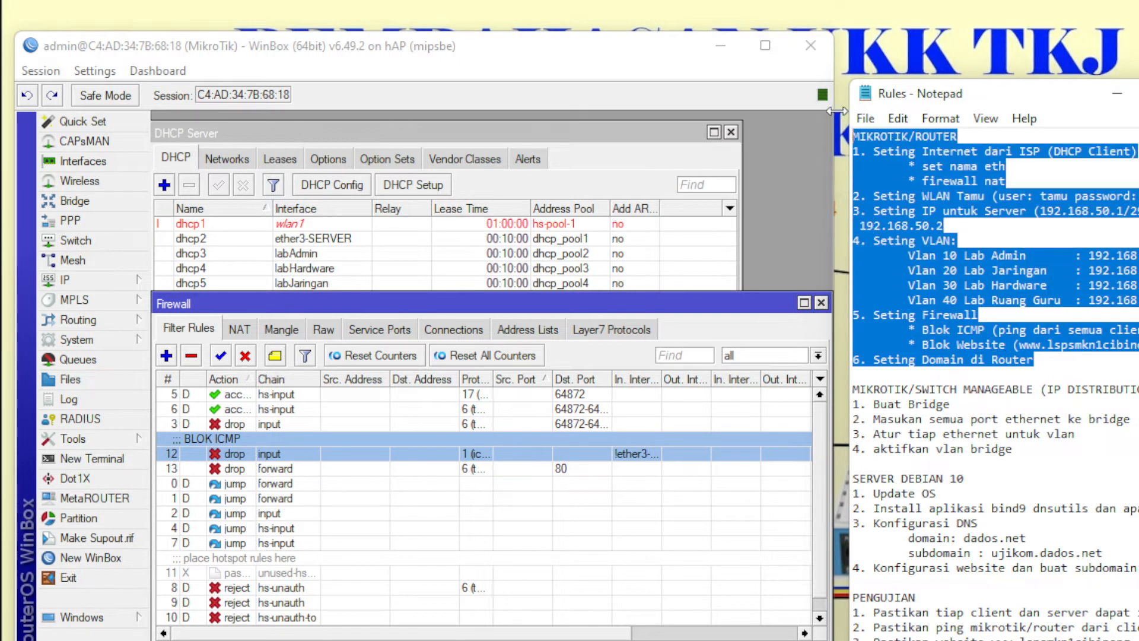
- Close WinBox and minimize Network Connections and the notes, leaving the PAKET 3 diagram visible
{"action": "left_click", "coordinate": [119, 577]}
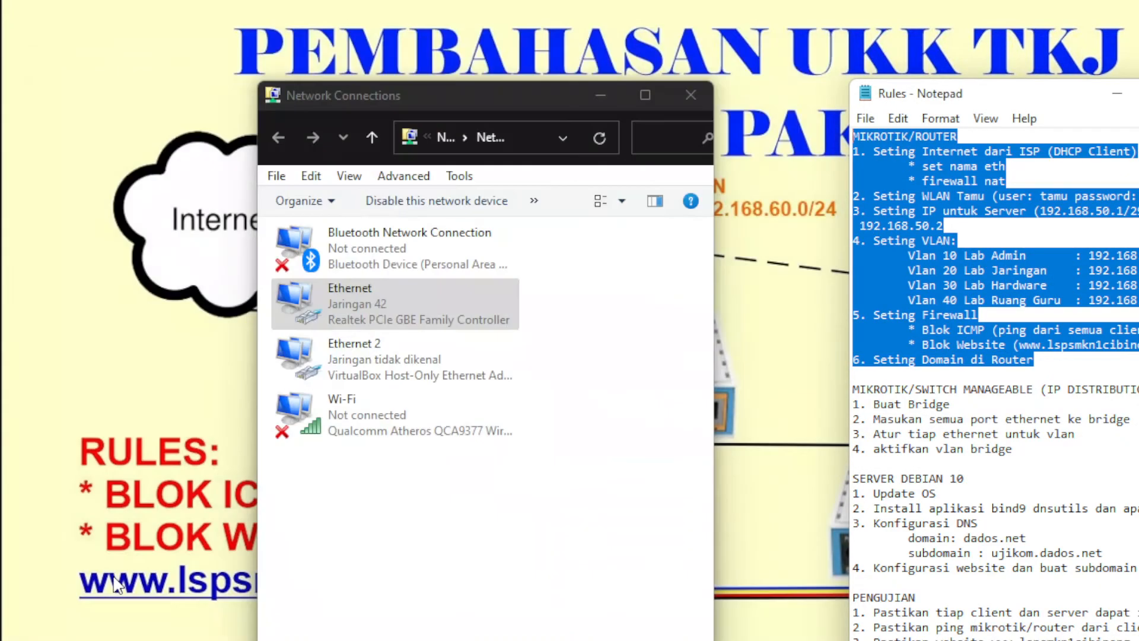
{"action": "left_click", "coordinate": [446, 313]}
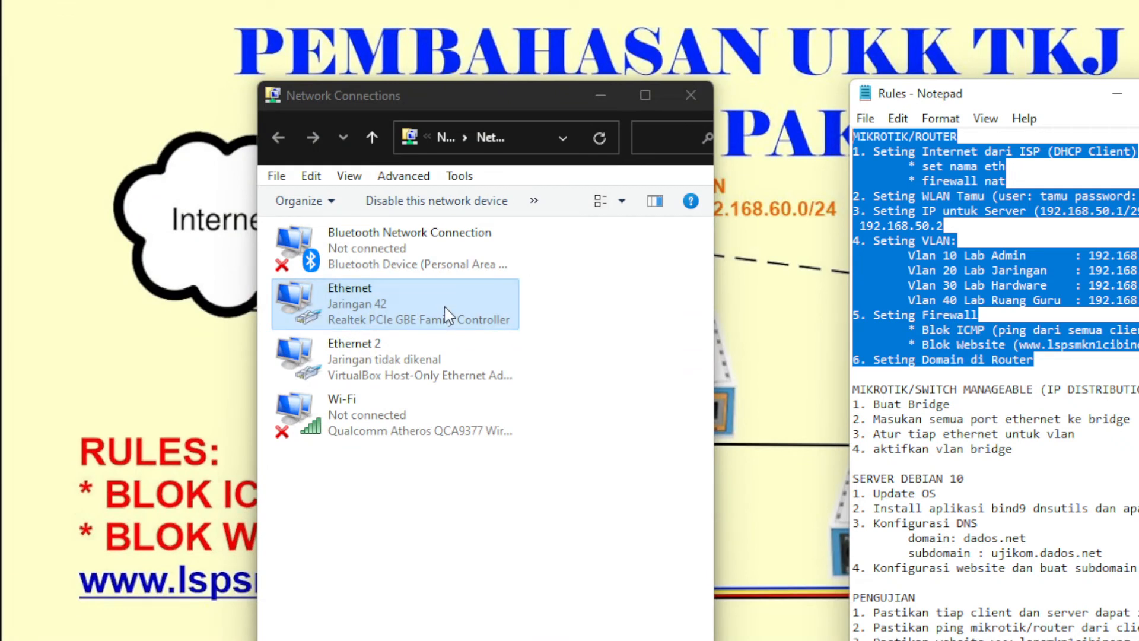
{"action": "left_click", "coordinate": [609, 90]}
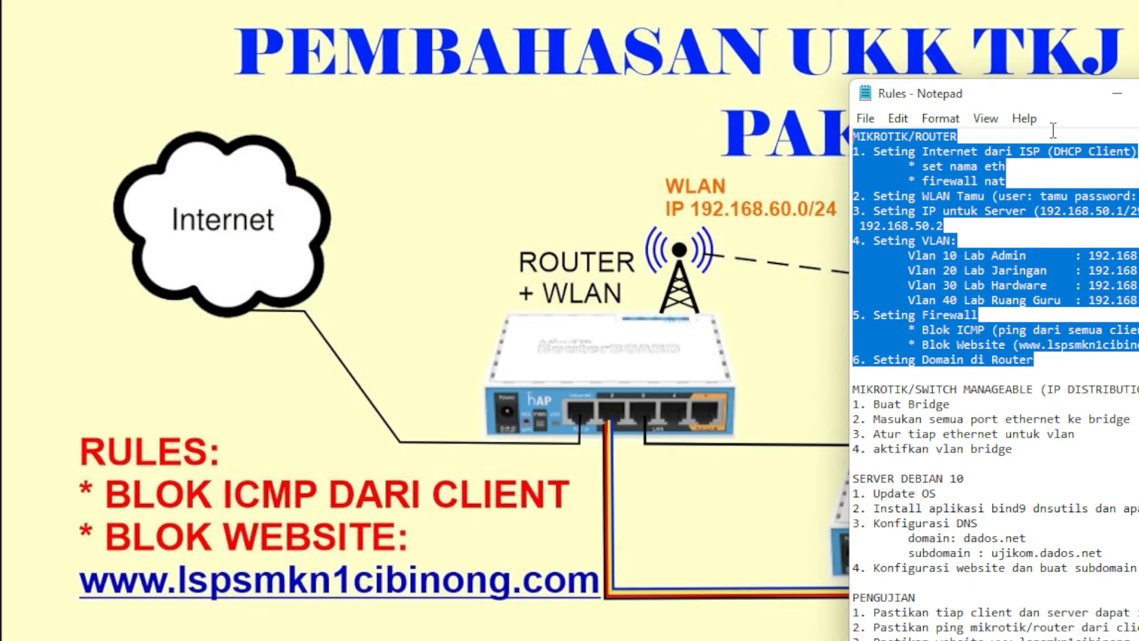
{"action": "left_click", "coordinate": [1118, 95]}
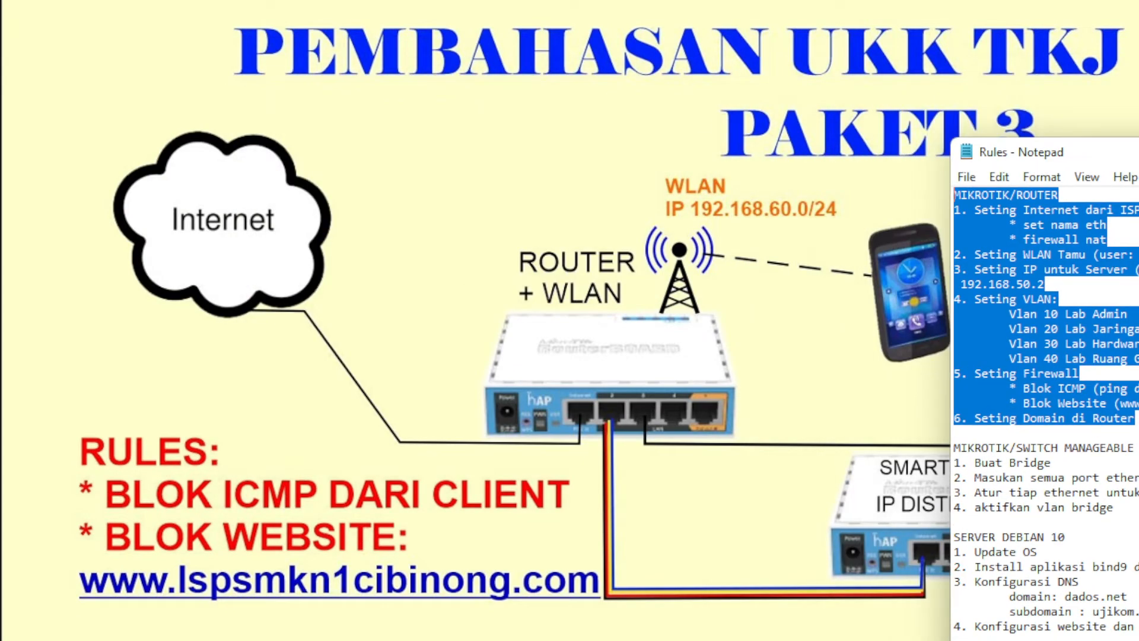
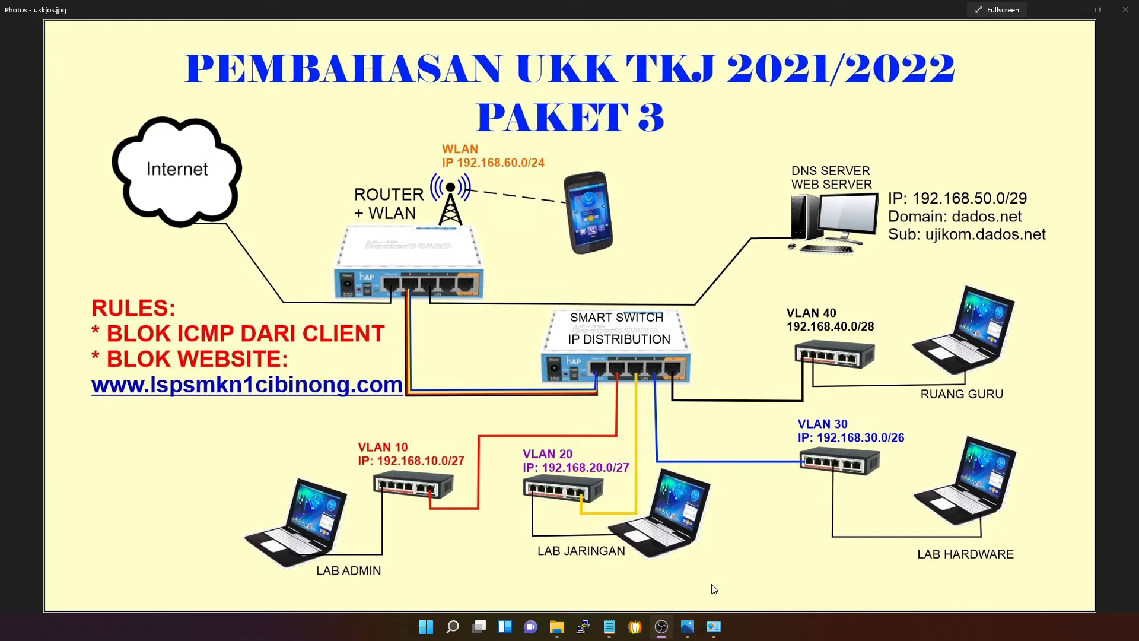
- Launch WinBox with the network diagram photo alongside
{"action": "left_click", "coordinate": [425, 626]}
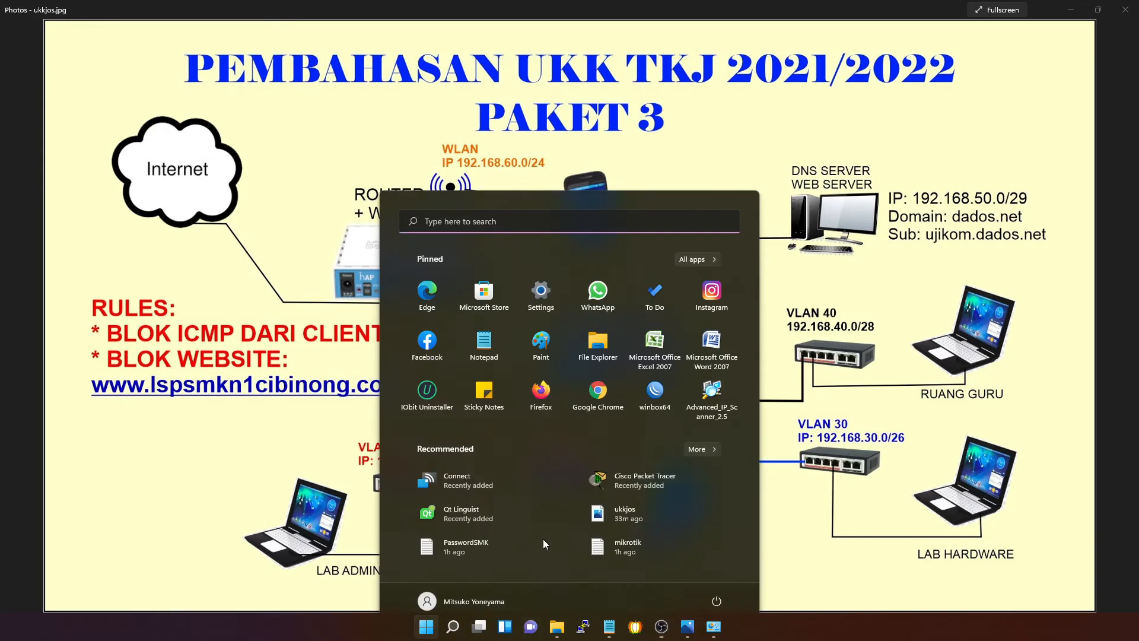
{"action": "left_click", "coordinate": [656, 380]}
{"action": "scroll", "coordinate": [656, 369], "scroll_direction": "up", "scroll_amount": 2}
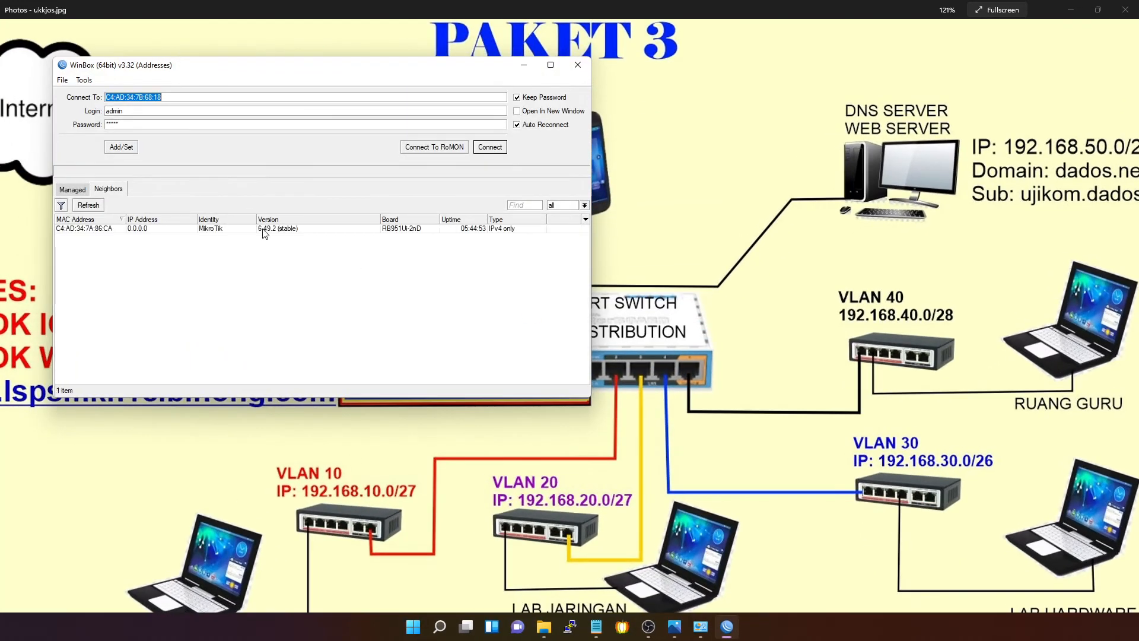
{"action": "left_click", "coordinate": [748, 333]}
{"action": "scroll", "coordinate": [749, 333], "scroll_direction": "down", "scroll_amount": 2}
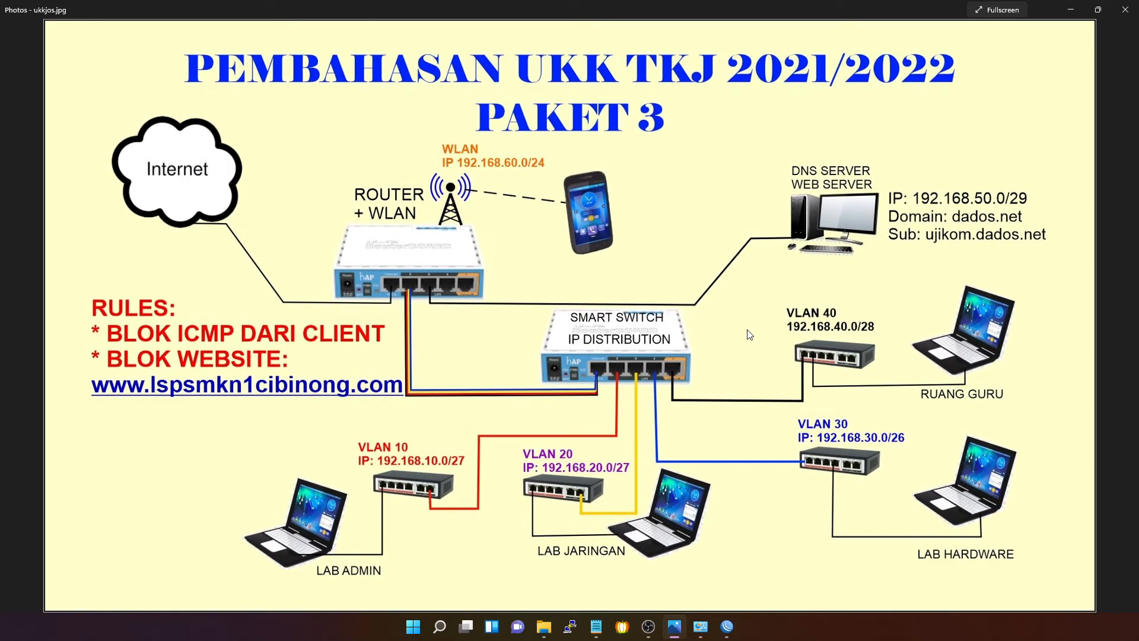
{"action": "left_click", "coordinate": [726, 626]}
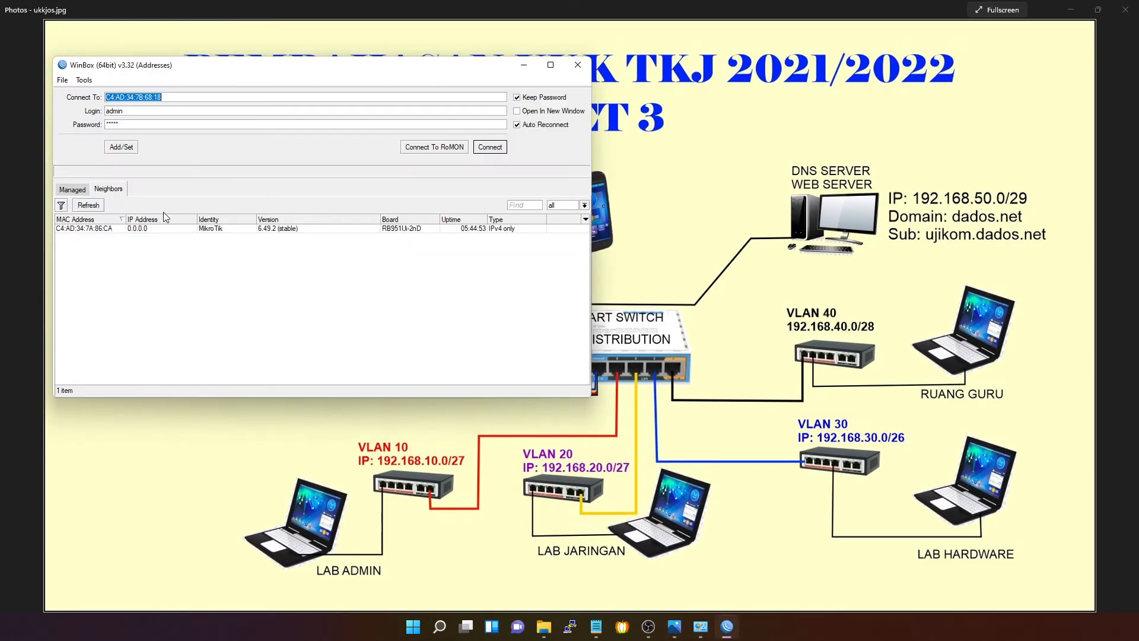
- Log into C4:AD:34:7A:86:CA with a blank password, replace the expired password, and close Interface List and DHCP Client
{"action": "left_click", "coordinate": [71, 229]}
{"action": "key", "text": "Tab"}
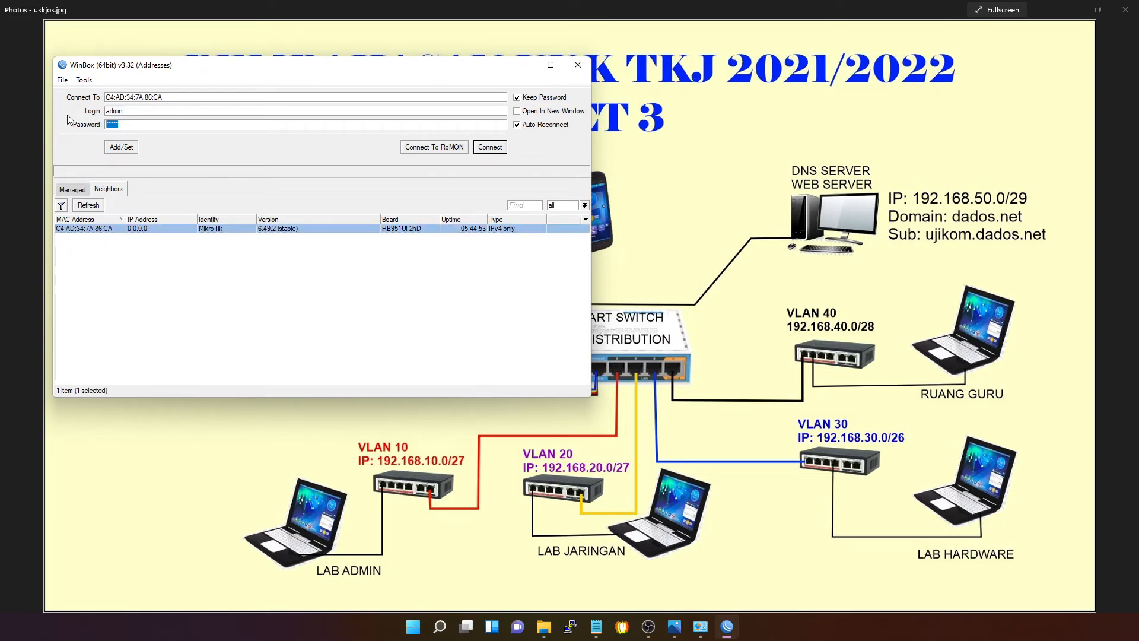
{"action": "key", "text": "BackSpace"}
{"action": "left_click", "coordinate": [489, 147]}
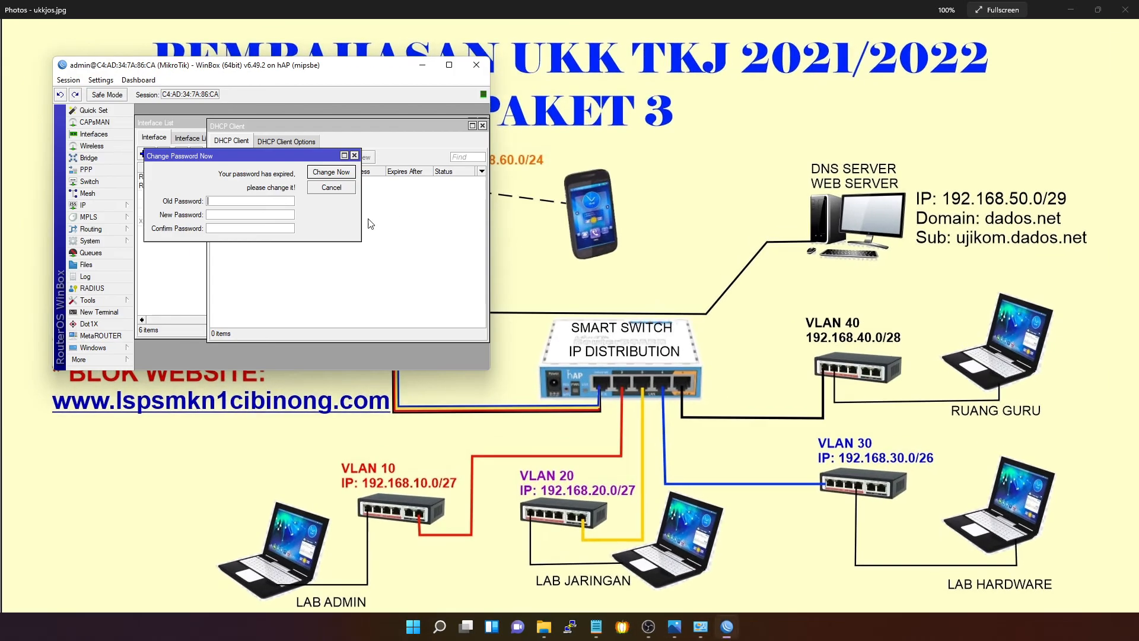
{"action": "left_click", "coordinate": [262, 218]}
{"action": "left_click", "coordinate": [338, 172]}
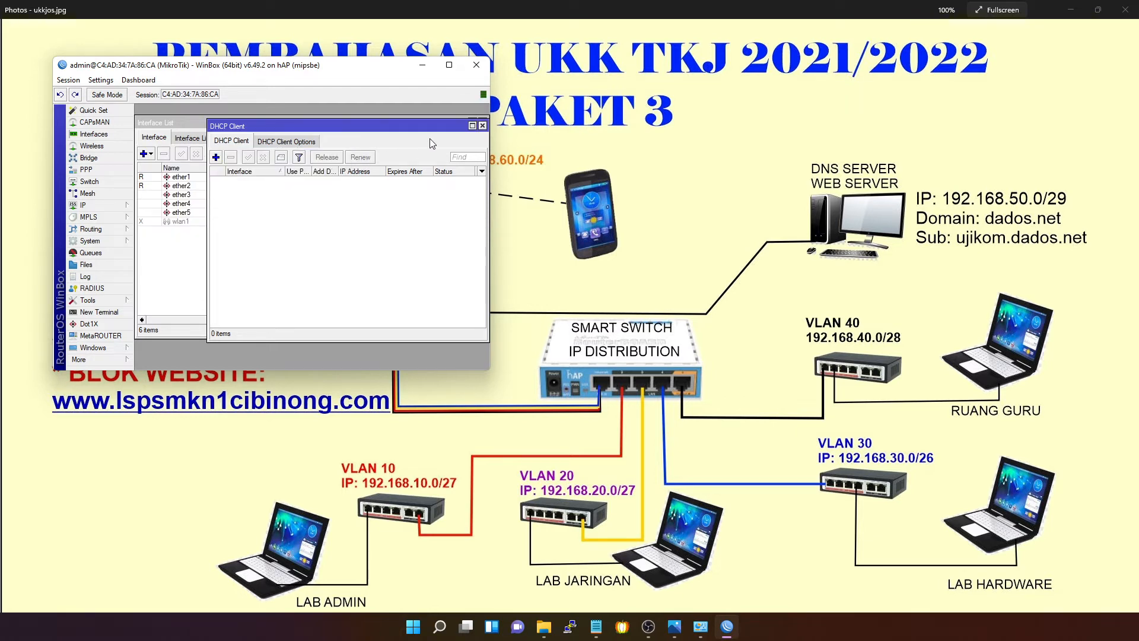
{"action": "left_click", "coordinate": [482, 126]}
{"action": "left_click", "coordinate": [483, 124]}
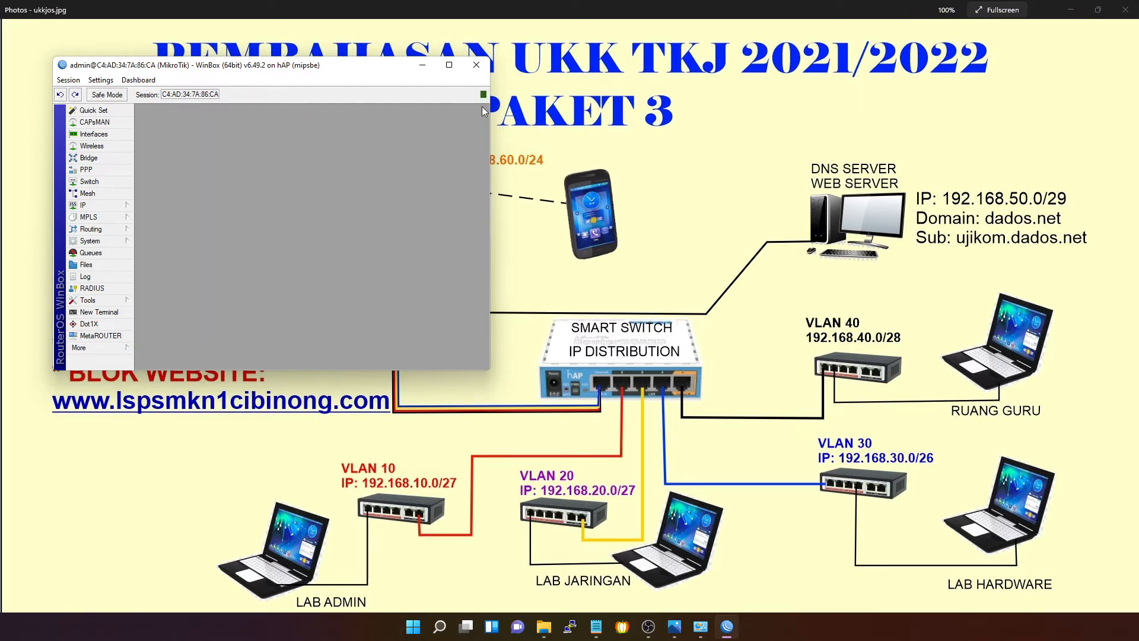
- Maximize the session, then relaunch WinBox and log into C4:AD:34:7A:86:CA with the new password
{"action": "left_click", "coordinate": [449, 65]}
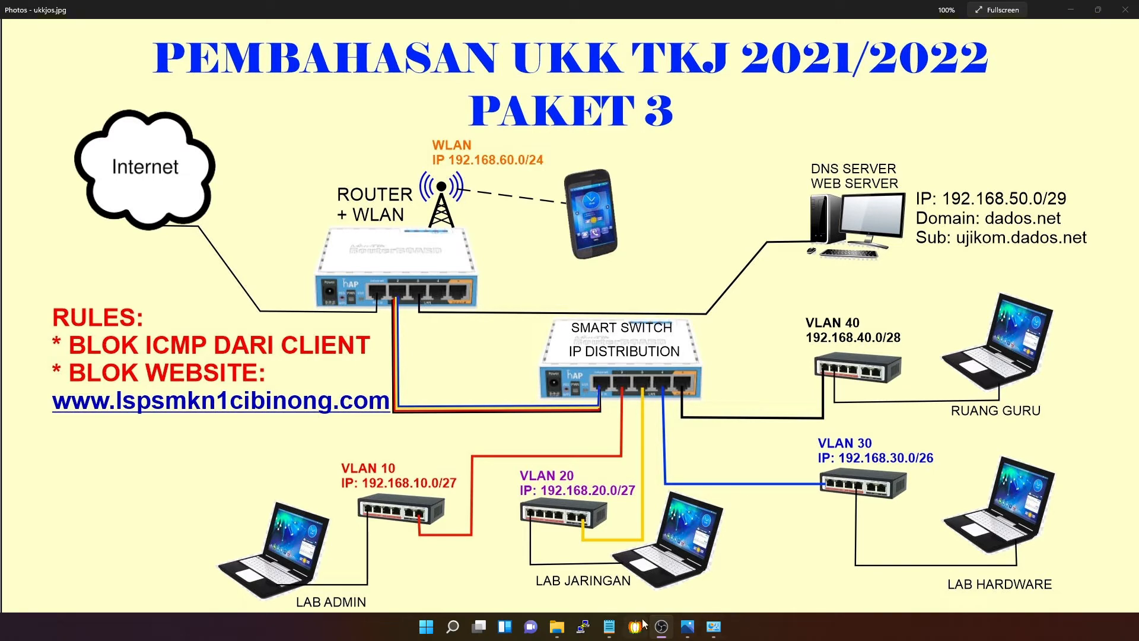
{"action": "left_click", "coordinate": [425, 626]}
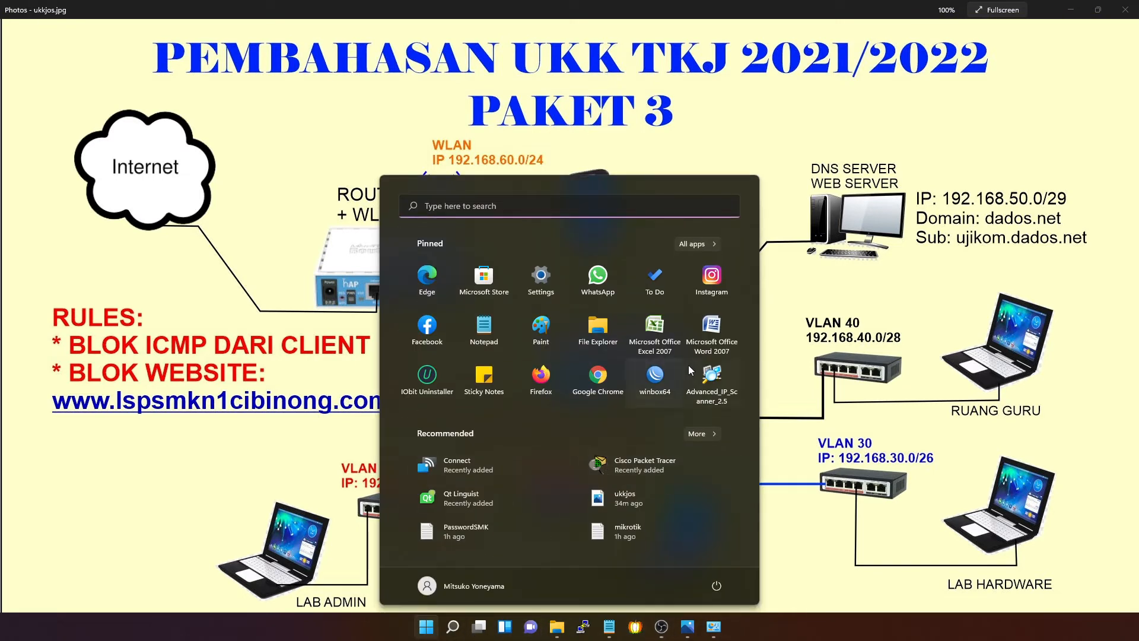
{"action": "left_click", "coordinate": [649, 372]}
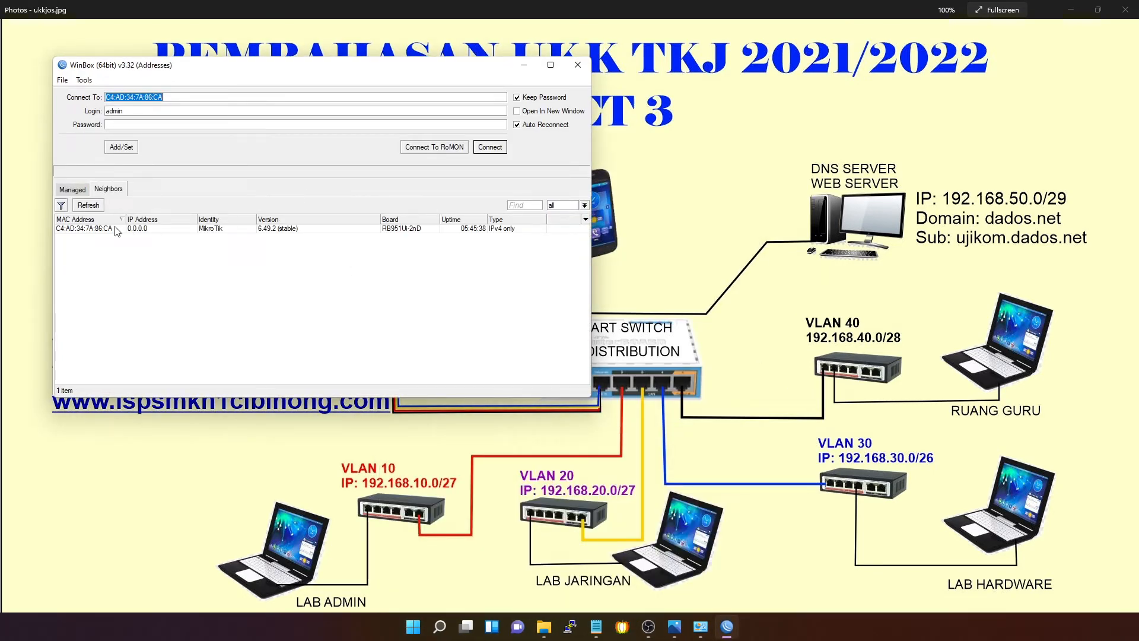
{"action": "left_click", "coordinate": [116, 228]}
{"action": "left_click", "coordinate": [487, 150]}
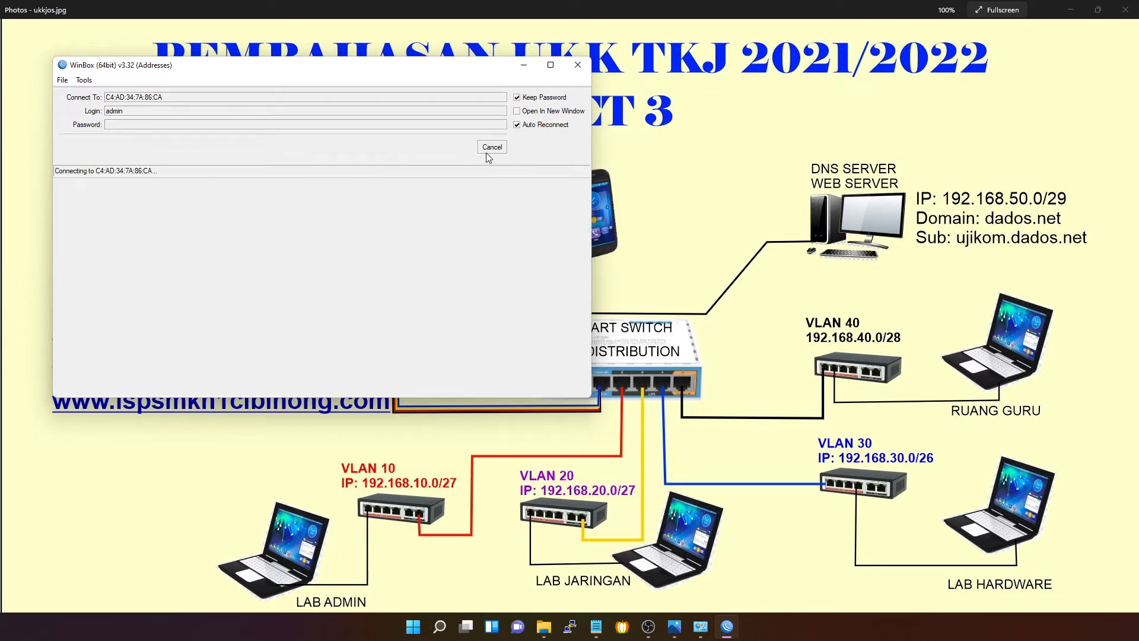
{"action": "left_click", "coordinate": [164, 125]}
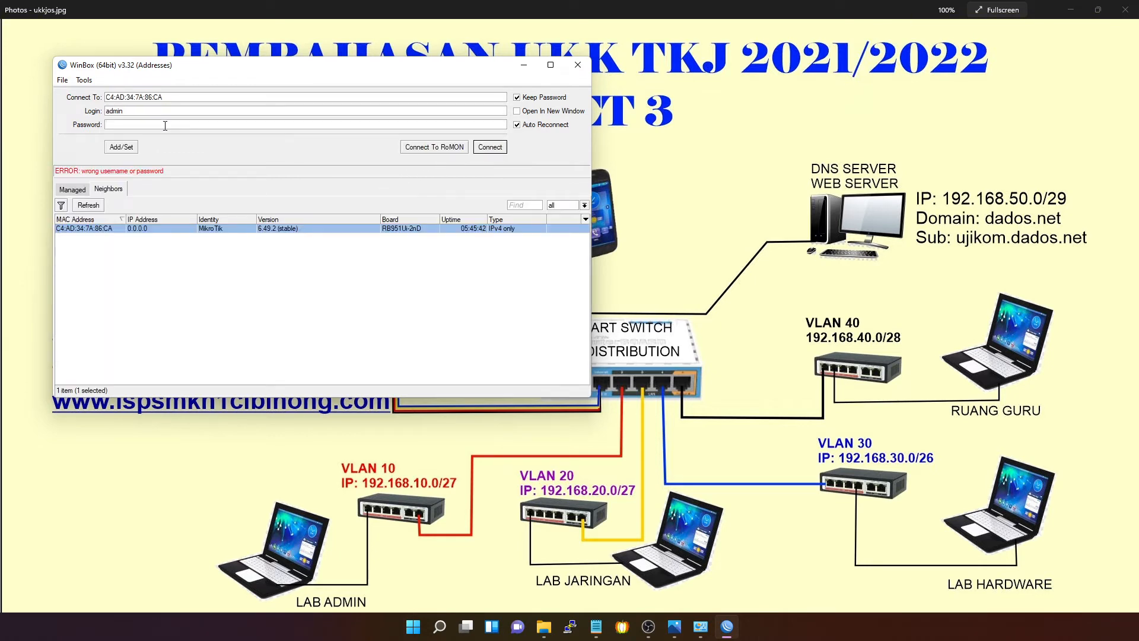
{"action": "type", "text": "admin"}
{"action": "key", "text": "Return"}
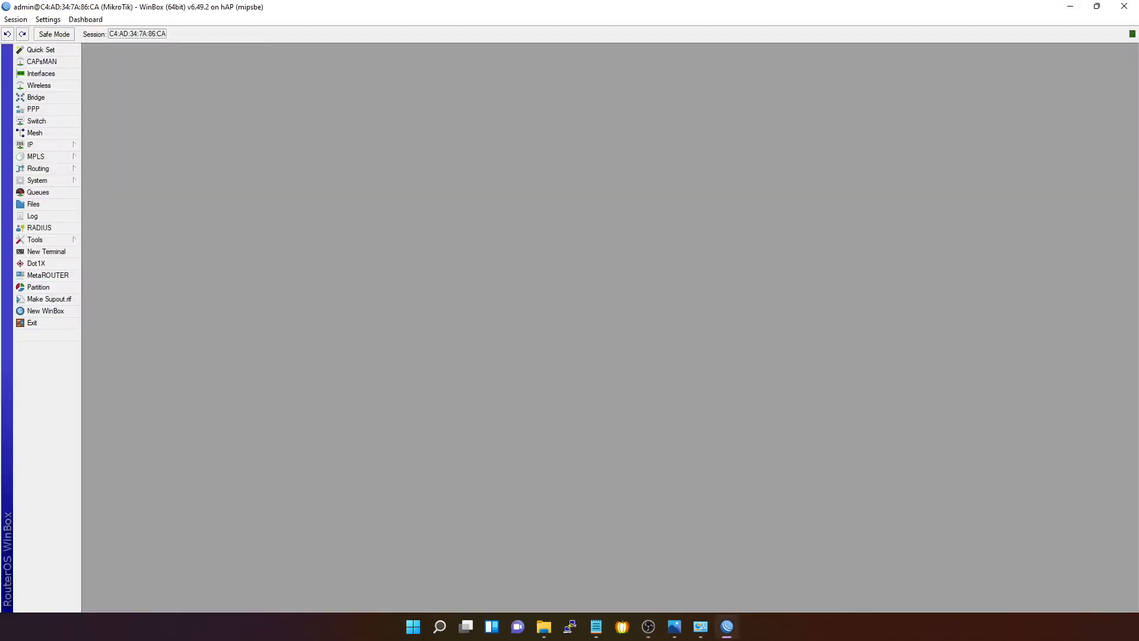
{"action": "left_click", "coordinate": [647, 627]}
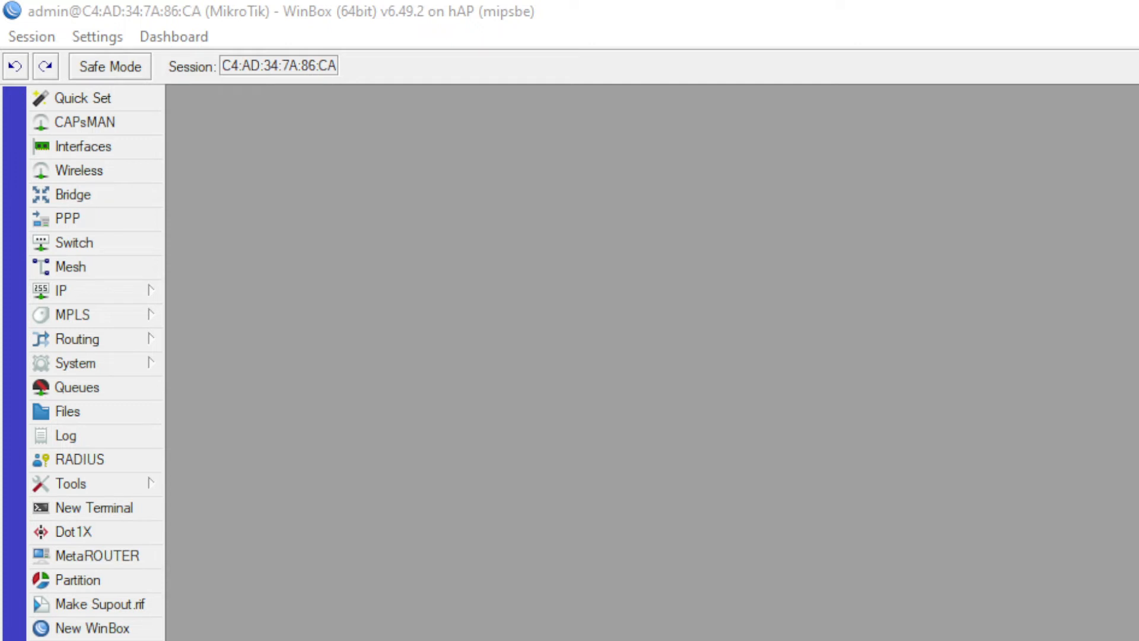
- Create a new bridge named VLAN
{"action": "left_click", "coordinate": [120, 197]}
{"action": "left_click", "coordinate": [206, 153]}
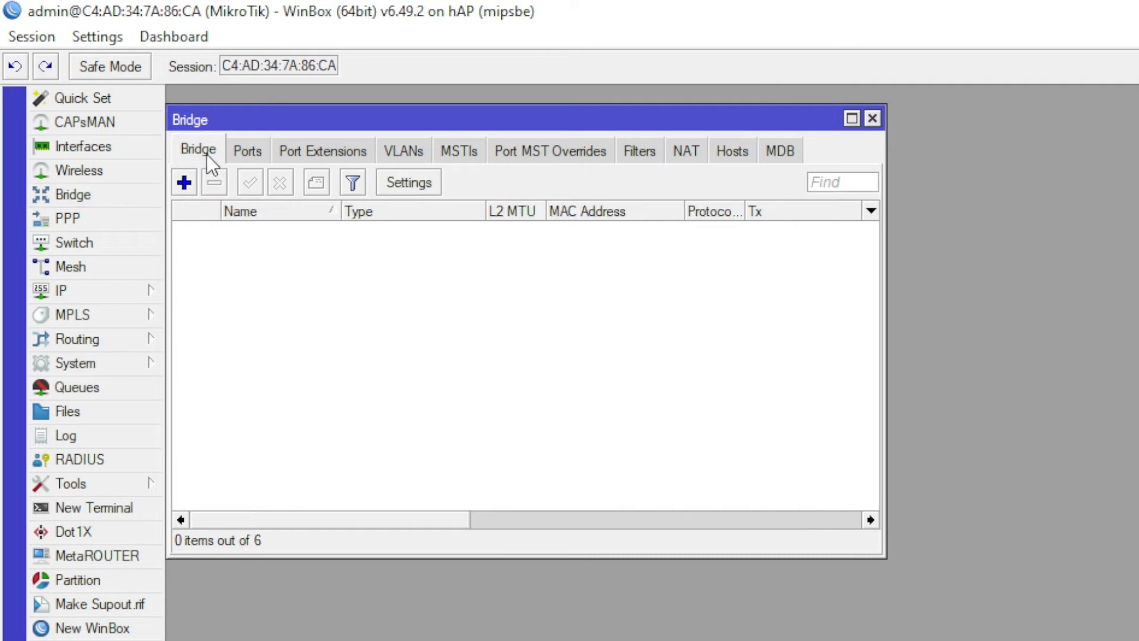
{"action": "left_click", "coordinate": [184, 182]}
{"action": "left_click", "coordinate": [293, 133]}
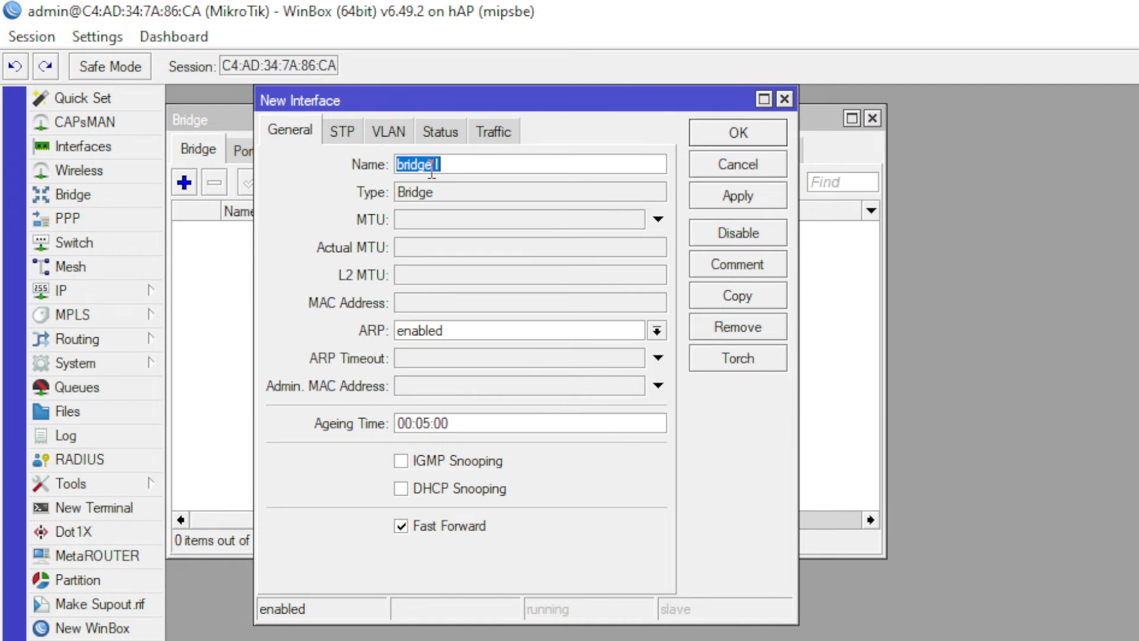
{"action": "type", "text": "VLAN"}
{"action": "left_click", "coordinate": [730, 139]}
- Add ether1 and ether2 as ports of the VLAN bridge
{"action": "left_click", "coordinate": [264, 233]}
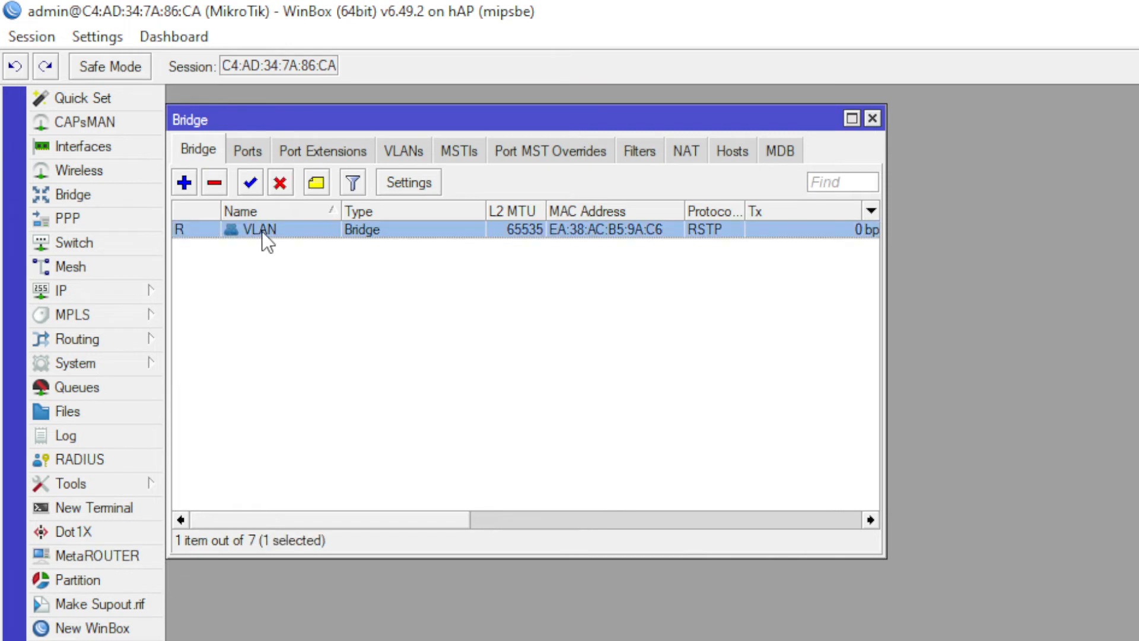
{"action": "left_click", "coordinate": [248, 152]}
{"action": "left_click", "coordinate": [184, 182]}
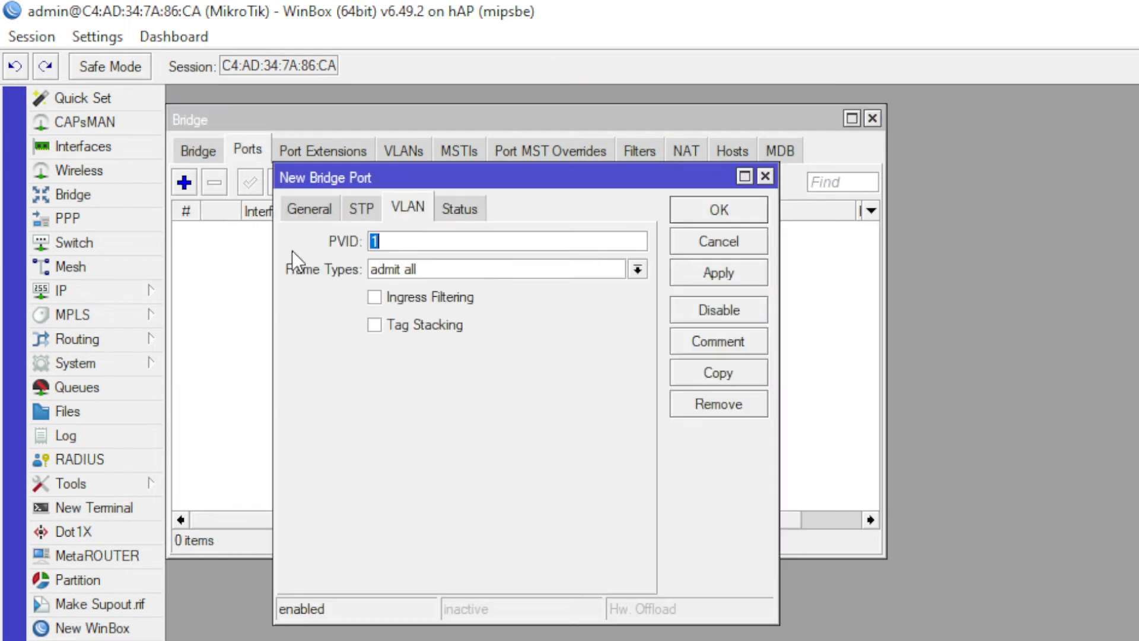
{"action": "left_click", "coordinate": [313, 211]}
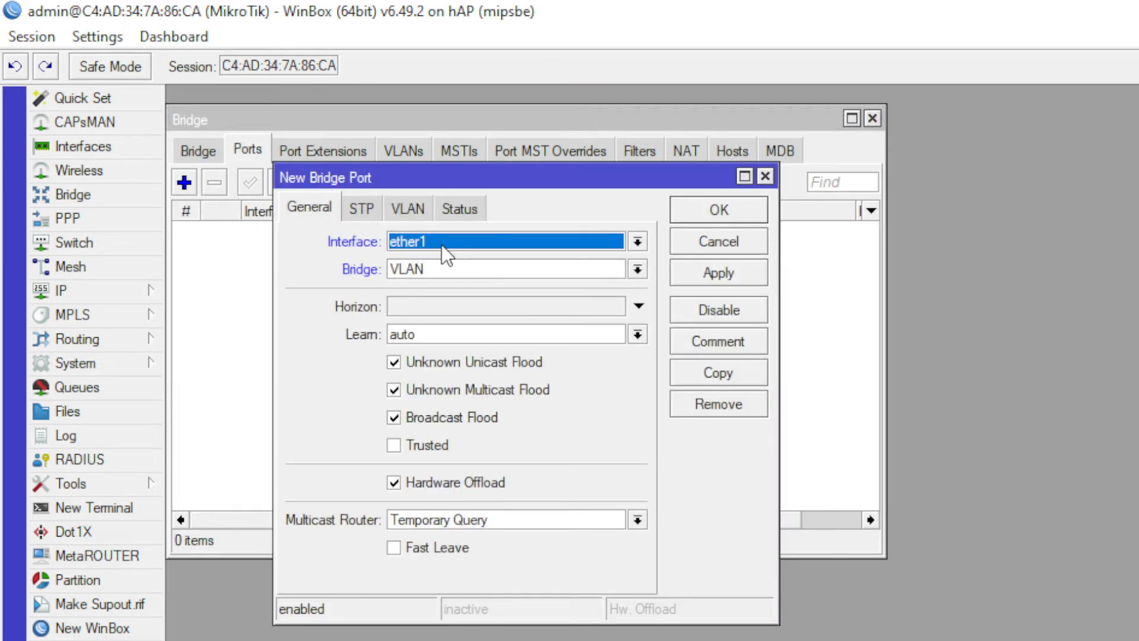
{"action": "left_click", "coordinate": [715, 214]}
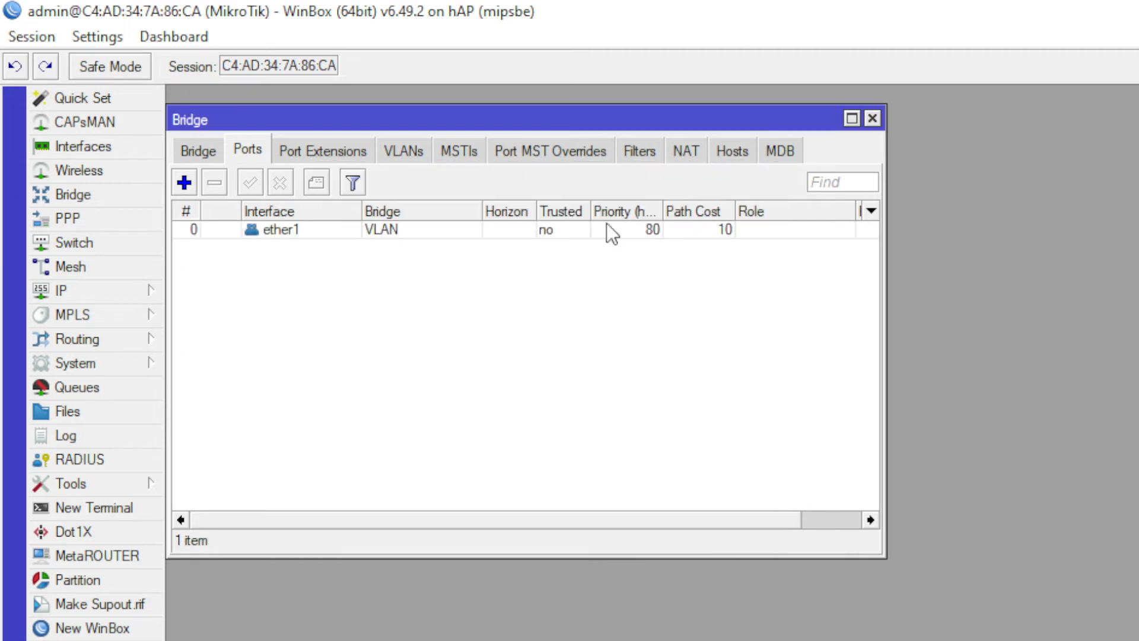
{"action": "left_click", "coordinate": [184, 182]}
{"action": "left_click", "coordinate": [471, 244]}
{"action": "left_click", "coordinate": [459, 298]}
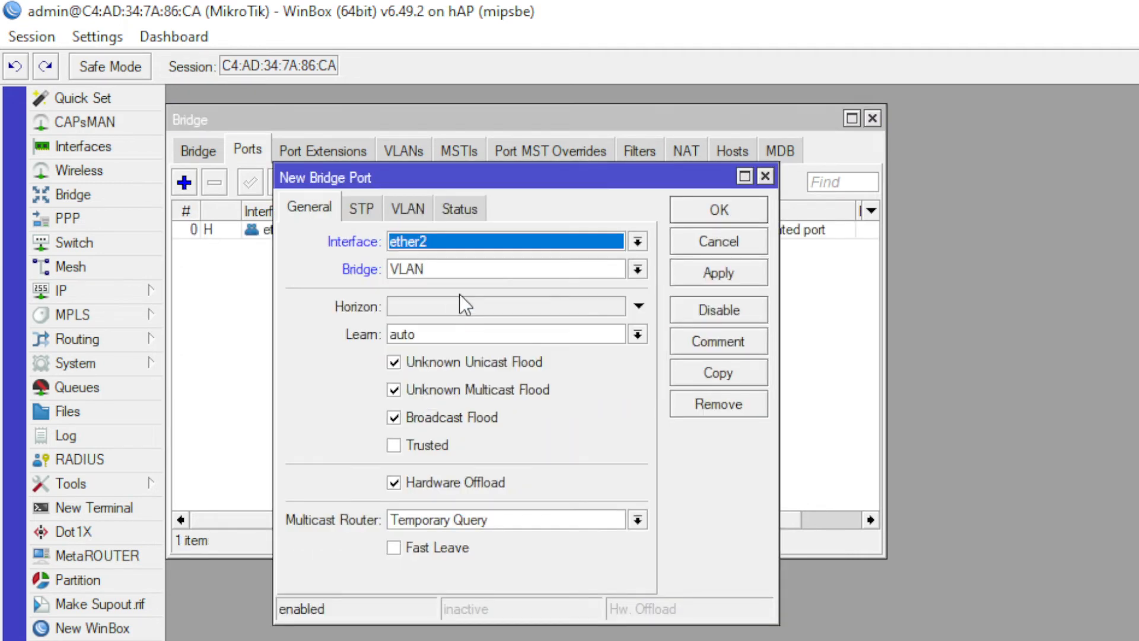
{"action": "left_click", "coordinate": [688, 209]}
- Begin adding ether3 as a bridge port, then return to the WinBox connect window
{"action": "left_click", "coordinate": [184, 183]}
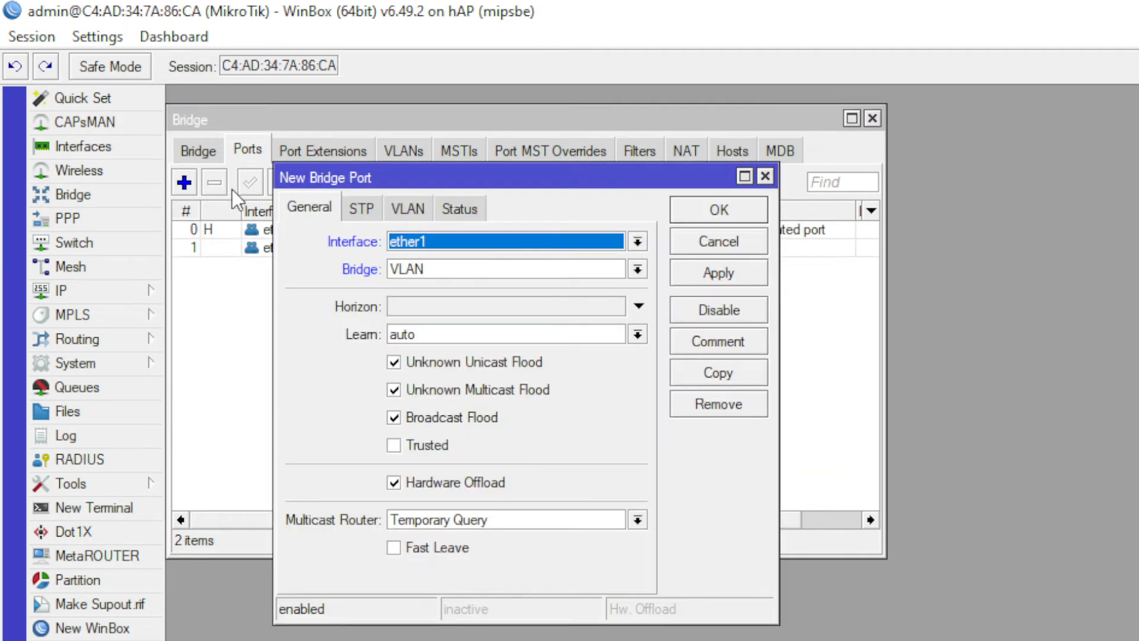
{"action": "left_click", "coordinate": [525, 251]}
{"action": "left_click", "coordinate": [482, 319]}
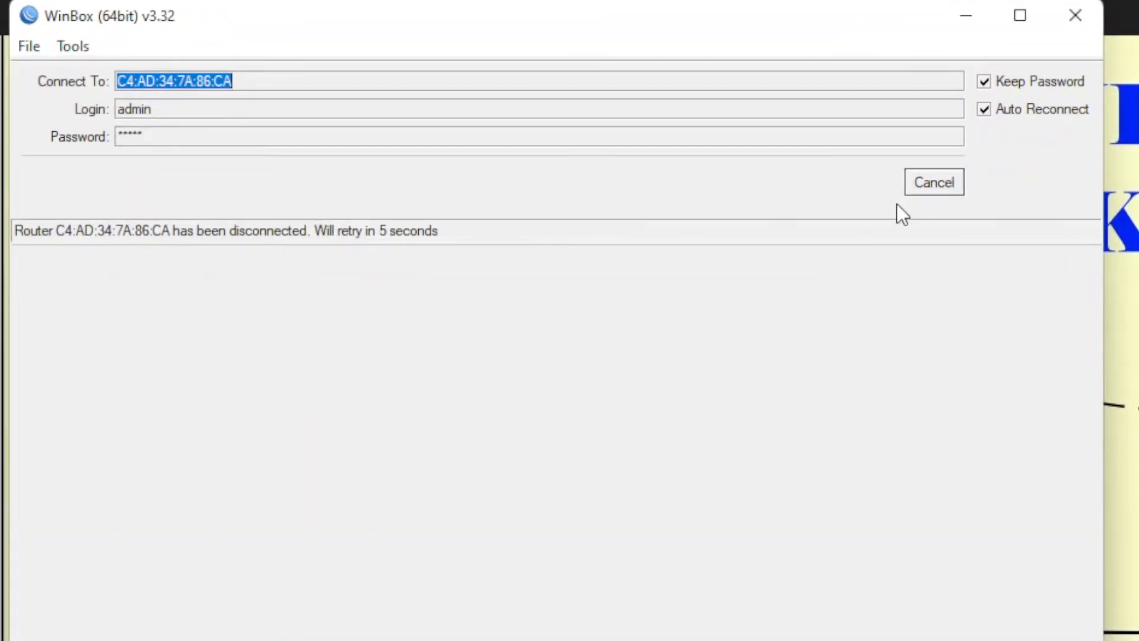
{"action": "left_click", "coordinate": [929, 190]}
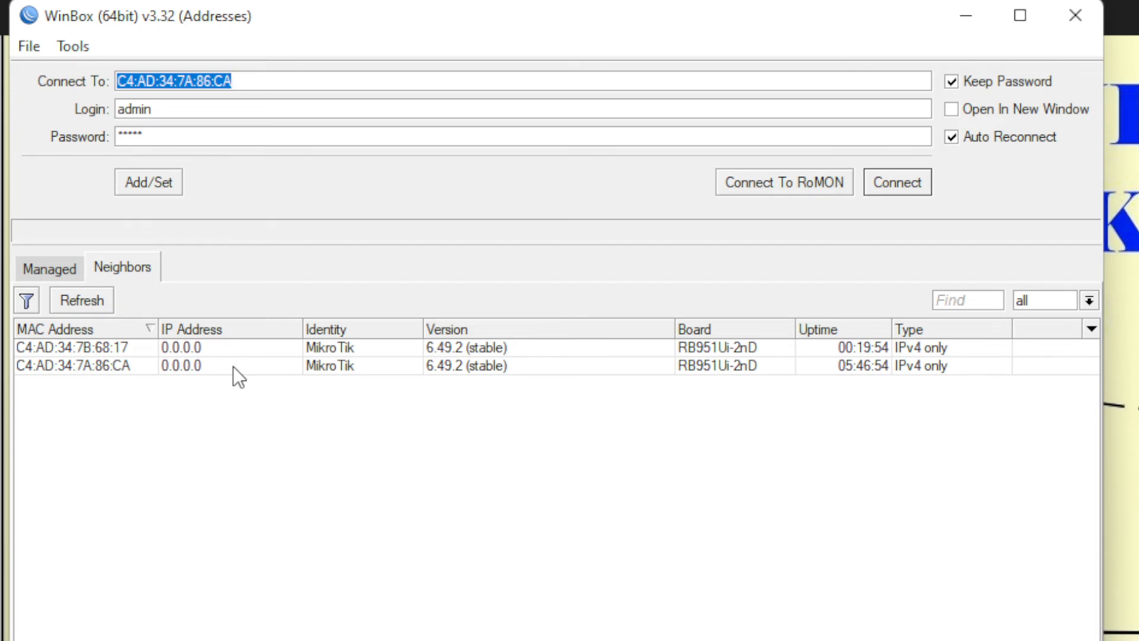
- Refresh the neighbour list and connect to the second hAP by its MAC C4:AD:34:7A:86:CA
{"action": "left_click", "coordinate": [95, 305]}
{"action": "left_click", "coordinate": [93, 348]}
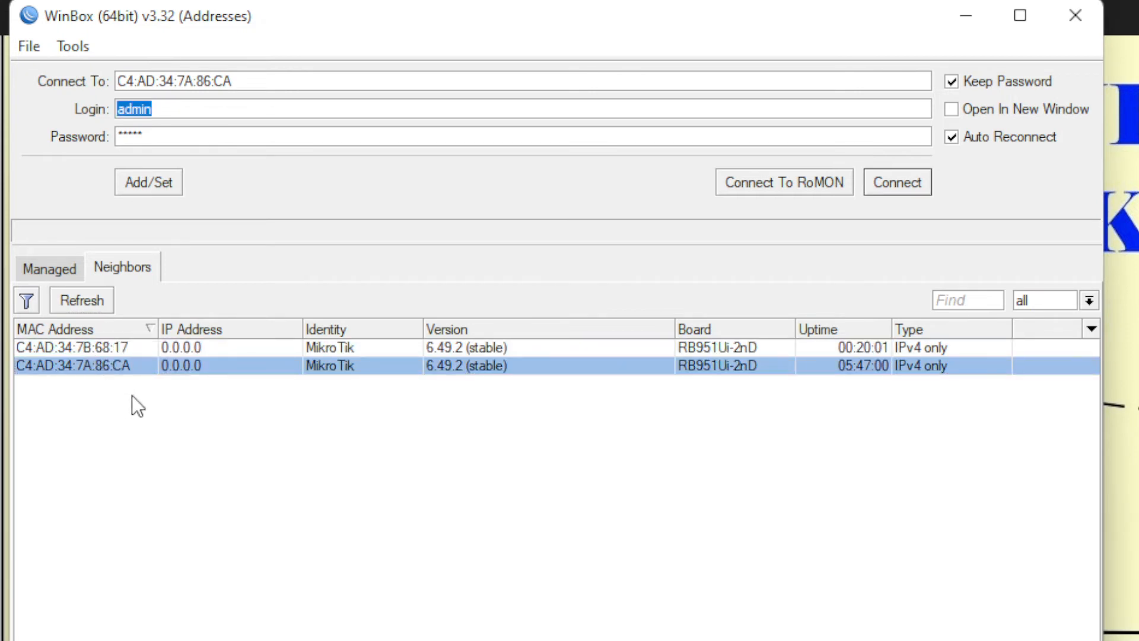
{"action": "left_click", "coordinate": [876, 188]}
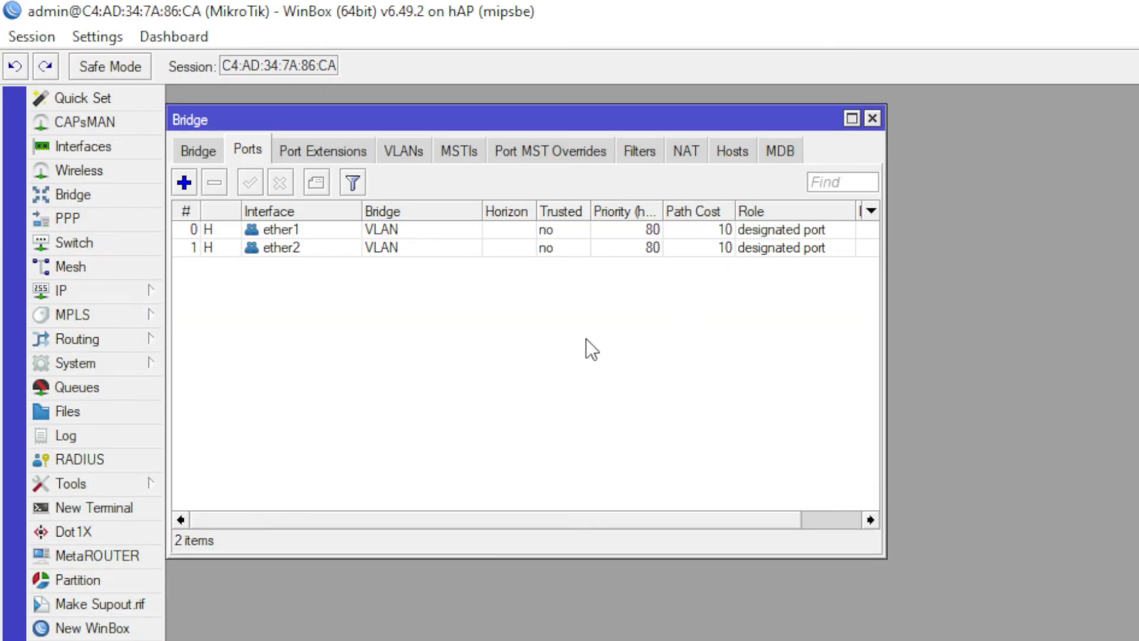
{"action": "left_click", "coordinate": [105, 292]}
- Rename the device identity to SWITCH
{"action": "left_click", "coordinate": [131, 365]}
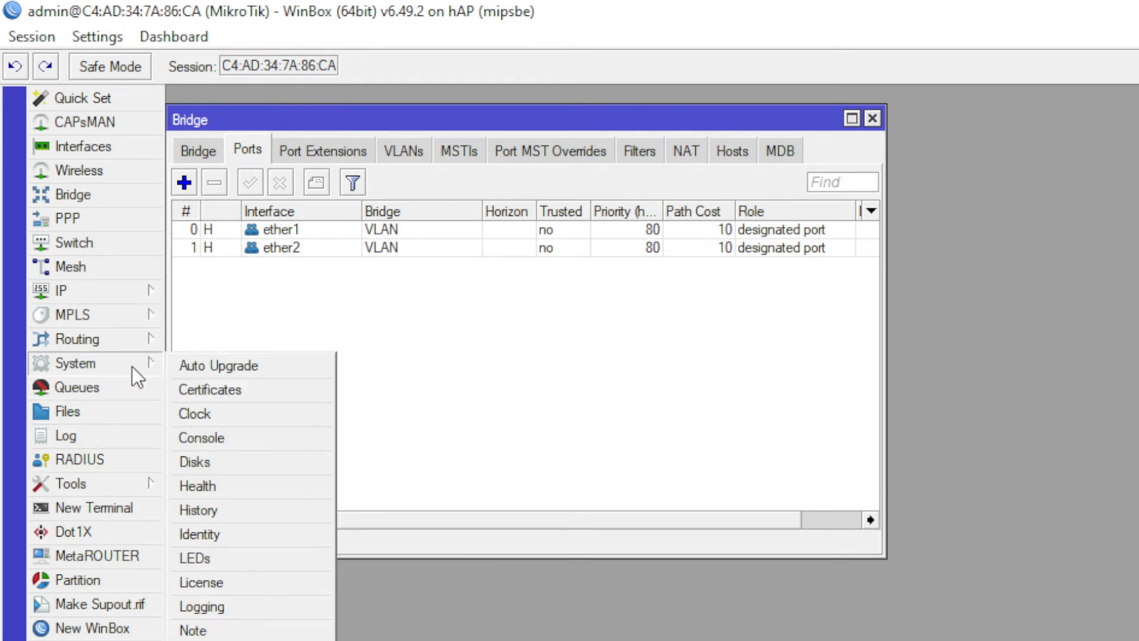
{"action": "left_click", "coordinate": [226, 531]}
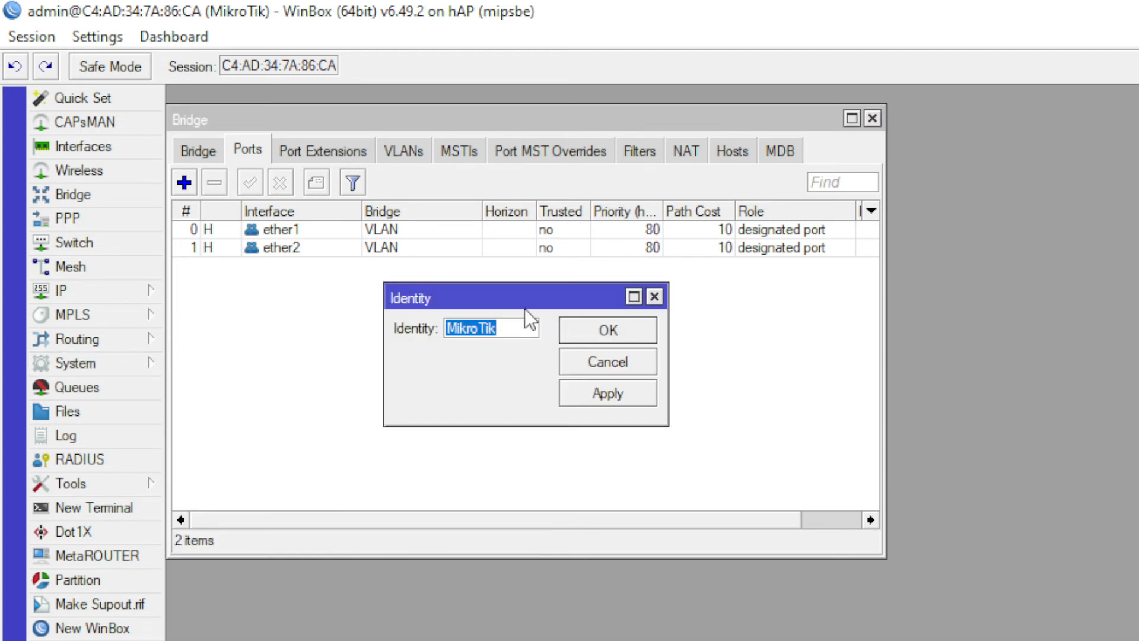
{"action": "type", "text": "SWITCH"}
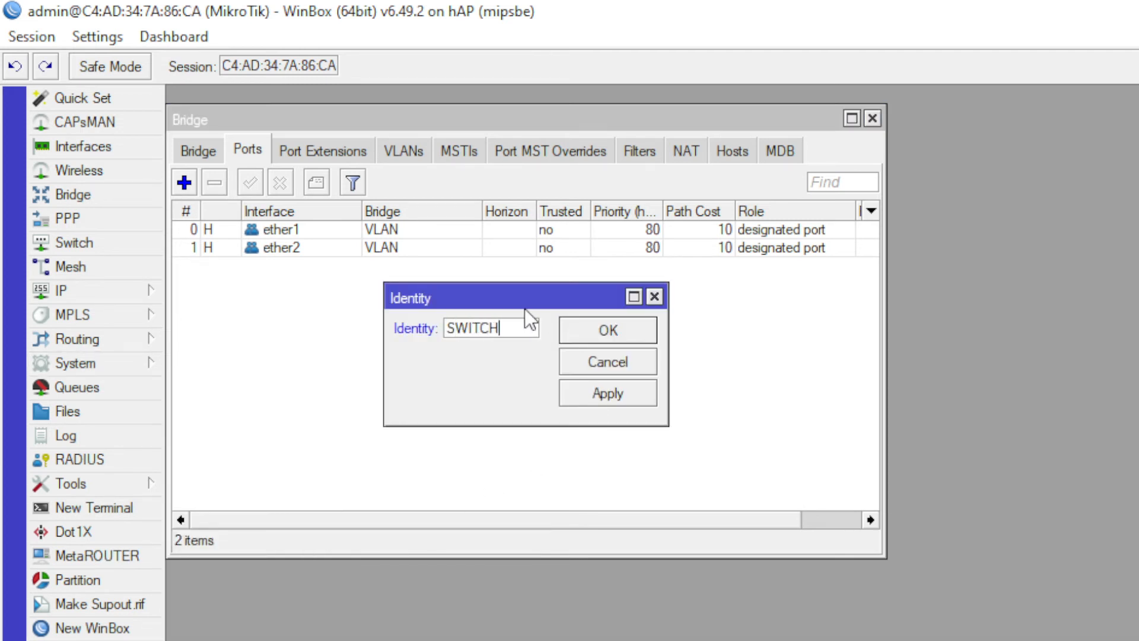
{"action": "left_click", "coordinate": [609, 338]}
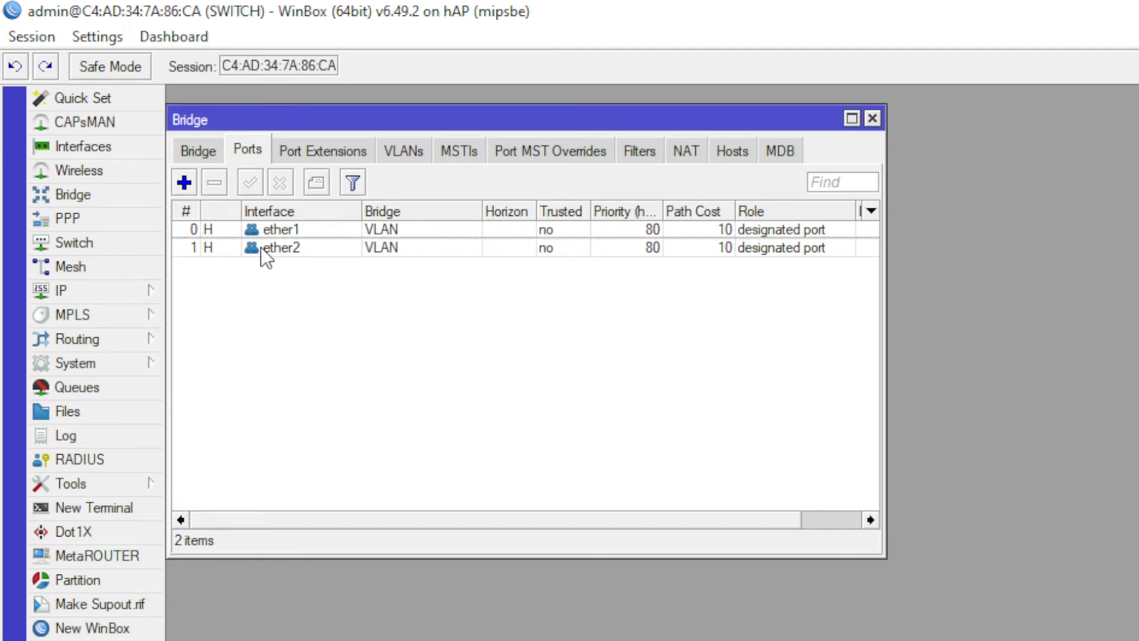
- Add ether3, ether4 and ether5 as ports of the VLAN bridge
{"action": "left_click", "coordinate": [184, 182]}
{"action": "left_click", "coordinate": [483, 243]}
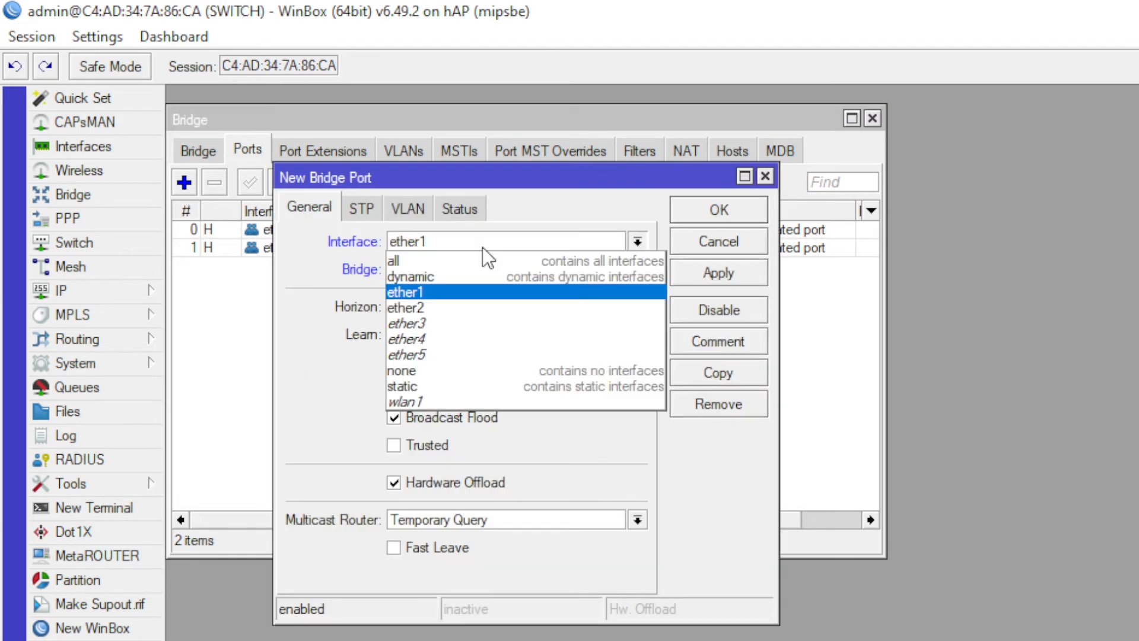
{"action": "left_click", "coordinate": [457, 322]}
{"action": "left_click", "coordinate": [690, 215]}
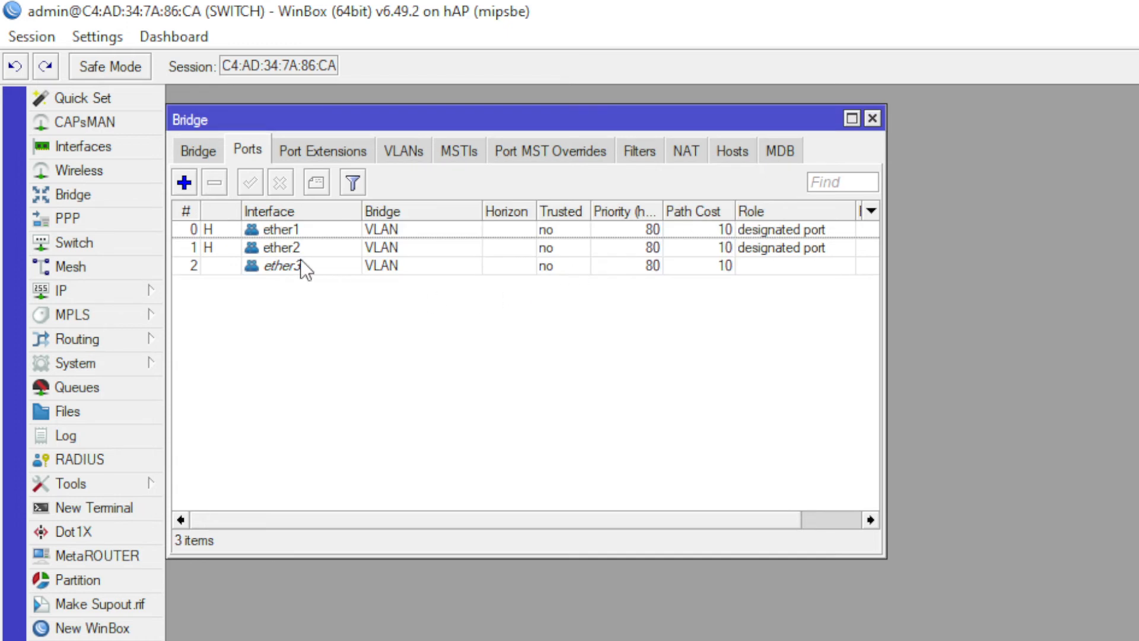
{"action": "left_click", "coordinate": [190, 189]}
{"action": "left_click", "coordinate": [465, 242]}
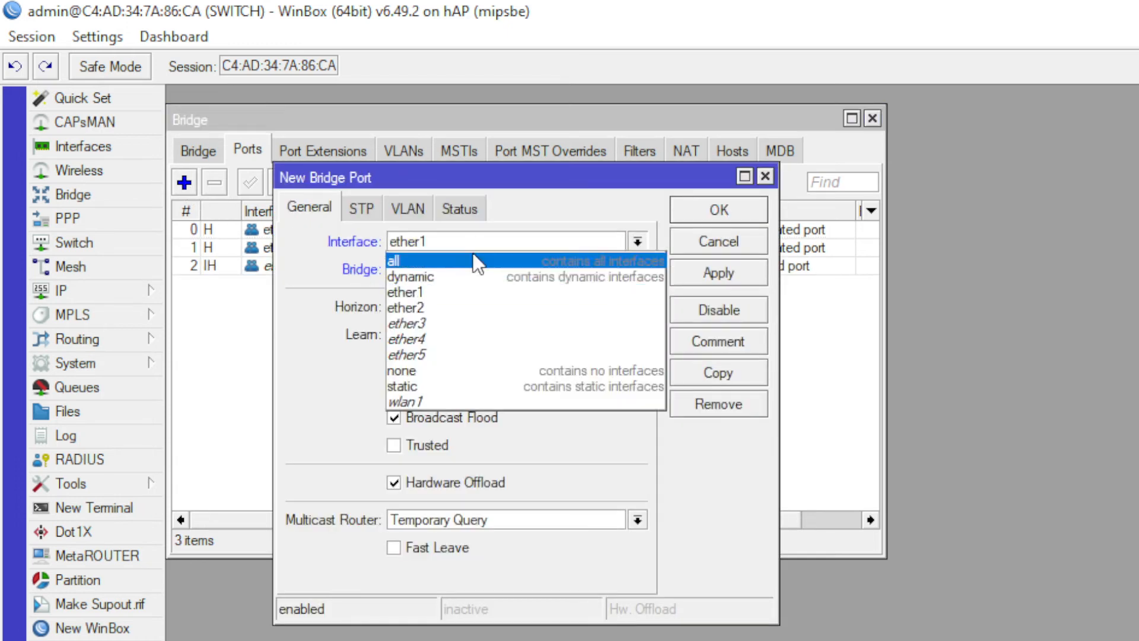
{"action": "left_click", "coordinate": [455, 321]}
{"action": "left_click", "coordinate": [466, 244]}
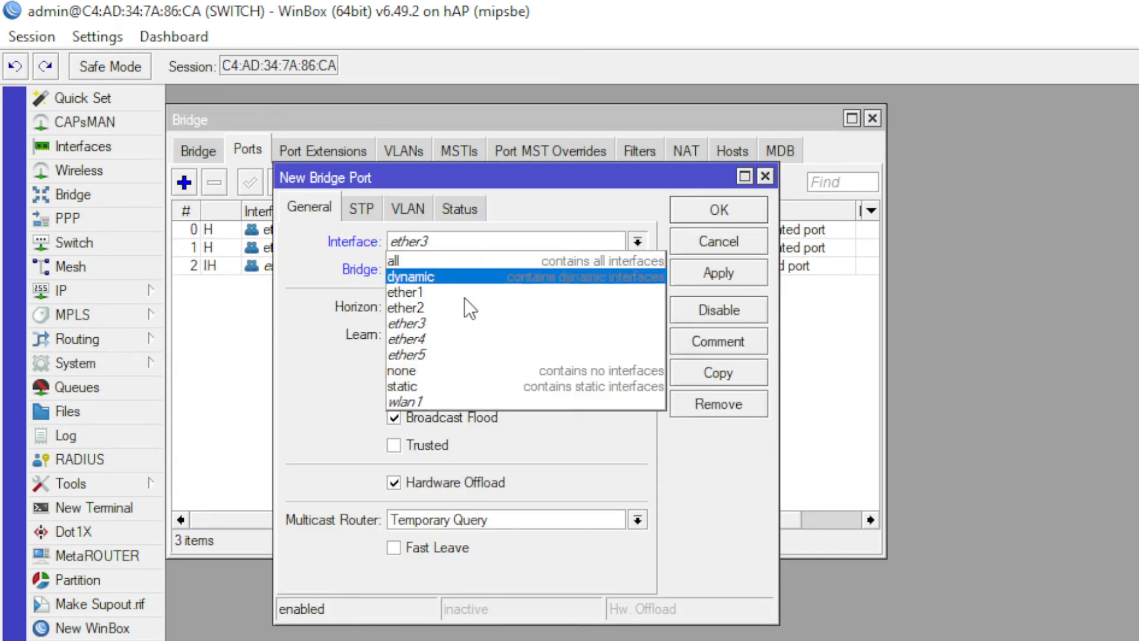
{"action": "left_click", "coordinate": [464, 339]}
{"action": "left_click", "coordinate": [702, 217]}
{"action": "left_click", "coordinate": [184, 183]}
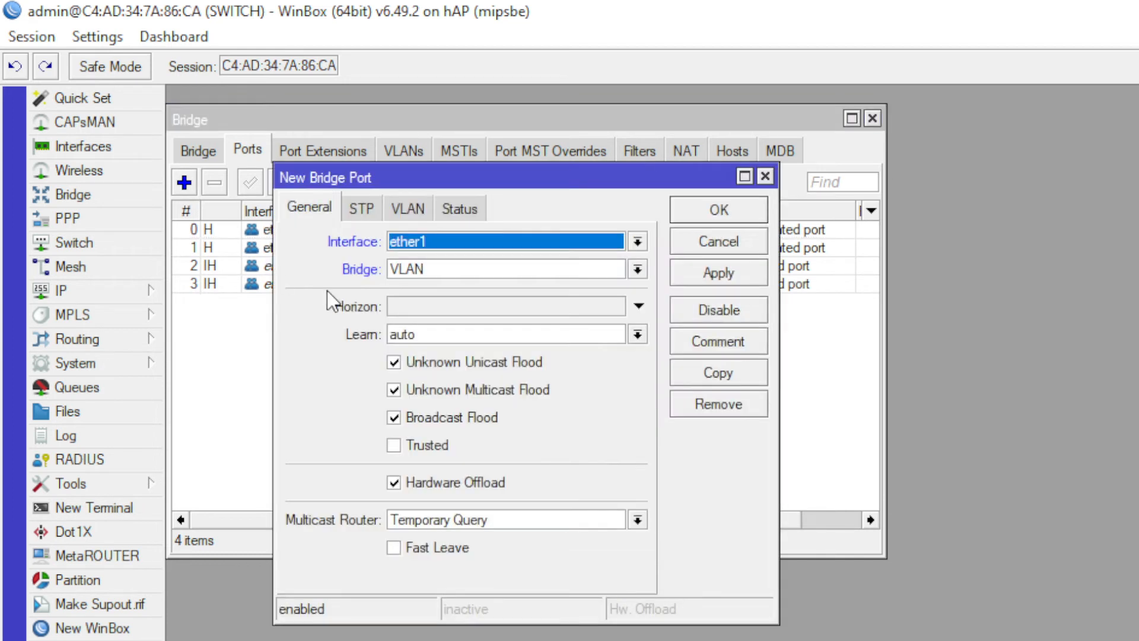
{"action": "left_click", "coordinate": [431, 248]}
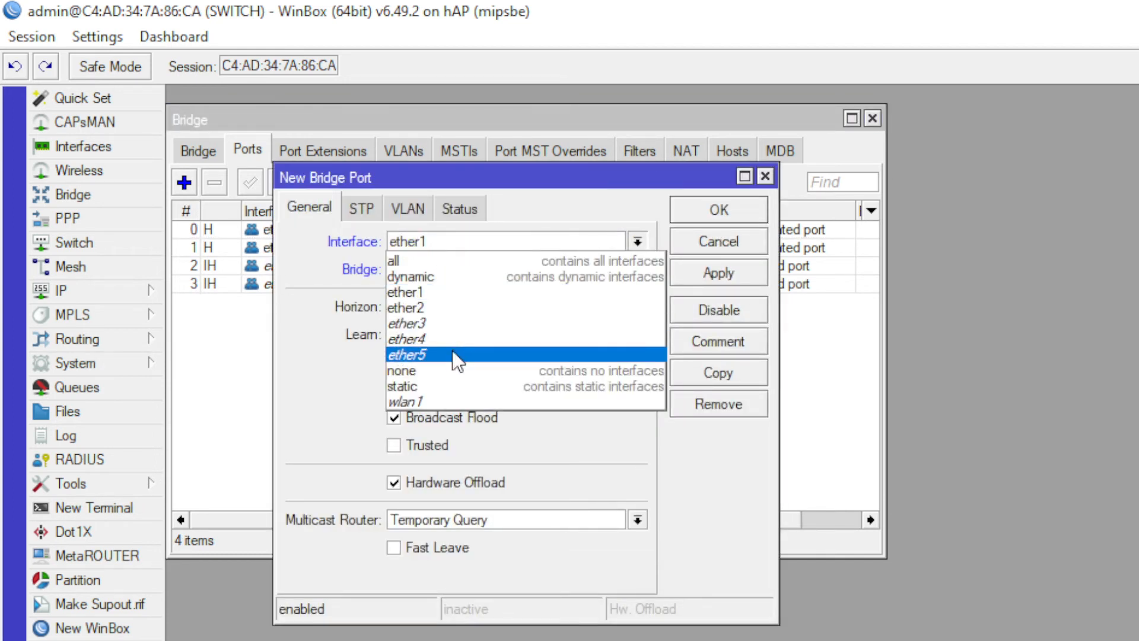
{"action": "left_click", "coordinate": [452, 352]}
{"action": "left_click", "coordinate": [714, 214]}
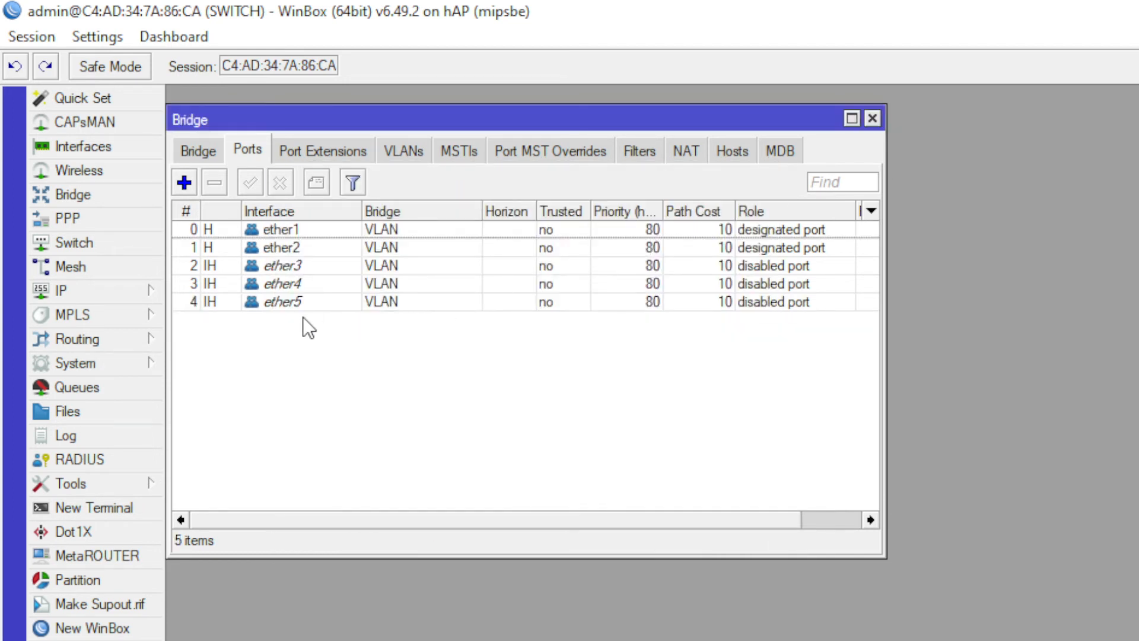
- Set the ether2 port's PVID to 10
{"action": "left_click", "coordinate": [300, 245]}
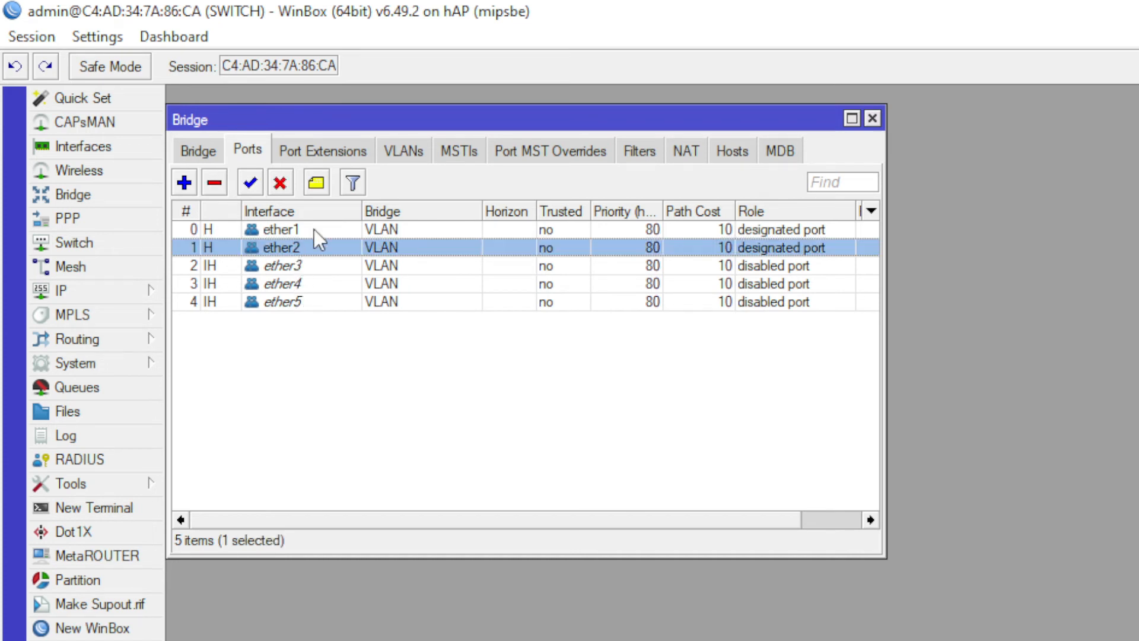
{"action": "left_click", "coordinate": [341, 233]}
{"action": "left_click", "coordinate": [342, 244]}
{"action": "double_click", "coordinate": [415, 251]}
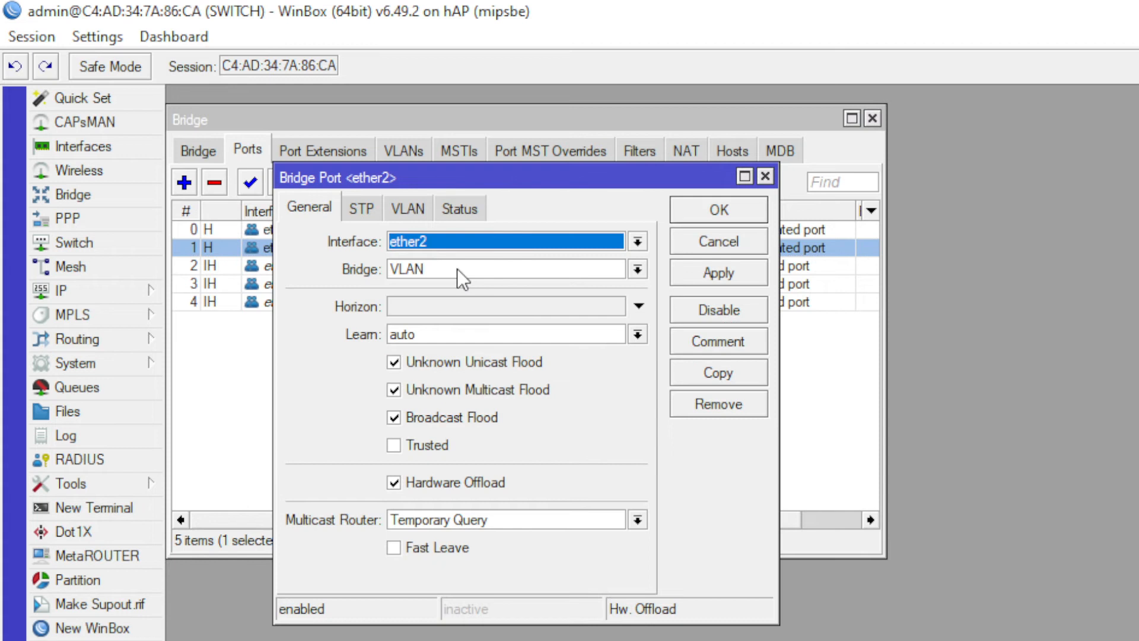
{"action": "left_click", "coordinate": [423, 209]}
{"action": "left_click", "coordinate": [435, 241]}
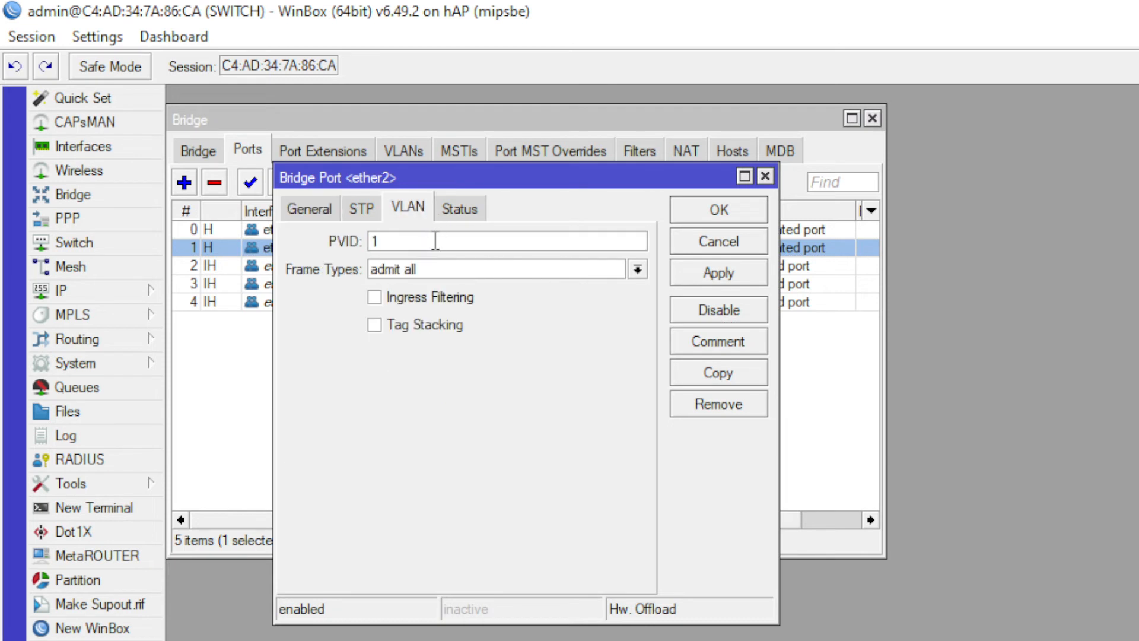
{"action": "type", "text": "0"}
{"action": "left_click", "coordinate": [718, 214]}
- Set PVIDs 20, 30 and 40 on ether3, ether4 and ether5
{"action": "double_click", "coordinate": [354, 266]}
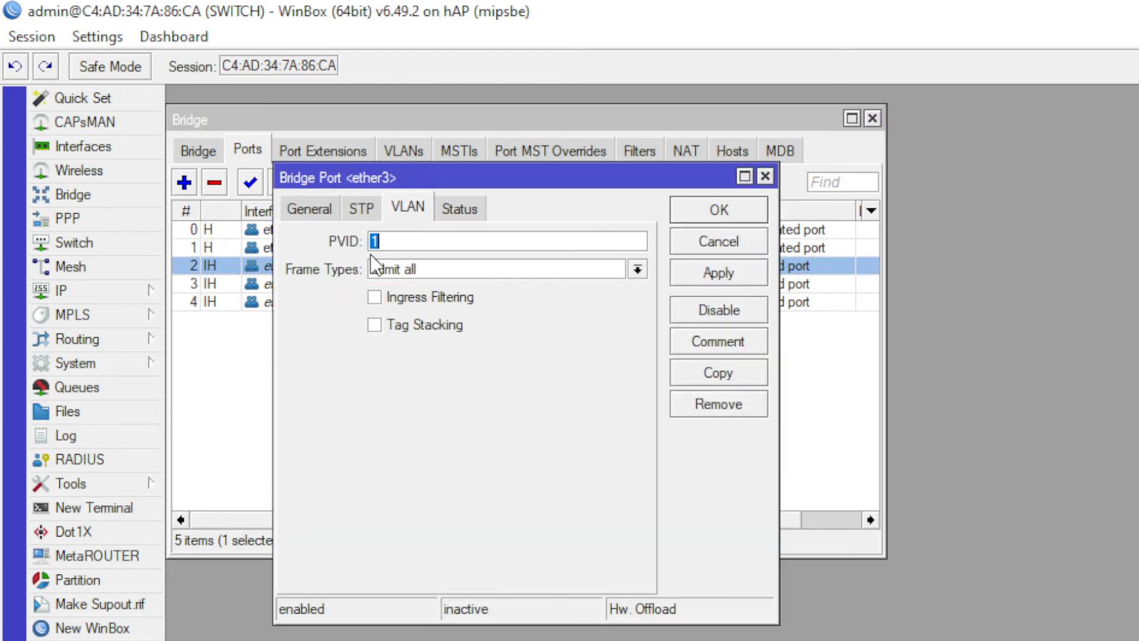
{"action": "type", "text": "20"}
{"action": "left_click", "coordinate": [676, 210]}
{"action": "double_click", "coordinate": [400, 279]}
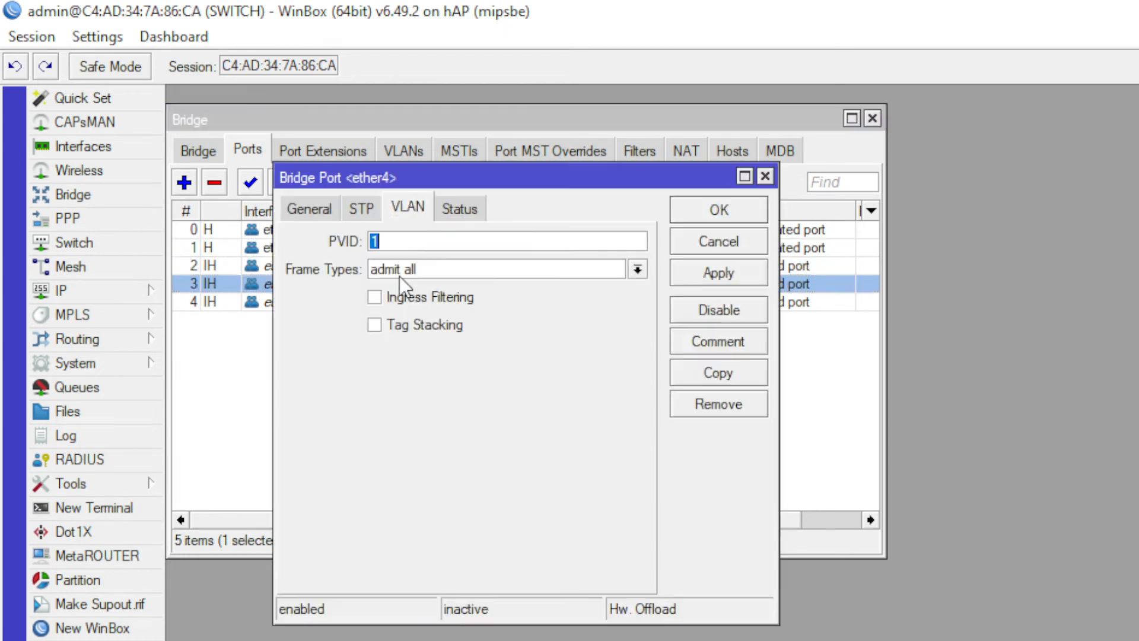
{"action": "type", "text": "30"}
{"action": "left_click", "coordinate": [693, 210]}
{"action": "double_click", "coordinate": [361, 301]}
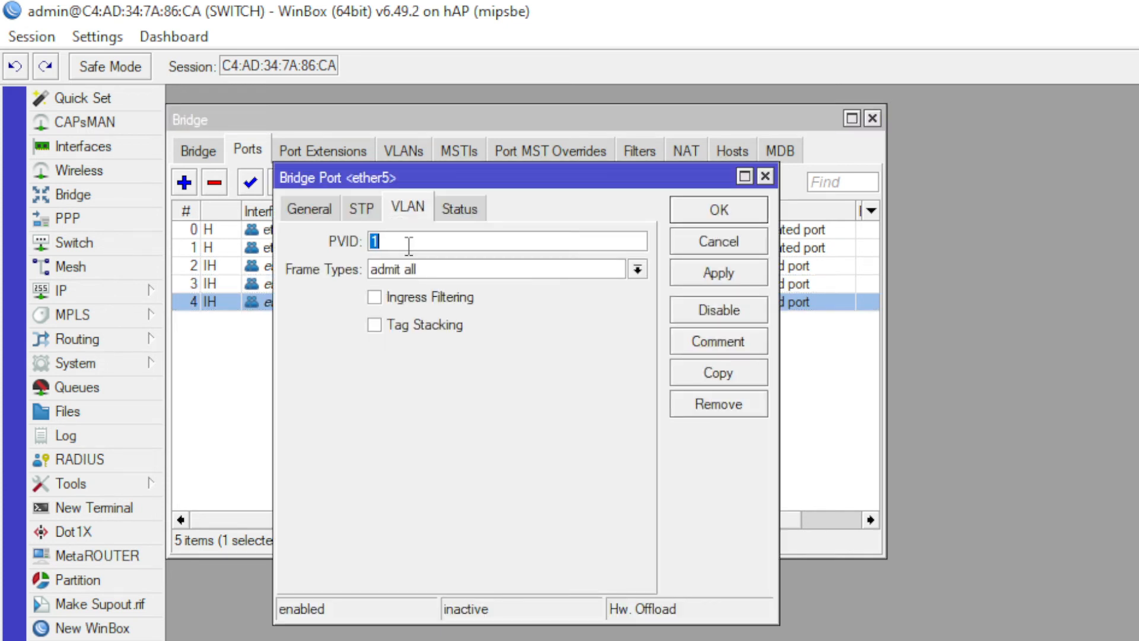
{"action": "type", "text": "40"}
{"action": "left_click", "coordinate": [676, 209]}
{"action": "left_click", "coordinate": [358, 345]}
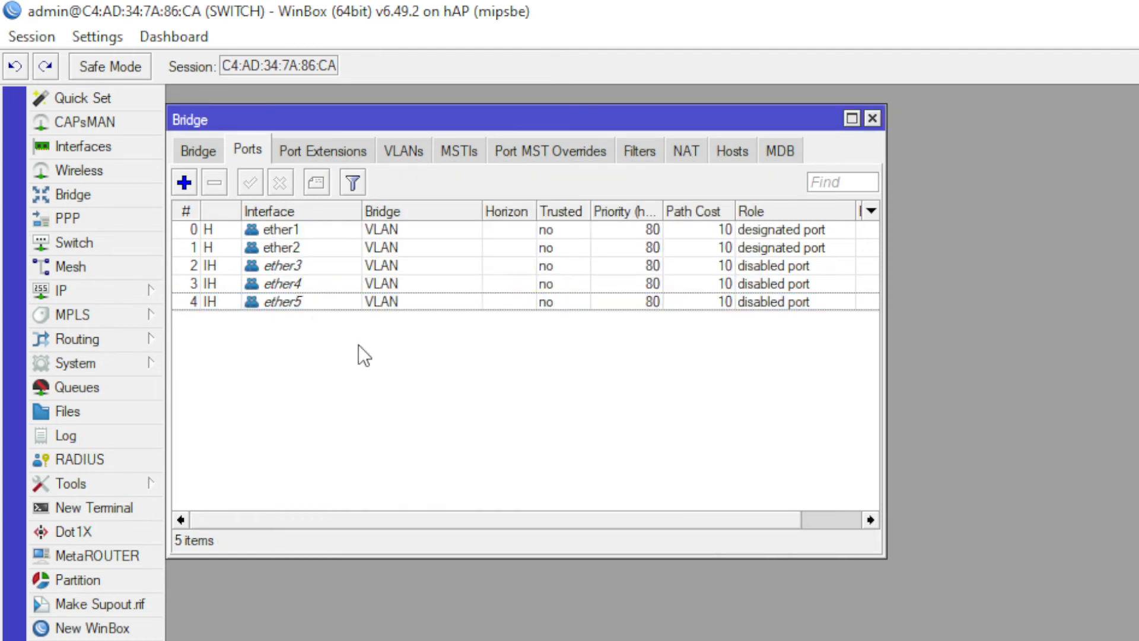
{"action": "left_click", "coordinate": [373, 304]}
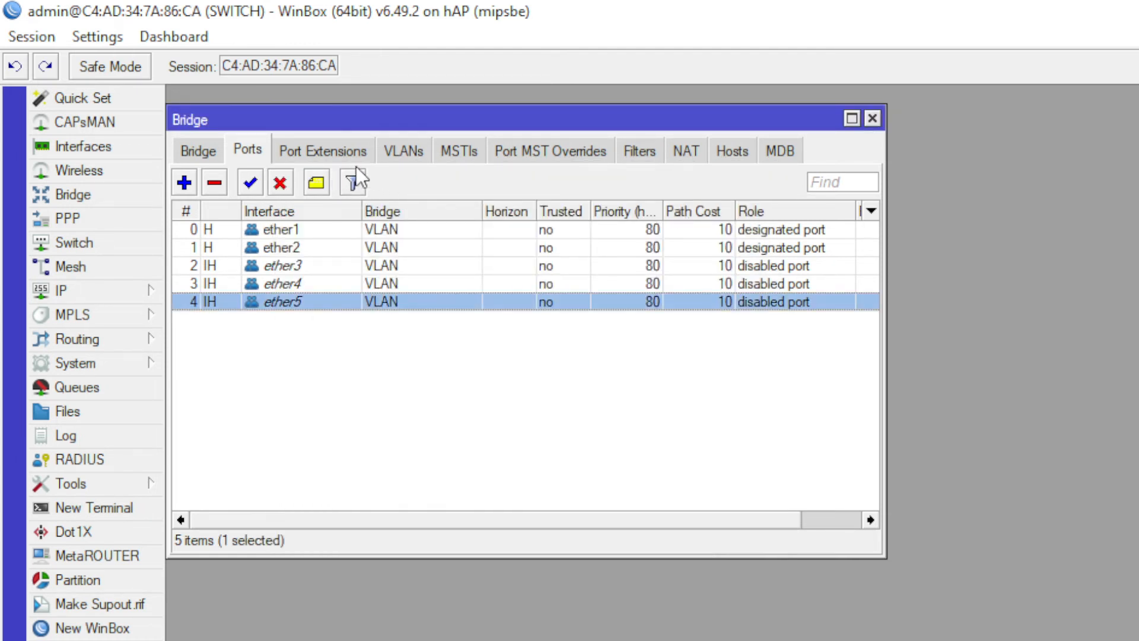
- Add bridge VLAN 10 with ether1 tagged and ether2 untagged
{"action": "left_click", "coordinate": [389, 154]}
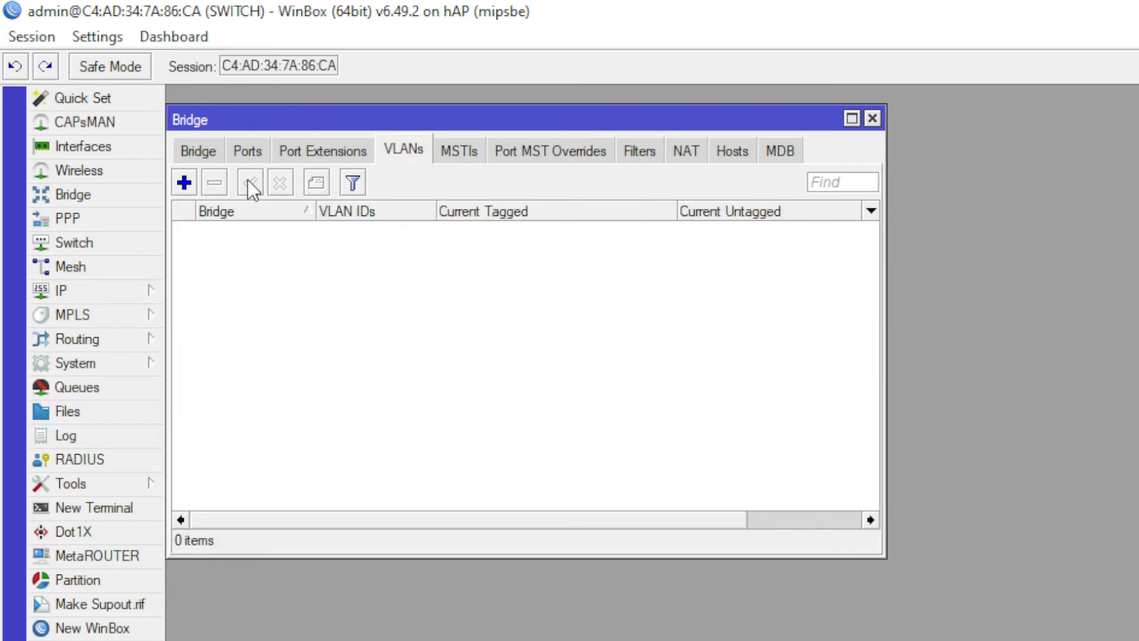
{"action": "left_click", "coordinate": [184, 183]}
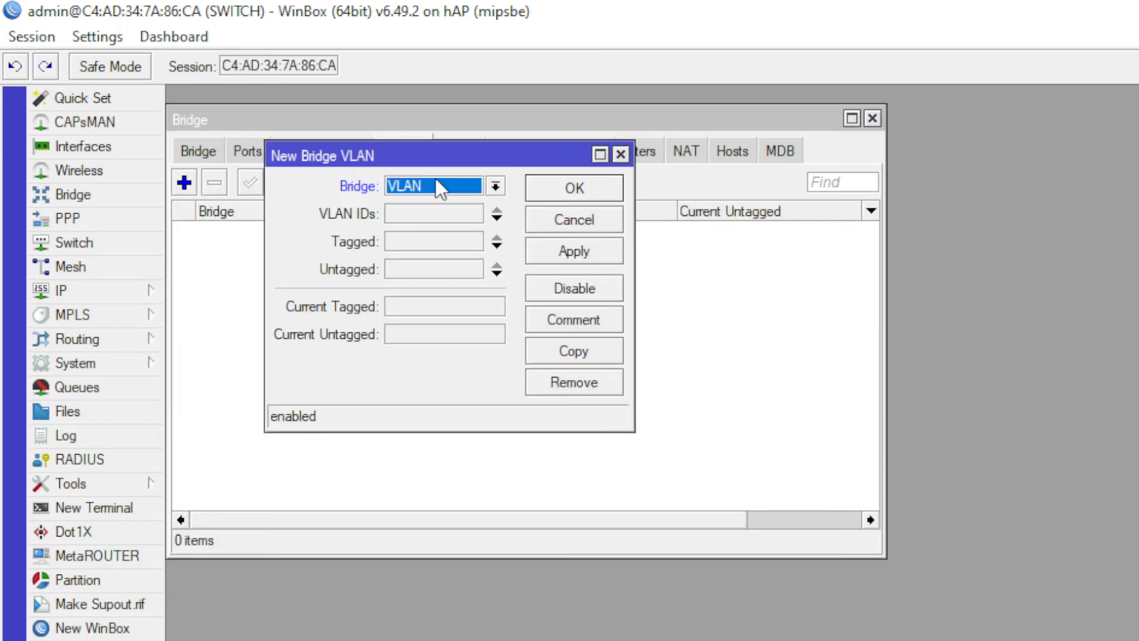
{"action": "left_click", "coordinate": [448, 215]}
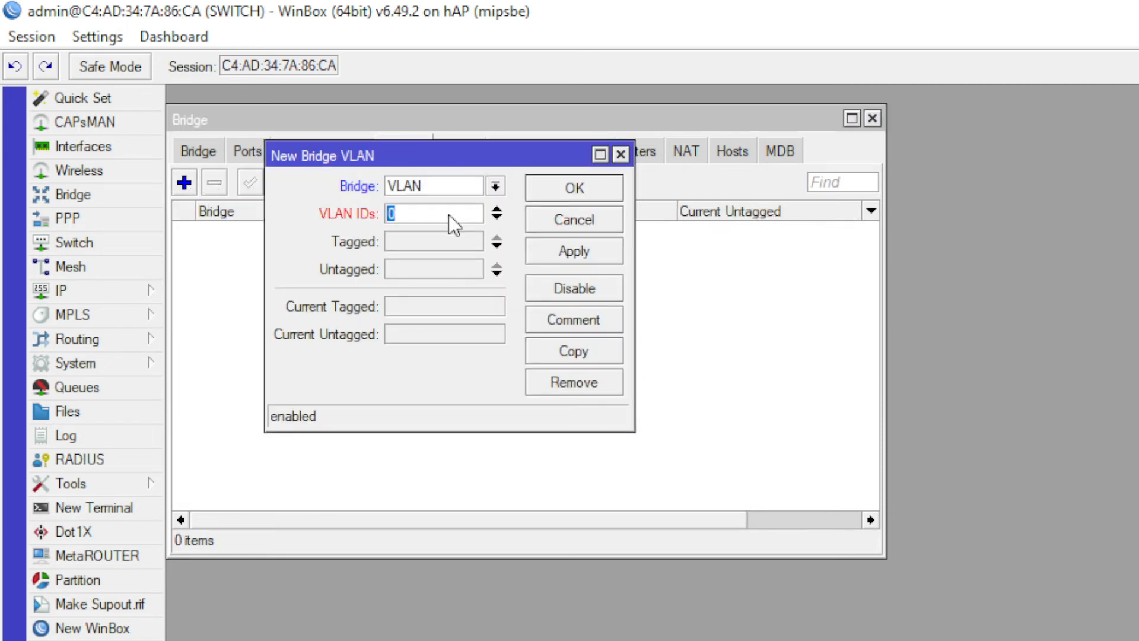
{"action": "type", "text": "10"}
{"action": "left_click", "coordinate": [439, 242]}
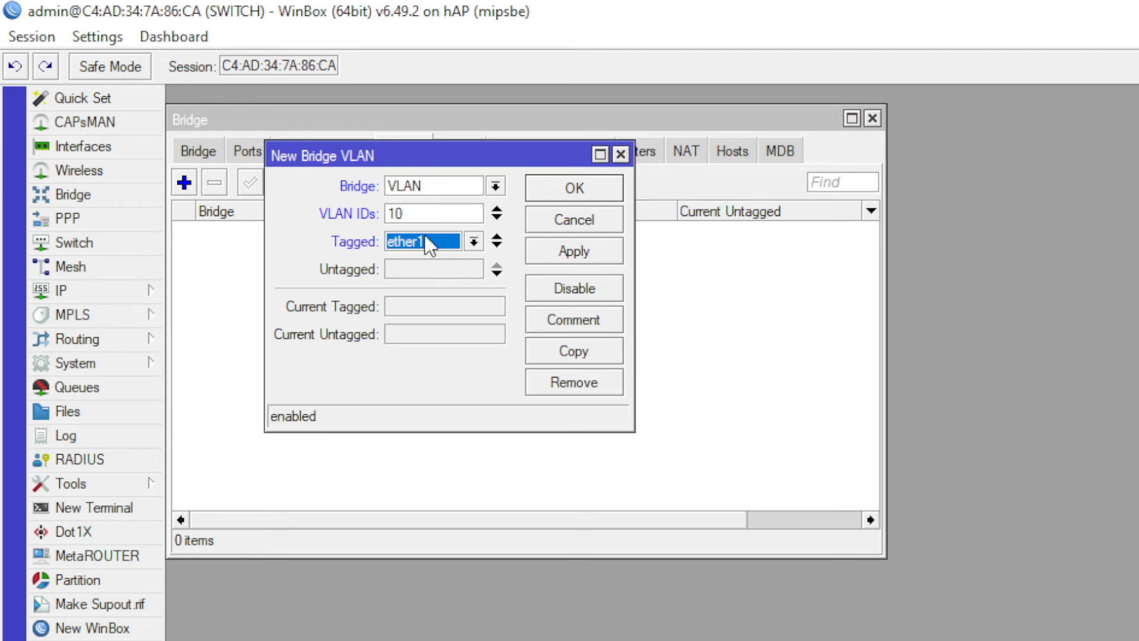
{"action": "left_click", "coordinate": [415, 269]}
{"action": "left_click", "coordinate": [441, 274]}
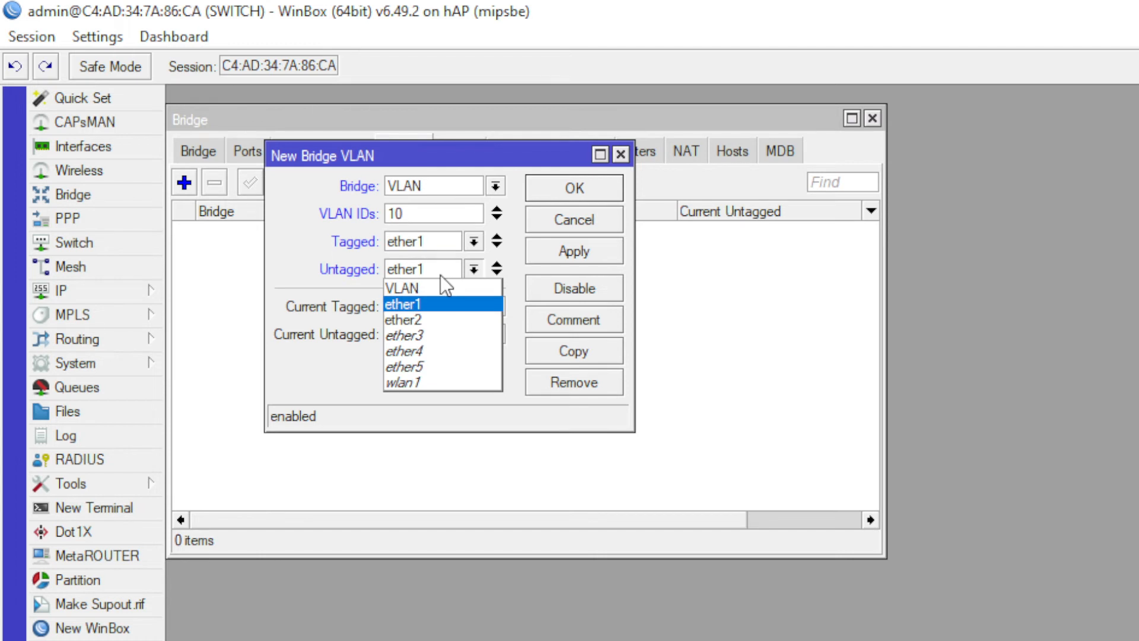
{"action": "left_click", "coordinate": [431, 319]}
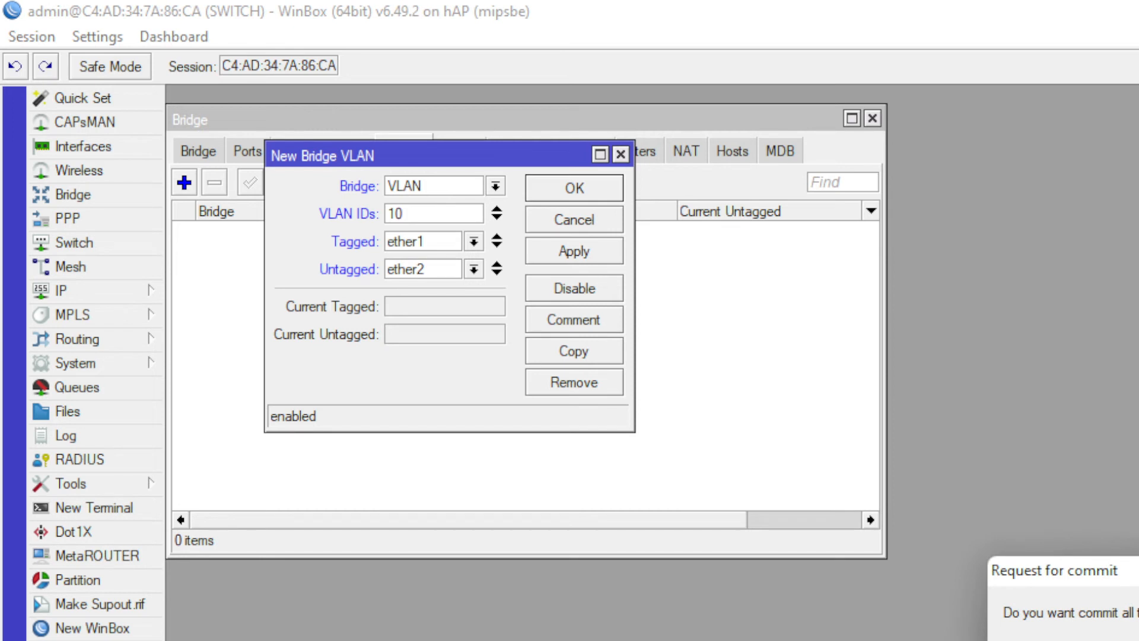
{"action": "left_click_drag", "start_coordinate": [867, 458], "coordinate": [485, 308]}
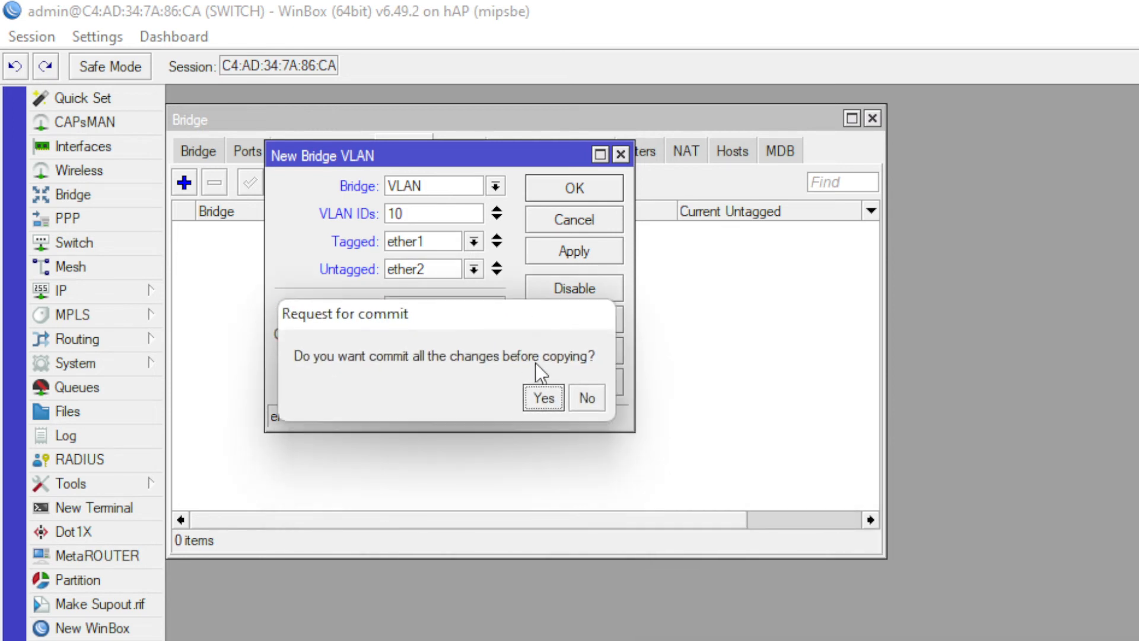
{"action": "left_click", "coordinate": [543, 398]}
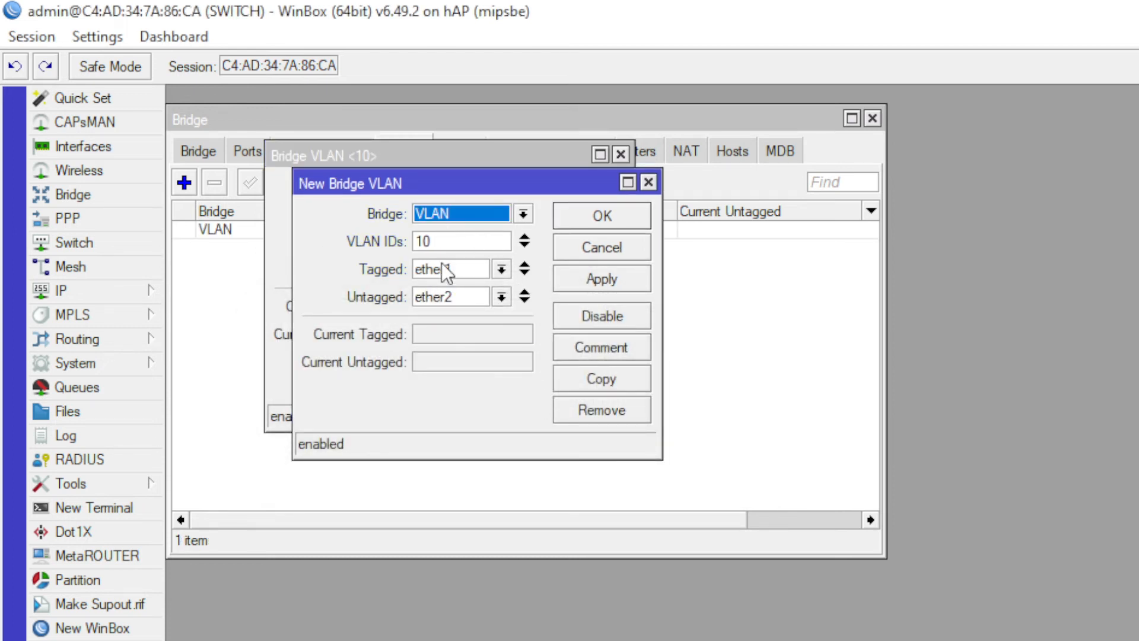
- Copy it into bridge VLAN 20 with ether3 untagged
{"action": "left_click_drag", "start_coordinate": [439, 244], "coordinate": [350, 244]}
{"action": "type", "text": "20"}
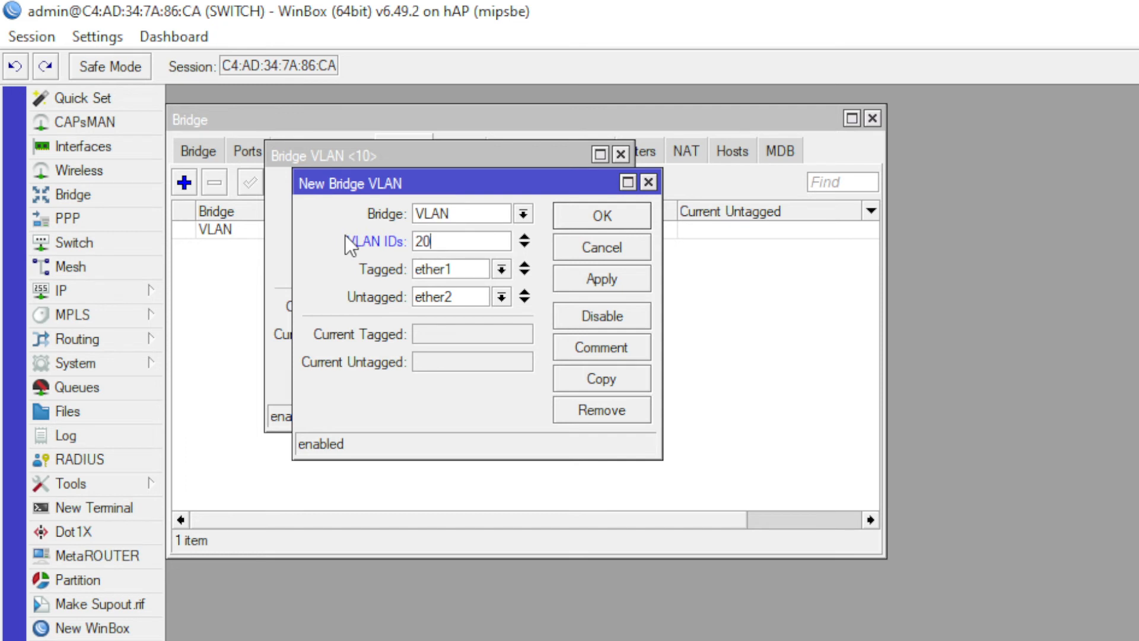
{"action": "left_click", "coordinate": [446, 295]}
{"action": "left_click", "coordinate": [456, 360]}
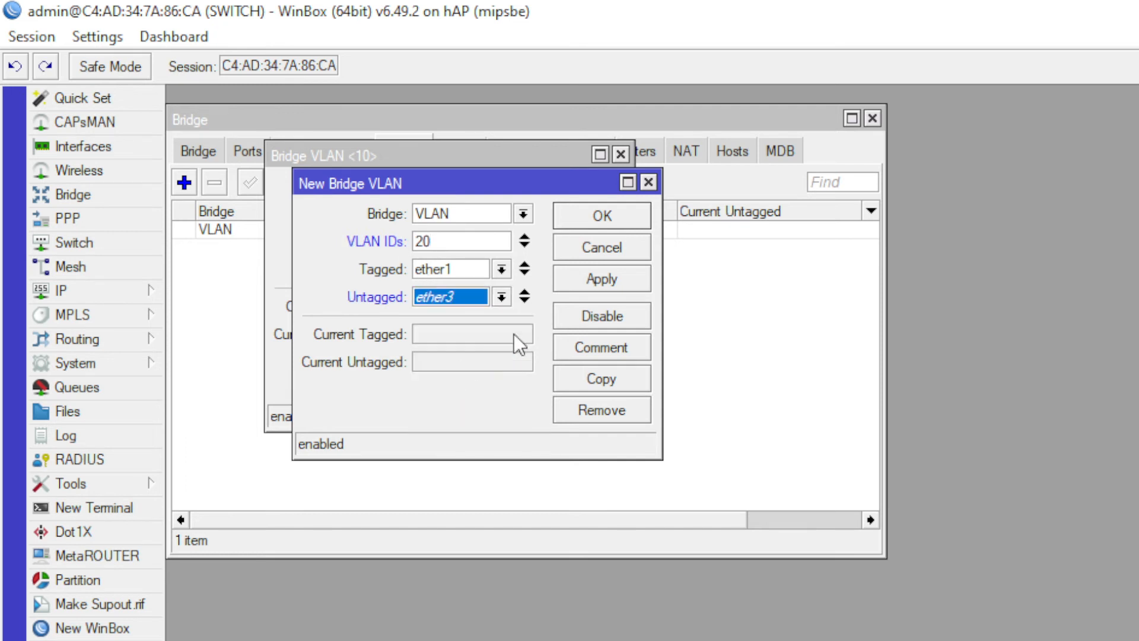
{"action": "left_click", "coordinate": [613, 382]}
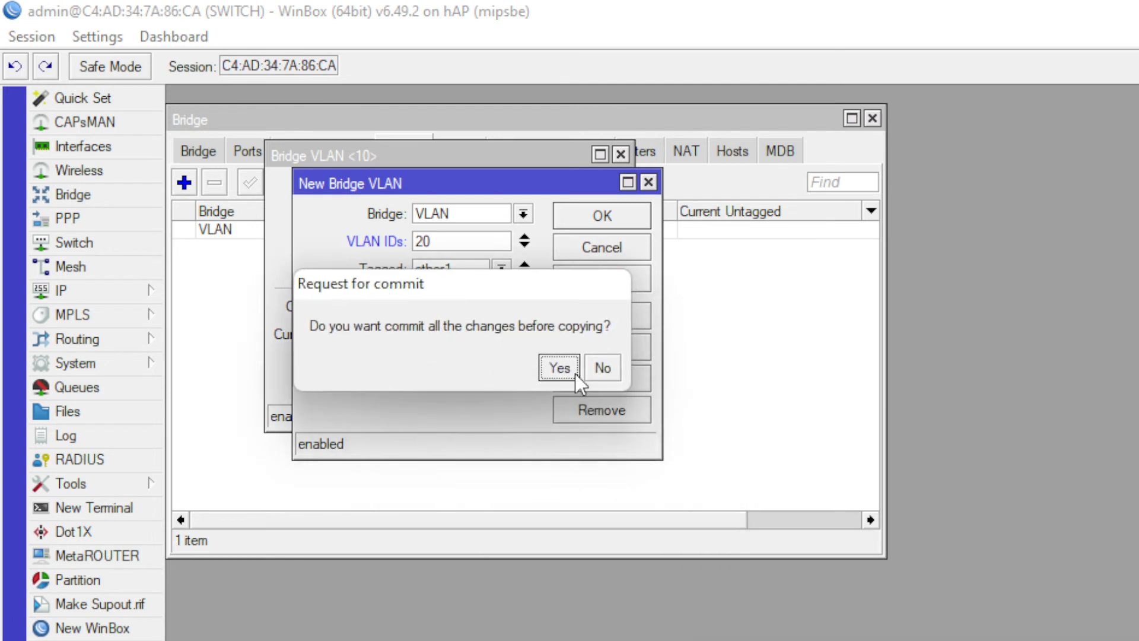
{"action": "left_click", "coordinate": [573, 372]}
- Create bridge VLAN 30 with ether1 tagged and ether4 untagged
{"action": "left_click_drag", "start_coordinate": [483, 274], "coordinate": [431, 275]}
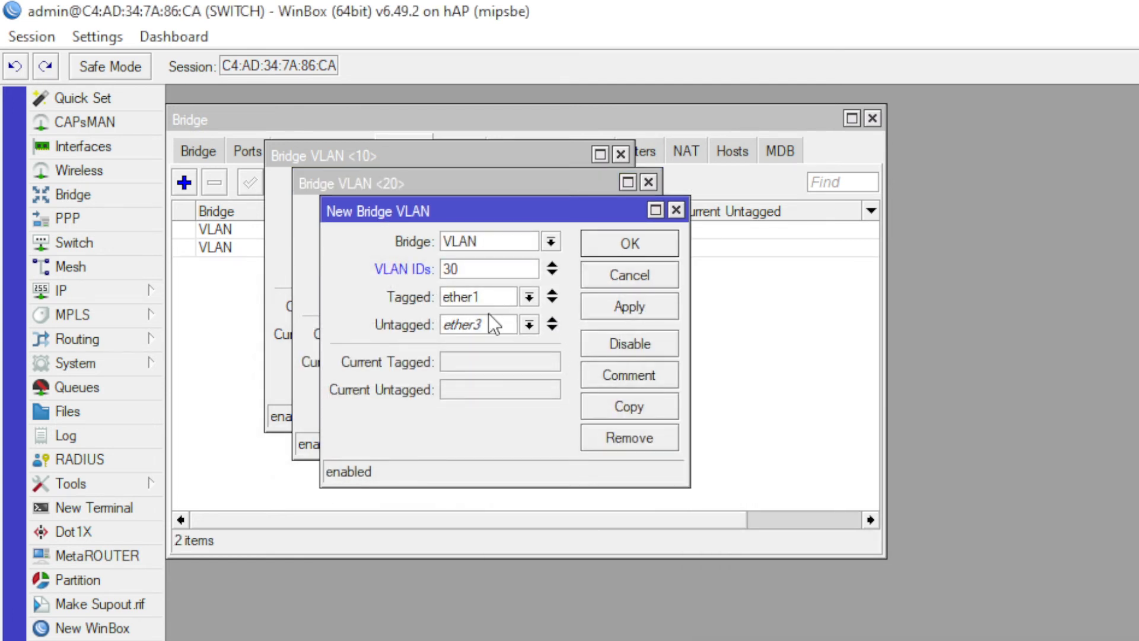
{"action": "left_click", "coordinate": [497, 296]}
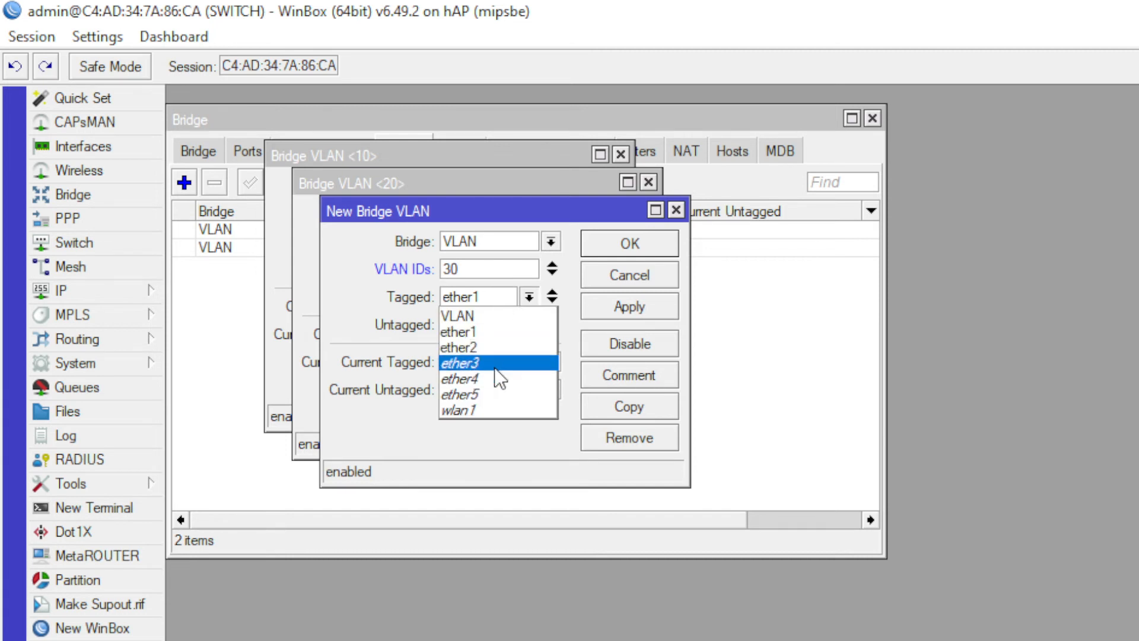
{"action": "left_click", "coordinate": [495, 363]}
{"action": "left_click", "coordinate": [504, 304]}
{"action": "left_click", "coordinate": [489, 330]}
{"action": "left_click", "coordinate": [489, 330]}
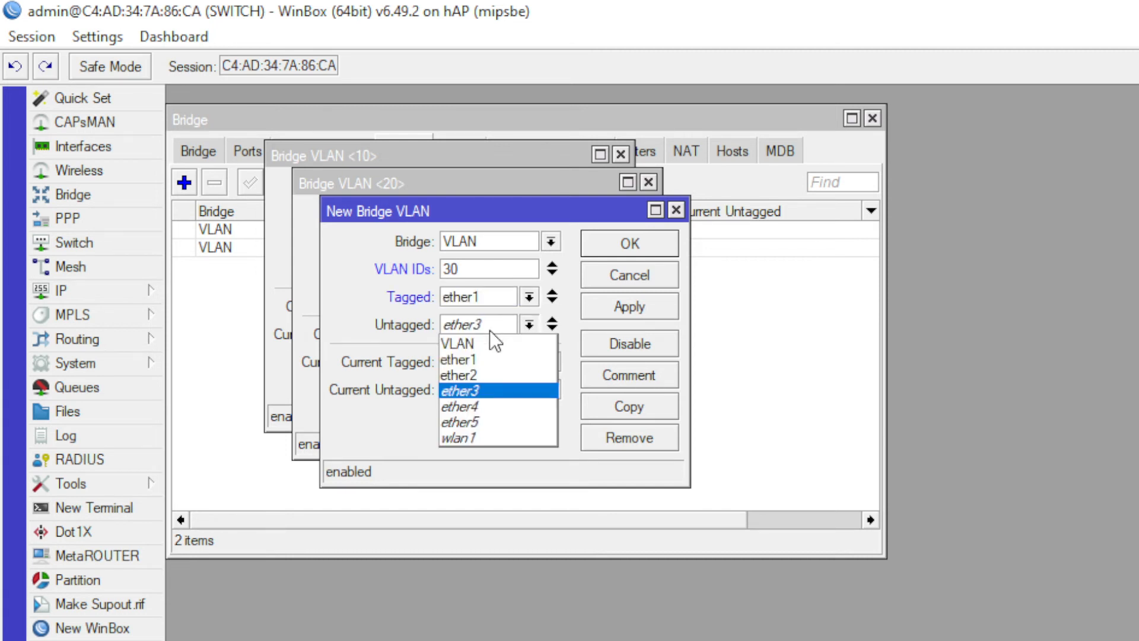
{"action": "left_click", "coordinate": [493, 408]}
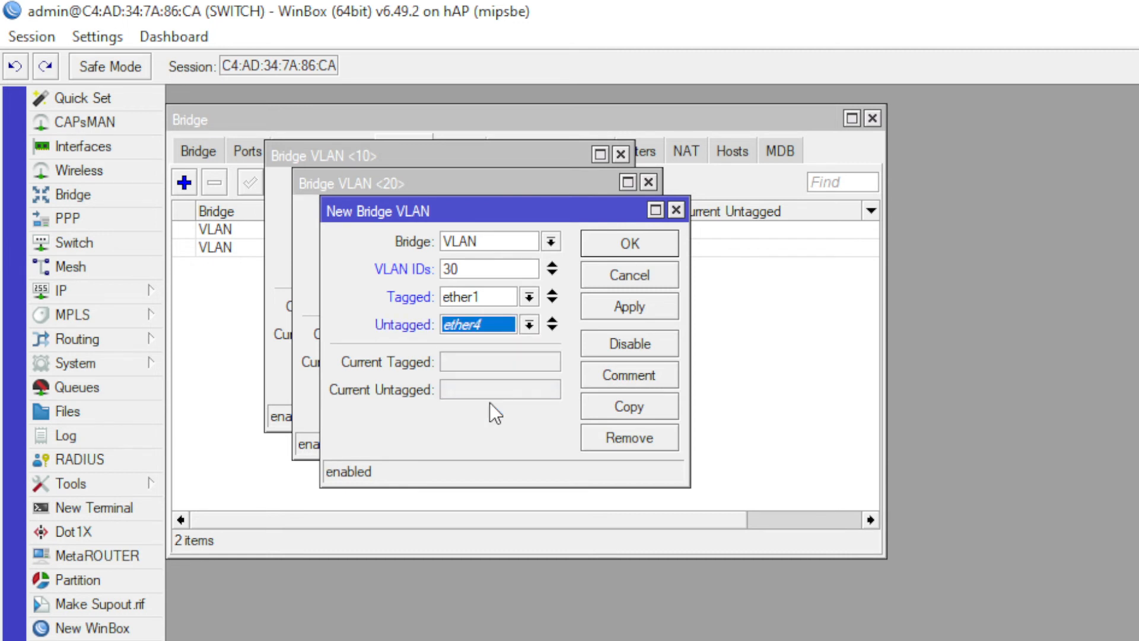
{"action": "left_click", "coordinate": [628, 407]}
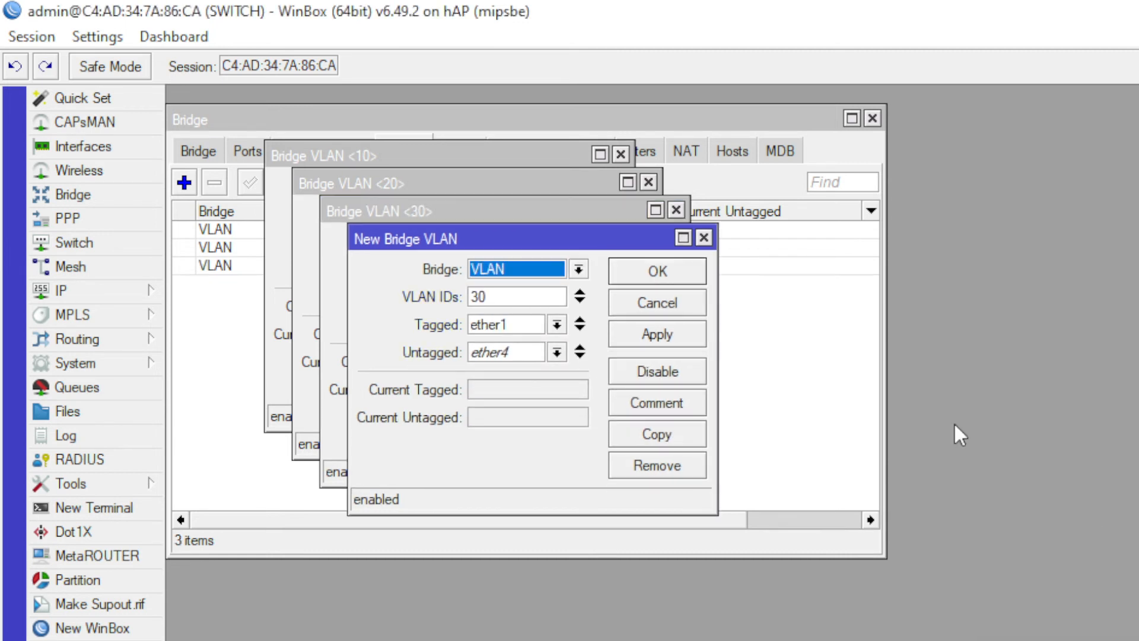
- Create bridge VLAN 40 with ether5 untagged and close the leftover VLAN windows
{"action": "left_click_drag", "start_coordinate": [550, 233], "coordinate": [466, 163]}
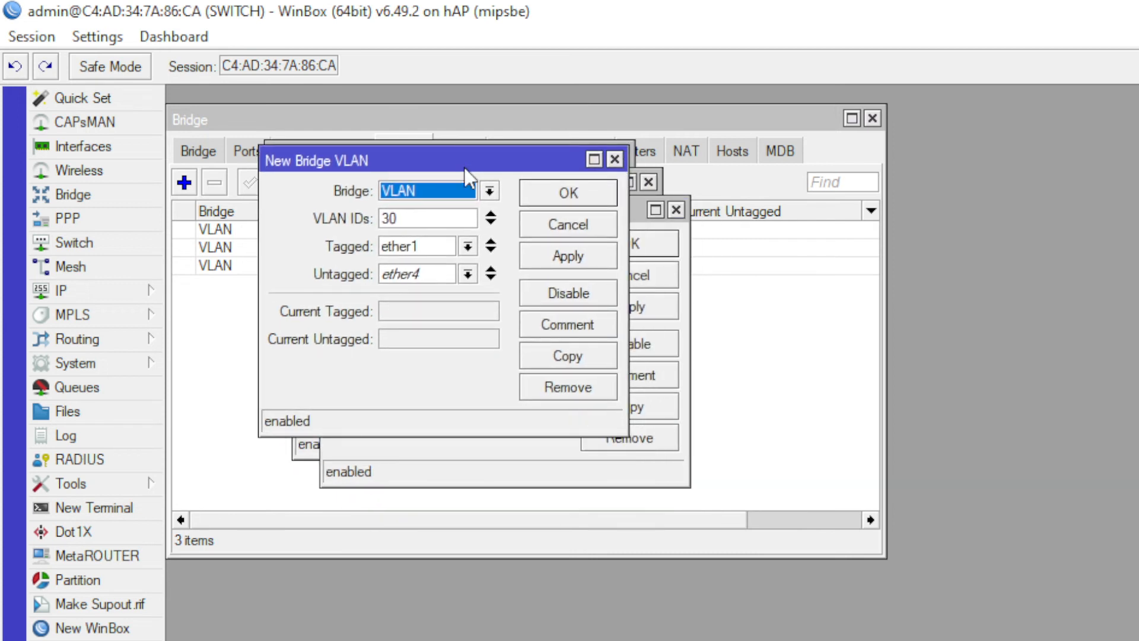
{"action": "left_click_drag", "start_coordinate": [429, 211], "coordinate": [379, 218]}
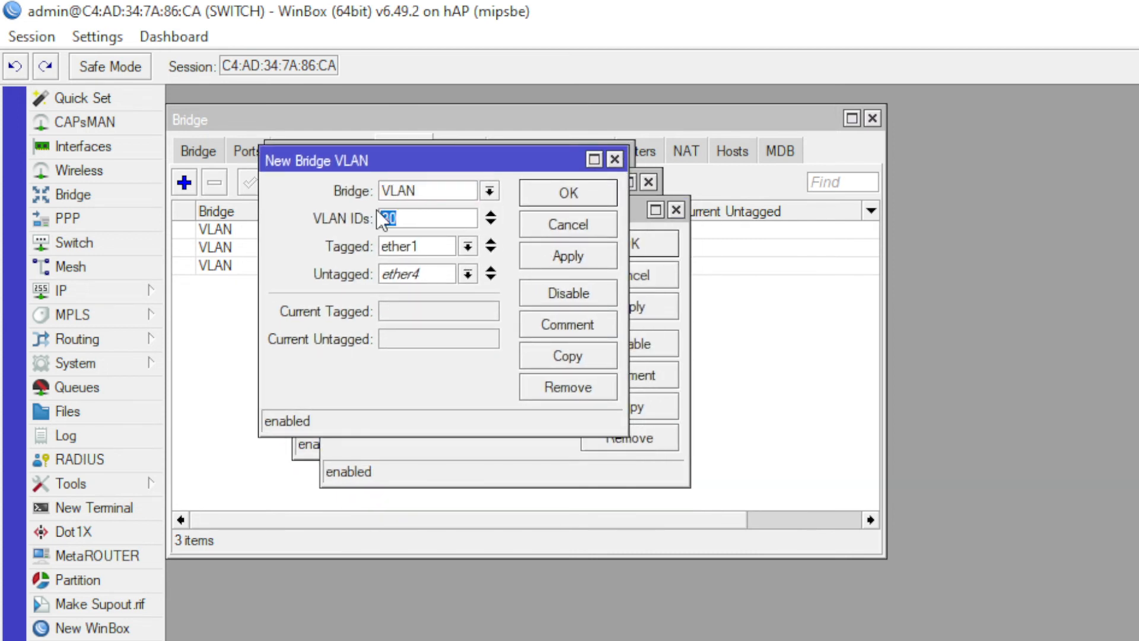
{"action": "type", "text": "40"}
{"action": "left_click", "coordinate": [397, 275]}
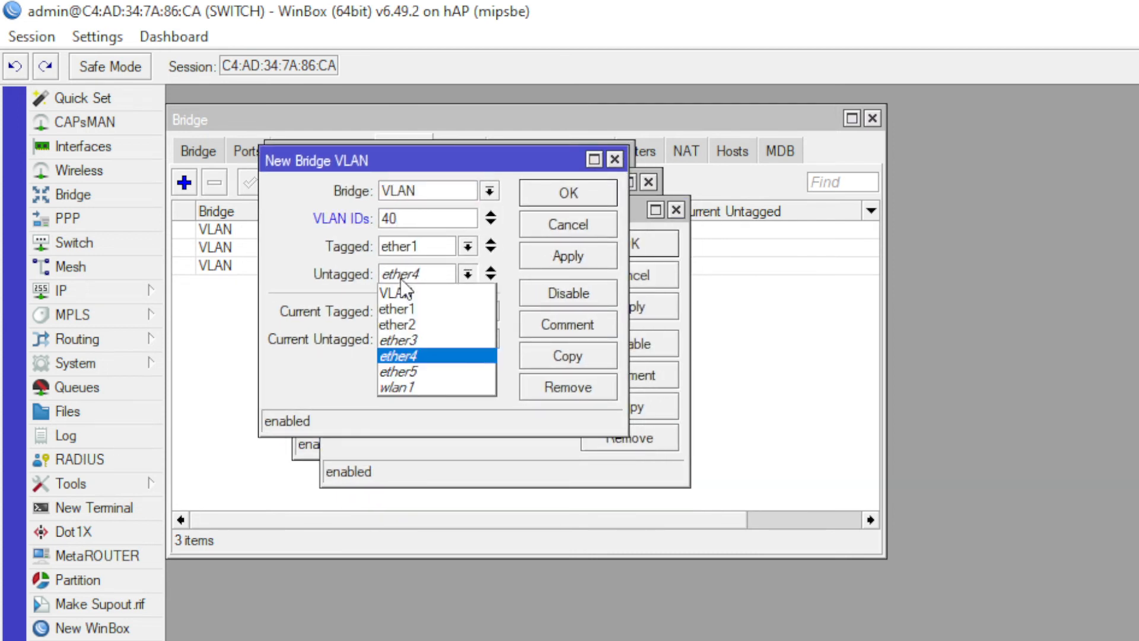
{"action": "left_click", "coordinate": [428, 372]}
{"action": "left_click", "coordinate": [570, 199]}
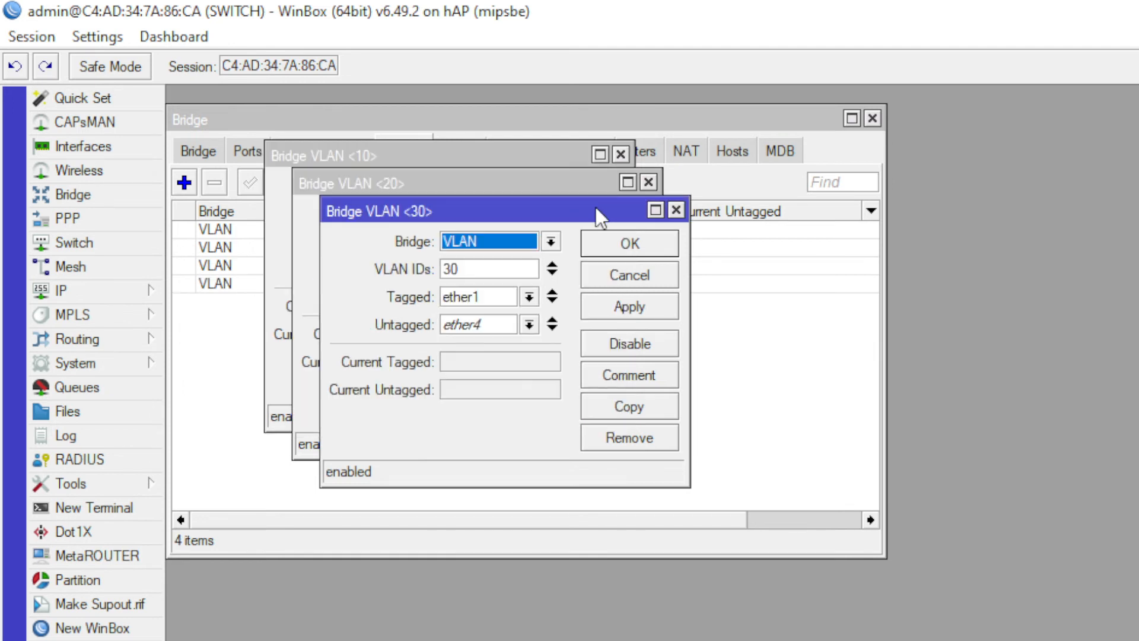
{"action": "left_click", "coordinate": [614, 244]}
{"action": "left_click", "coordinate": [609, 215]}
{"action": "left_click", "coordinate": [588, 196]}
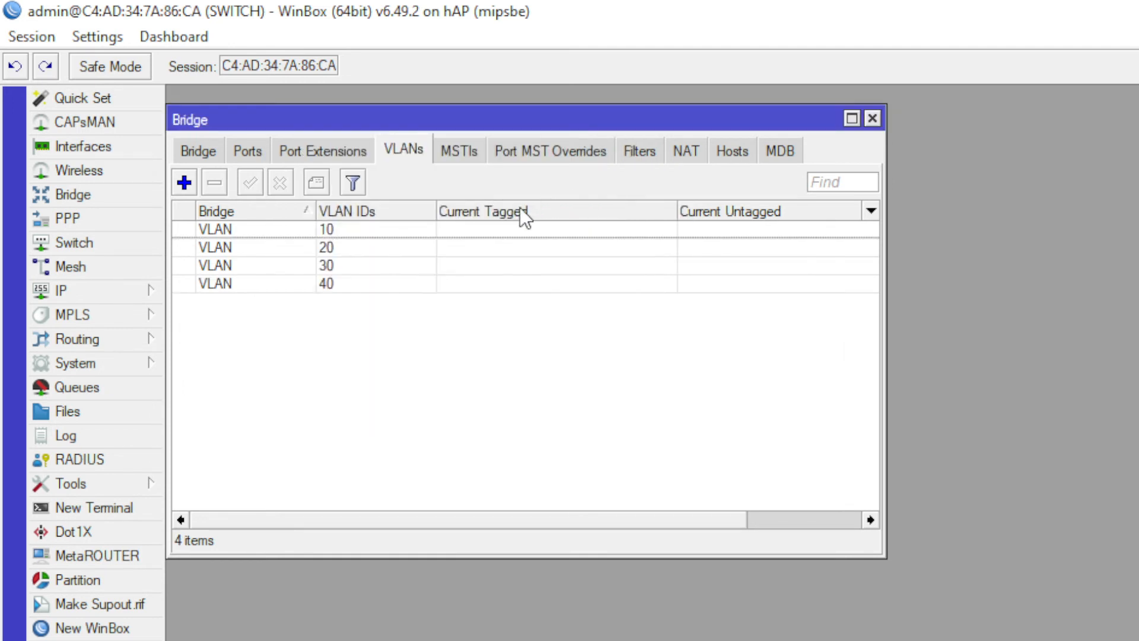
- Recheck ether3's PVID 20 and ether5's PVID 40 in the bridge ports
{"action": "left_click", "coordinate": [323, 248]}
{"action": "left_click", "coordinate": [315, 284]}
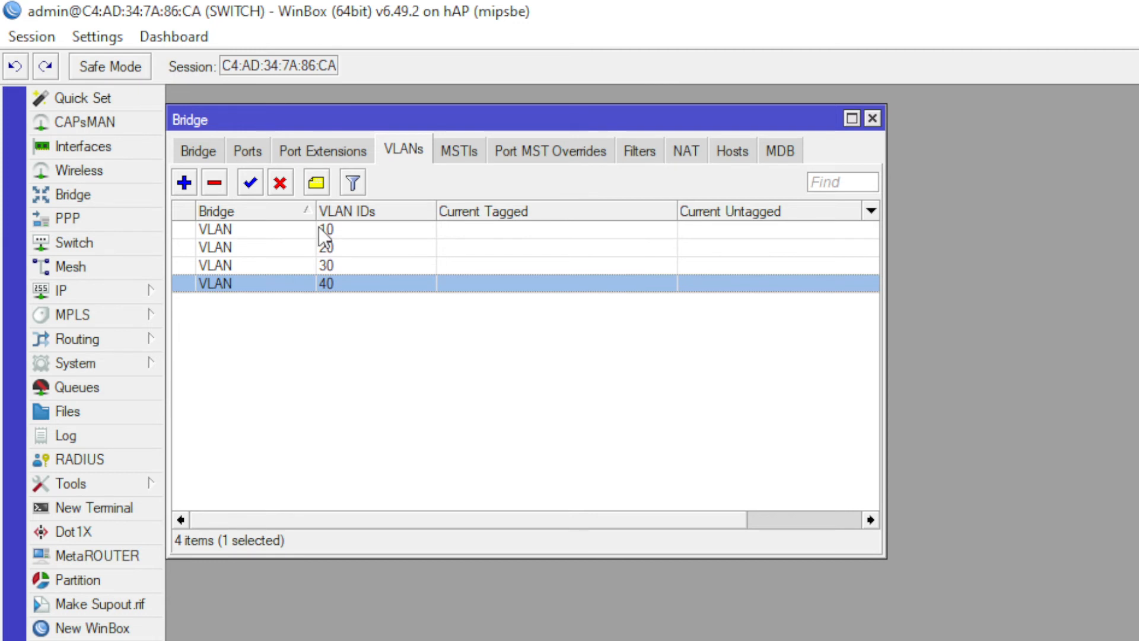
{"action": "left_click", "coordinate": [338, 149]}
{"action": "left_click", "coordinate": [255, 150]}
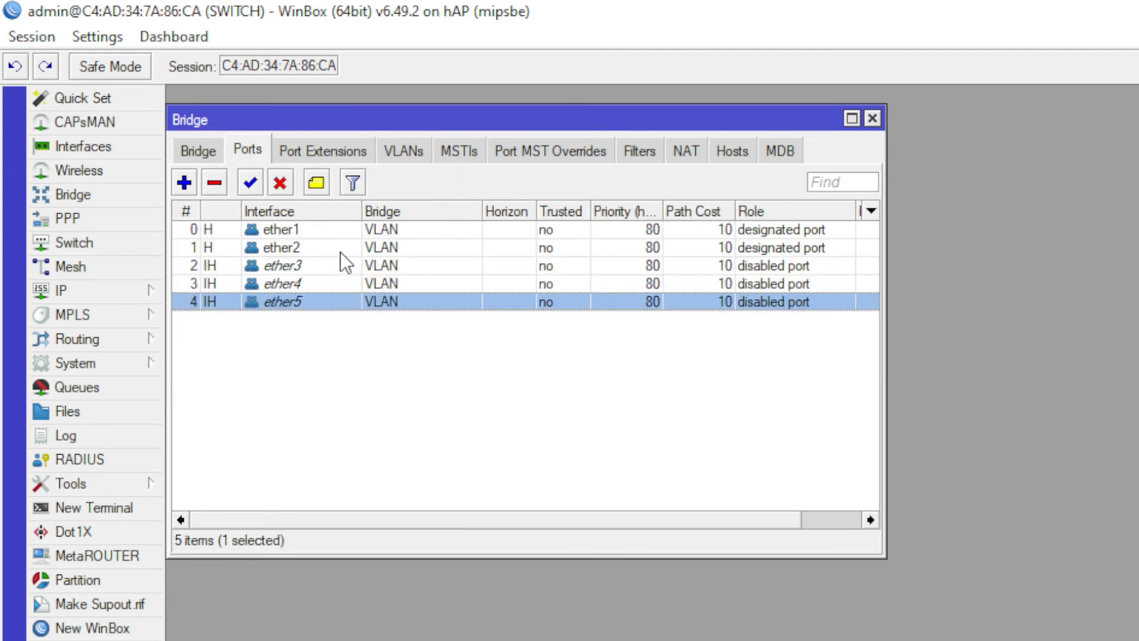
{"action": "left_click", "coordinate": [340, 248]}
{"action": "left_click", "coordinate": [348, 282]}
{"action": "double_click", "coordinate": [365, 264]}
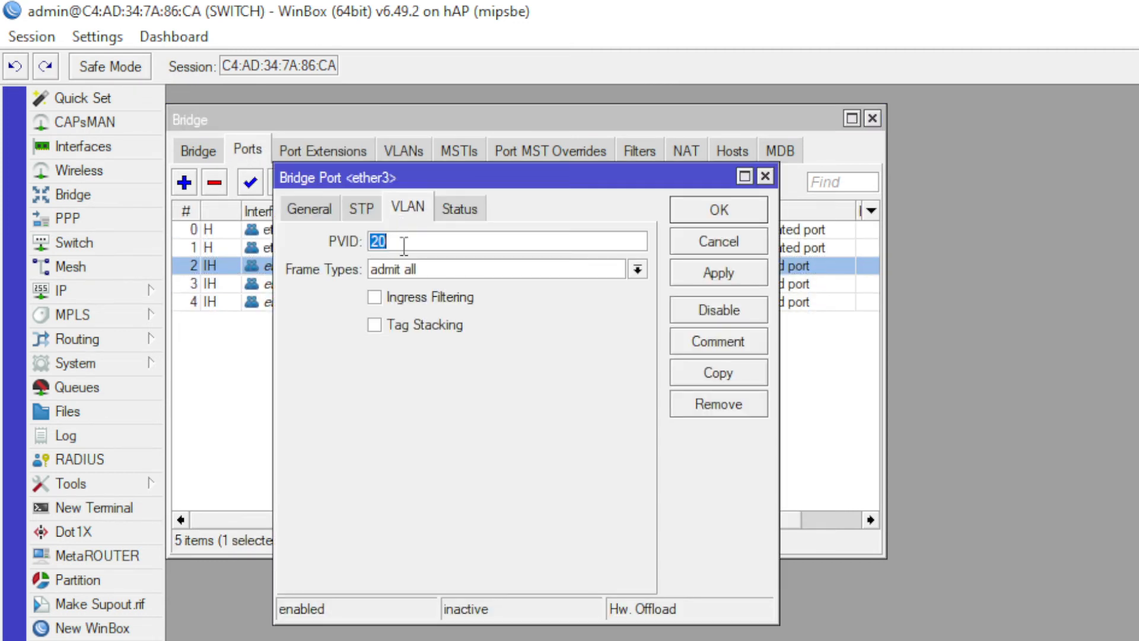
{"action": "left_click", "coordinate": [708, 210]}
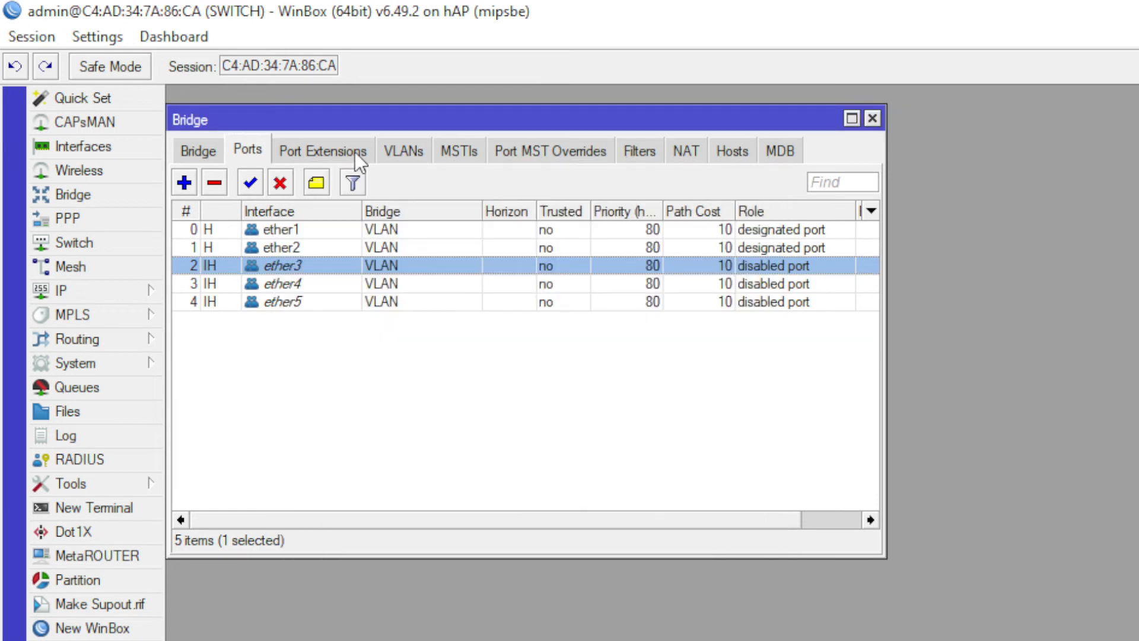
{"action": "left_click", "coordinate": [380, 321]}
{"action": "left_click", "coordinate": [326, 301]}
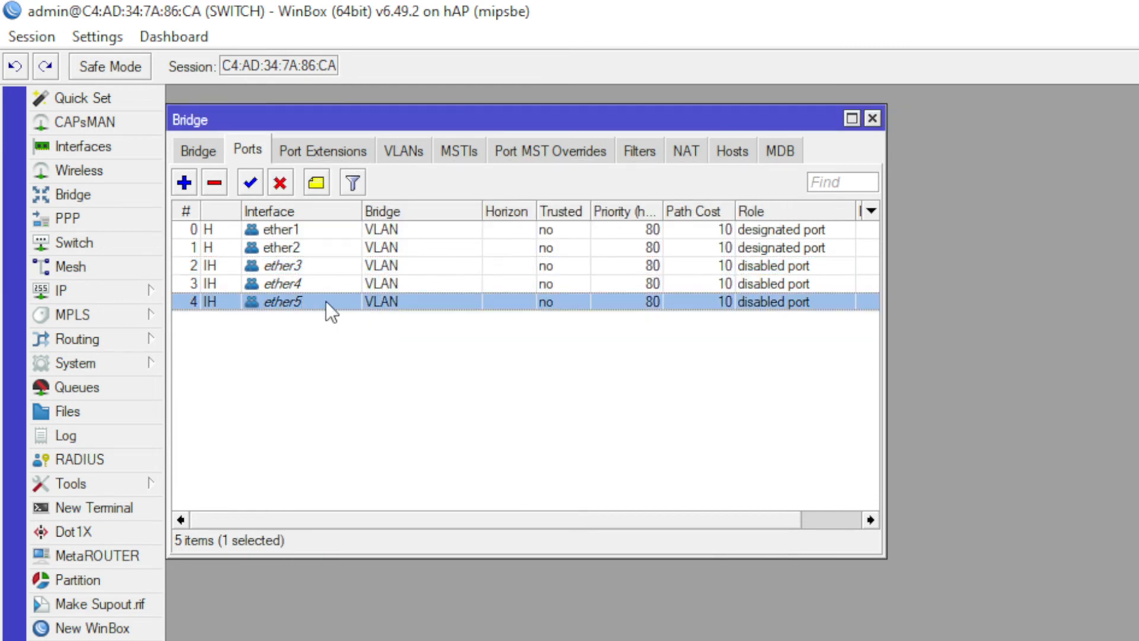
{"action": "double_click", "coordinate": [393, 302]}
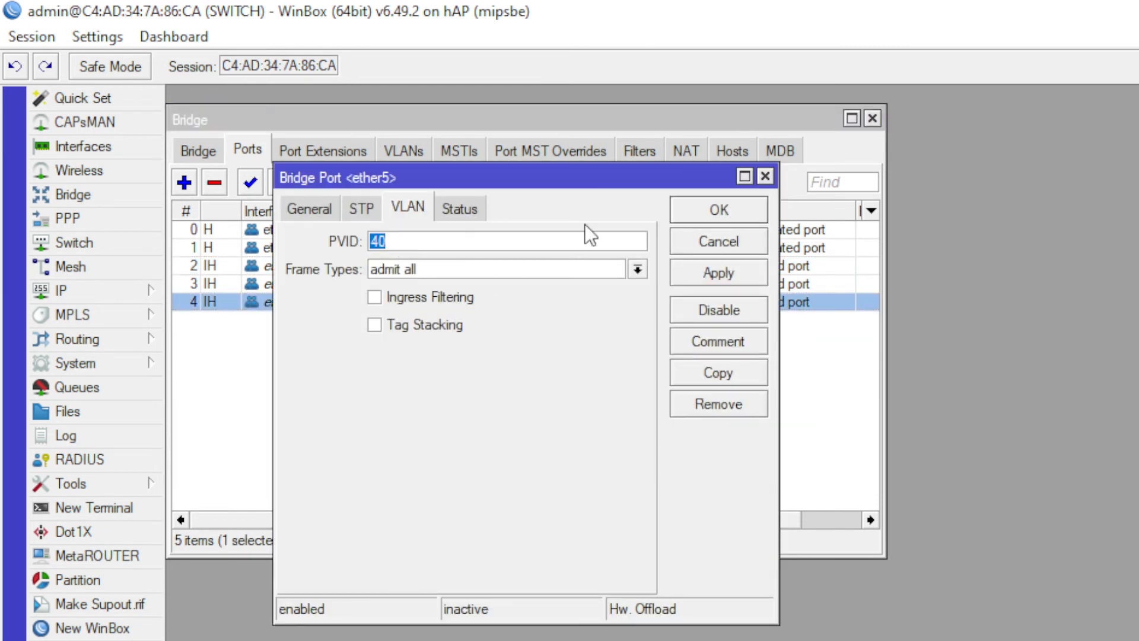
{"action": "key", "text": "Return"}
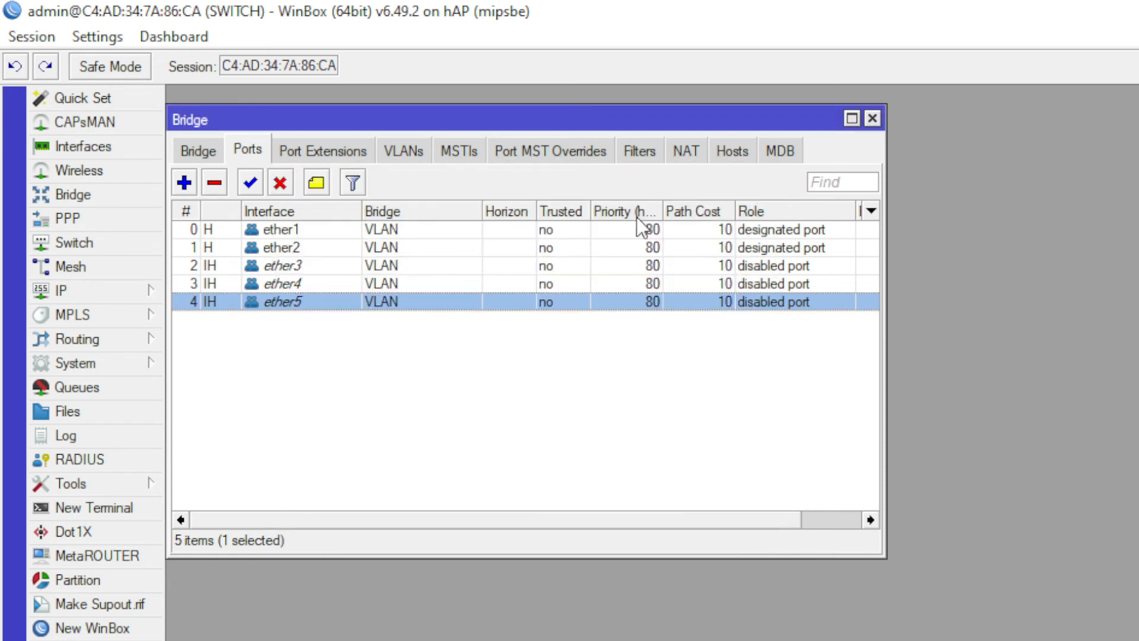
- Review the VLAN 40 entry, then return to the list of bridges
{"action": "left_click", "coordinate": [405, 153]}
{"action": "double_click", "coordinate": [346, 281]}
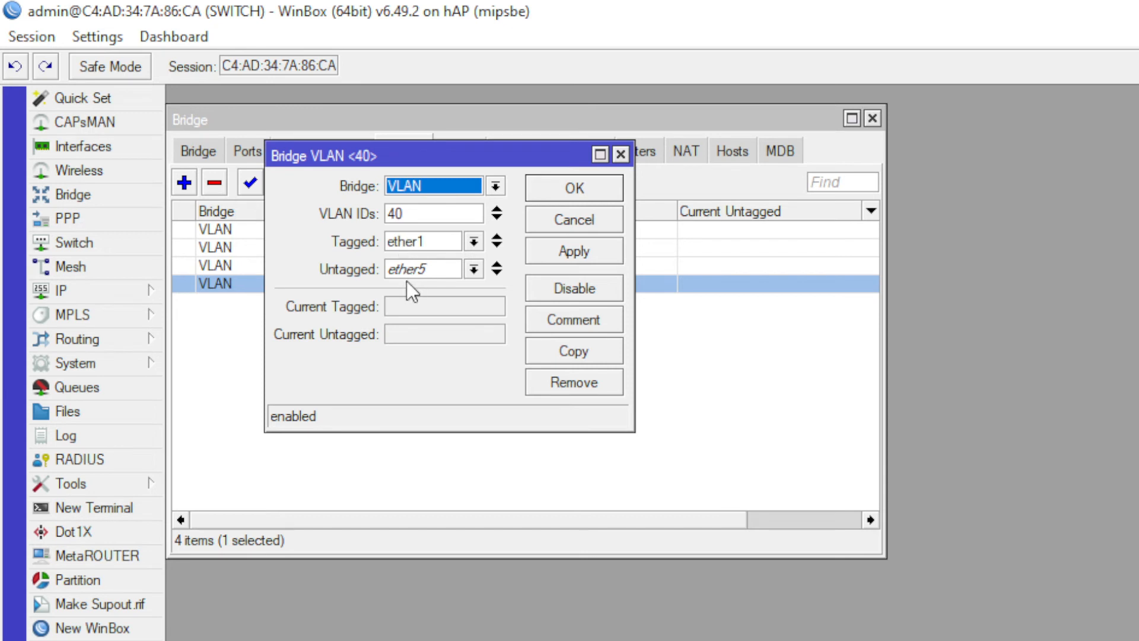
{"action": "left_click", "coordinate": [543, 195]}
{"action": "left_click", "coordinate": [252, 153]}
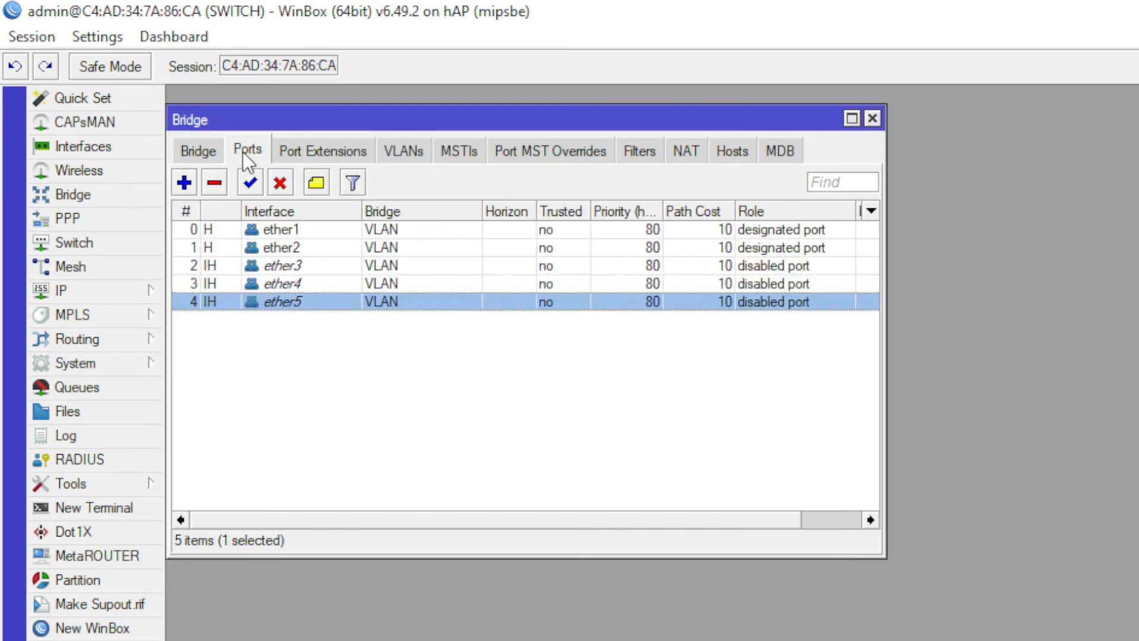
{"action": "left_click", "coordinate": [215, 152]}
- Tick VLAN Filtering in the VLAN bridge's VLAN settings and apply it
{"action": "double_click", "coordinate": [395, 229]}
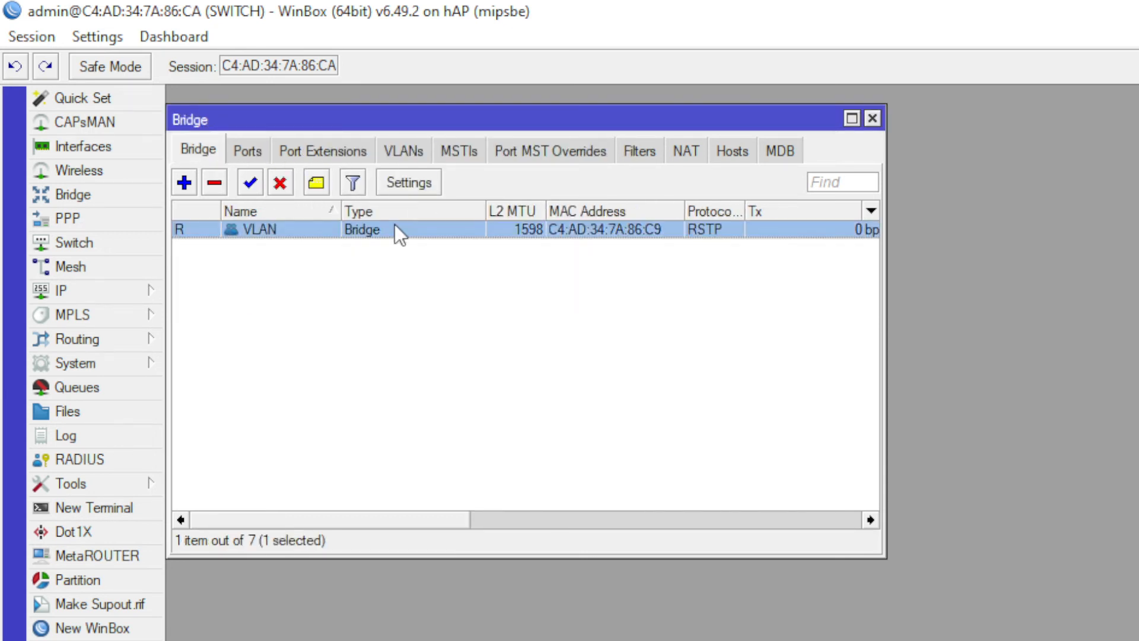
{"action": "left_click", "coordinate": [762, 165]}
{"action": "left_click", "coordinate": [872, 118]}
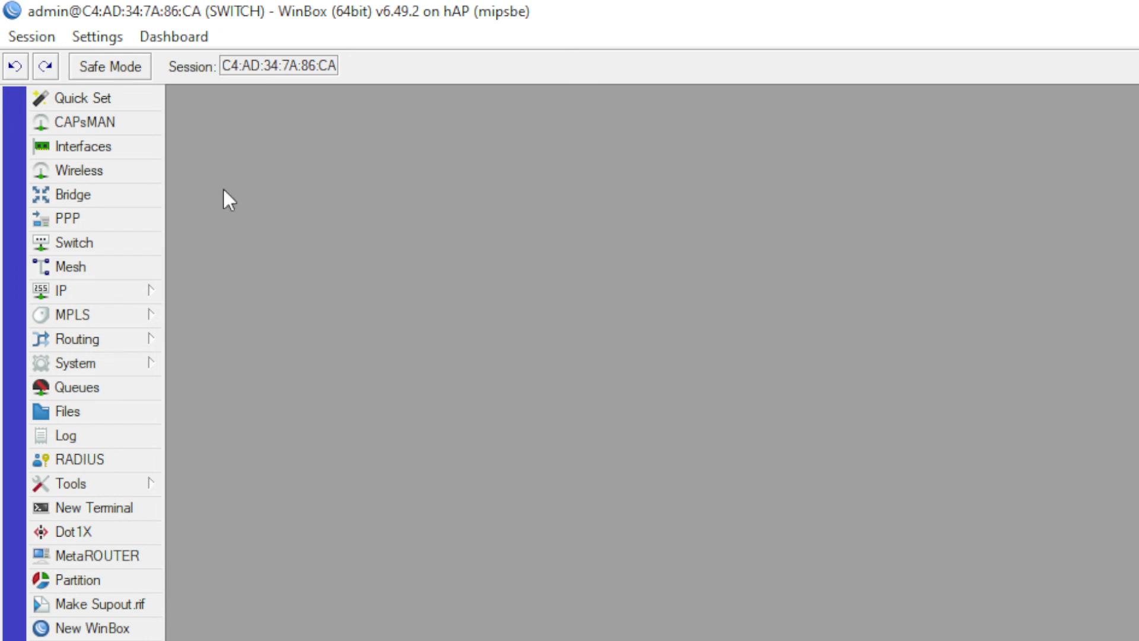
{"action": "left_click", "coordinate": [72, 194]}
{"action": "left_click", "coordinate": [257, 235]}
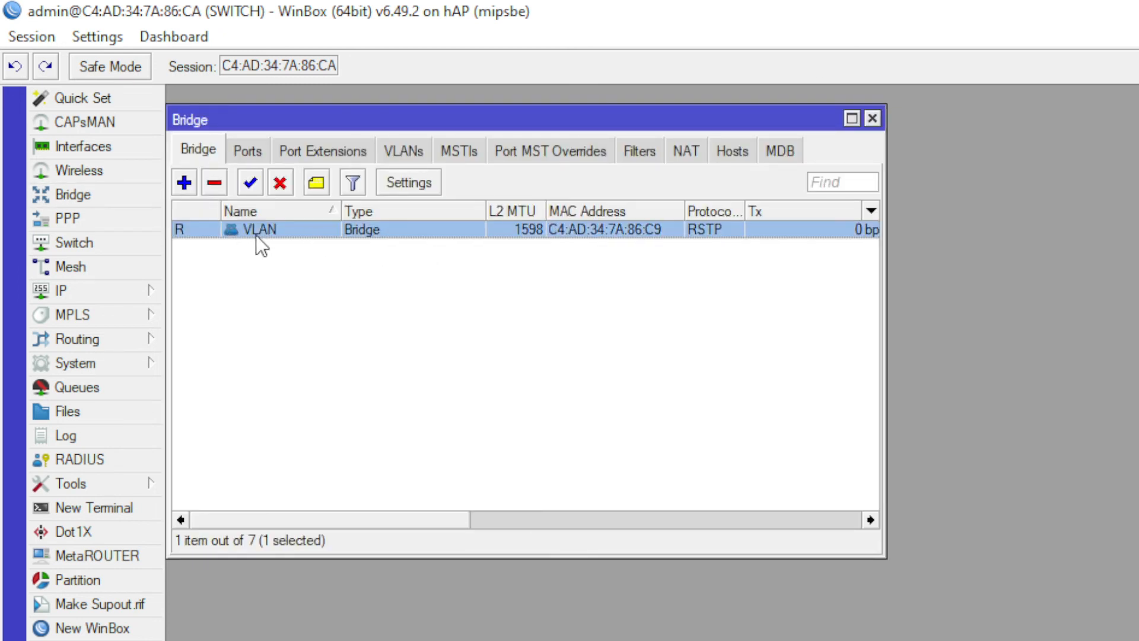
{"action": "double_click", "coordinate": [287, 232]}
{"action": "left_click", "coordinate": [389, 132]}
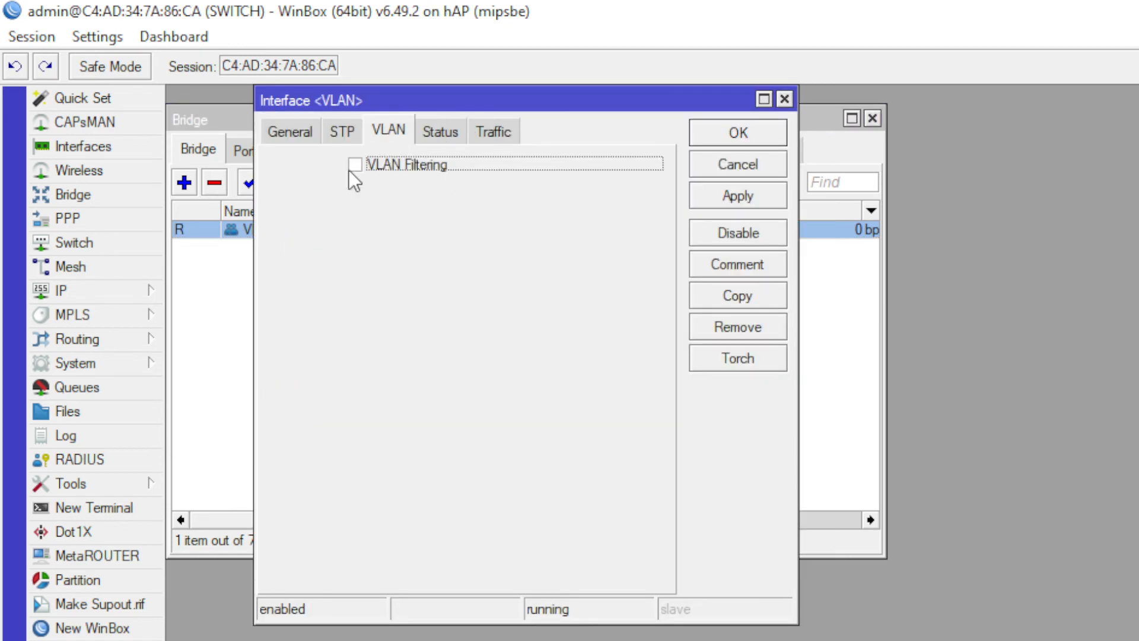
{"action": "left_click", "coordinate": [394, 166]}
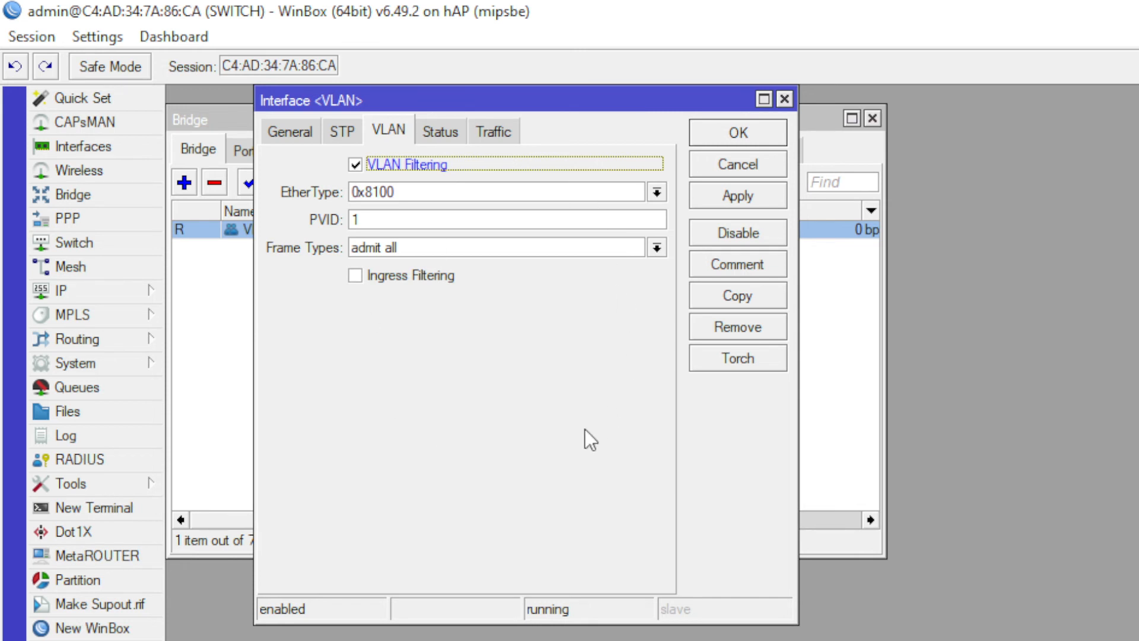
{"action": "left_click", "coordinate": [750, 136]}
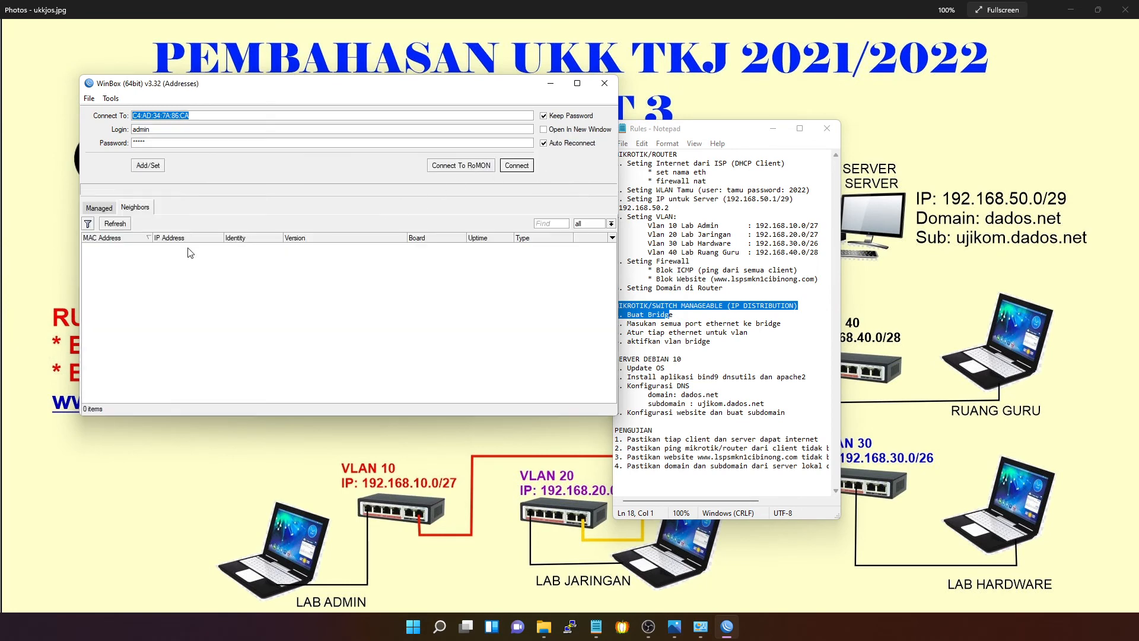
- Connect WinBox to the neighbor router at 192.168.10.1 using its MAC address
{"action": "left_click", "coordinate": [119, 225]}
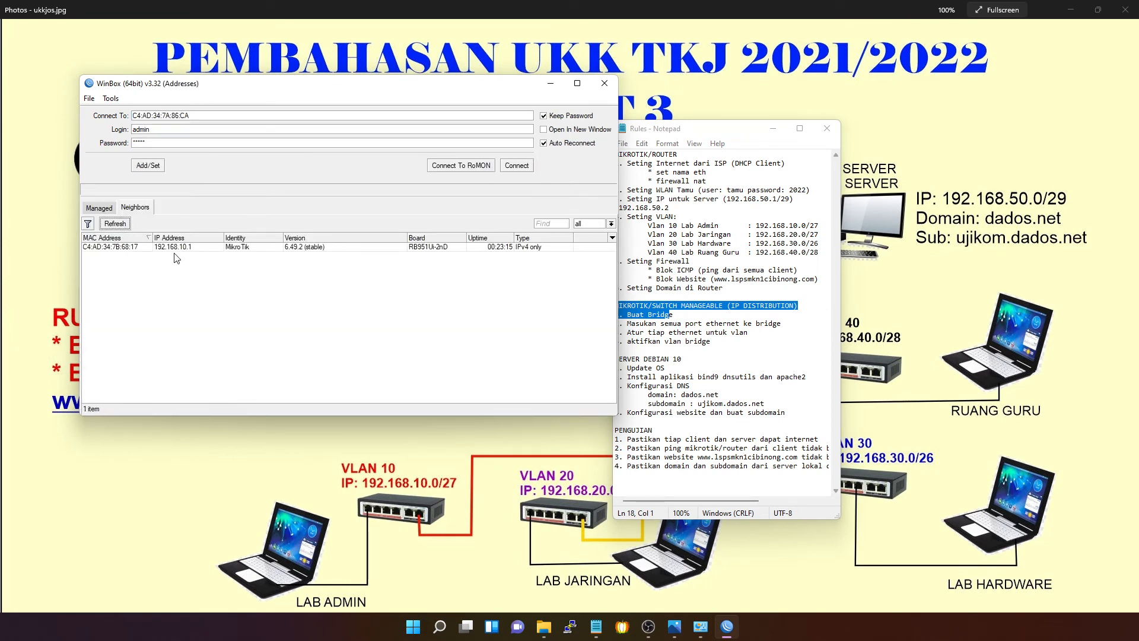
{"action": "left_click", "coordinate": [157, 247]}
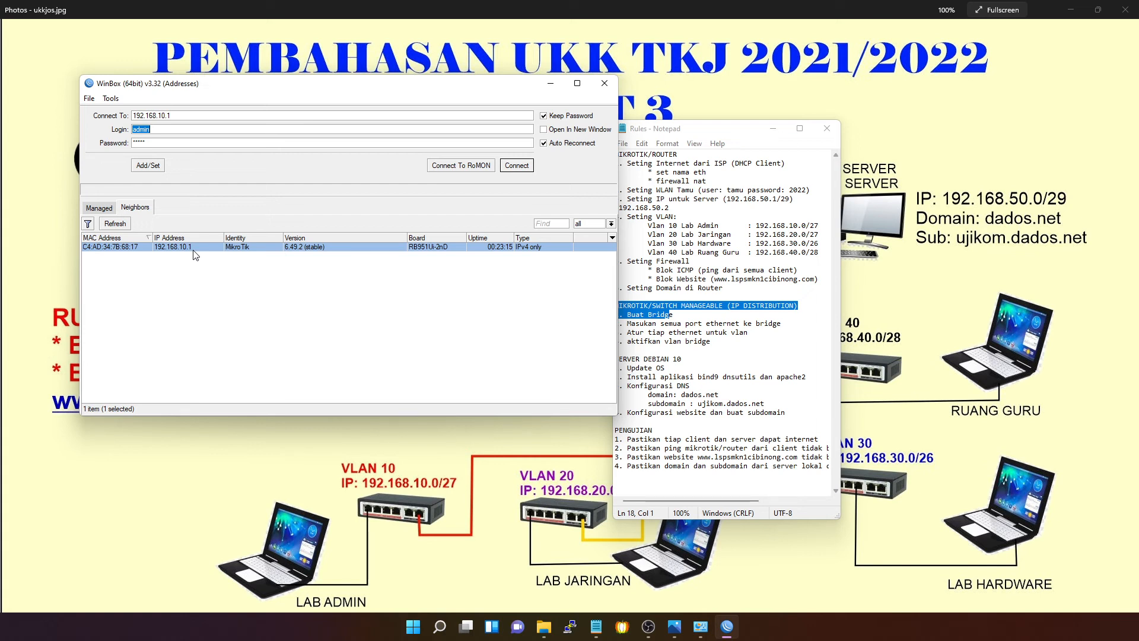
{"action": "left_click", "coordinate": [135, 246]}
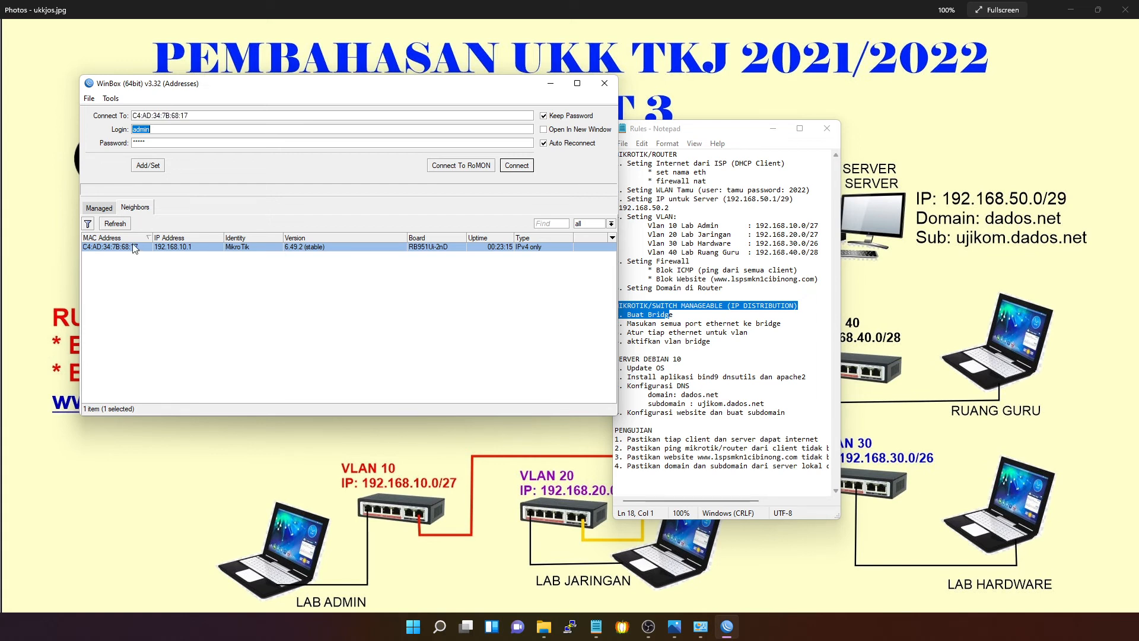
{"action": "left_click", "coordinate": [515, 166]}
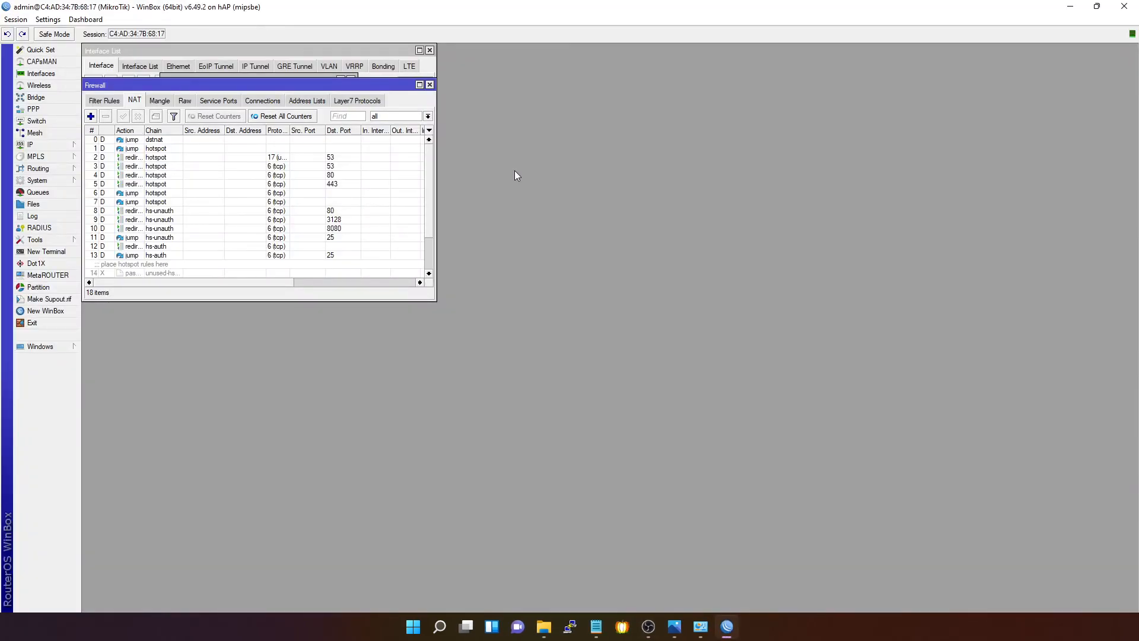
- Change the router's System Identity name to ROUTER and save it
{"action": "left_click", "coordinate": [107, 101]}
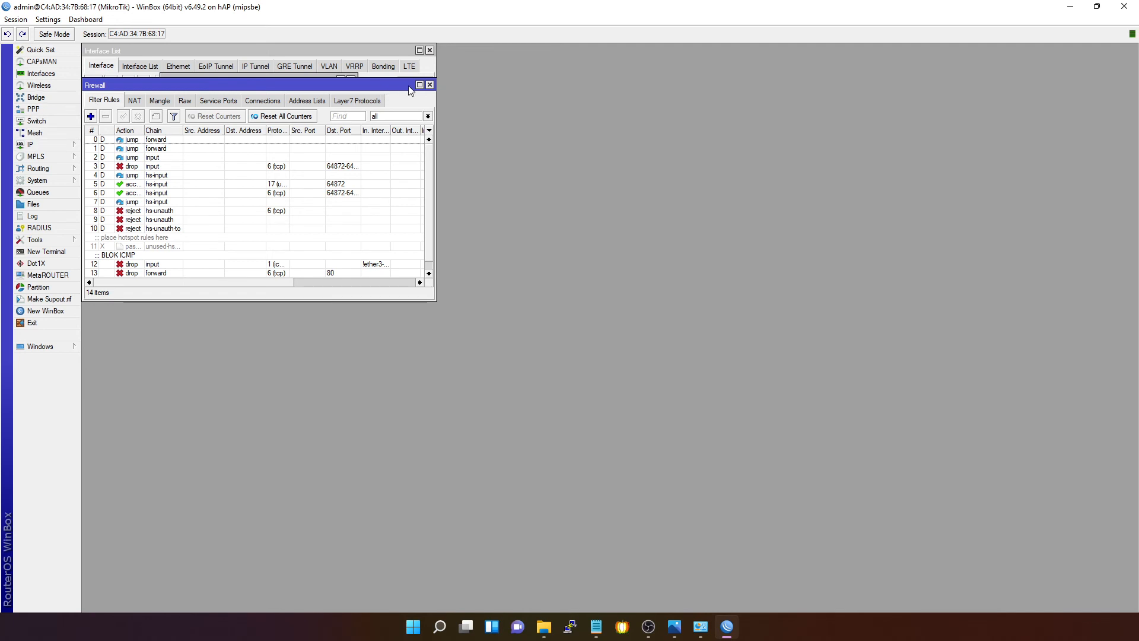
{"action": "left_click", "coordinate": [47, 146]}
{"action": "left_click", "coordinate": [39, 181]}
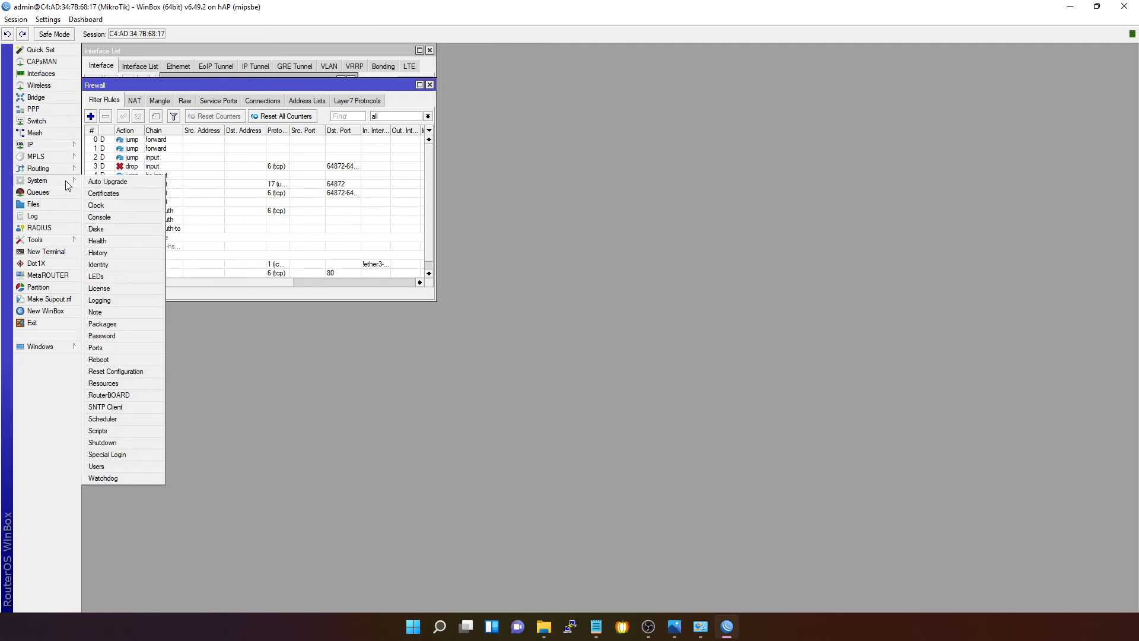
{"action": "left_click", "coordinate": [117, 265]}
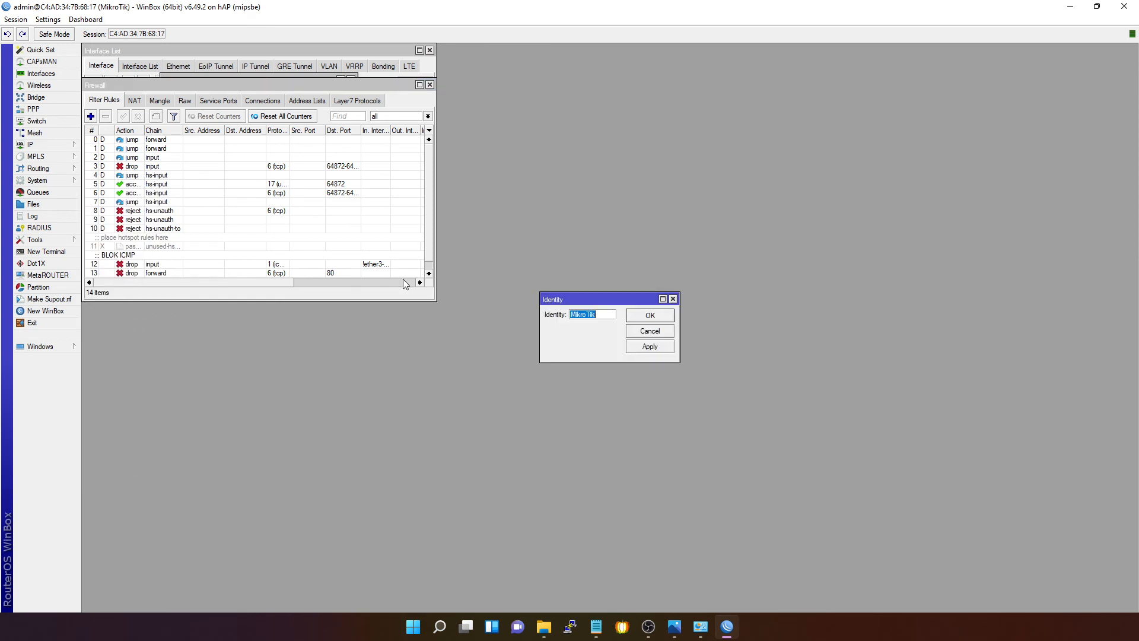
{"action": "type", "text": "ROUTER"}
{"action": "left_click", "coordinate": [650, 315]}
- Relaunch WinBox, select the ROUTER neighbor at 192.168.10.1, and highlight the finished Notepad steps
{"action": "left_click", "coordinate": [33, 323]}
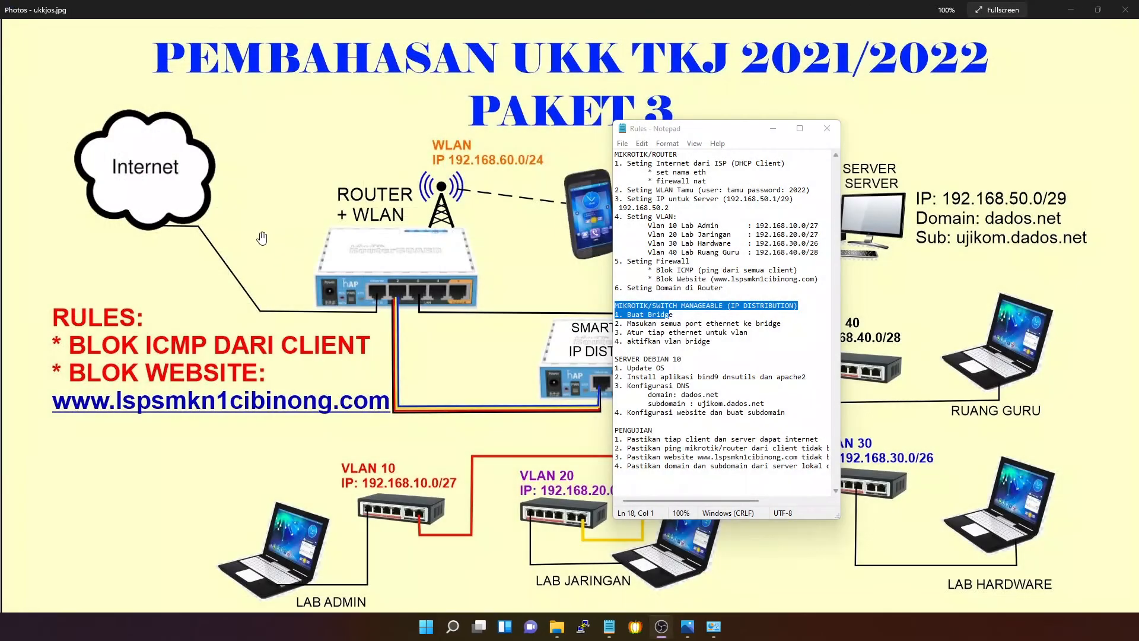
{"action": "left_click", "coordinate": [425, 630]}
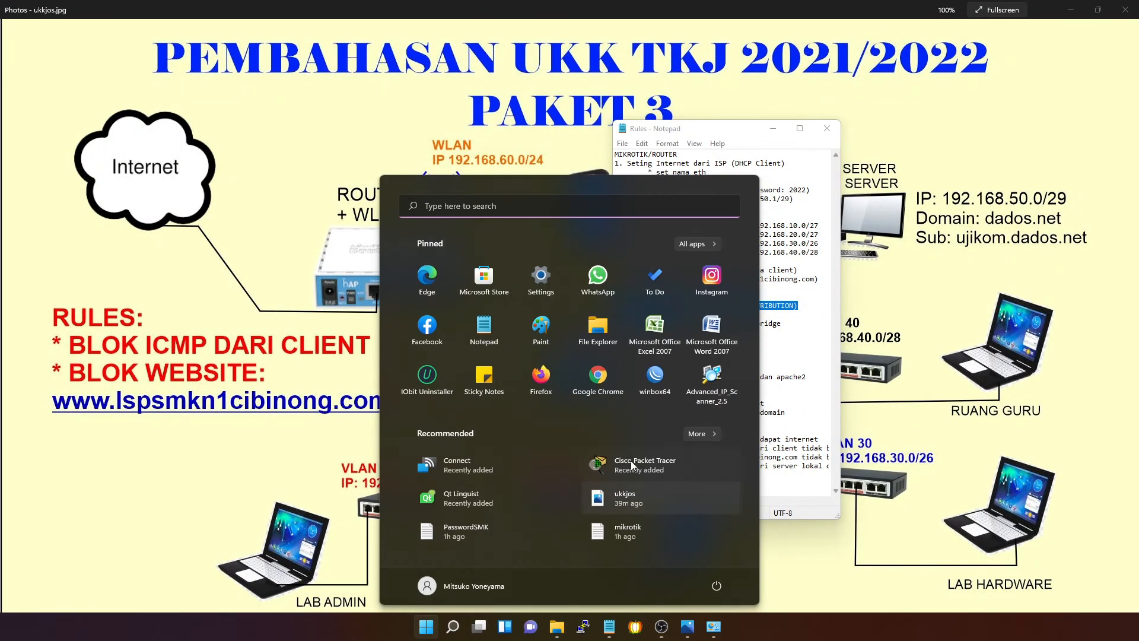
{"action": "left_click", "coordinate": [669, 378]}
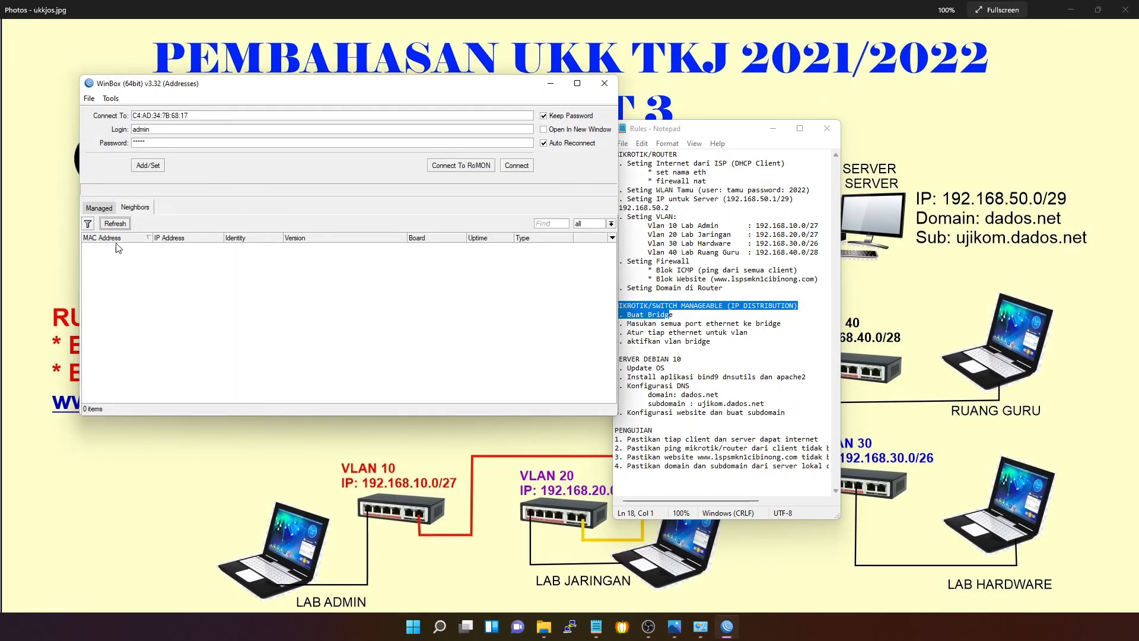
{"action": "left_click", "coordinate": [116, 247]}
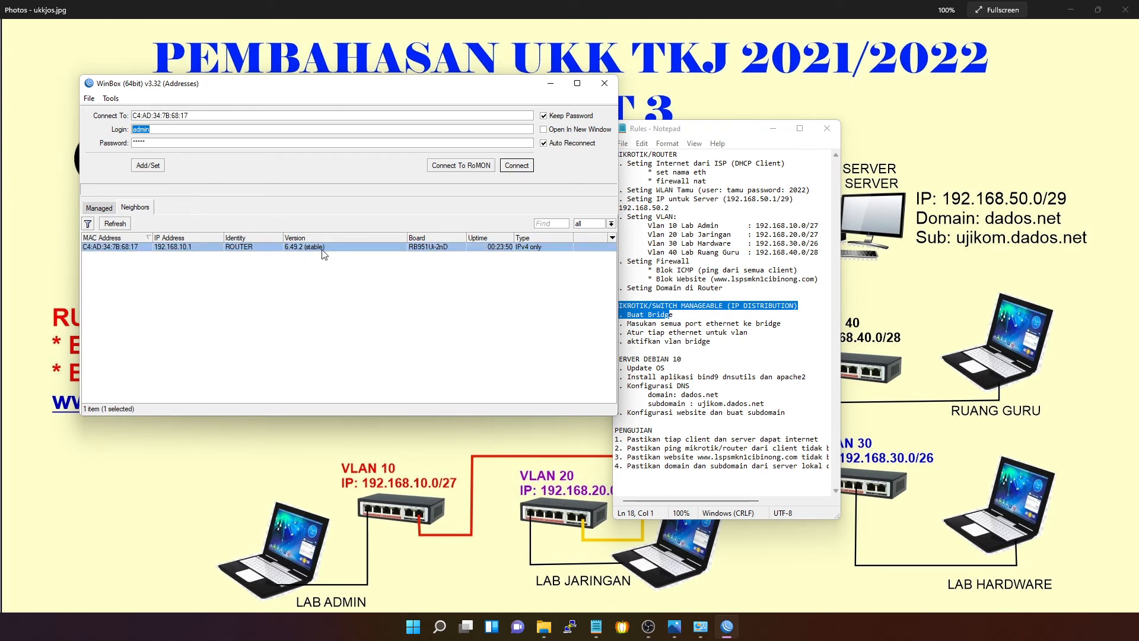
{"action": "left_click", "coordinate": [679, 270]}
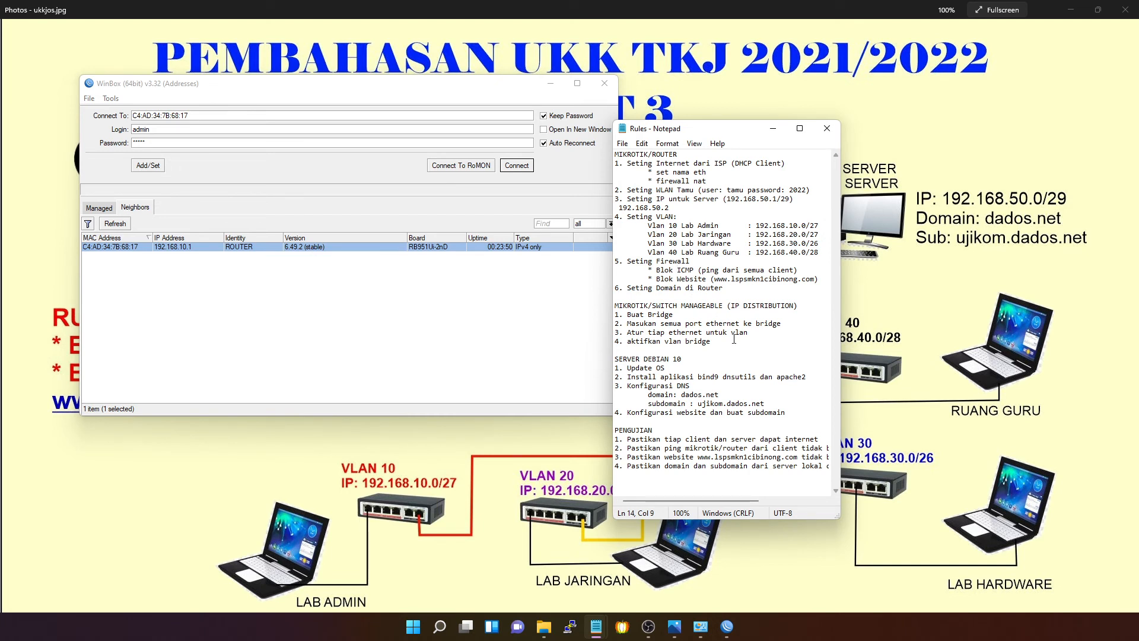
{"action": "left_click_drag", "start_coordinate": [734, 339], "coordinate": [597, 159]}
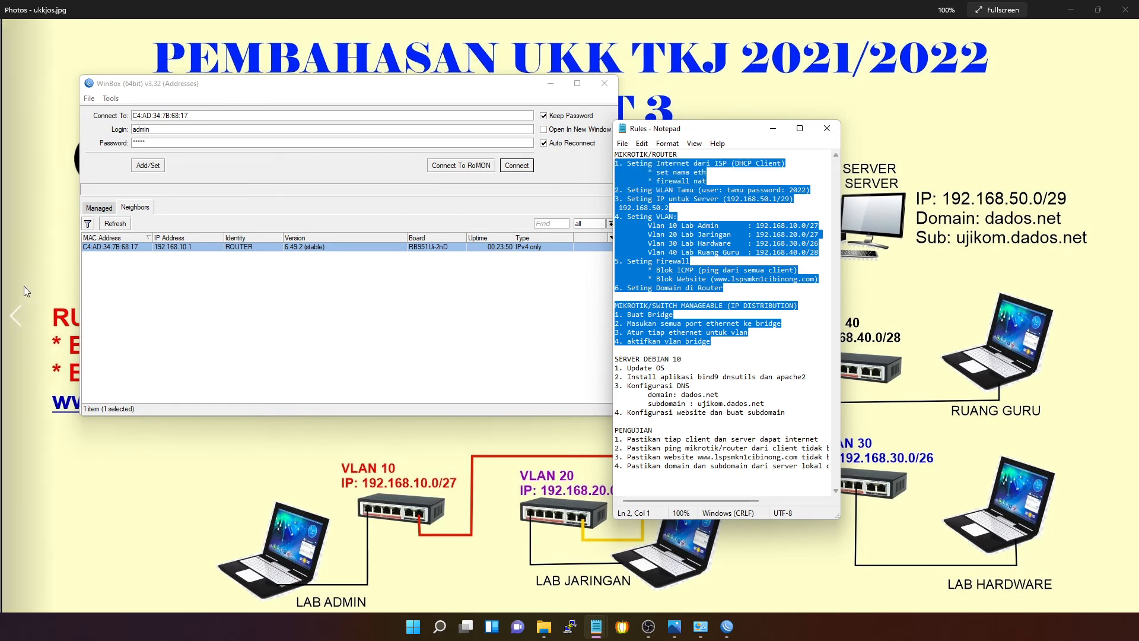
- Disable the Ethernet adapter in Network Connections with the network diagram visible alongside
{"action": "left_click", "coordinate": [700, 630]}
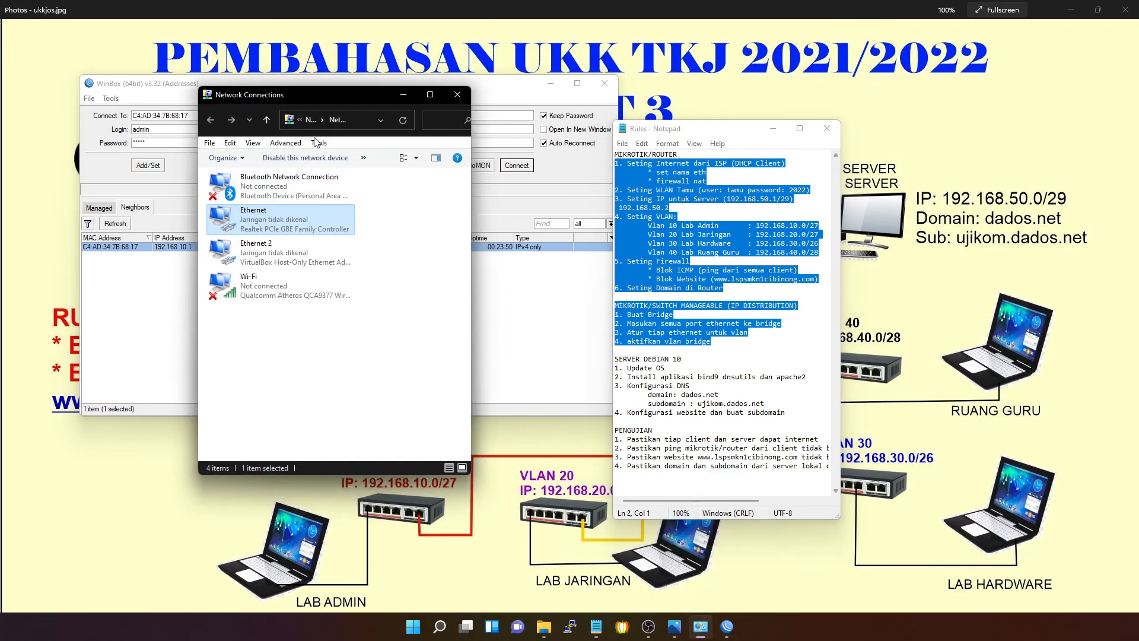
{"action": "left_click_drag", "start_coordinate": [311, 96], "coordinate": [232, 94]}
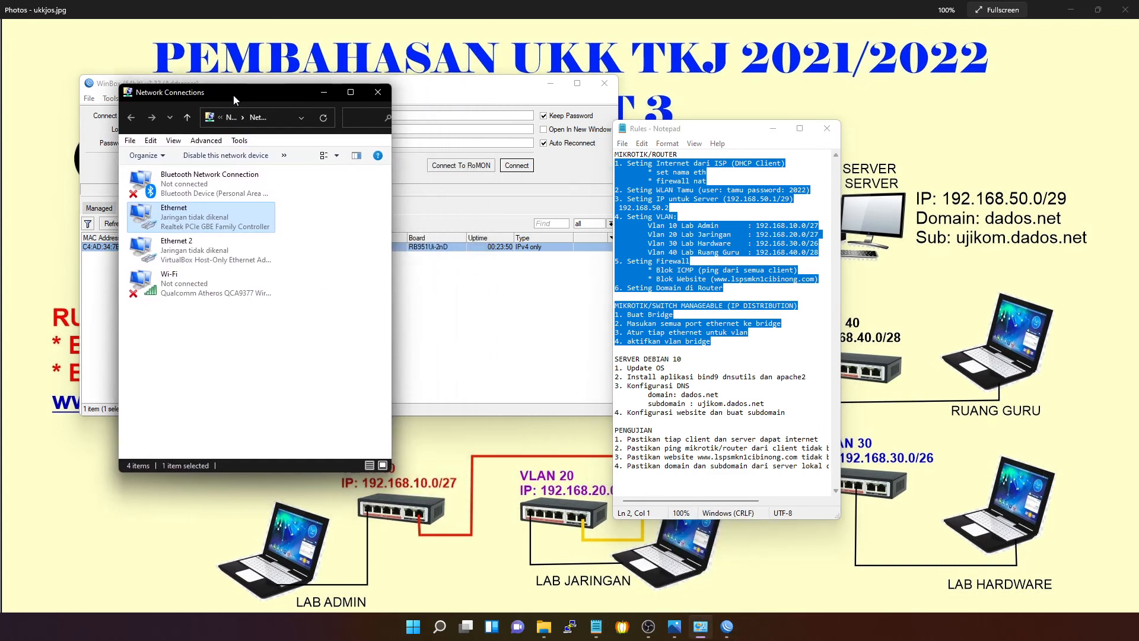
{"action": "right_click", "coordinate": [201, 217]}
{"action": "key", "text": "Escape"}
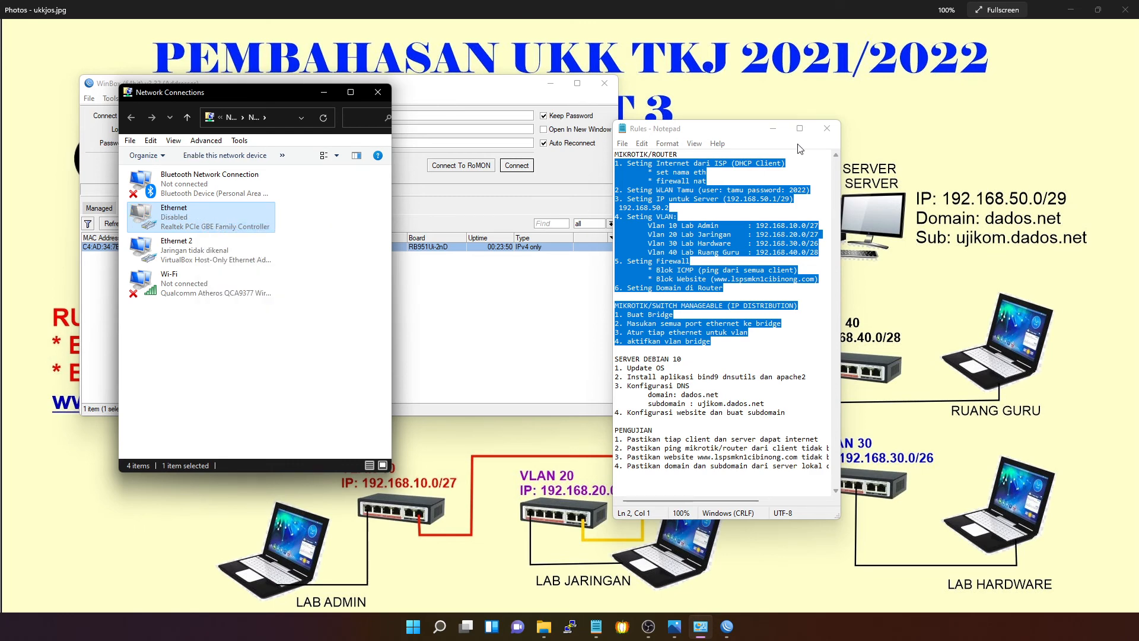
{"action": "left_click", "coordinate": [772, 128]}
{"action": "left_click", "coordinate": [551, 89]}
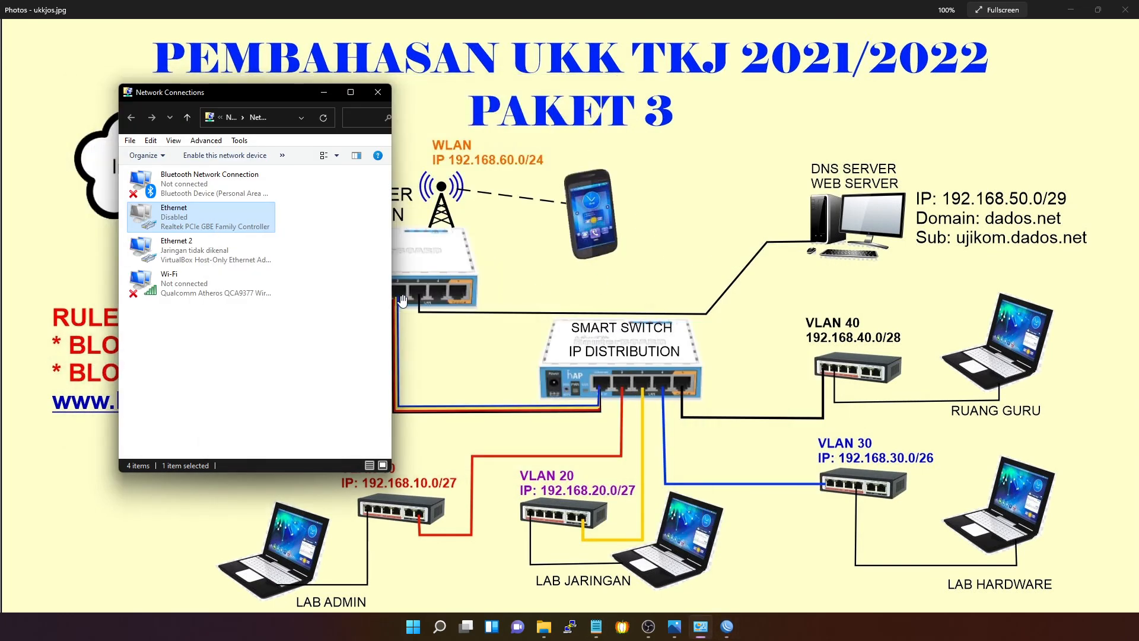